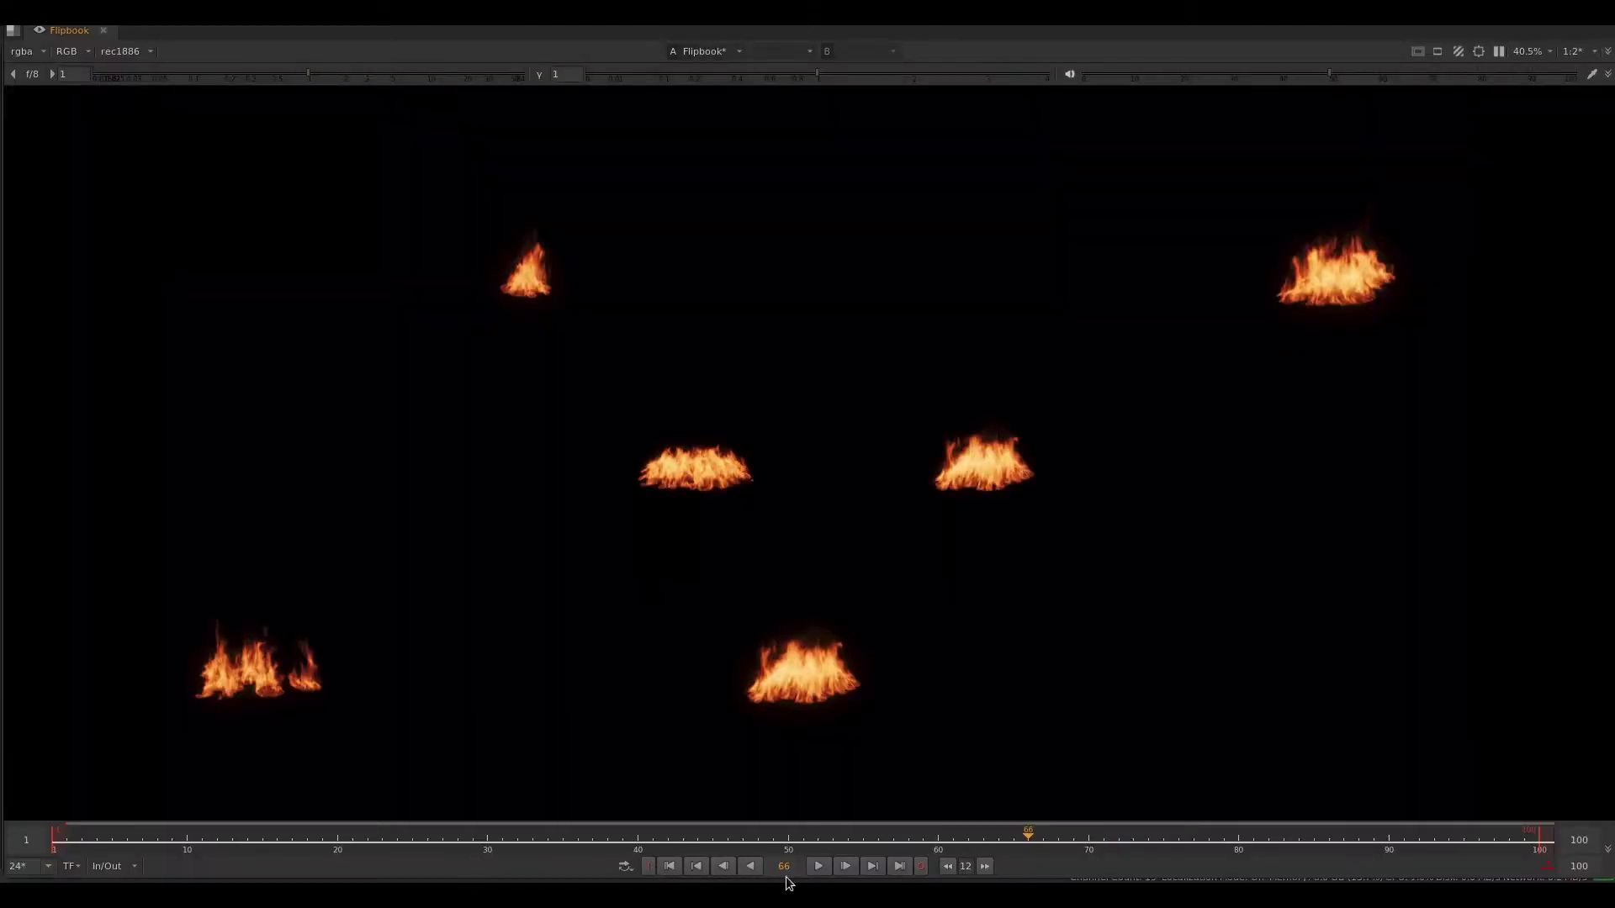
- Play back the fire flipbook to review the separate flames, and stop the playback
{"action": "left_click", "coordinate": [820, 867]}
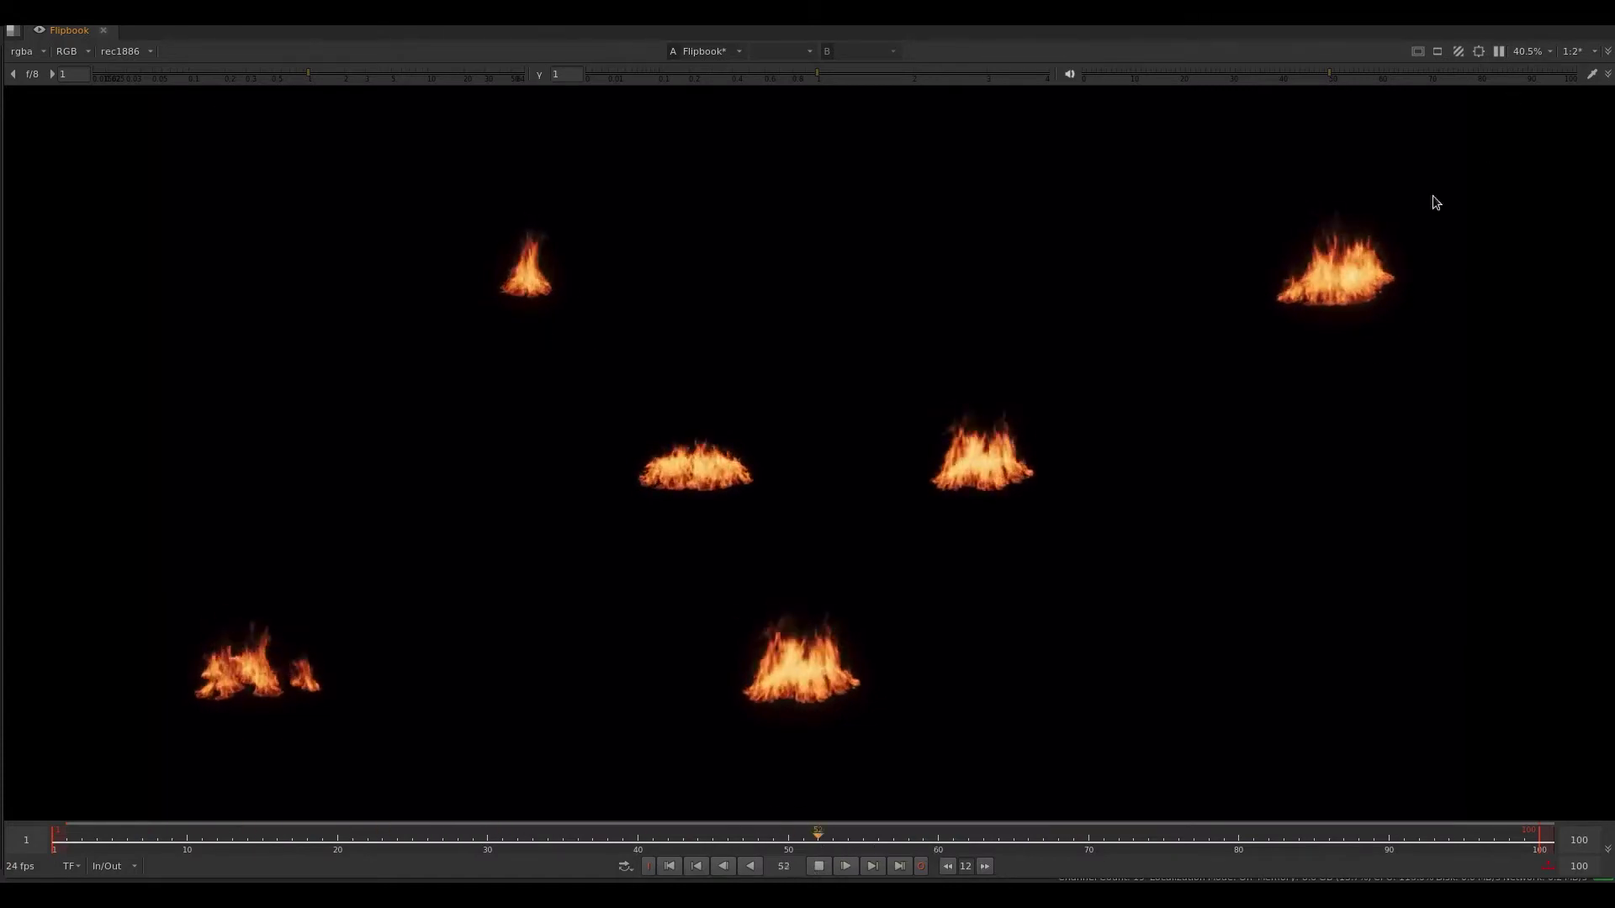
{"action": "left_click", "coordinate": [818, 866]}
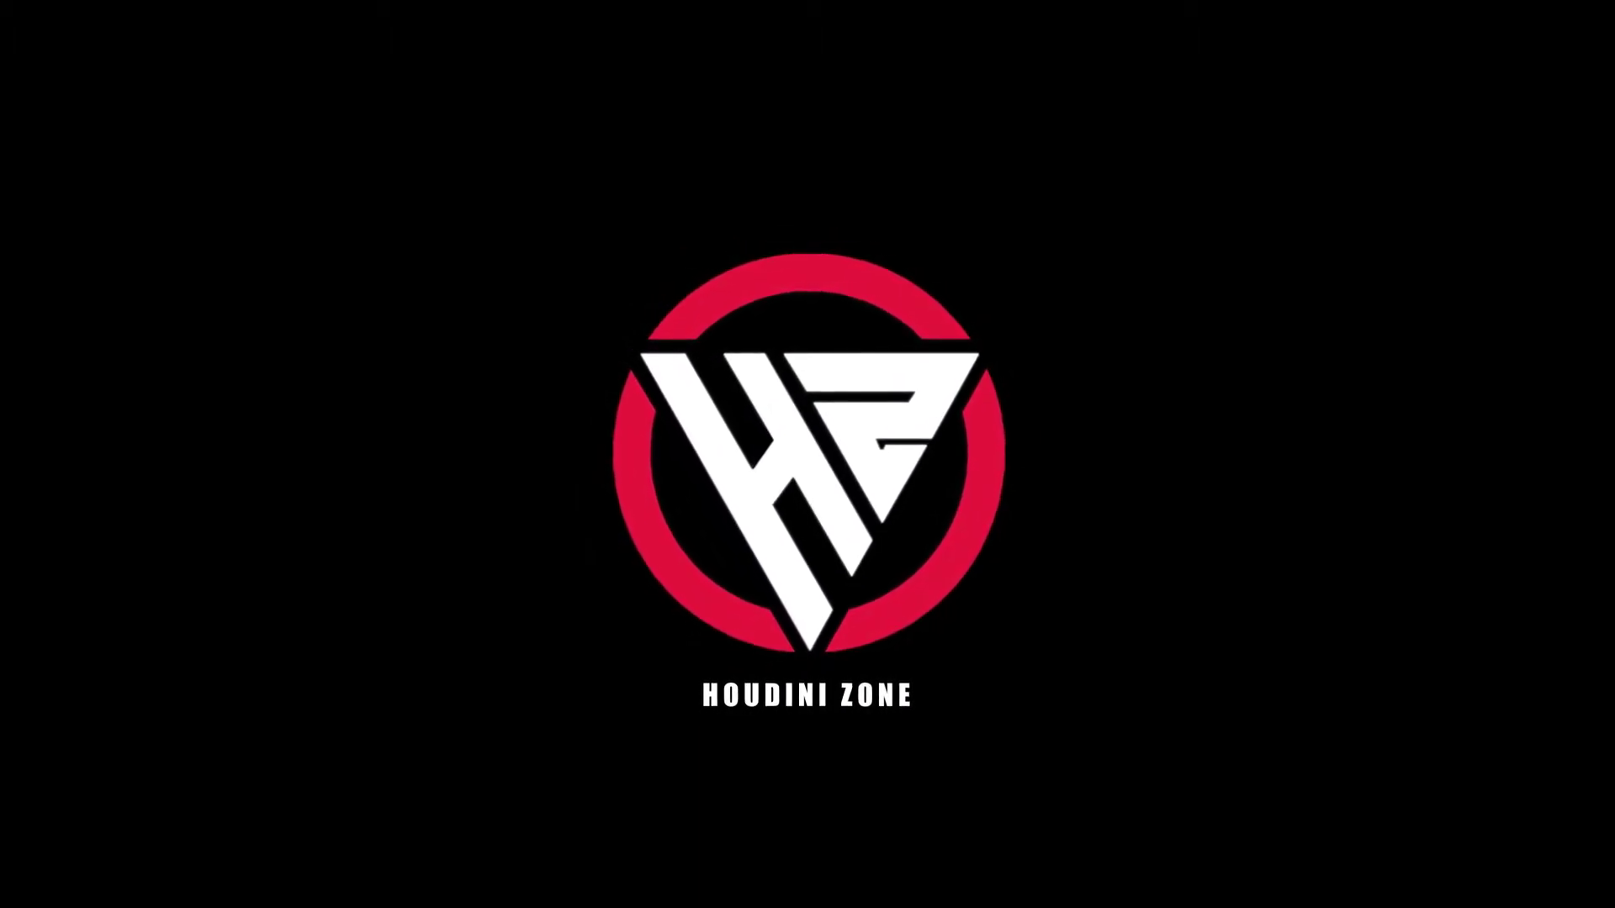
- Add a grid geometry object to the scene and open its geometry network with the grid node displayed
{"action": "key", "text": "Tab"}
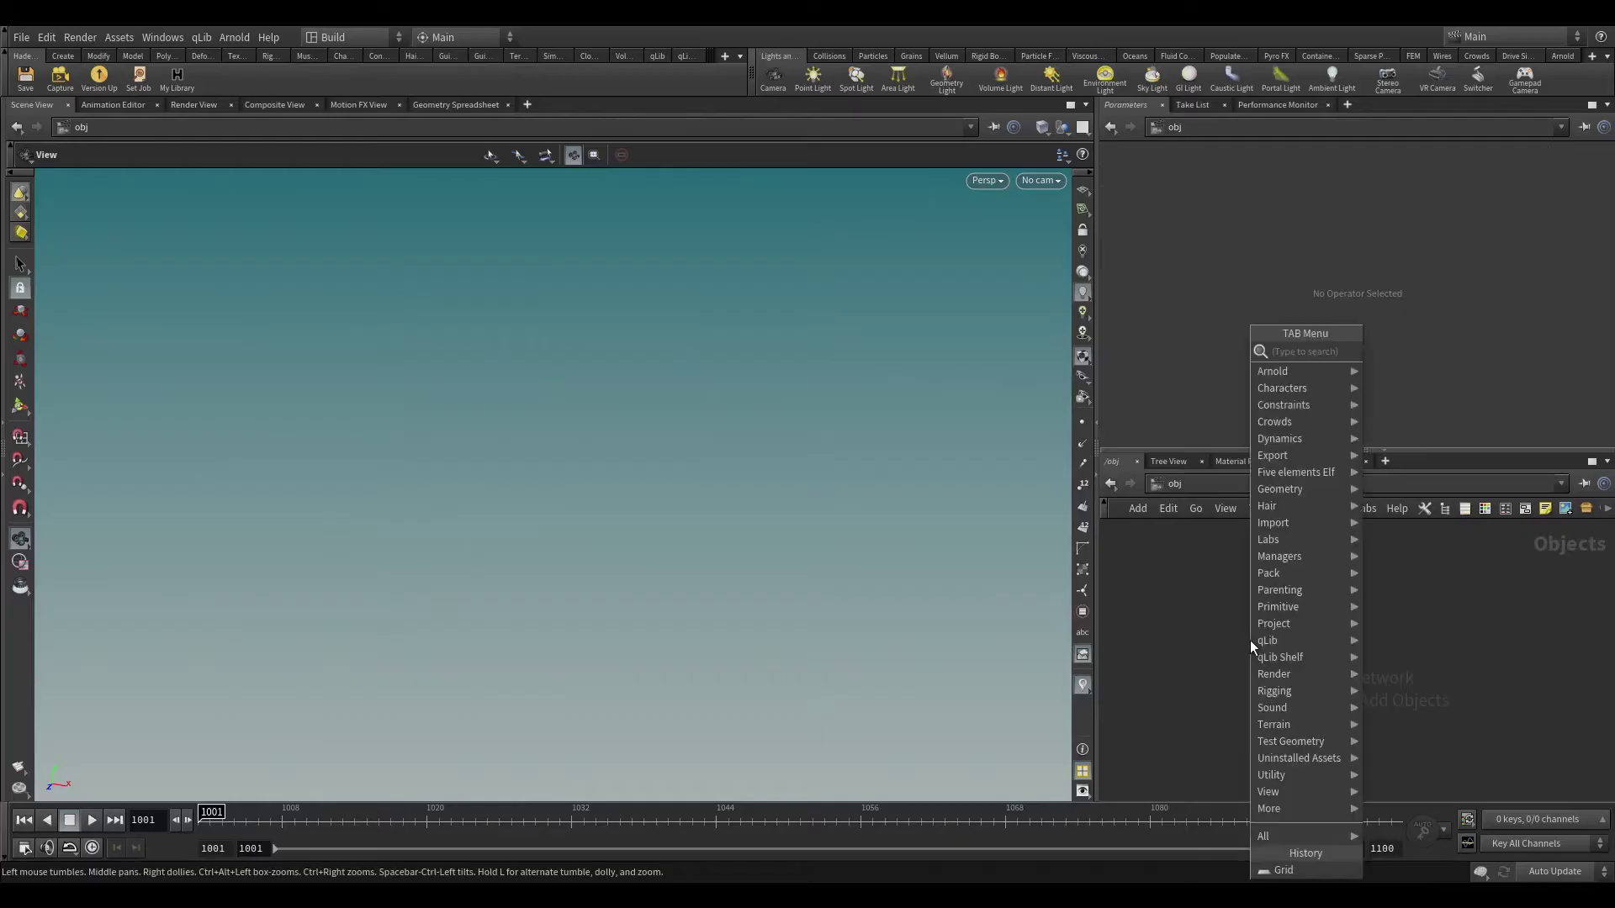
{"action": "type", "text": "geo"}
{"action": "key", "text": "Return"}
{"action": "left_click", "coordinate": [1250, 641]}
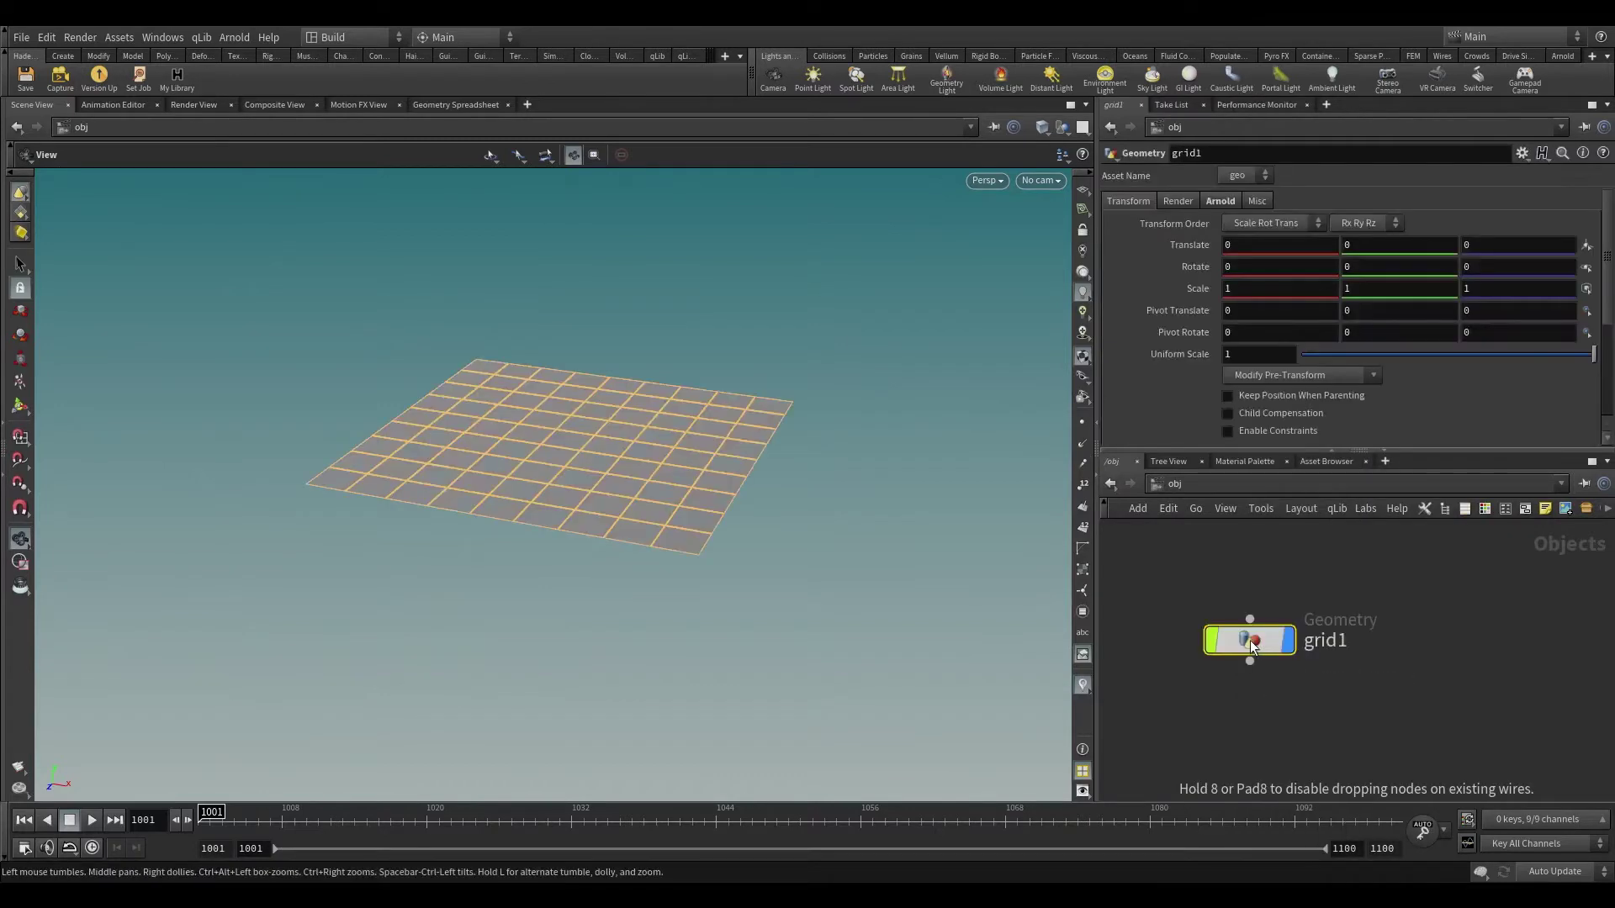
{"action": "double_click", "coordinate": [1267, 627]}
{"action": "middle_click_drag", "start_coordinate": [1511, 682], "coordinate": [1384, 575]}
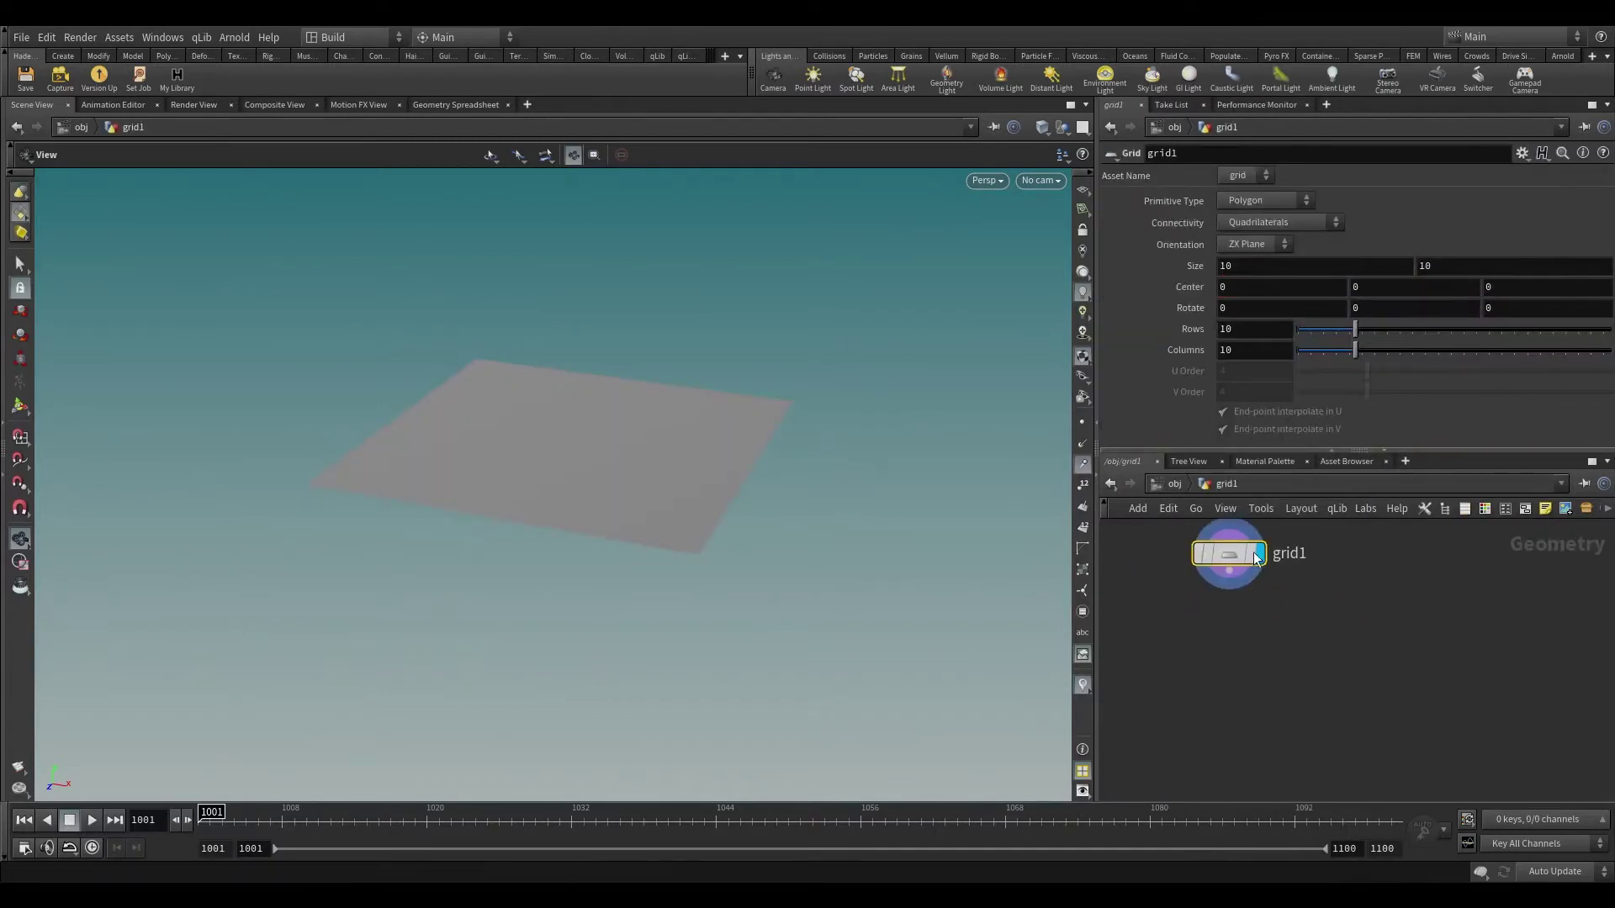
{"action": "scroll", "coordinate": [1254, 557], "scroll_direction": "up", "scroll_amount": 2}
{"action": "left_click", "coordinate": [1252, 555]}
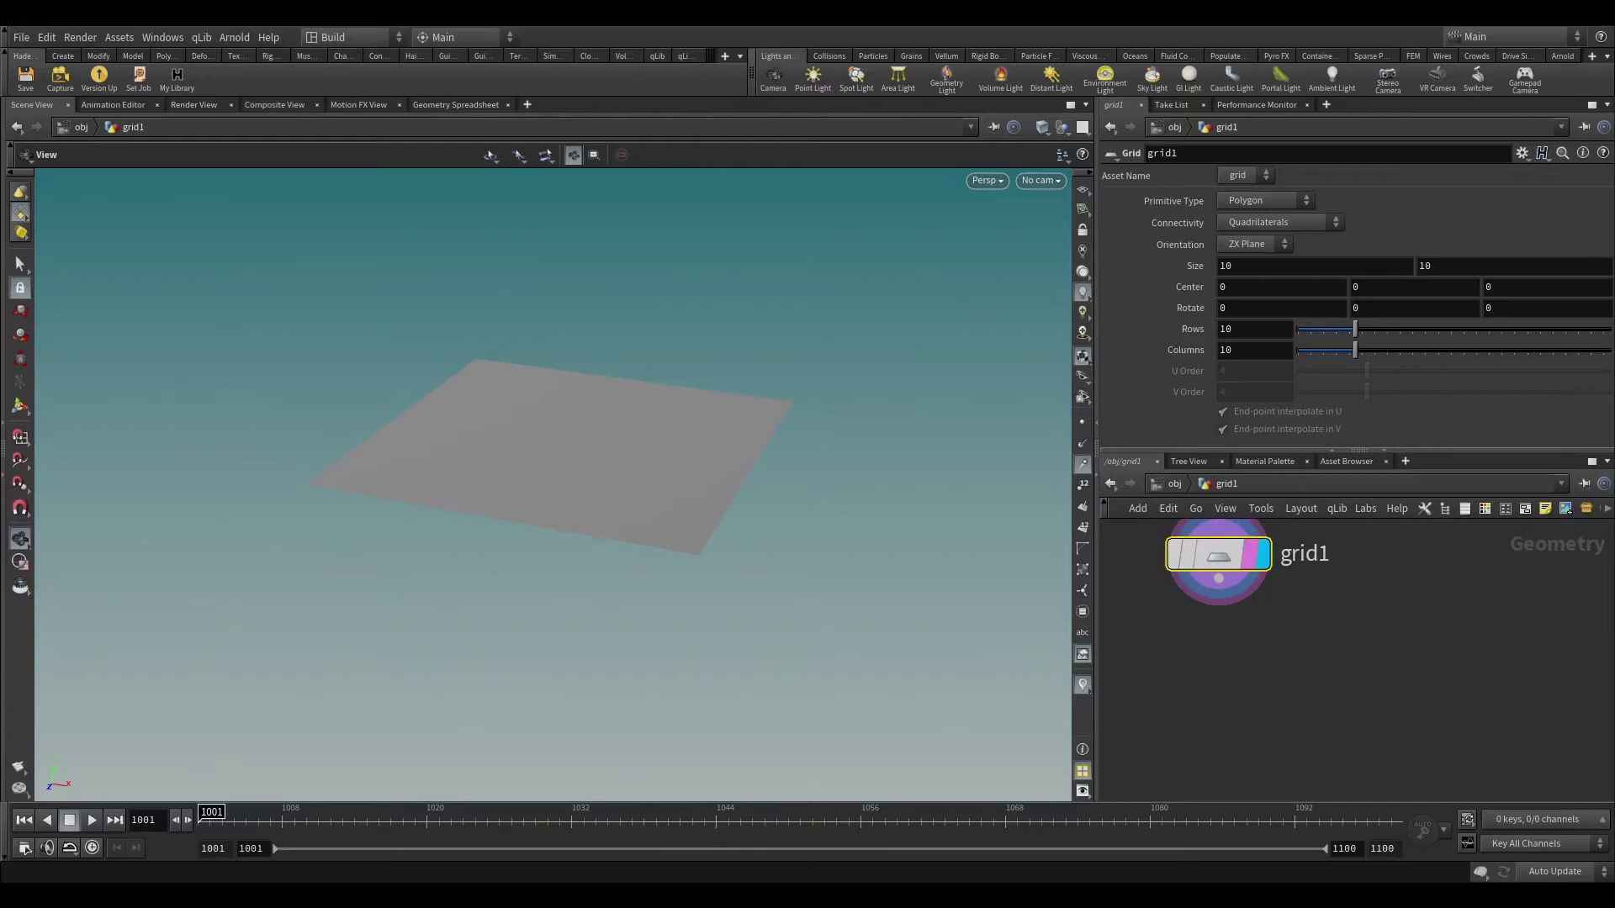
- Set the grid's rows and columns to 100 each
{"action": "left_click_drag", "start_coordinate": [1369, 331], "coordinate": [1612, 332]}
{"action": "left_click_drag", "start_coordinate": [1436, 349], "coordinate": [1611, 350]}
{"action": "left_click_drag", "start_coordinate": [1247, 329], "coordinate": [1153, 333]}
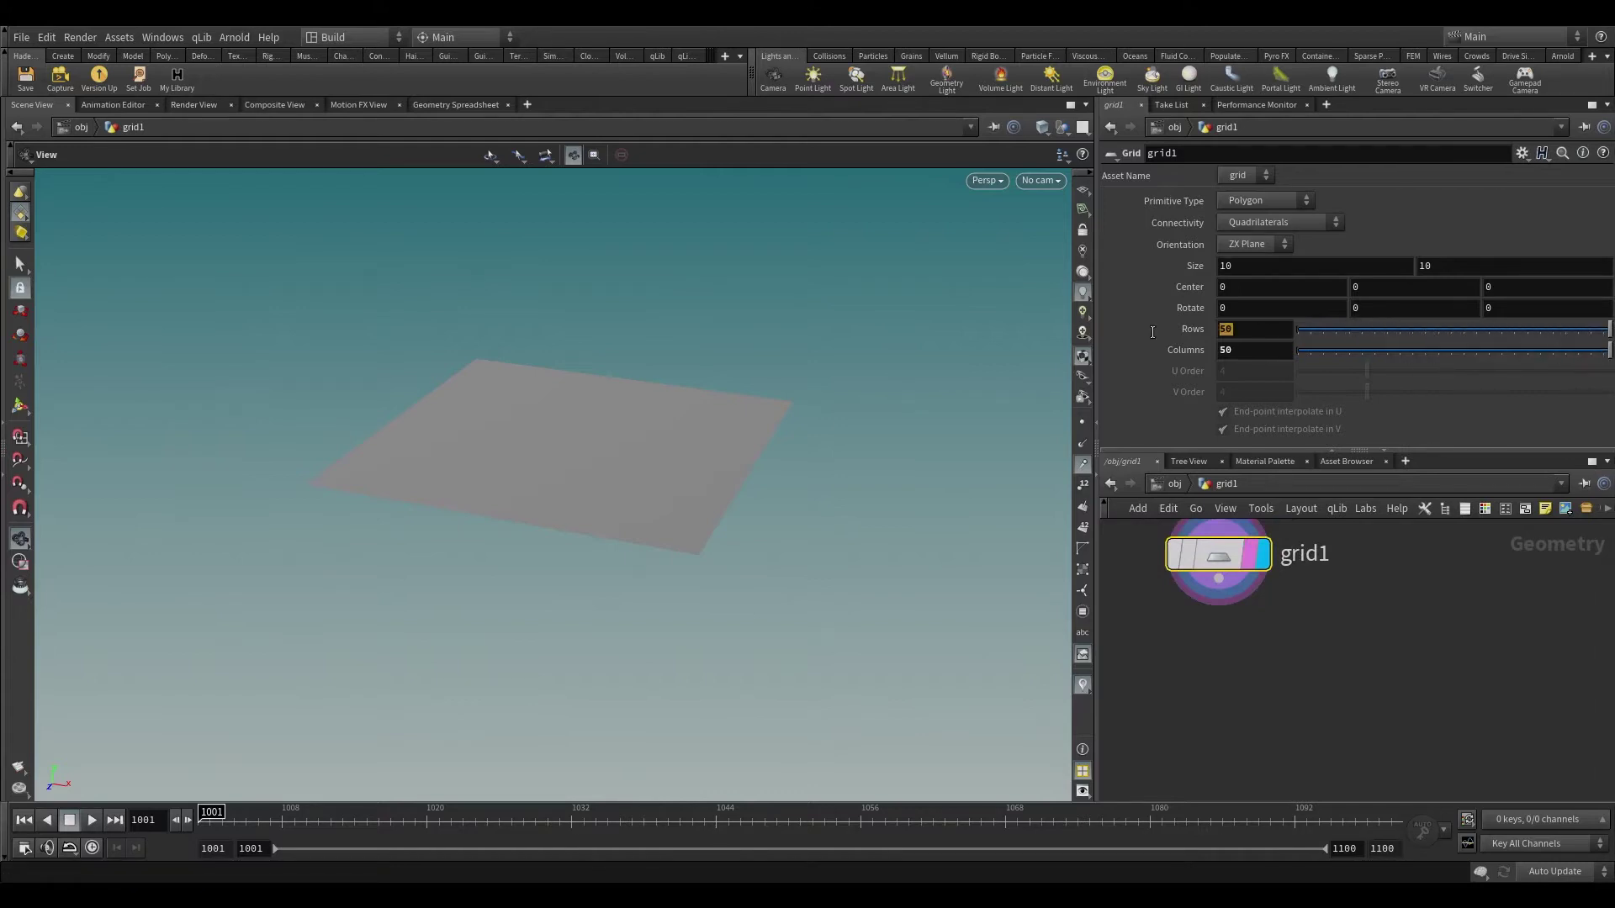
{"action": "type", "text": "100"}
{"action": "key", "text": "Tab"}
{"action": "type", "text": "10"}
{"action": "key", "text": "Return"}
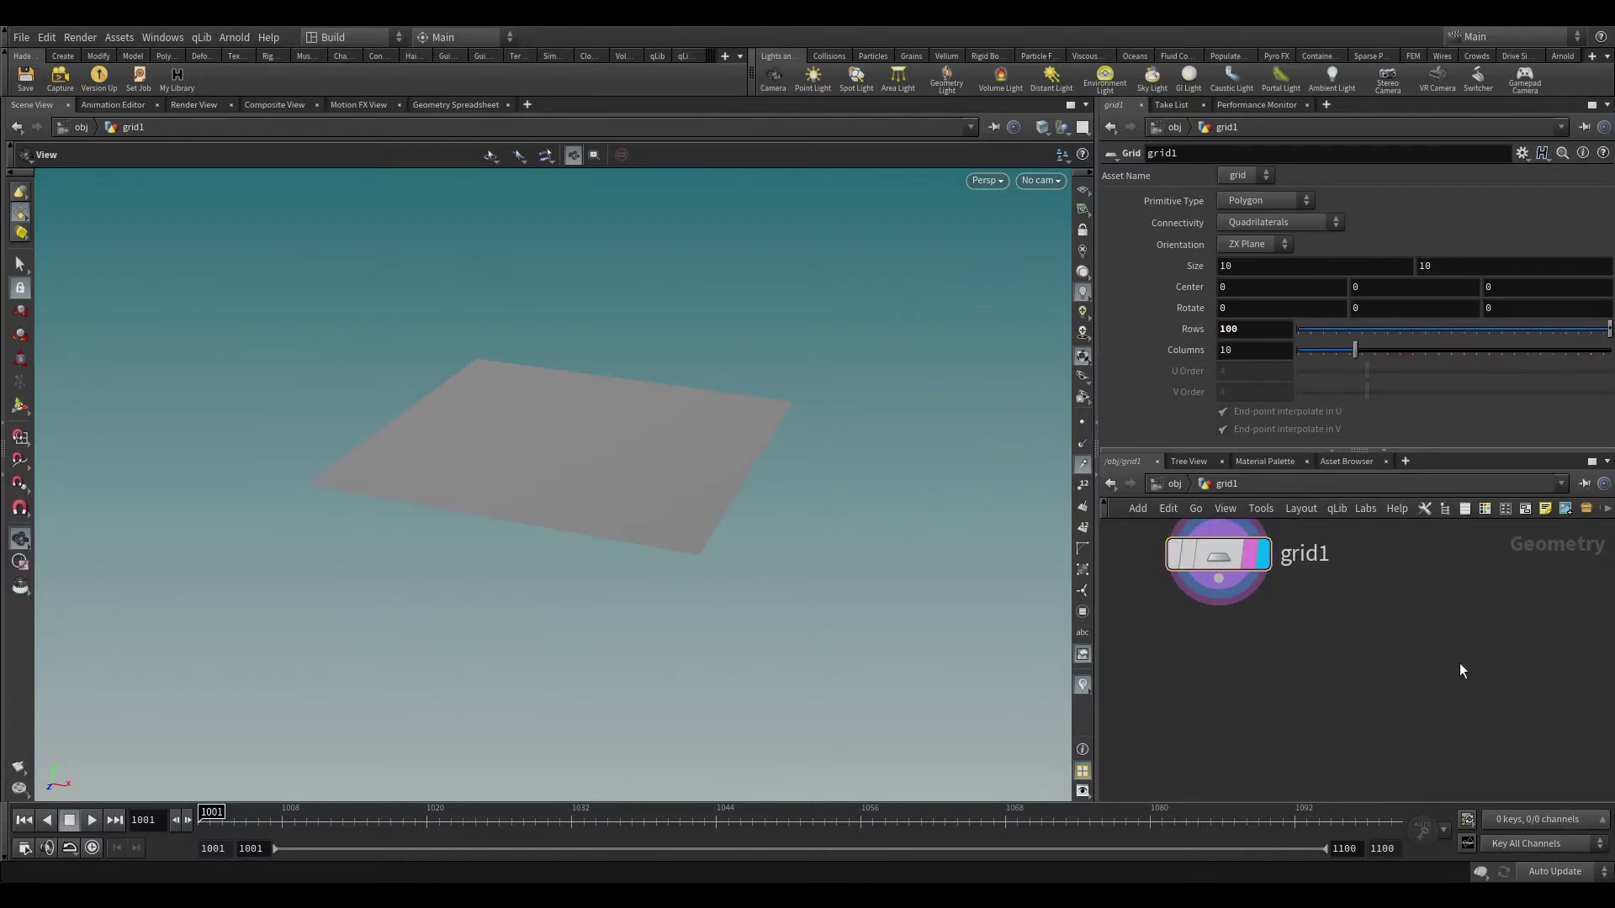
{"action": "type", "text": "0"}
{"action": "key", "text": "Return"}
- Set the viewport background color scheme to Dark in the display options and check the grid's shading
{"action": "key", "text": "d"}
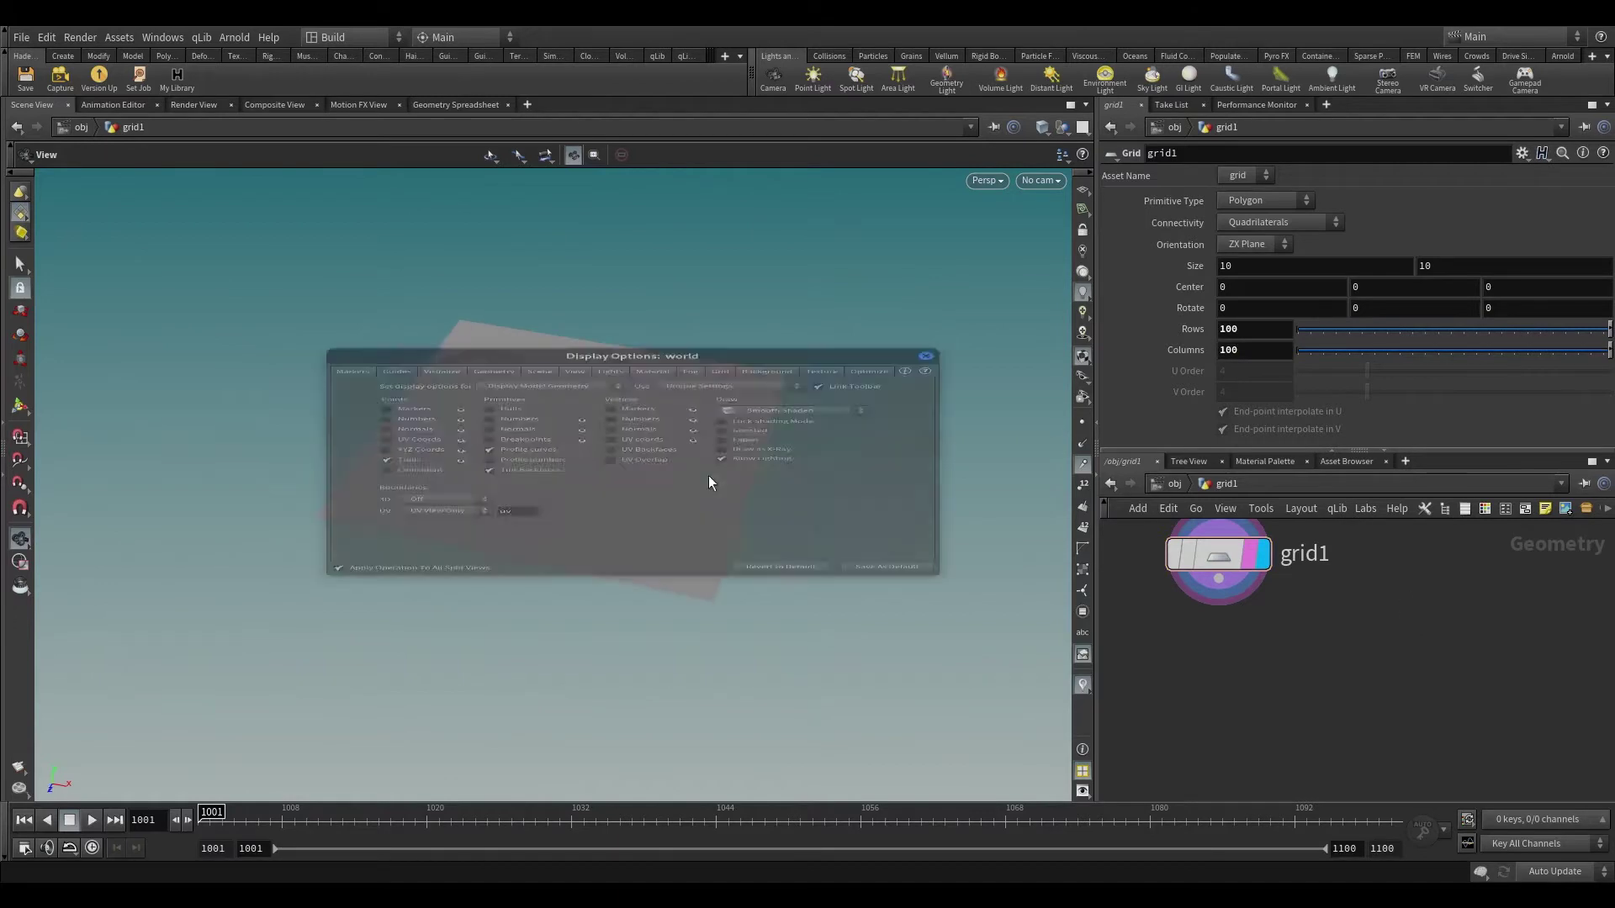
{"action": "left_click", "coordinate": [766, 298]}
{"action": "left_click", "coordinate": [453, 358]}
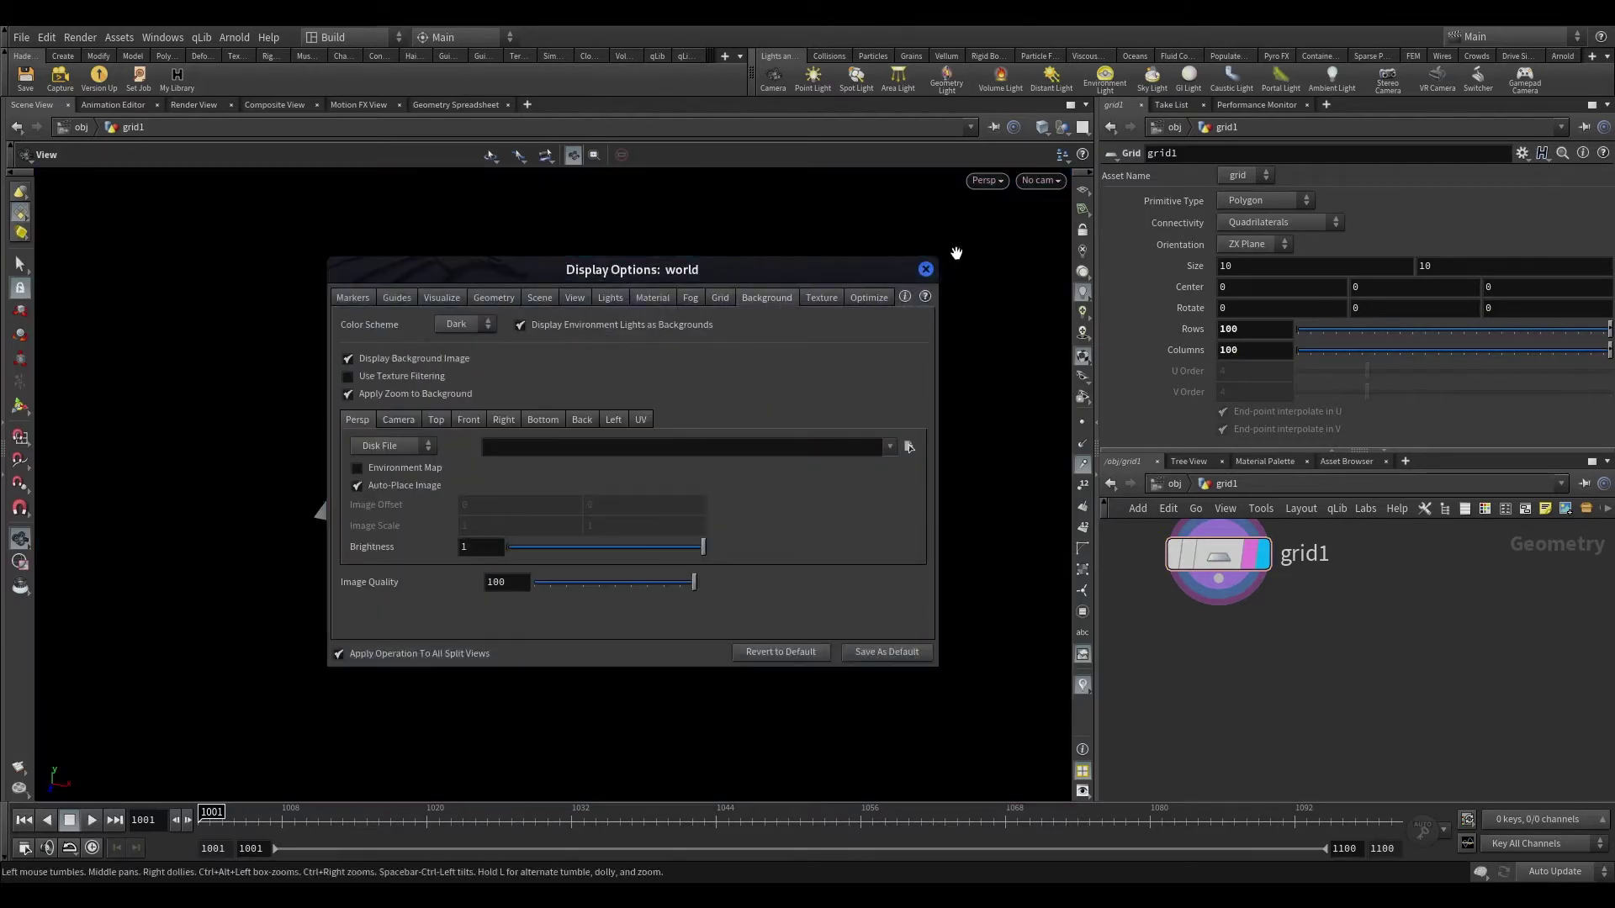
{"action": "left_click", "coordinate": [925, 269]}
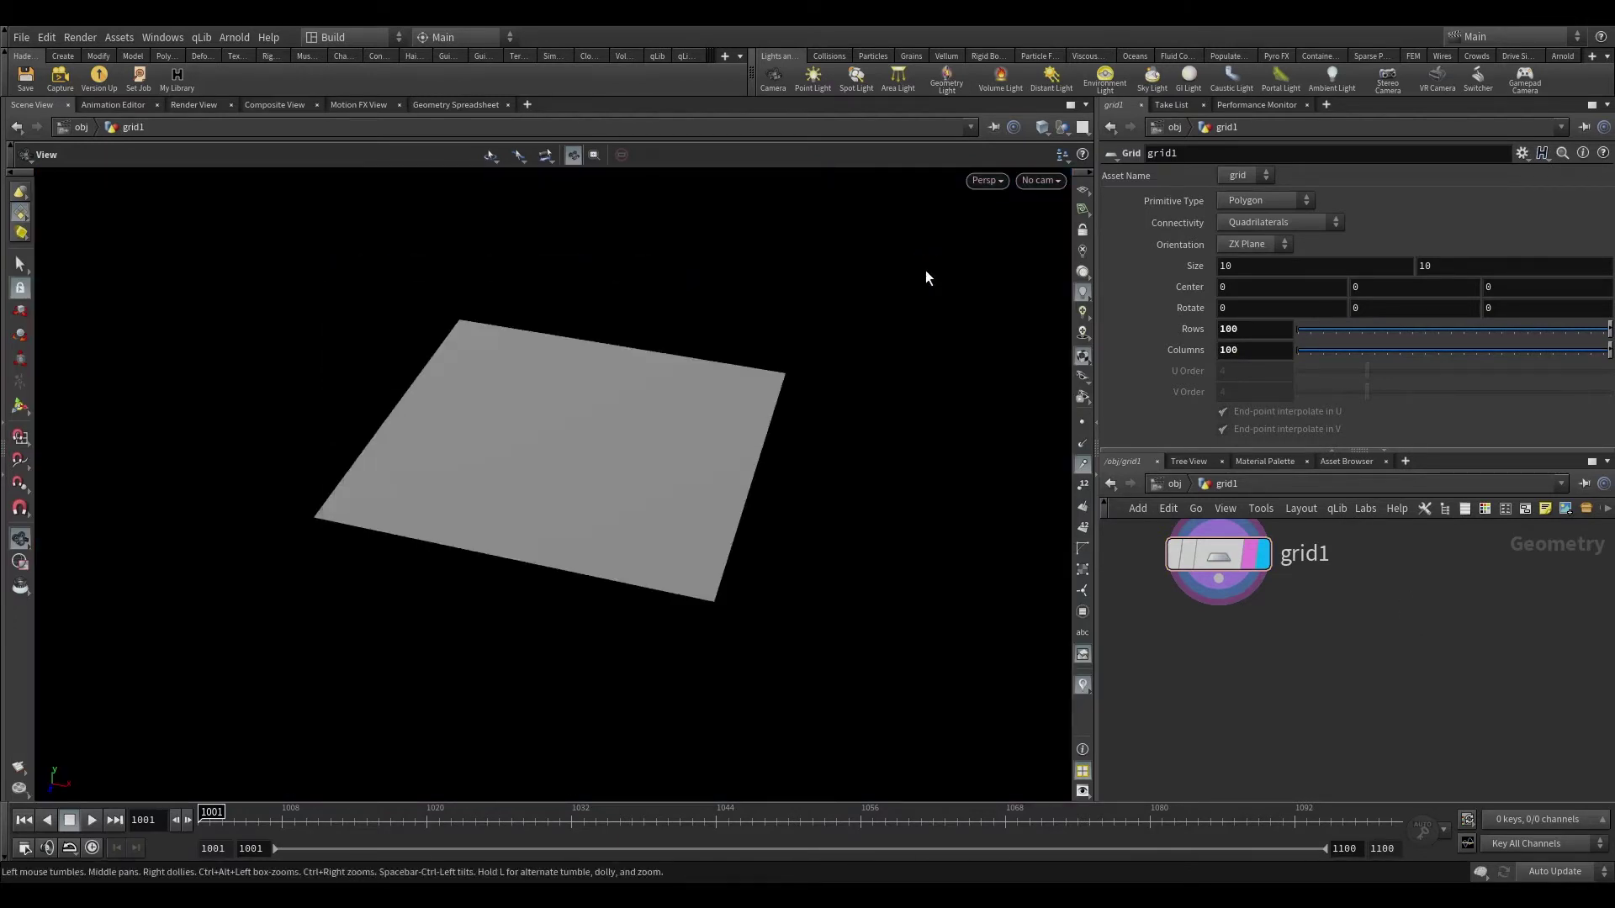
{"action": "key", "text": "shift+w"}
{"action": "key", "text": "shift+w"}
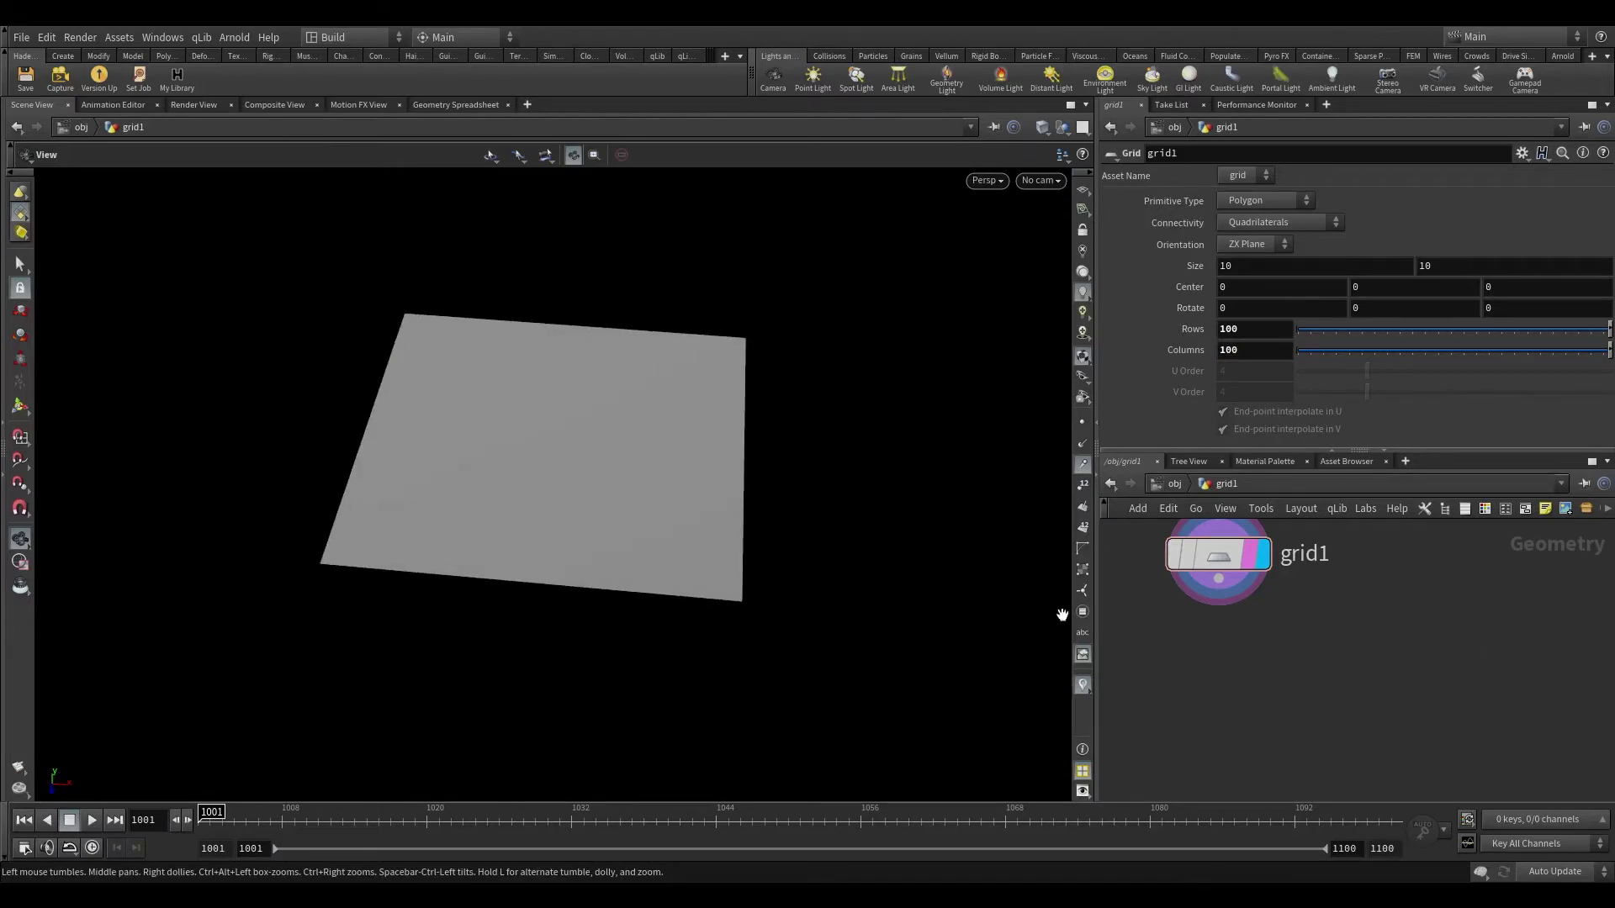
- Add a Color node connected below the grid node and make it the displayed node
{"action": "middle_click_drag", "start_coordinate": [1063, 615], "coordinate": [1075, 607]}
{"action": "key", "text": "Tab"}
{"action": "type", "text": "color"}
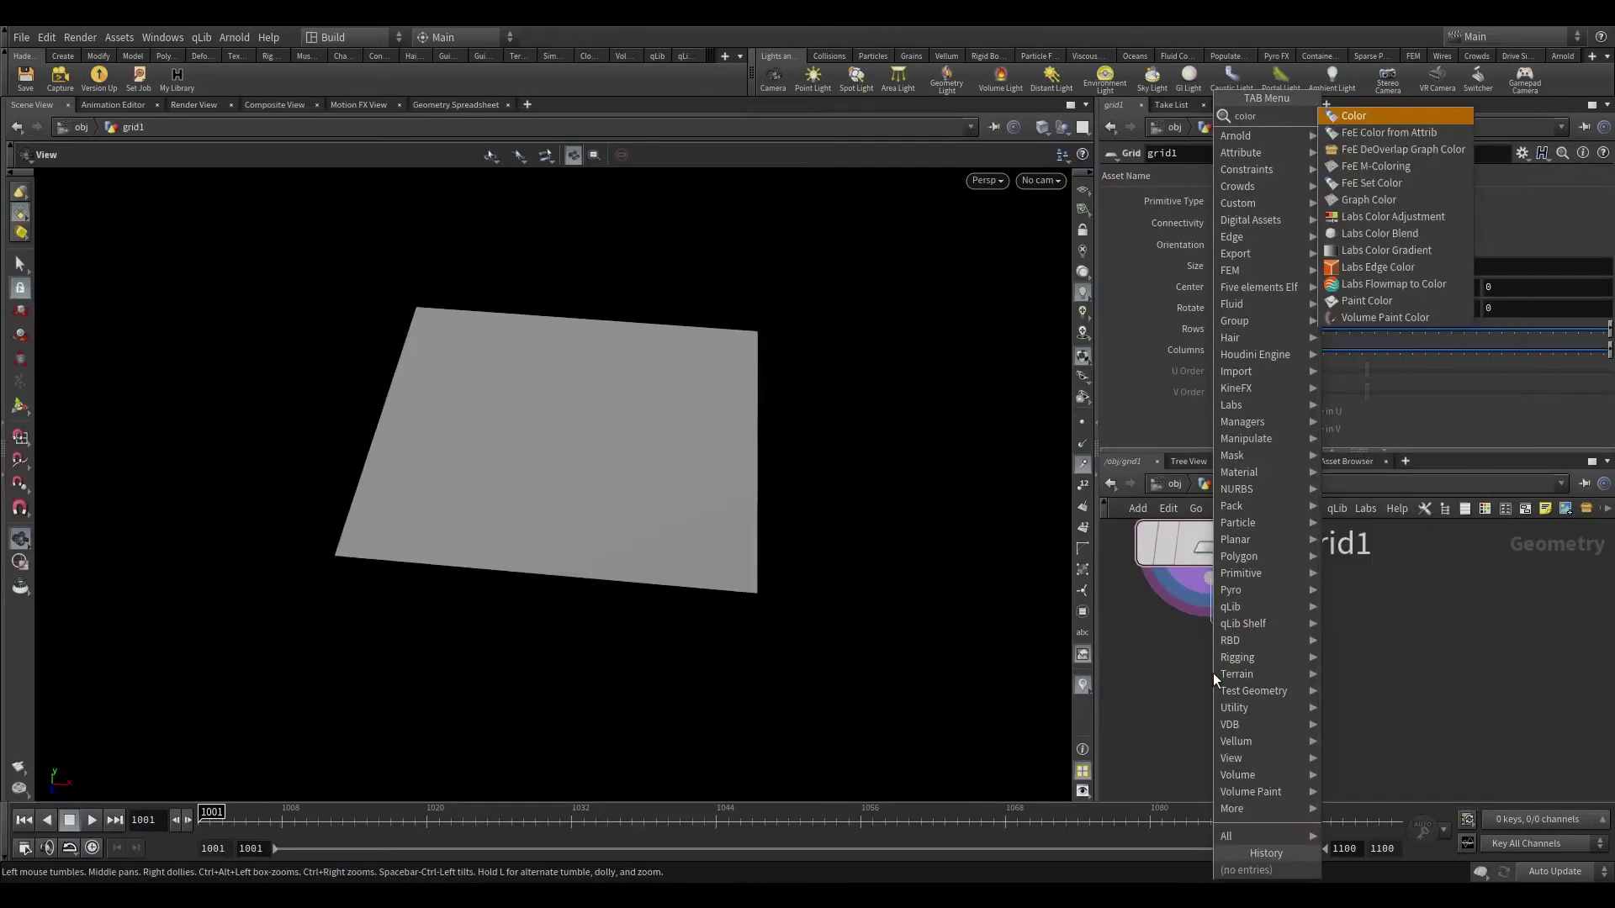
{"action": "key", "text": "Return"}
{"action": "left_click", "coordinate": [1213, 673]}
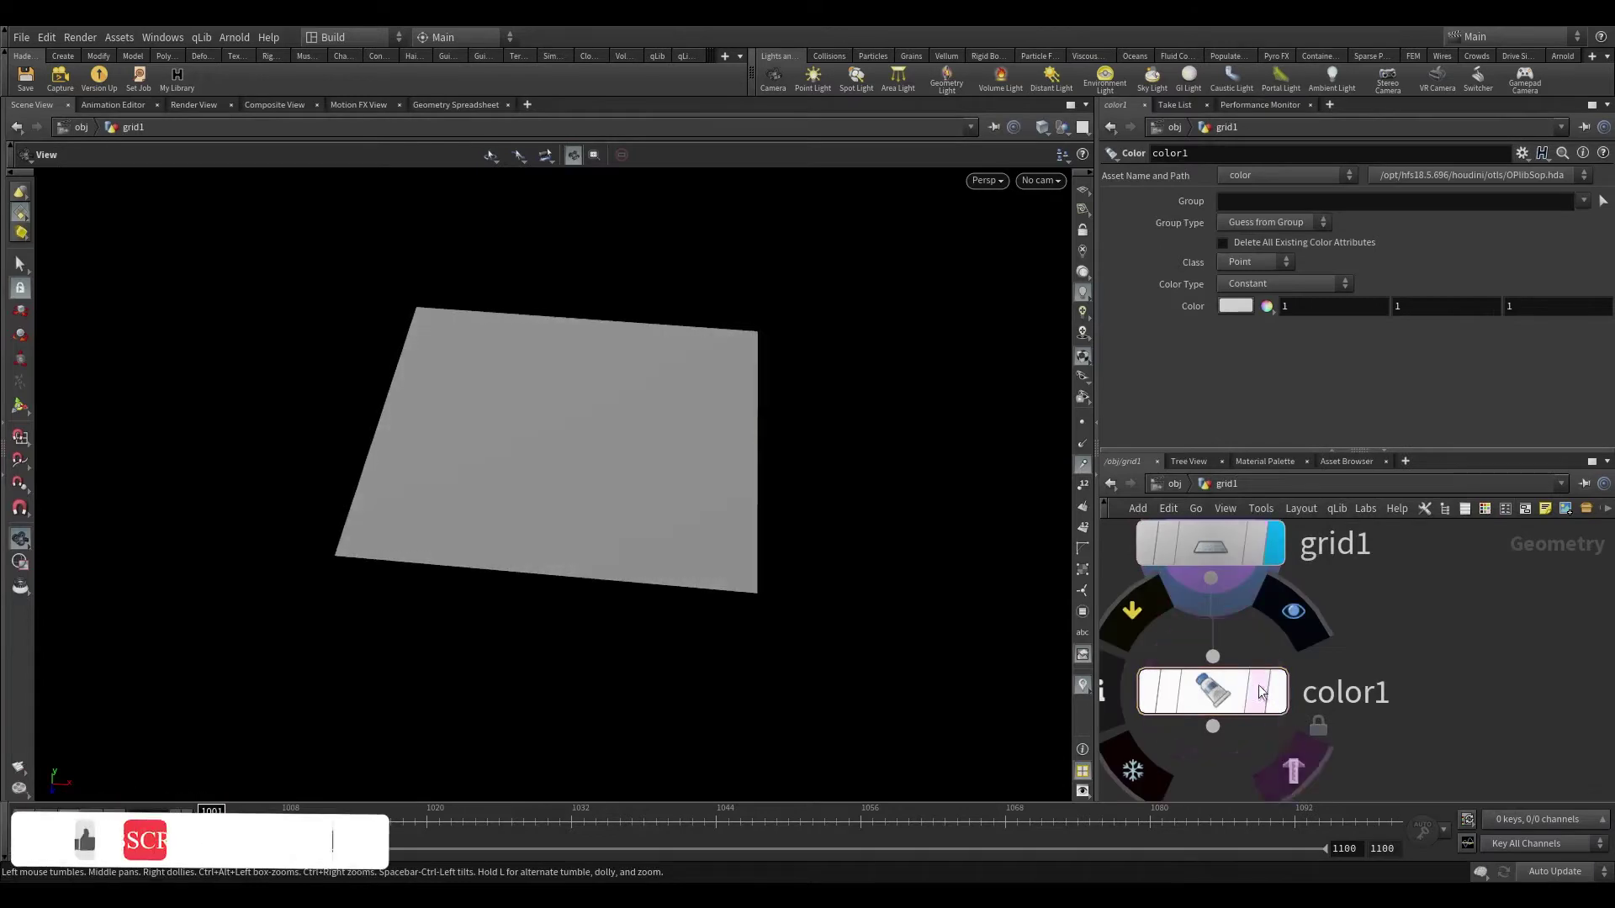
{"action": "left_click", "coordinate": [1262, 692]}
{"action": "left_click", "coordinate": [1278, 692]}
{"action": "left_click_drag", "start_coordinate": [638, 471], "coordinate": [631, 540]}
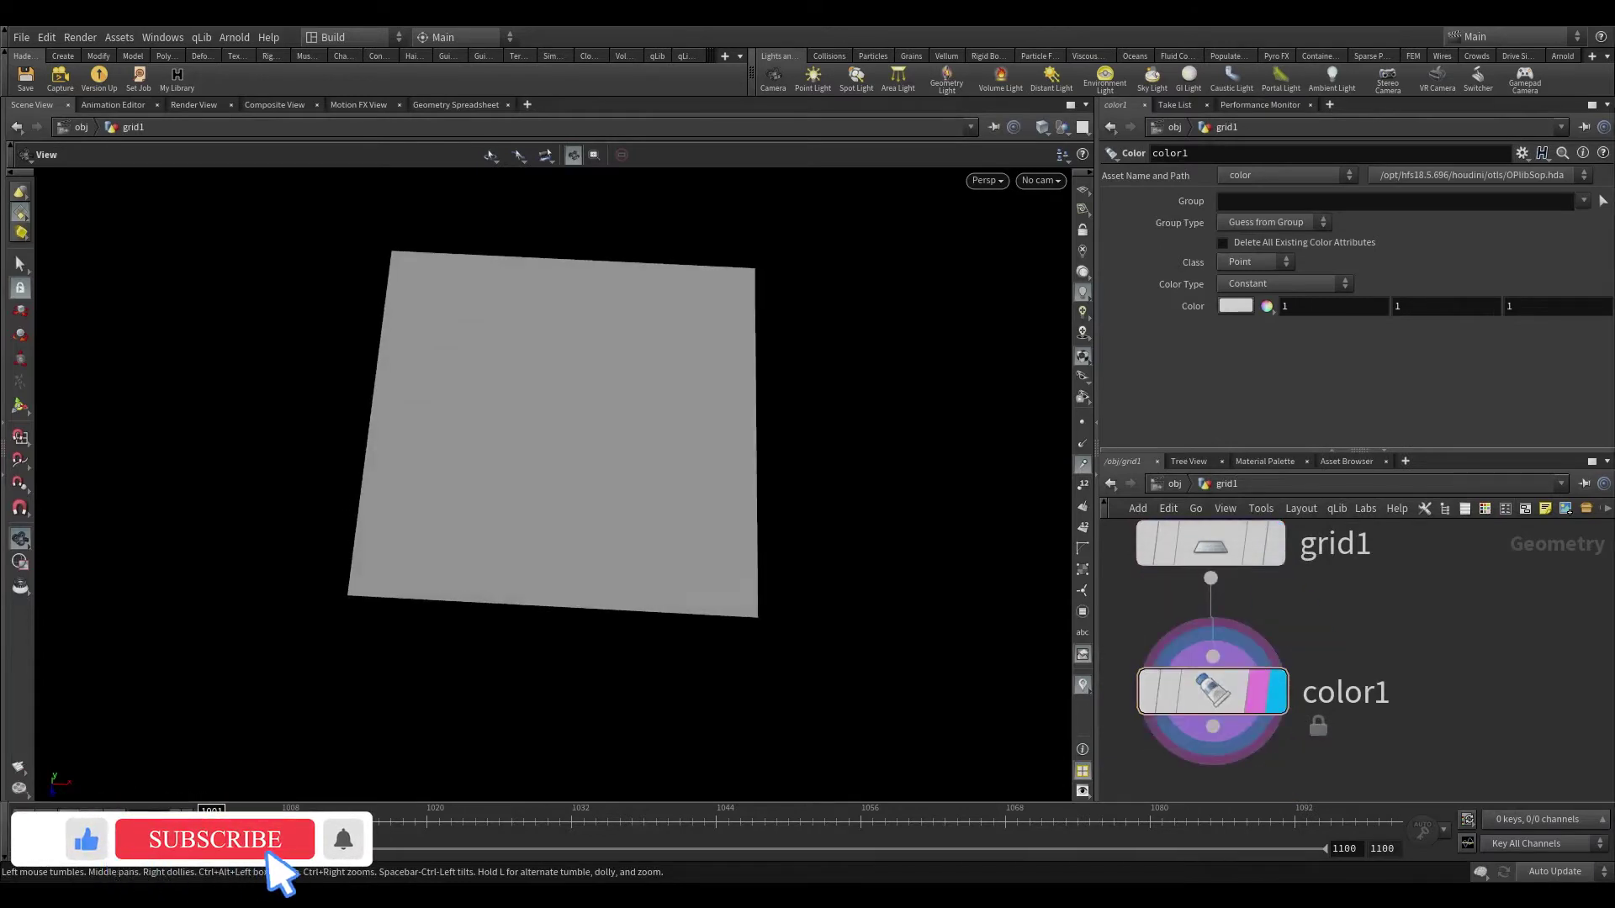
- Set the Color node's constant color to black with RGB values of 0, 0, 0
{"action": "left_click", "coordinate": [1235, 305]}
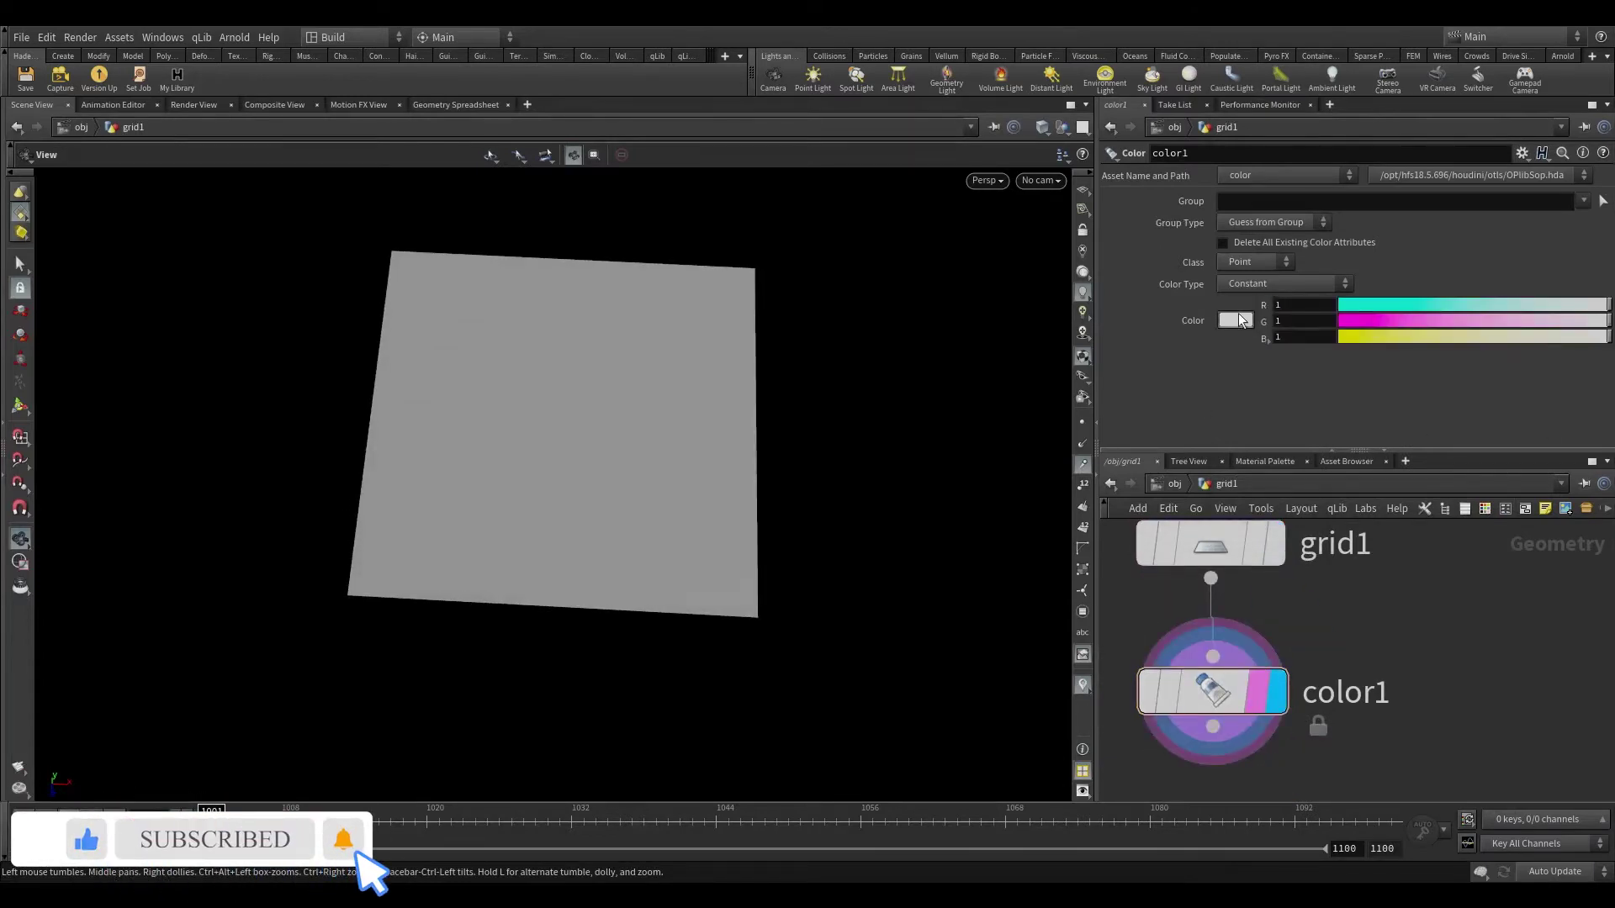
{"action": "left_click", "coordinate": [1236, 319]}
{"action": "scroll", "coordinate": [1160, 291], "scroll_direction": "down", "scroll_amount": 2}
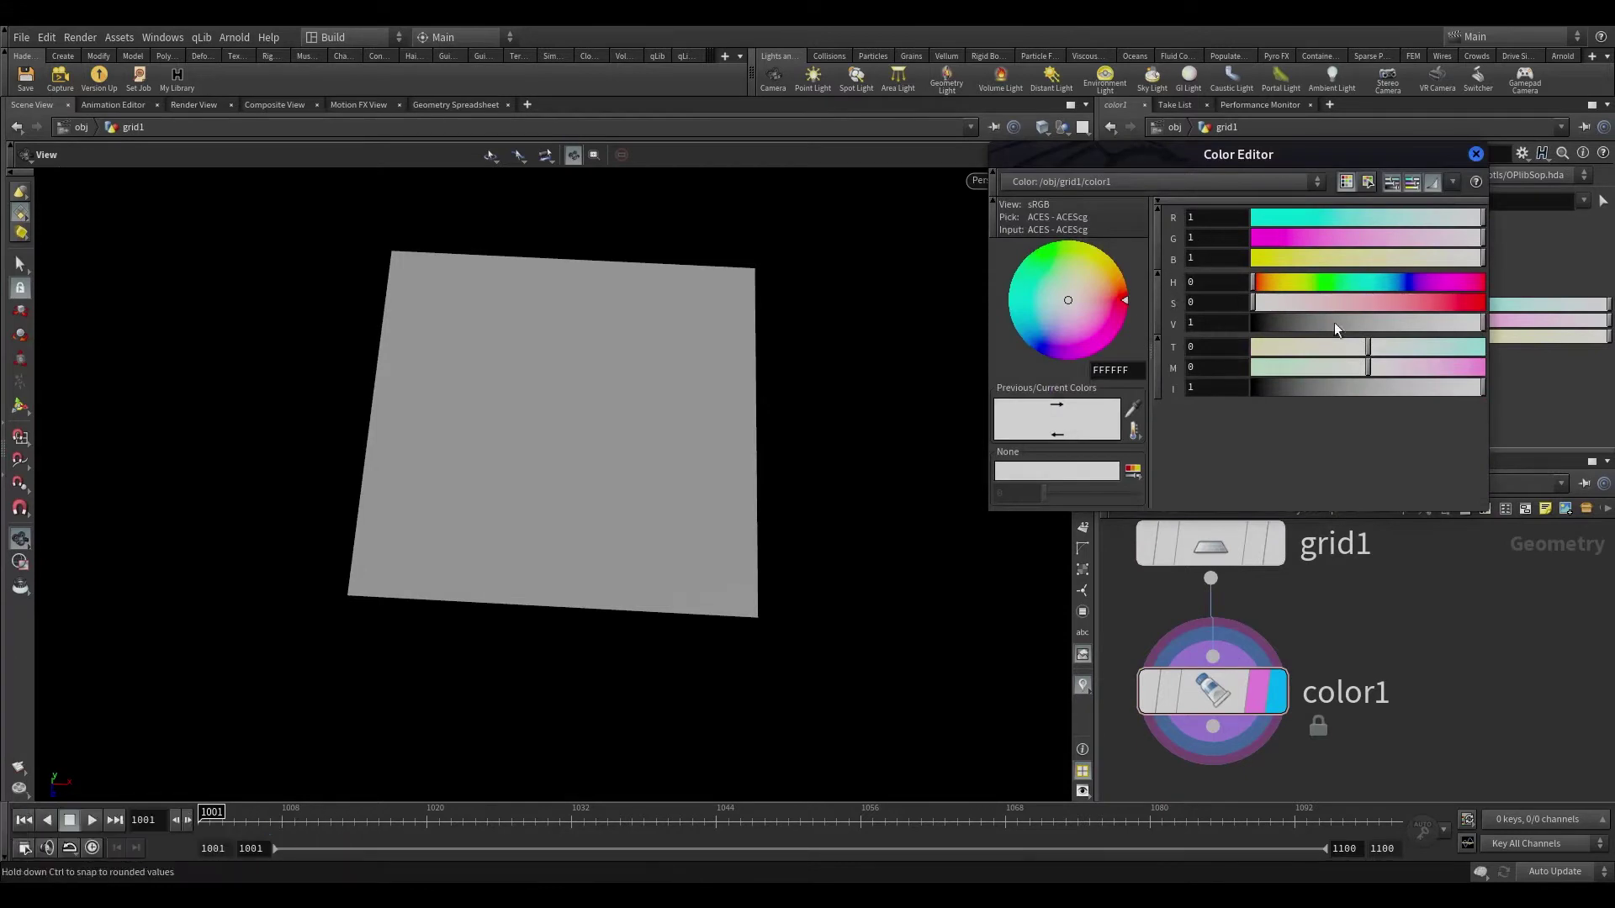
{"action": "left_click_drag", "start_coordinate": [1337, 328], "coordinate": [1253, 324]}
{"action": "left_click", "coordinate": [1476, 154]}
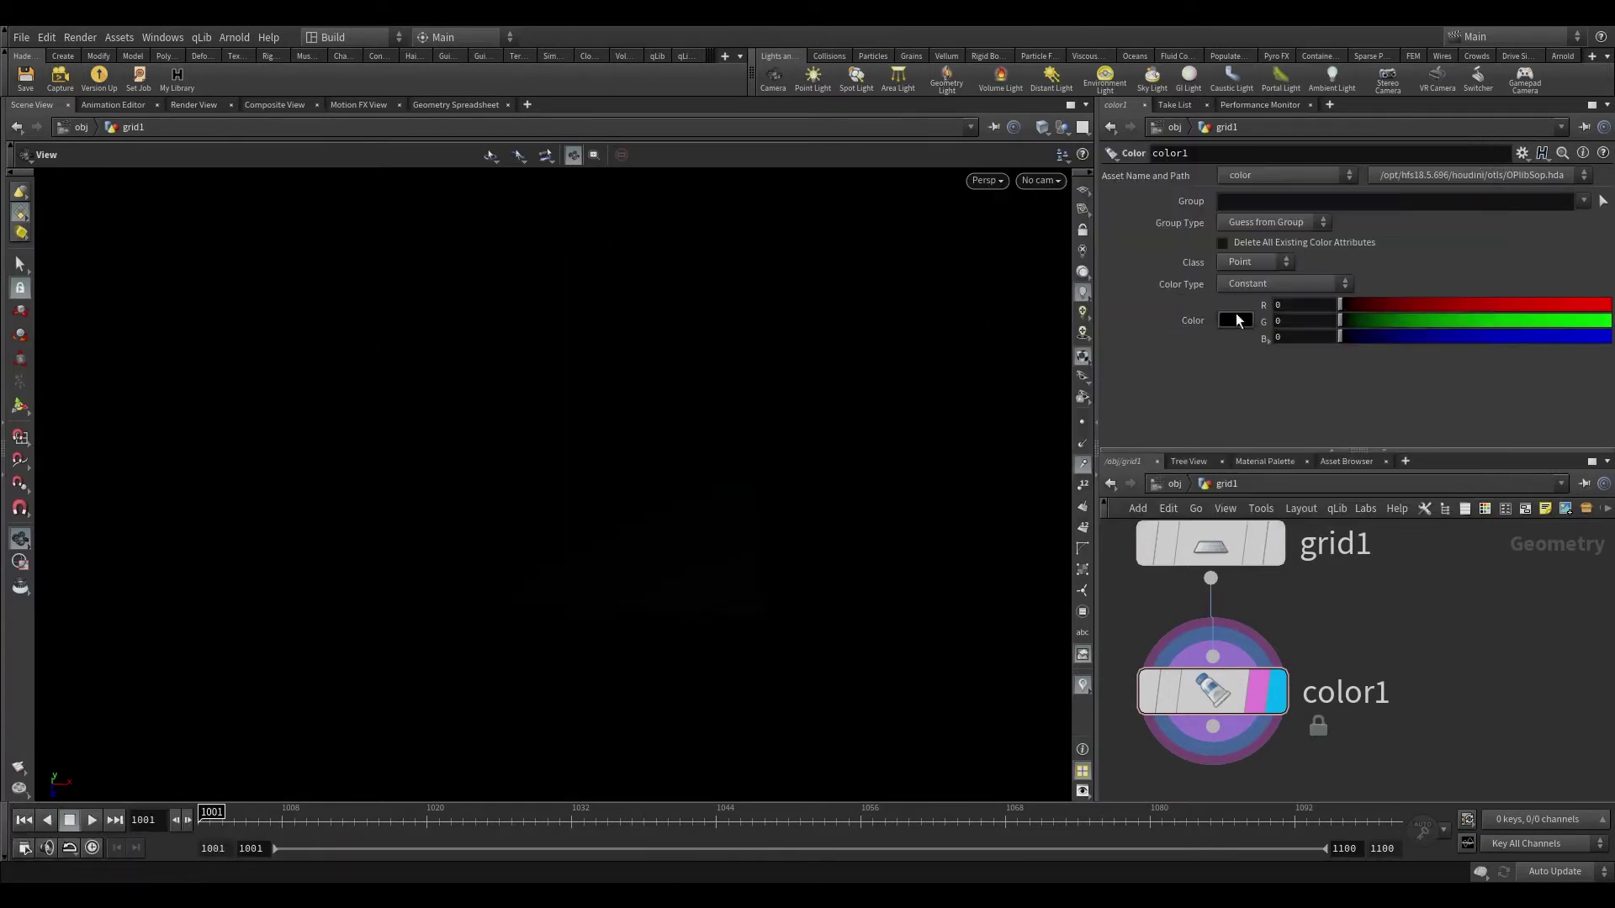
{"action": "left_click", "coordinate": [1268, 320]}
{"action": "left_click", "coordinate": [1268, 321]}
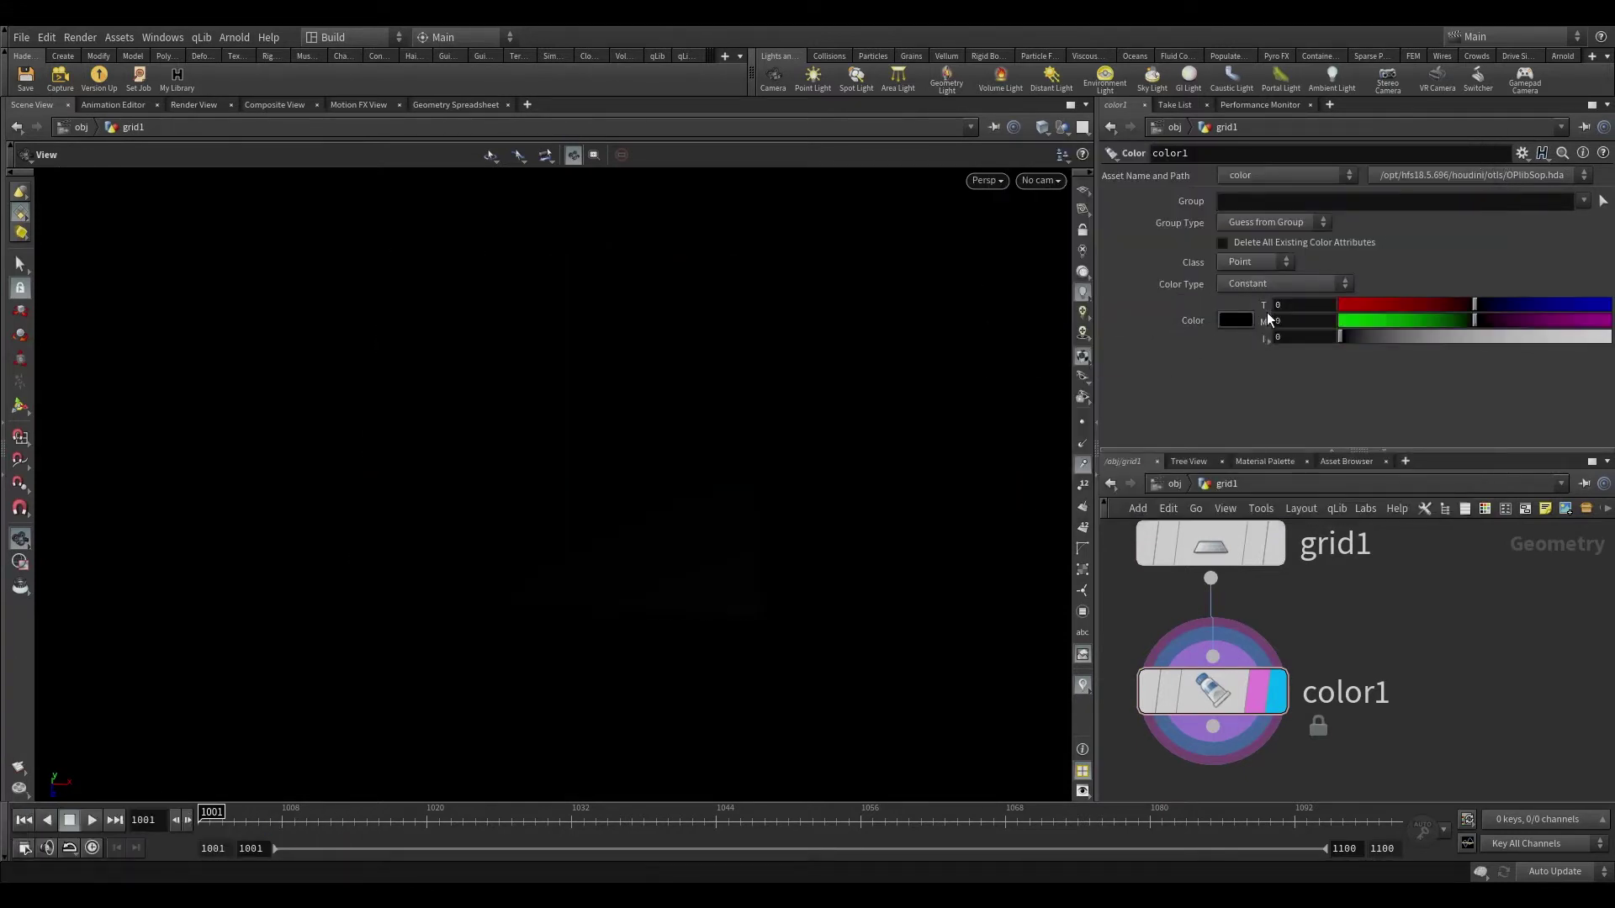
{"action": "left_click", "coordinate": [1269, 321]}
{"action": "left_click", "coordinate": [1269, 320]}
{"action": "left_click", "coordinate": [1268, 319]}
{"action": "left_click", "coordinate": [1268, 320]}
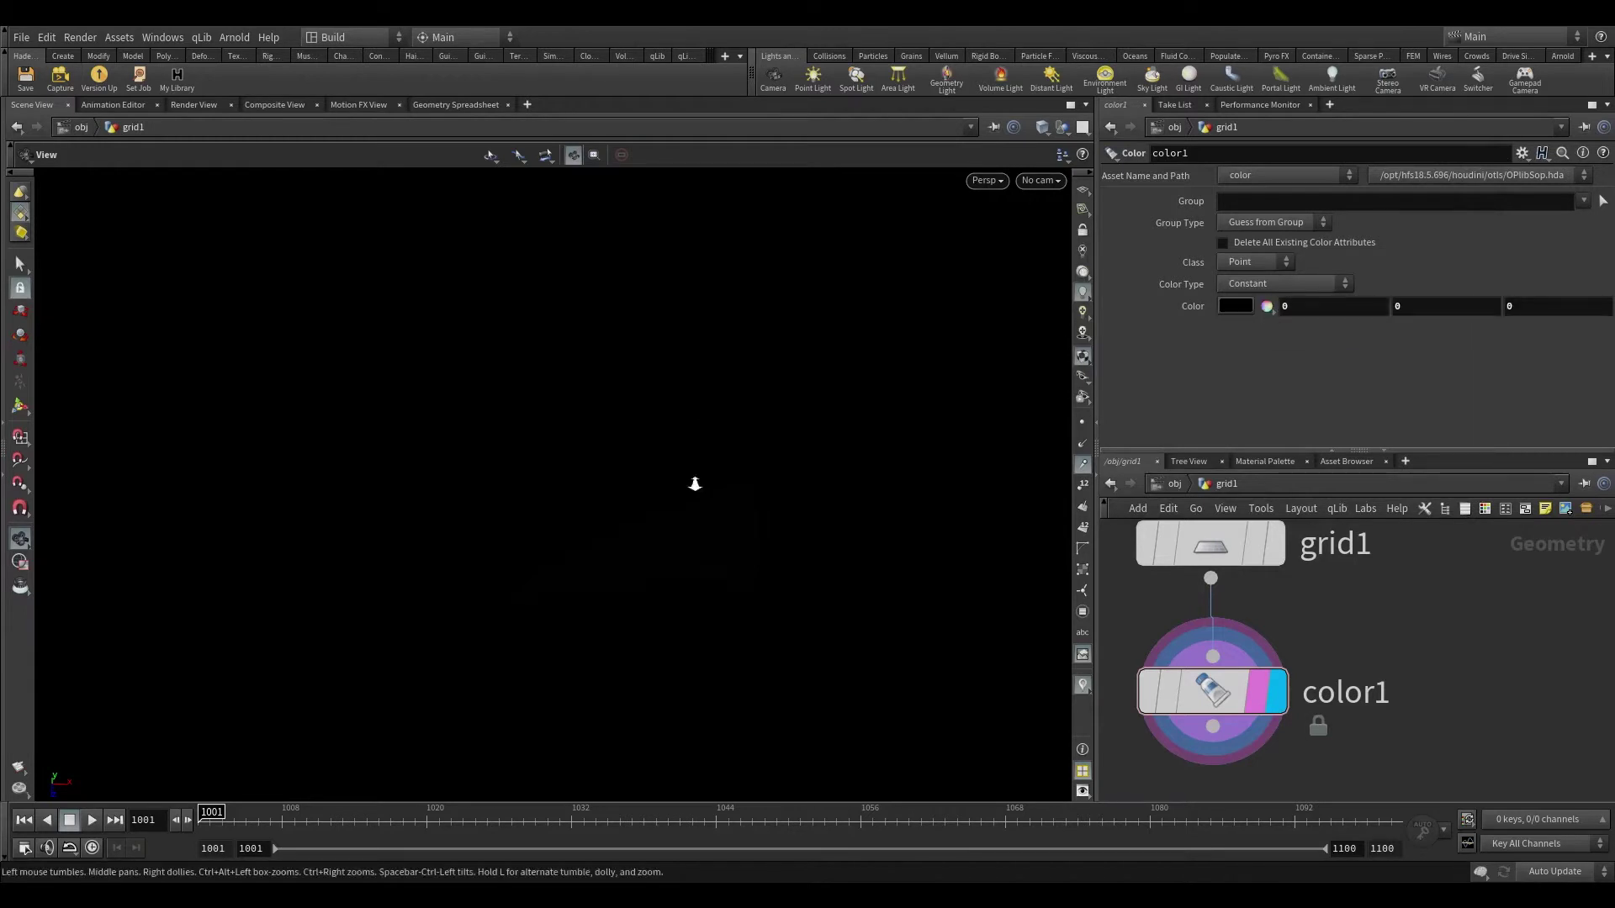
- Switch the viewport background color scheme to Light in the display options
{"action": "key", "text": "d"}
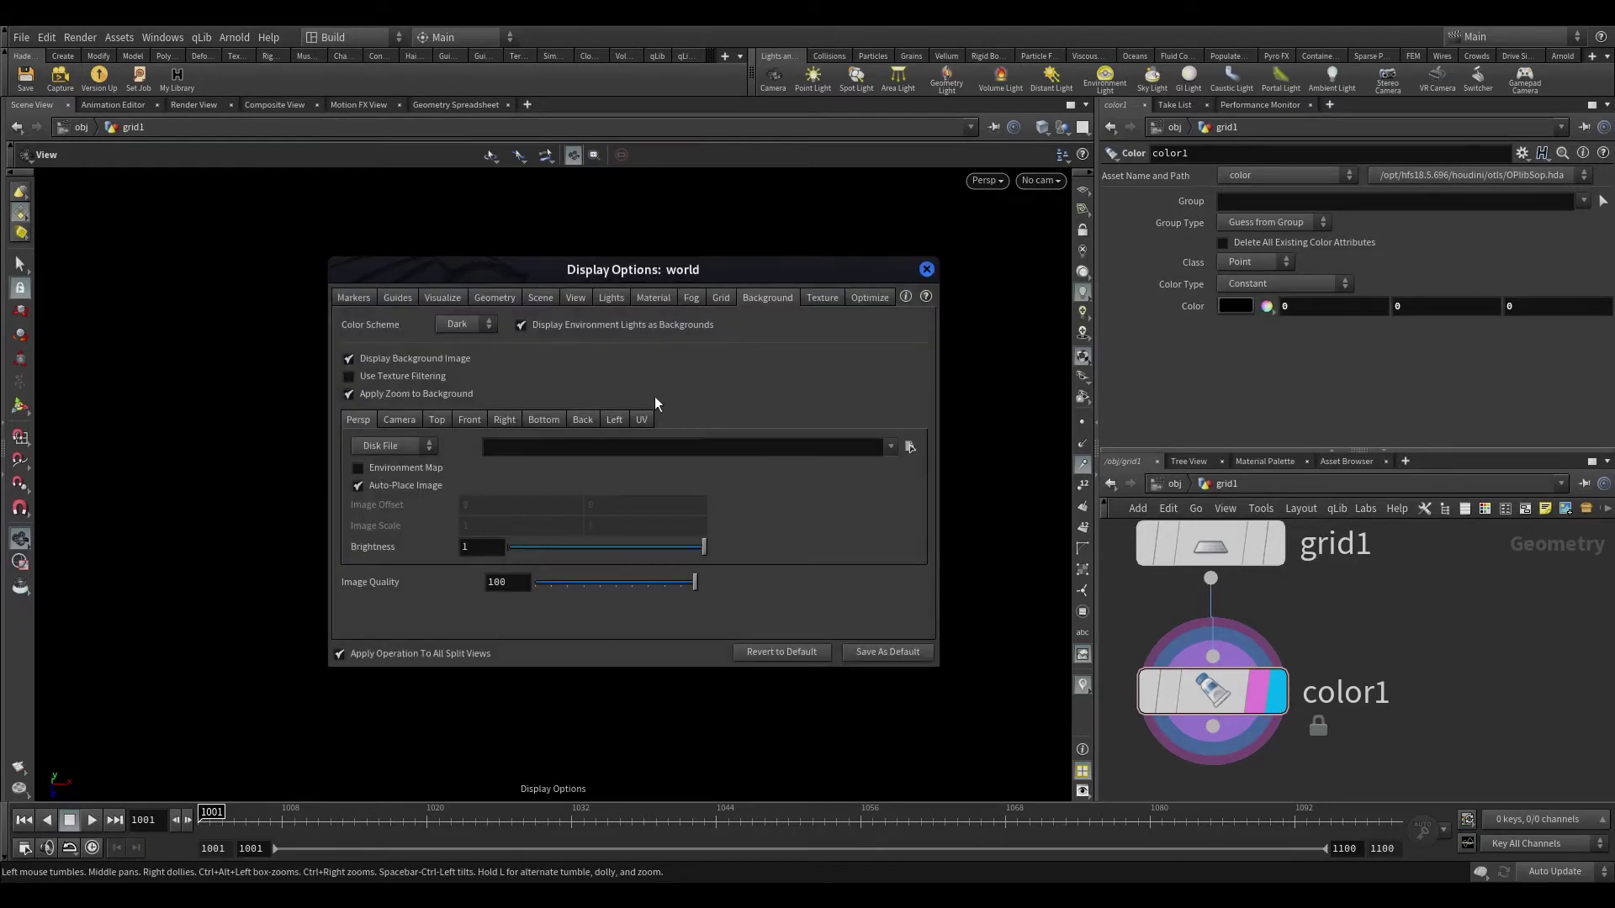
{"action": "left_click", "coordinate": [475, 323]}
{"action": "left_click", "coordinate": [458, 352]}
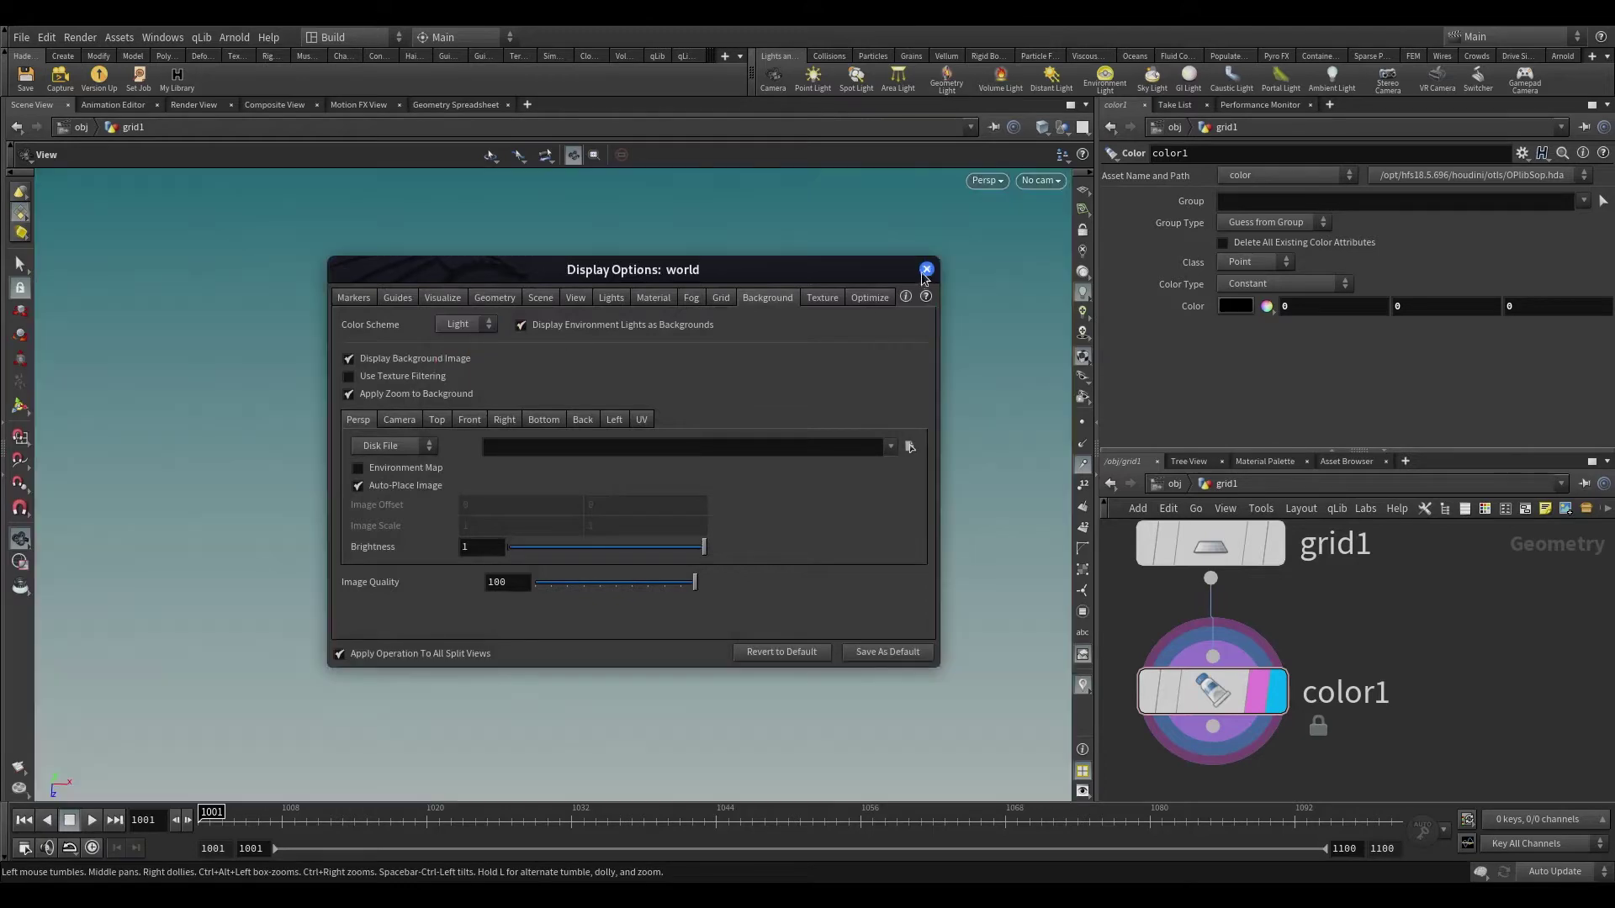
{"action": "left_click", "coordinate": [926, 269]}
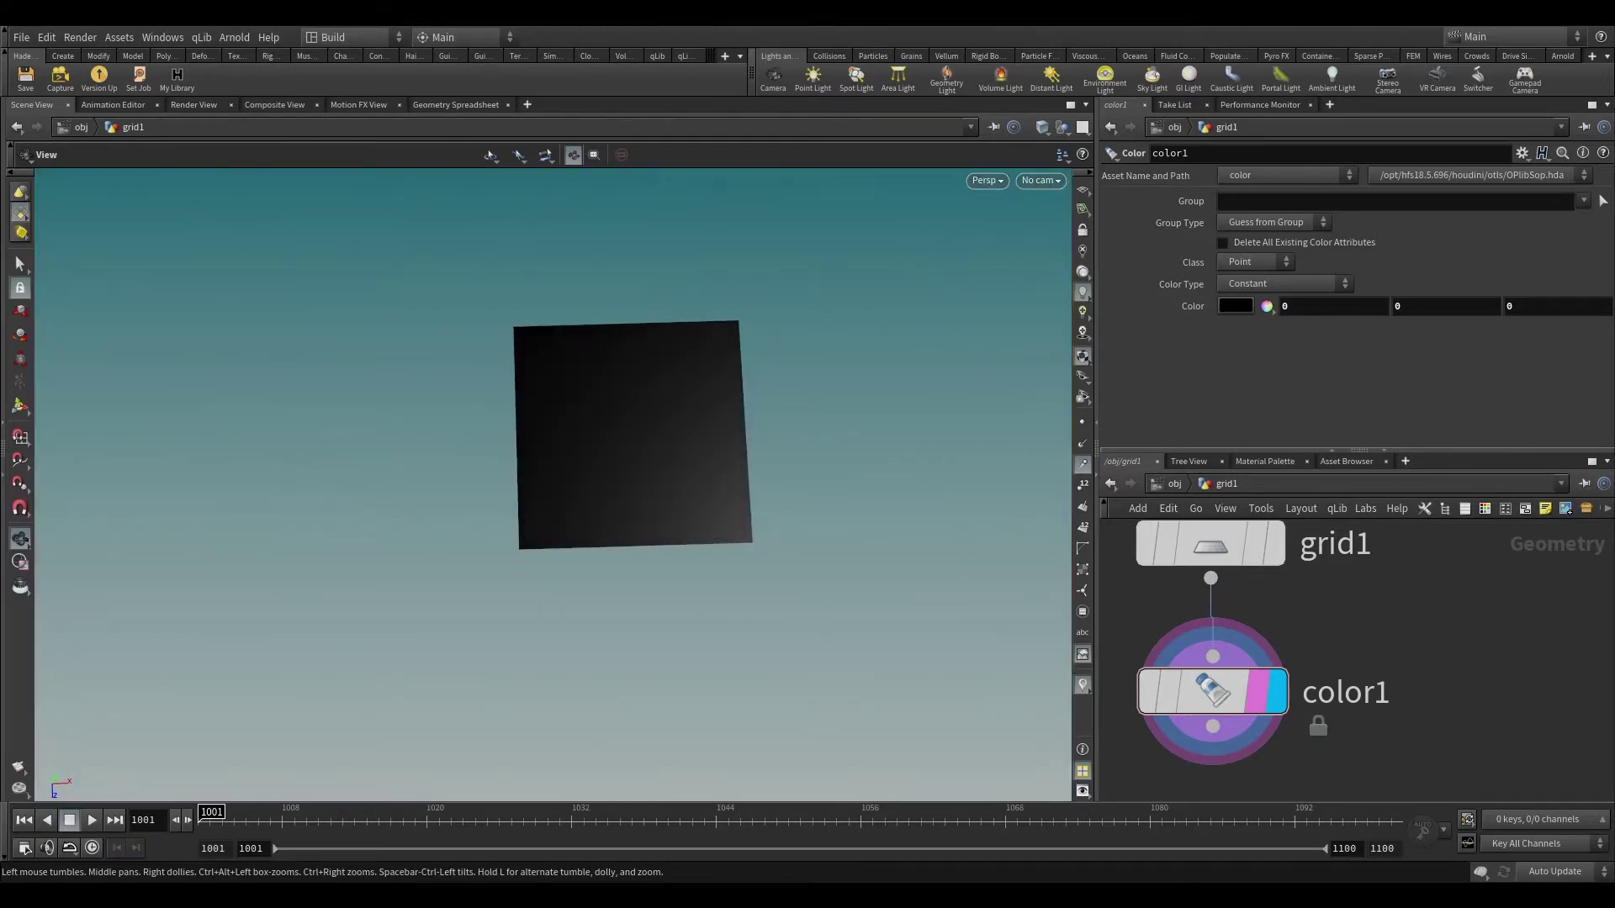
- Add an Attribute Paint node below the Color node, display it and align it in the network
{"action": "middle_click_drag", "start_coordinate": [1467, 706], "coordinate": [1489, 545]}
{"action": "left_click_drag", "start_coordinate": [1235, 561], "coordinate": [1204, 649]}
{"action": "type", "text": "at"}
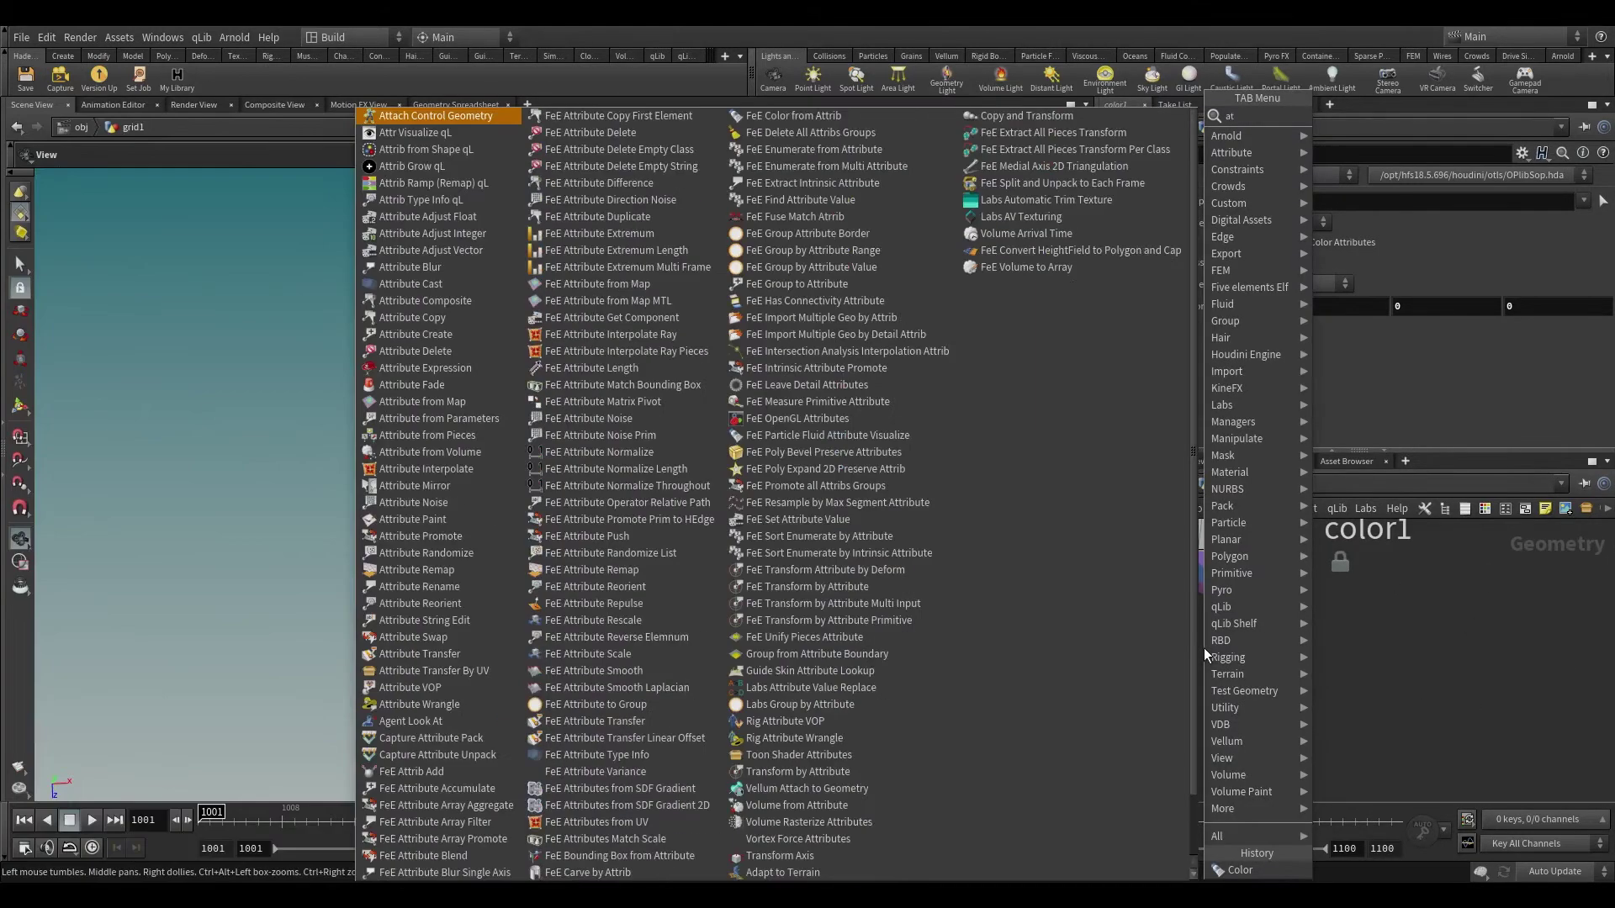
{"action": "type", "text": "tribp"}
{"action": "left_click", "coordinate": [1445, 116]}
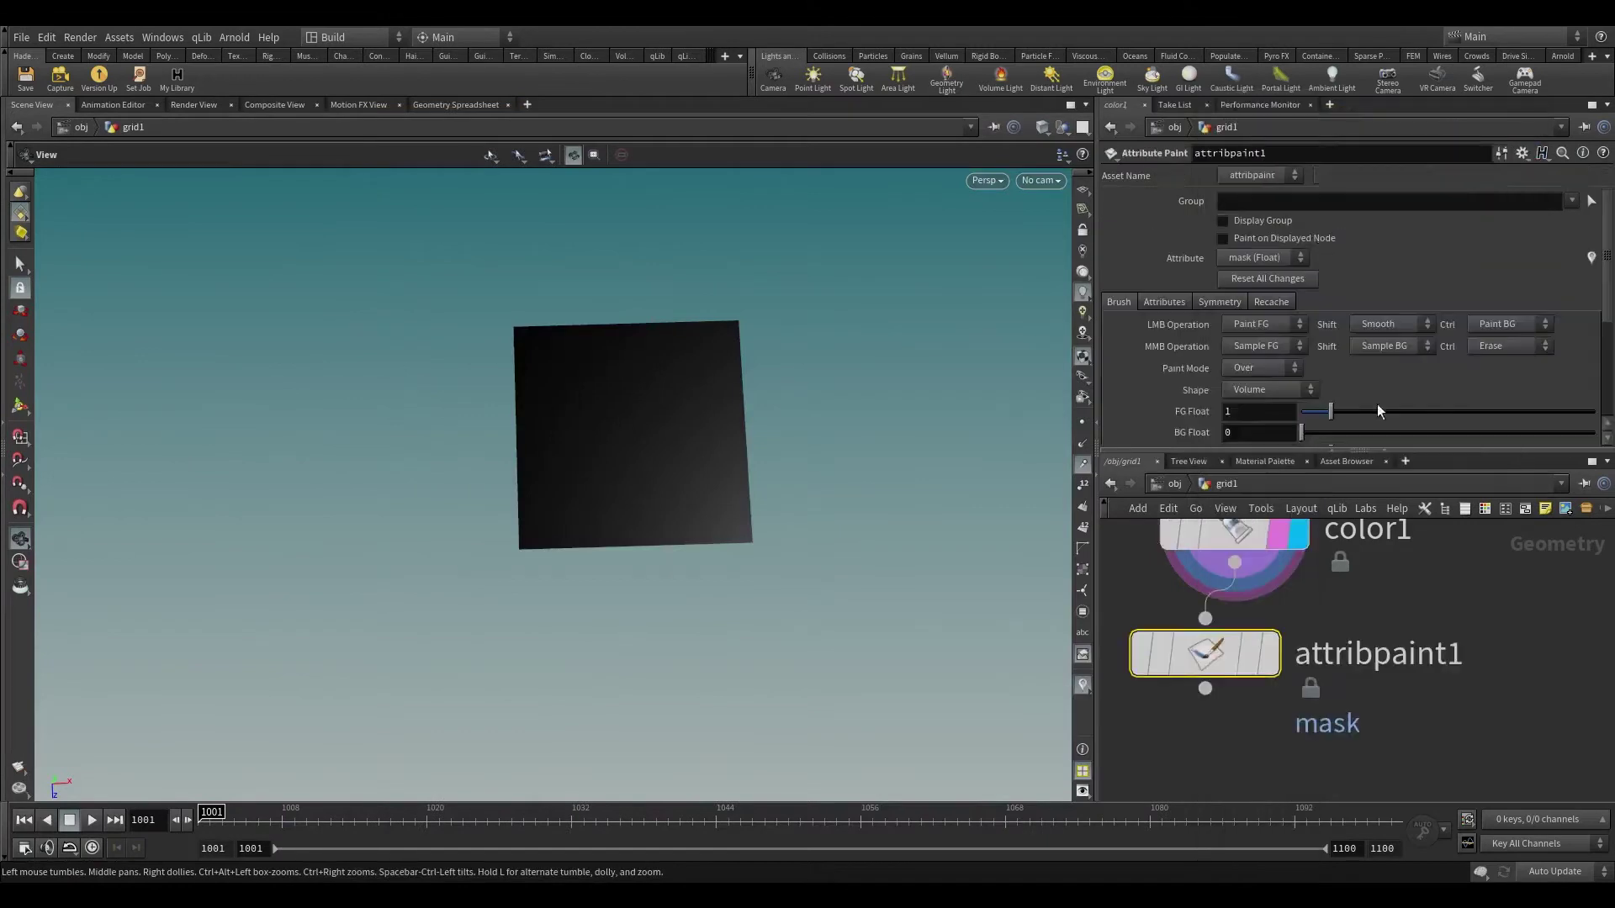
{"action": "left_click", "coordinate": [1270, 681]}
{"action": "left_click_drag", "start_coordinate": [1206, 678], "coordinate": [1236, 691]}
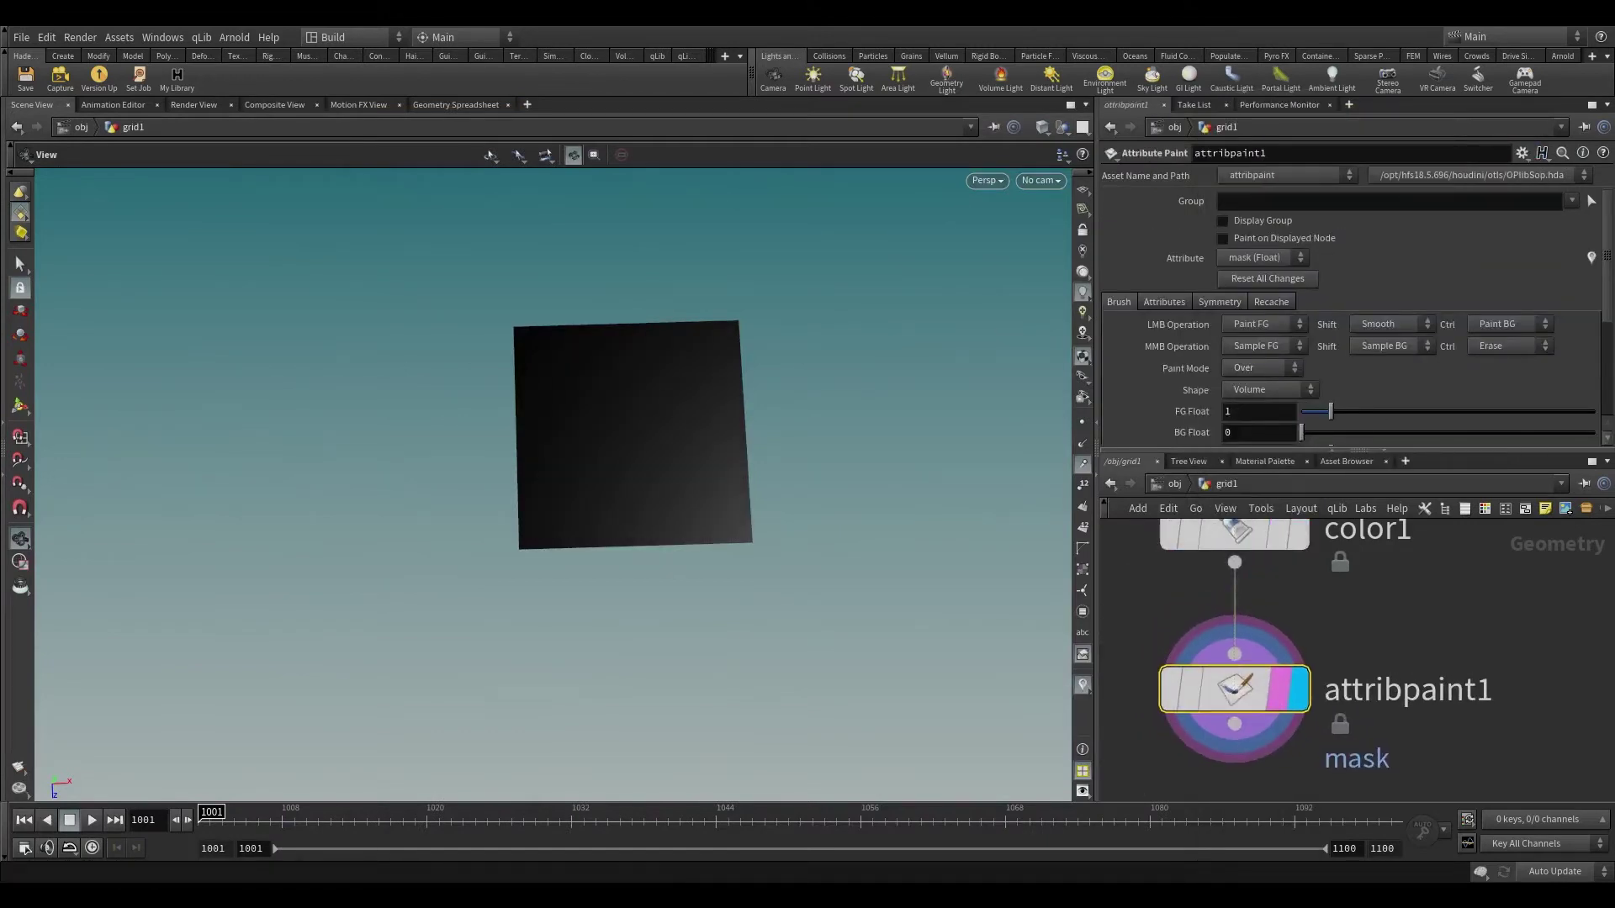
- Set the paint brush's Shift LMB operation to Paint BG and its MMB operation to Paint FG
{"action": "left_click", "coordinate": [1378, 324]}
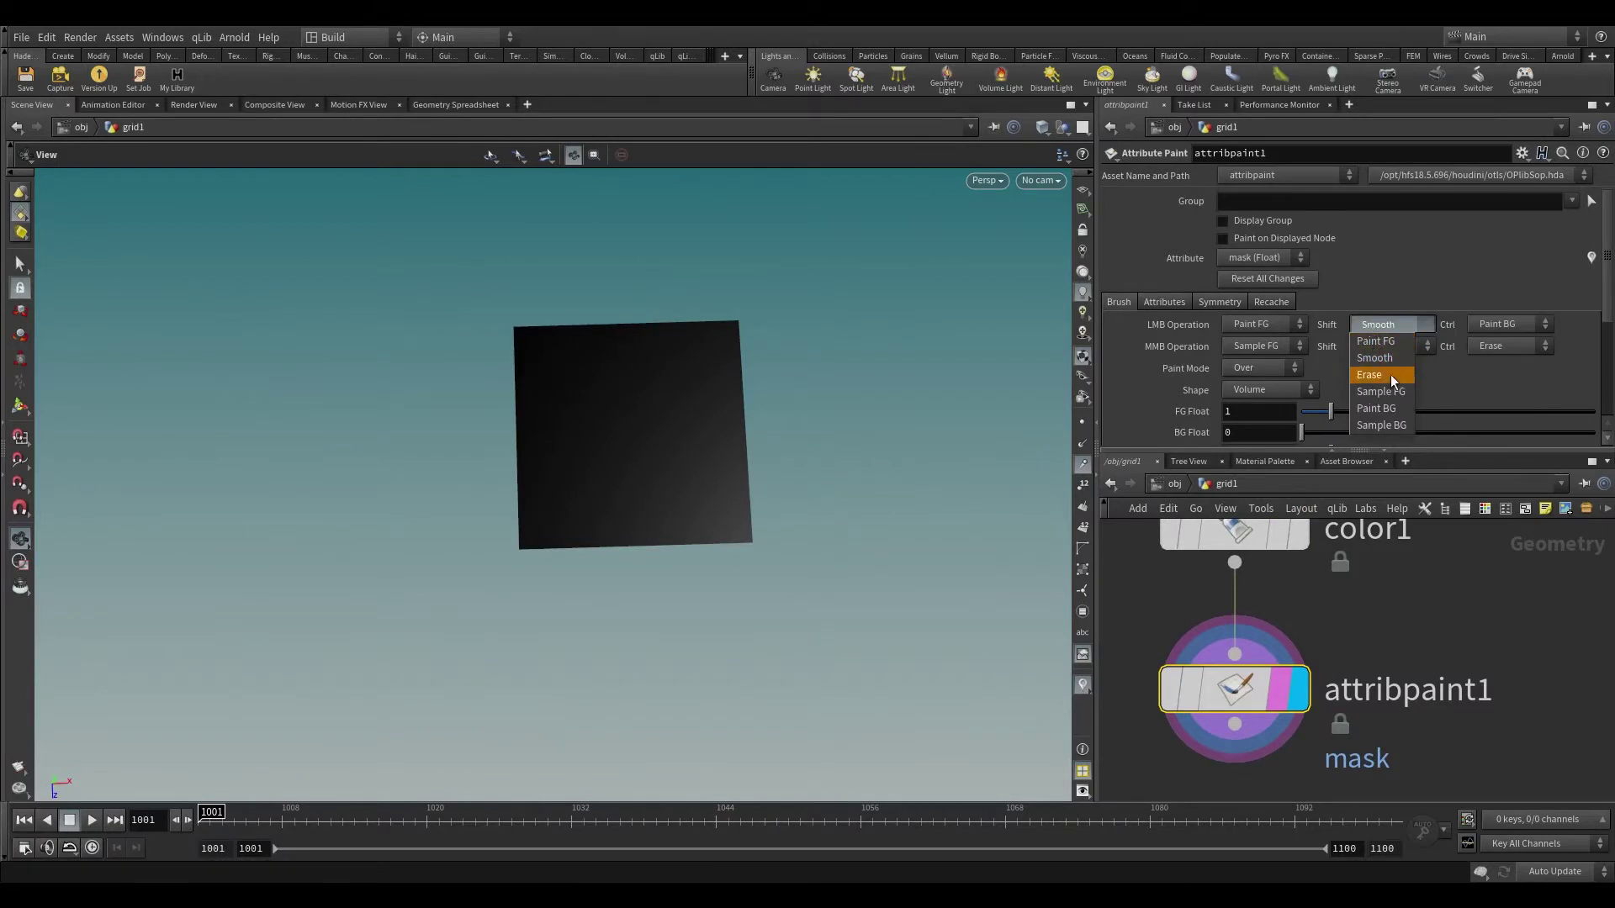
{"action": "left_click", "coordinate": [1388, 414]}
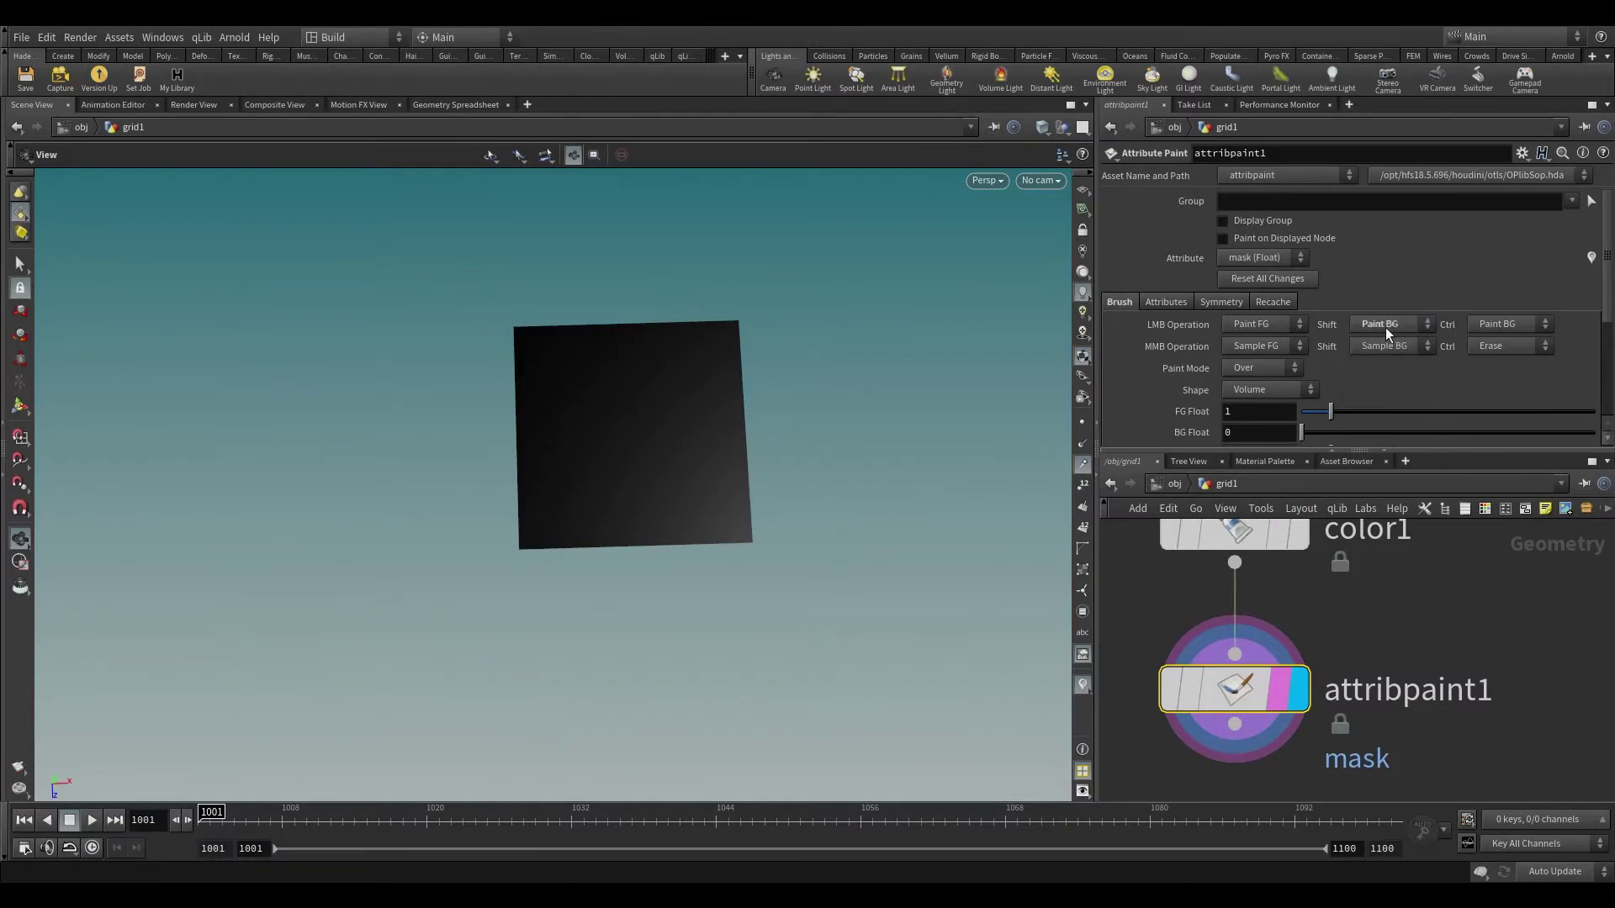
{"action": "left_click", "coordinate": [1515, 324]}
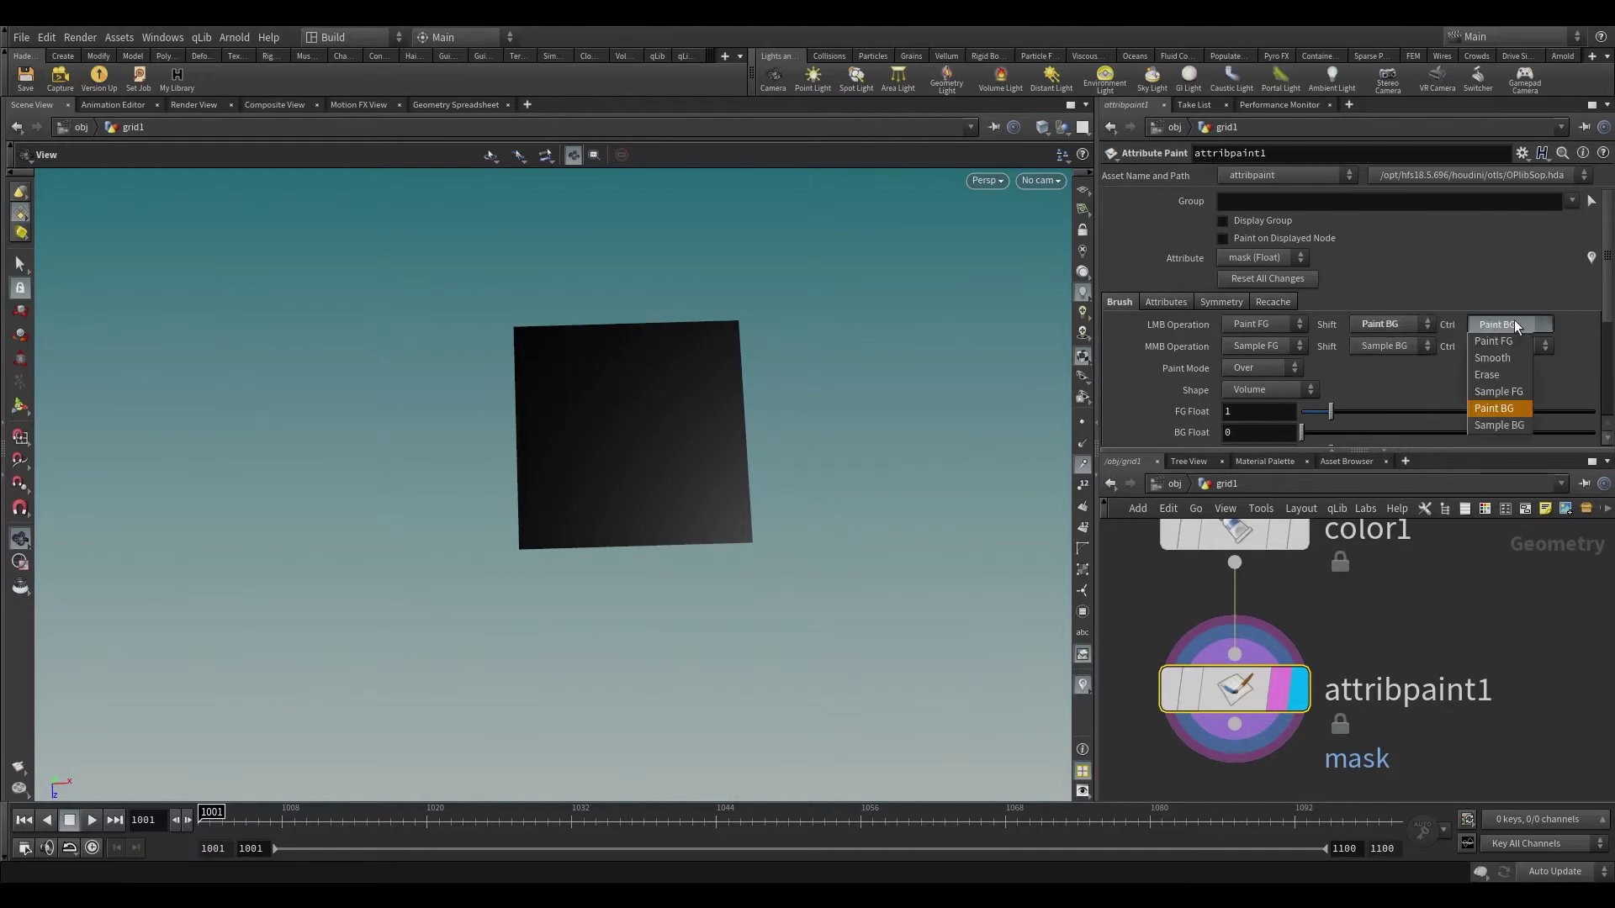
{"action": "left_click", "coordinate": [1515, 324]}
{"action": "left_click_drag", "start_coordinate": [697, 423], "coordinate": [693, 438]}
{"action": "right_click_drag", "start_coordinate": [692, 438], "coordinate": [691, 371]}
{"action": "left_click_drag", "start_coordinate": [691, 371], "coordinate": [852, 398]}
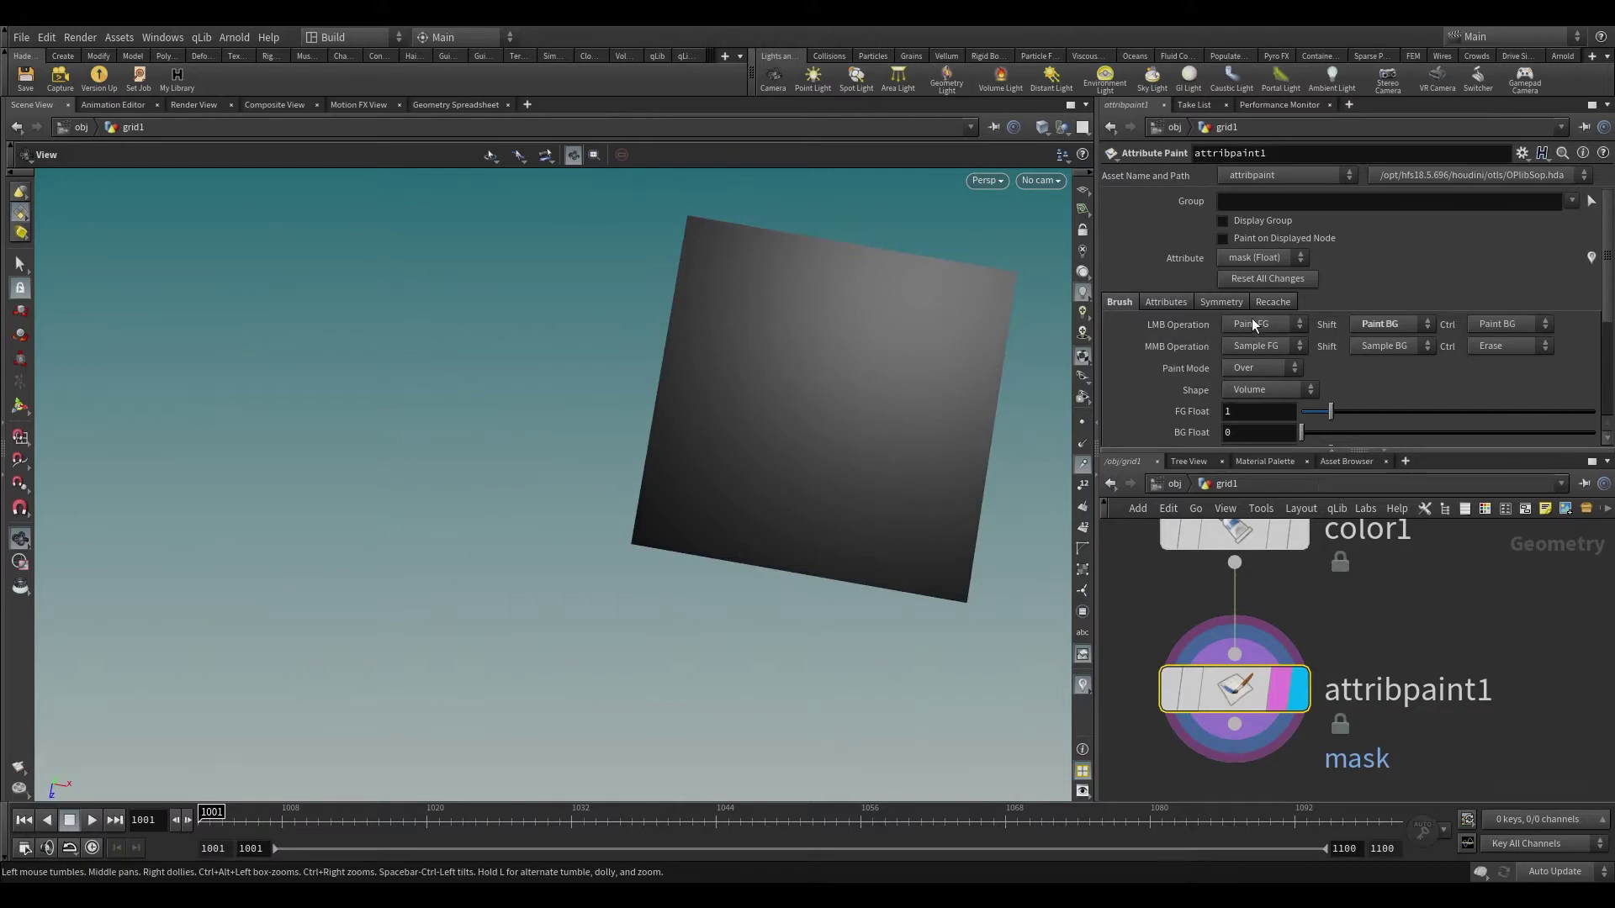
{"action": "left_click", "coordinate": [1273, 346]}
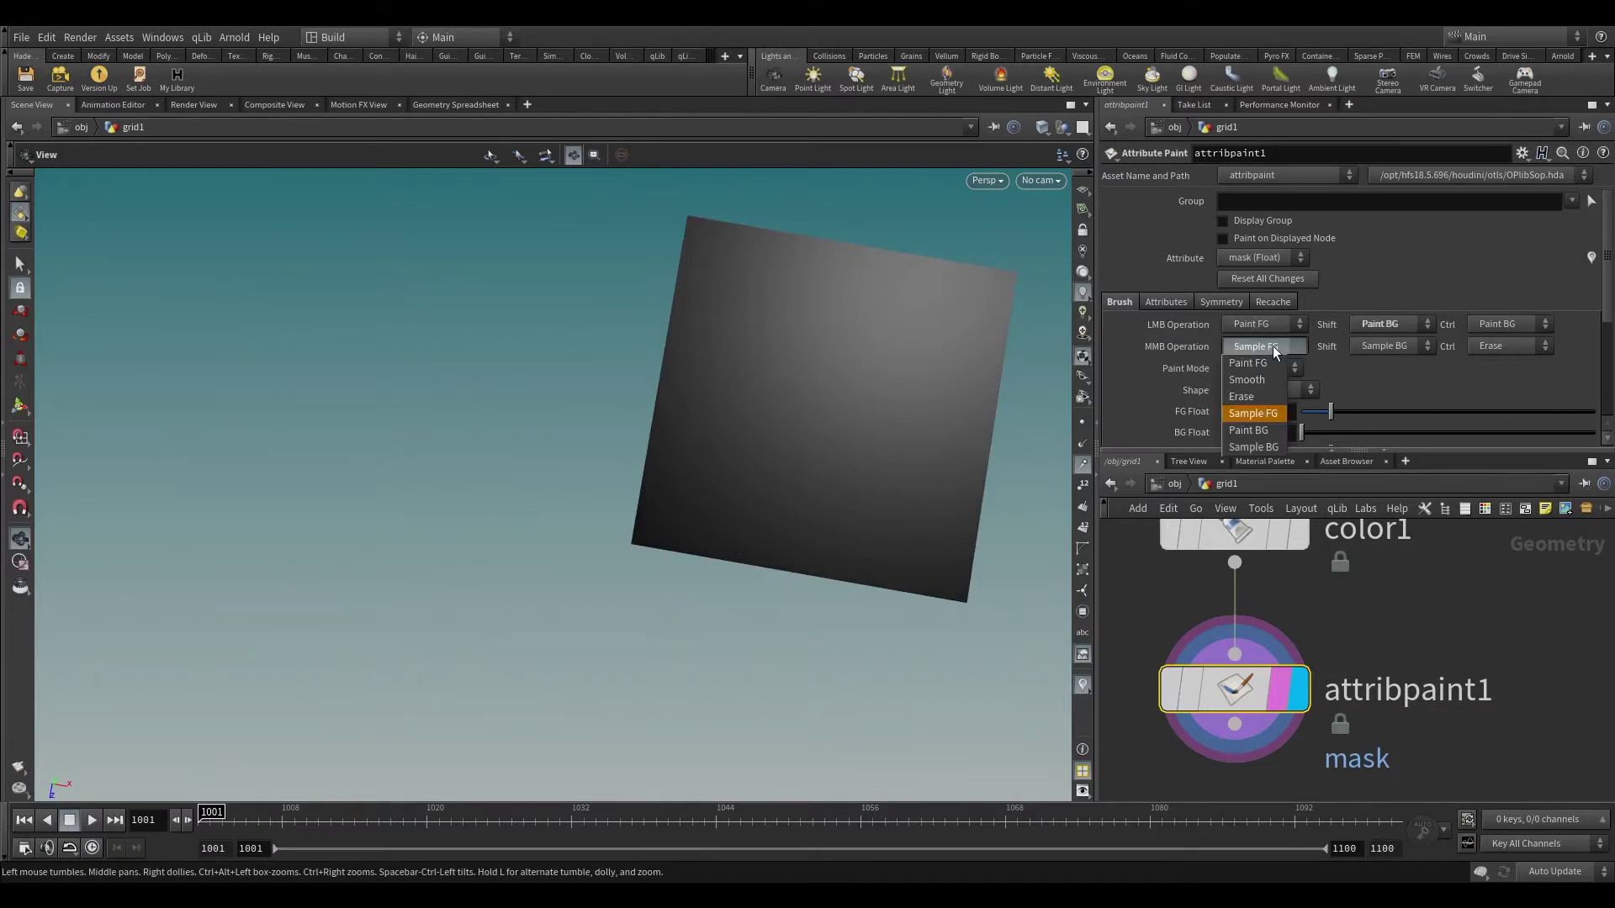
{"action": "left_click", "coordinate": [1268, 364]}
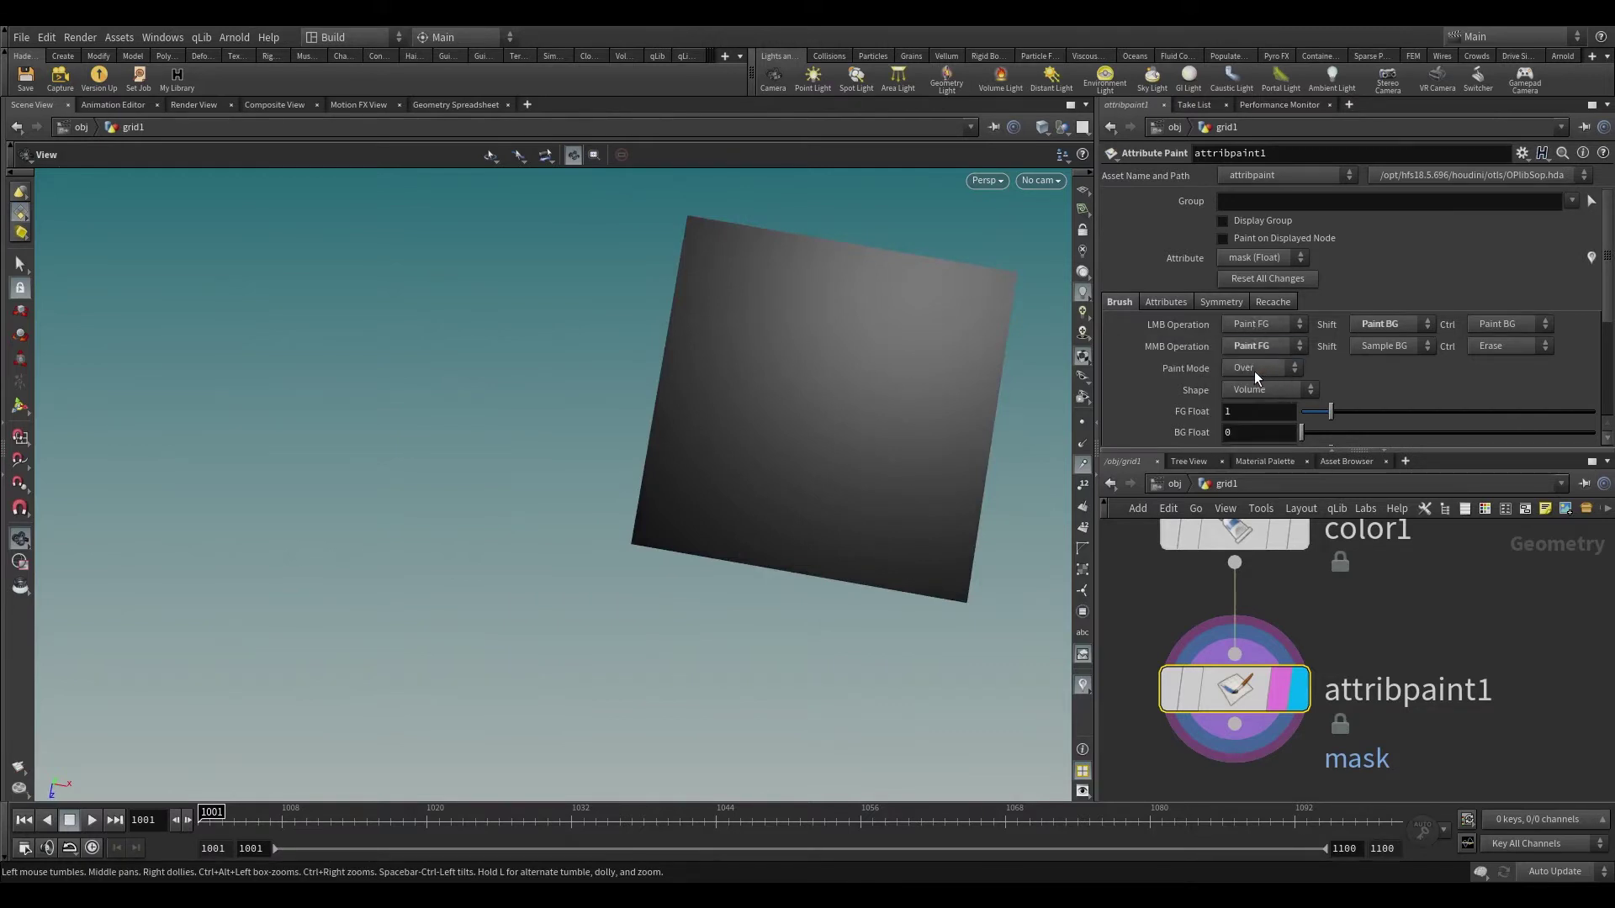
{"action": "scroll", "coordinate": [1230, 393], "scroll_direction": "down", "scroll_amount": 2}
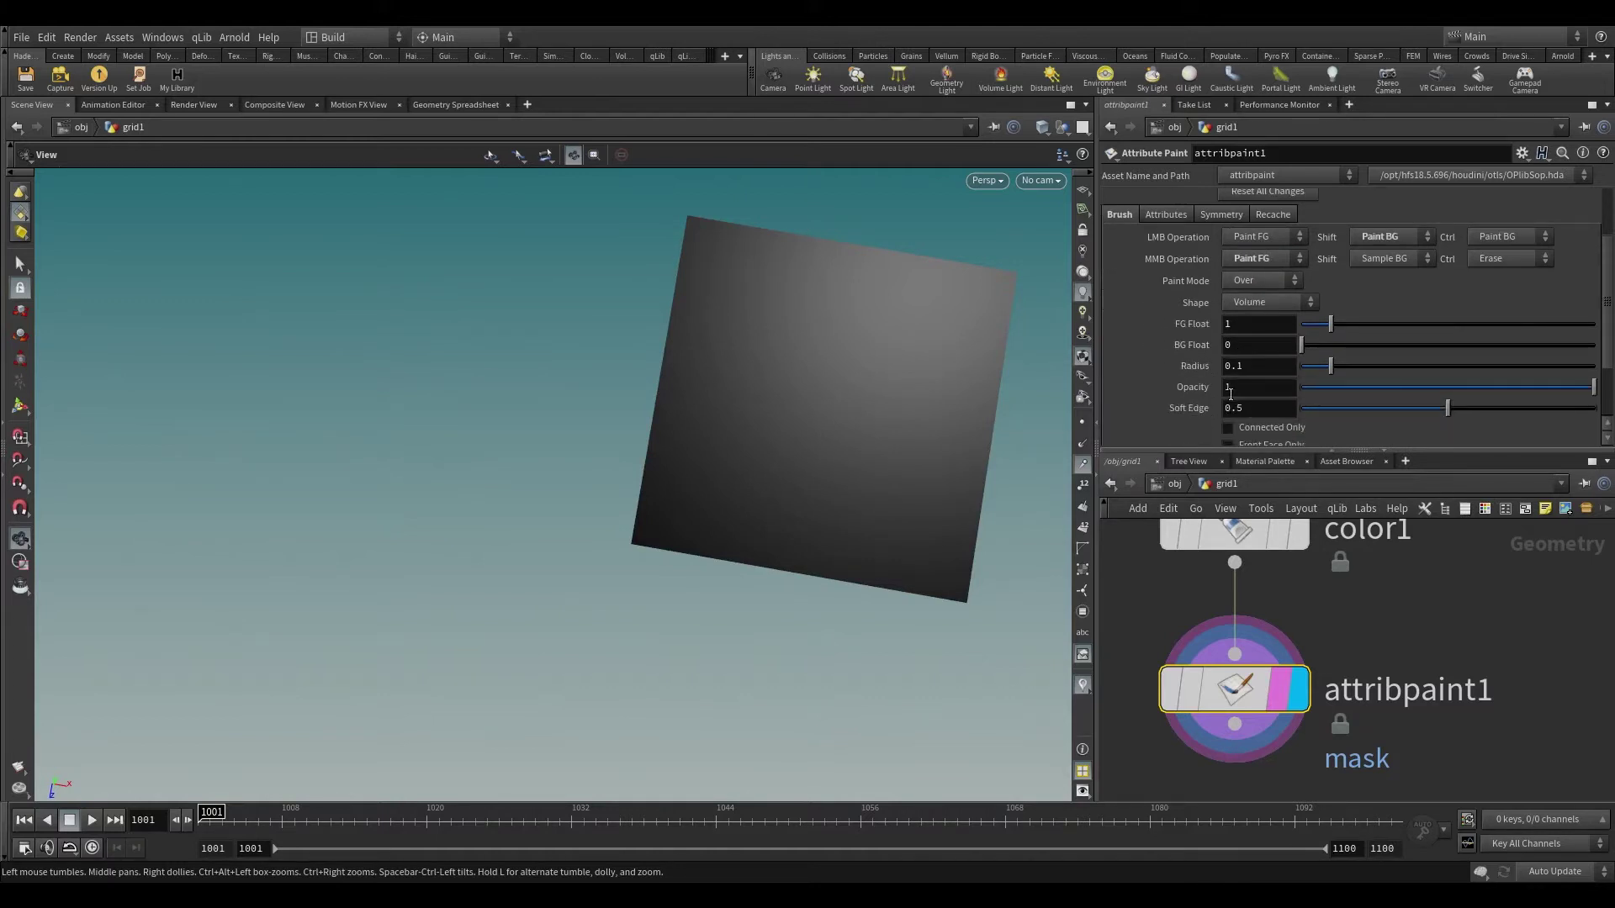
{"action": "scroll", "coordinate": [1195, 332], "scroll_direction": "up", "scroll_amount": 2}
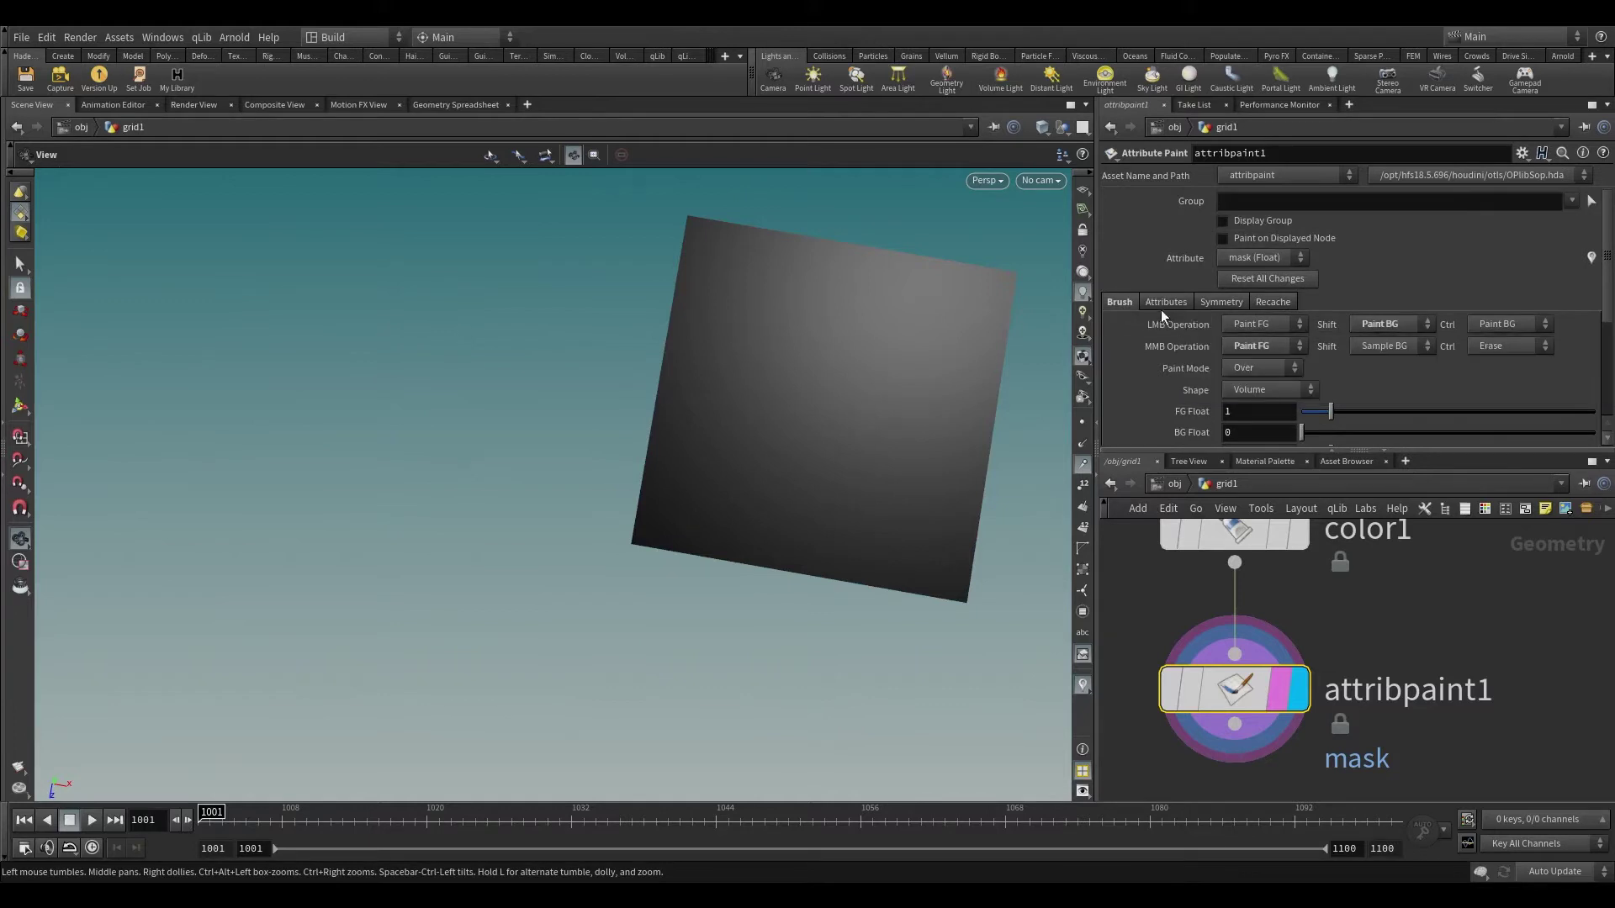
- Set the Attribute Paint node's attribute name to Cd and its attribute type to Color
{"action": "left_click", "coordinate": [1176, 305]}
{"action": "double_click", "coordinate": [1279, 350]}
{"action": "type", "text": "Cd"}
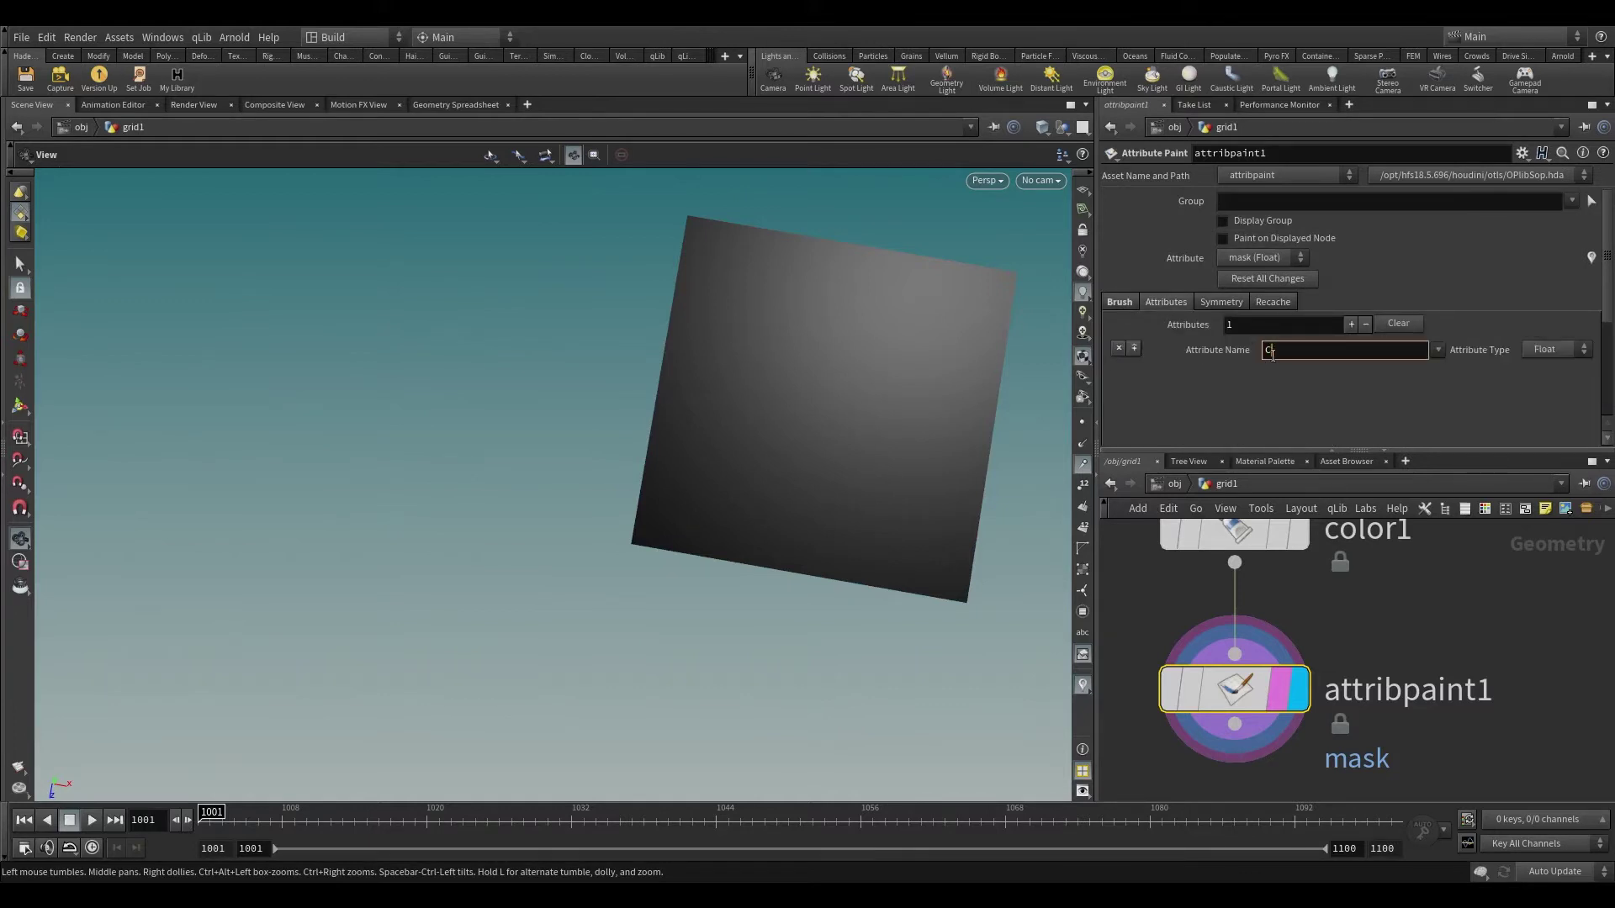
{"action": "left_click", "coordinate": [1545, 350]}
{"action": "left_click", "coordinate": [1548, 370]}
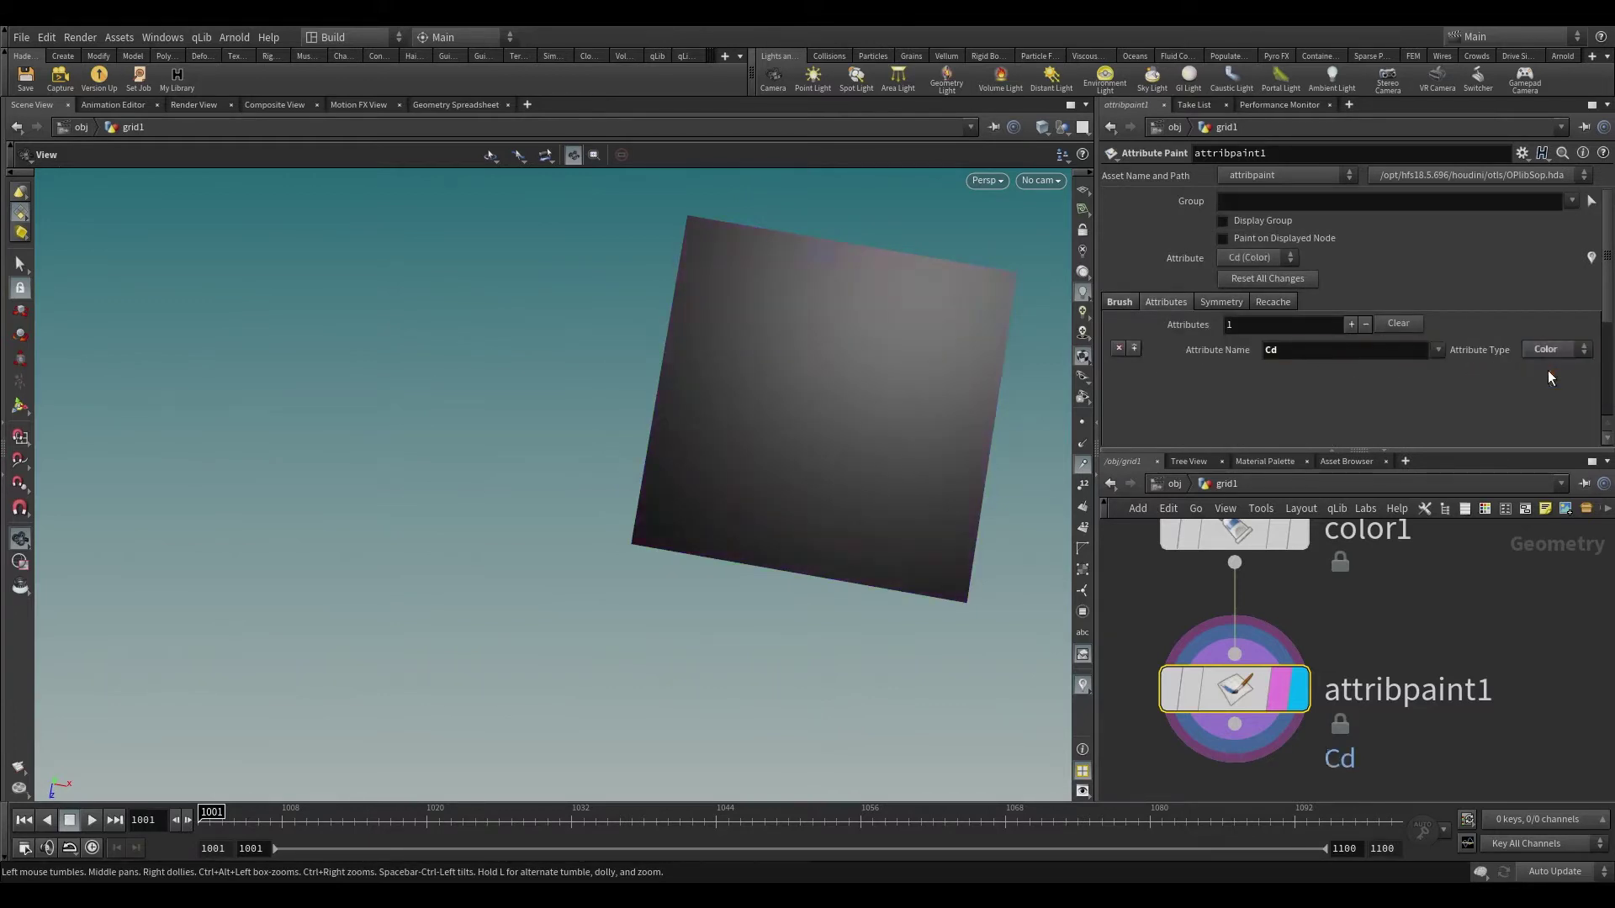
- Paint several separate patches on the black grid with the white foreground color
{"action": "left_click", "coordinate": [1107, 301]}
{"action": "left_click", "coordinate": [1239, 412]}
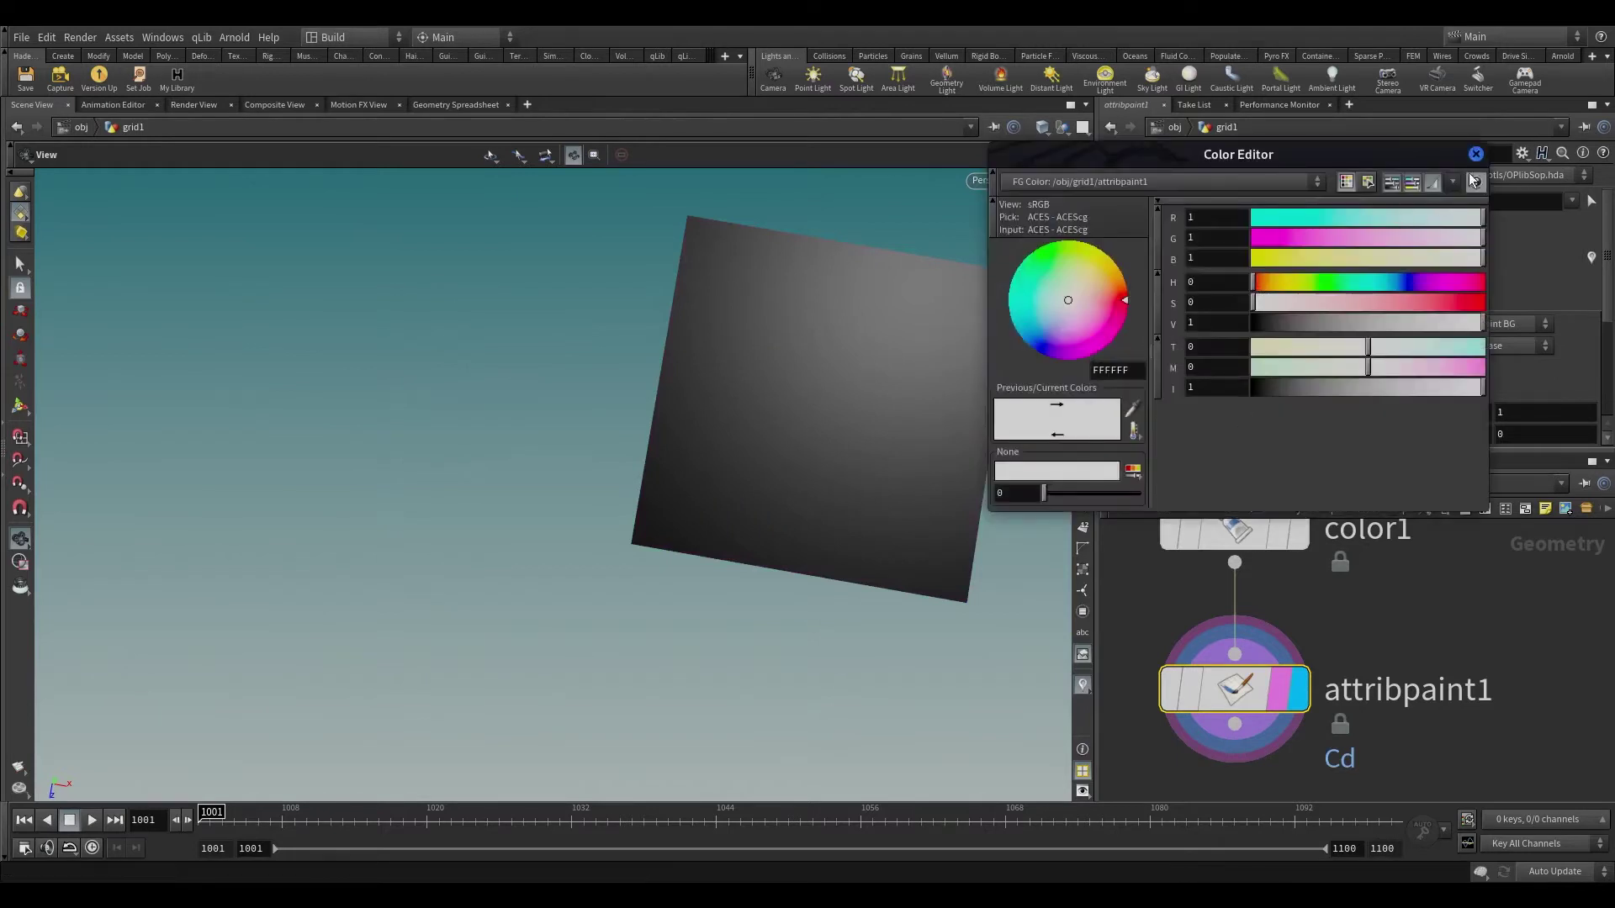
{"action": "left_click_drag", "start_coordinate": [849, 395], "coordinate": [783, 376]}
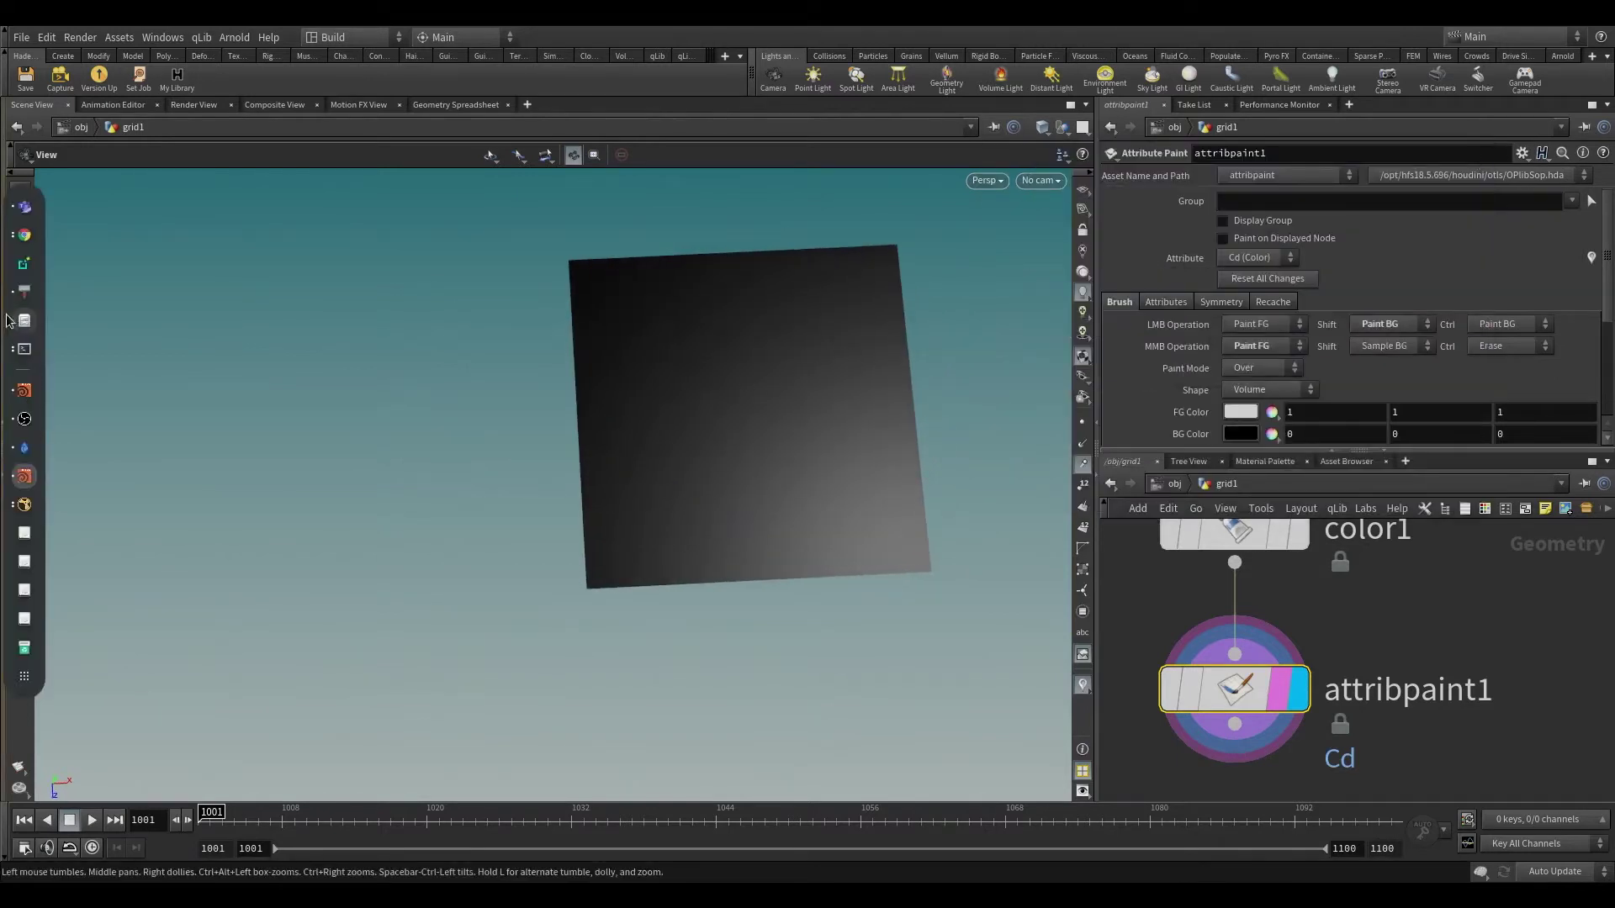
{"action": "left_click_drag", "start_coordinate": [695, 332], "coordinate": [687, 402]}
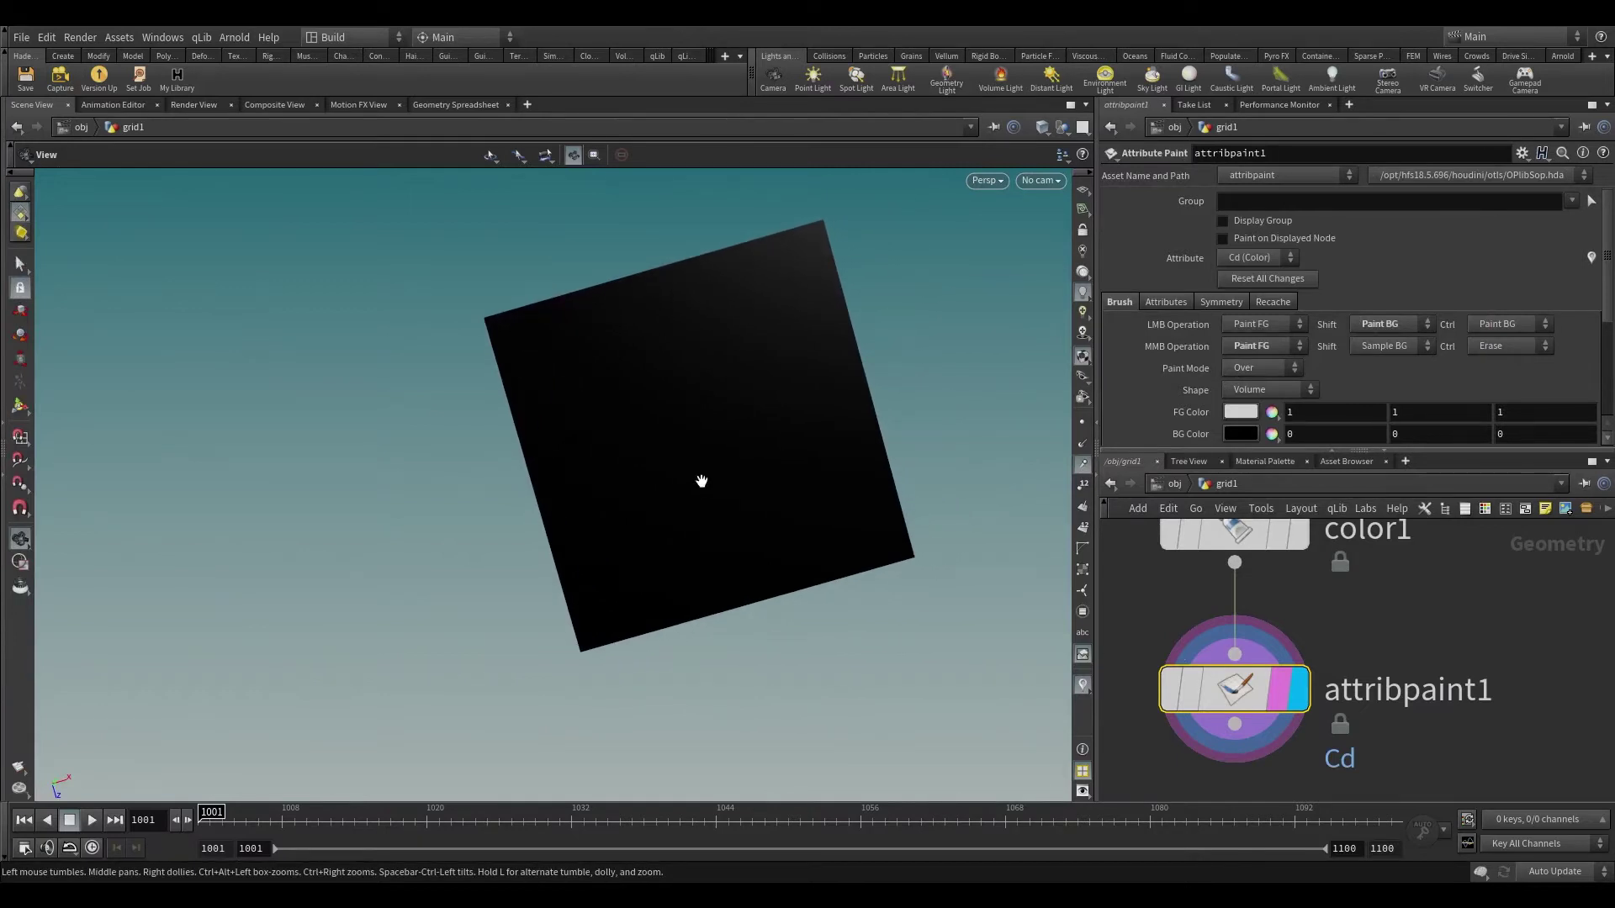
{"action": "key", "text": "Return"}
{"action": "mouse_move", "coordinate": [602, 523]}
{"action": "left_mouse_down"}
{"action": "mouse_move", "coordinate": [591, 545]}
{"action": "mouse_move", "coordinate": [640, 558]}
{"action": "mouse_move", "coordinate": [617, 552]}
{"action": "mouse_move", "coordinate": [585, 614]}
{"action": "mouse_move", "coordinate": [598, 603]}
{"action": "left_mouse_up"}
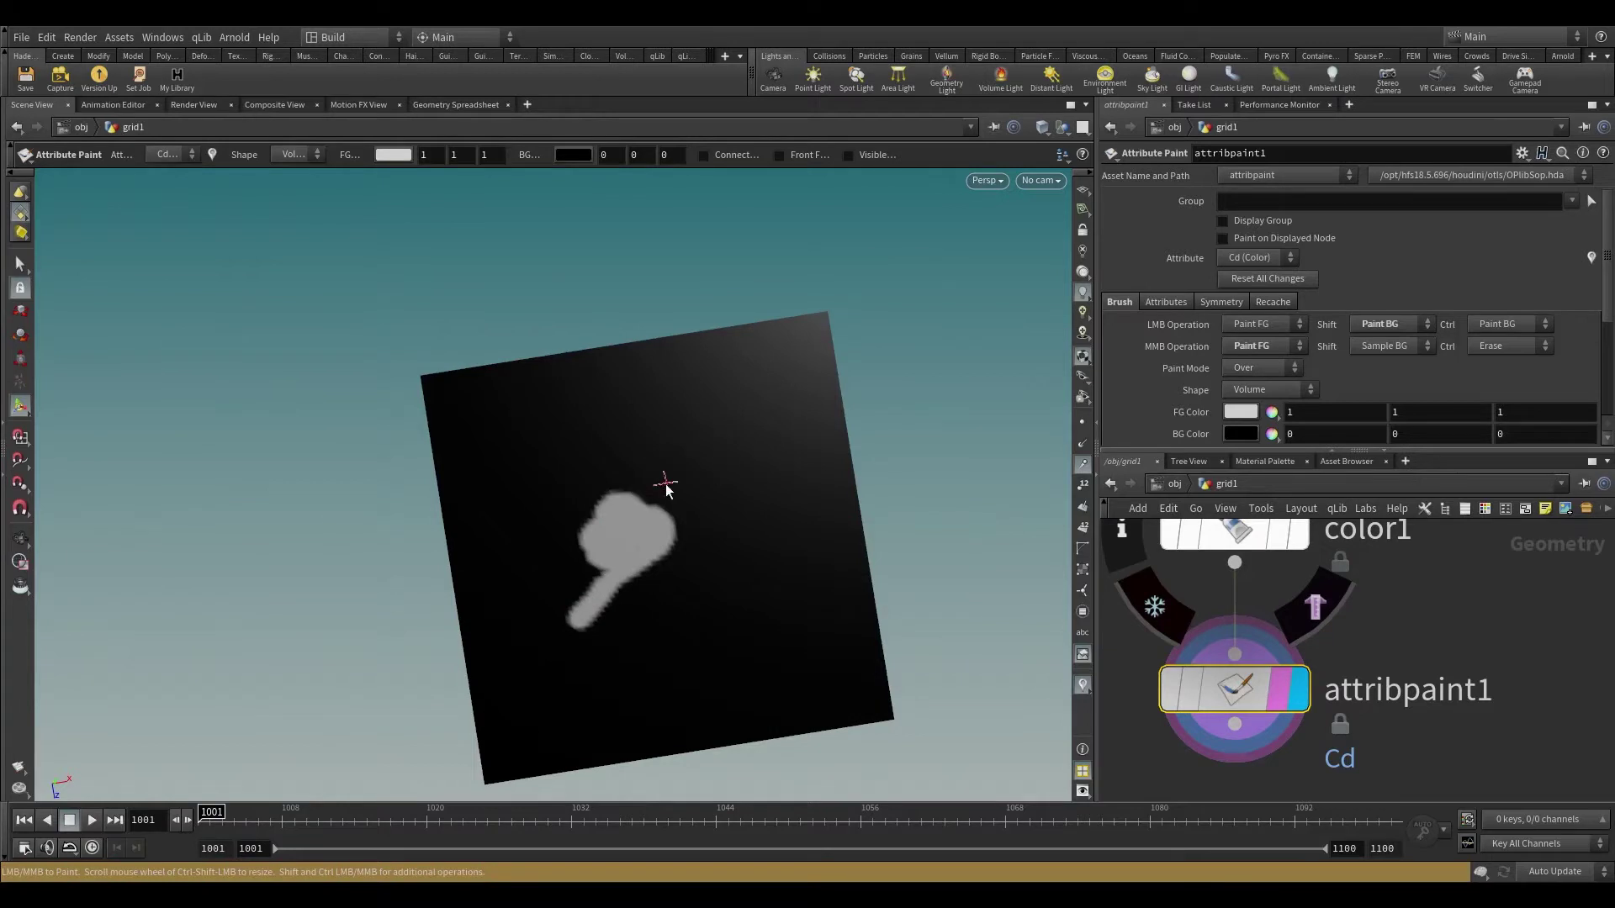
{"action": "left_click_drag", "start_coordinate": [664, 483], "coordinate": [735, 474]}
{"action": "key", "text": "ctrl+z"}
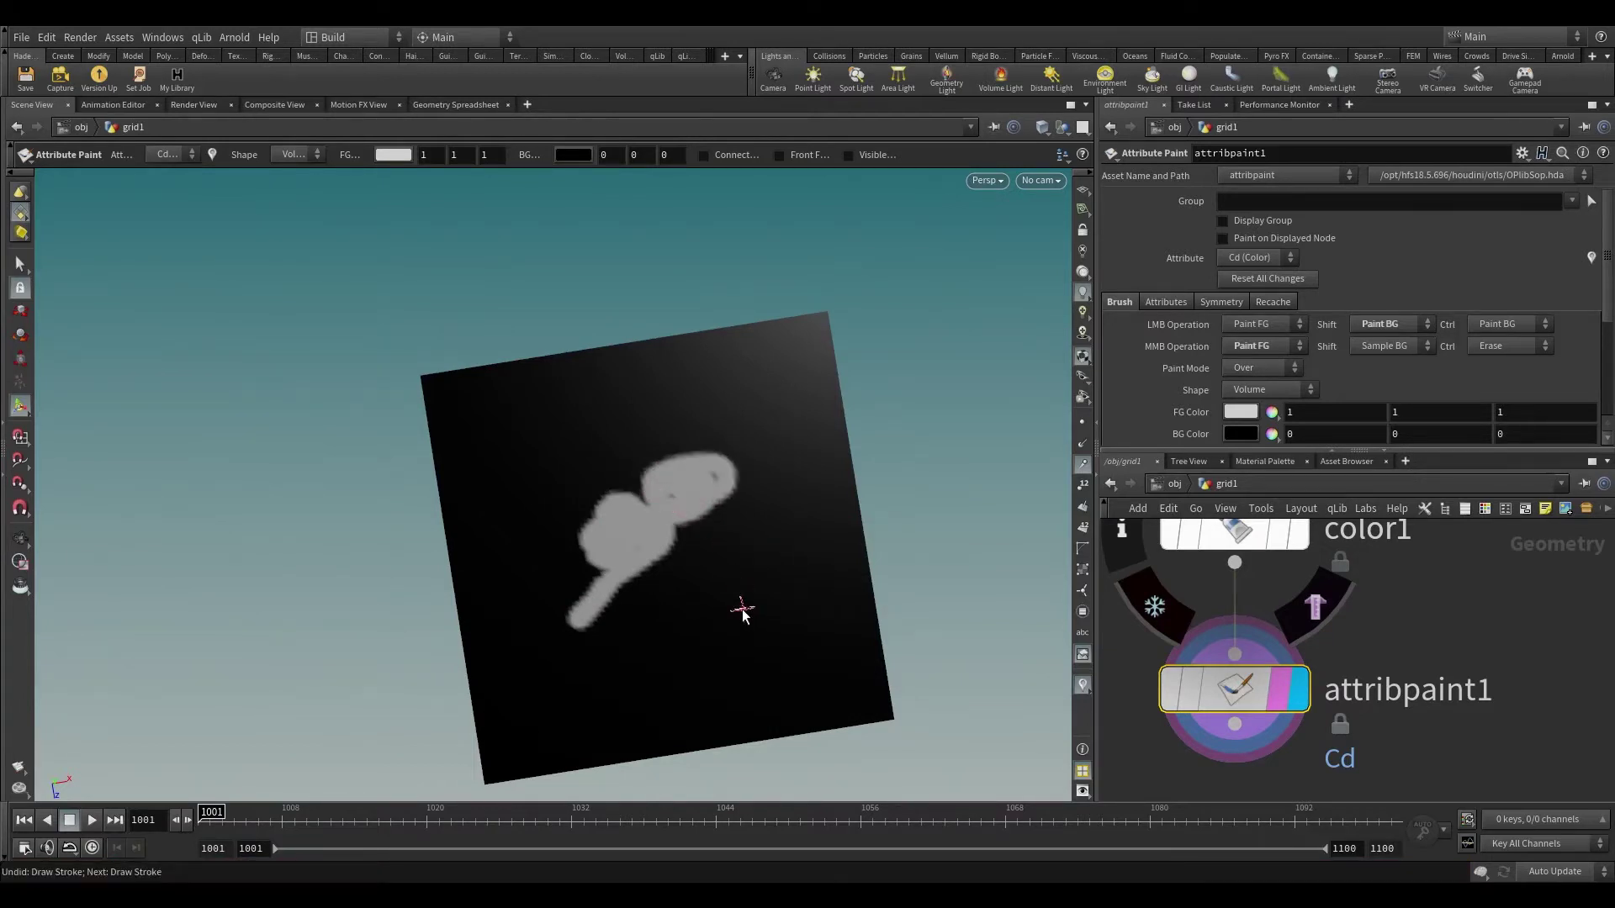
{"action": "mouse_move", "coordinate": [743, 605]}
{"action": "left_mouse_down"}
{"action": "mouse_move", "coordinate": [721, 663]}
{"action": "mouse_move", "coordinate": [754, 440]}
{"action": "mouse_move", "coordinate": [1063, 472]}
{"action": "mouse_move", "coordinate": [822, 607]}
{"action": "mouse_move", "coordinate": [667, 465]}
{"action": "mouse_move", "coordinate": [800, 552]}
{"action": "mouse_move", "coordinate": [527, 573]}
{"action": "mouse_move", "coordinate": [459, 557]}
{"action": "mouse_move", "coordinate": [463, 599]}
{"action": "left_mouse_up"}
{"action": "key", "text": "Escape"}
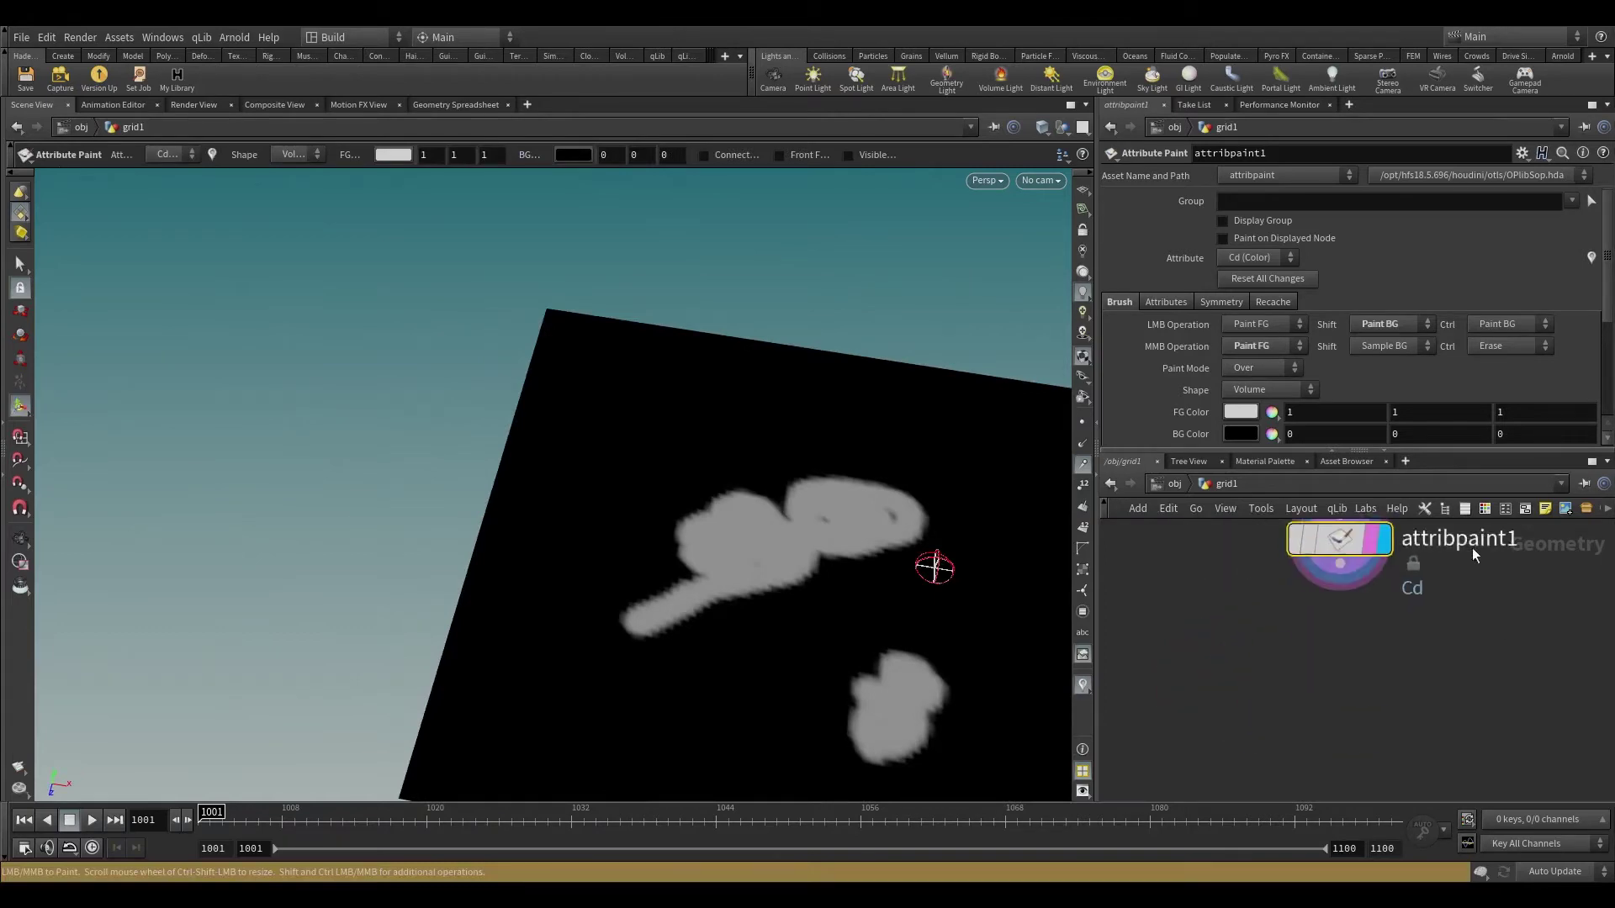
- Add an Attribute Noise node below the Attribute Paint node
{"action": "key", "text": "Tab"}
{"action": "type", "text": "attribno"}
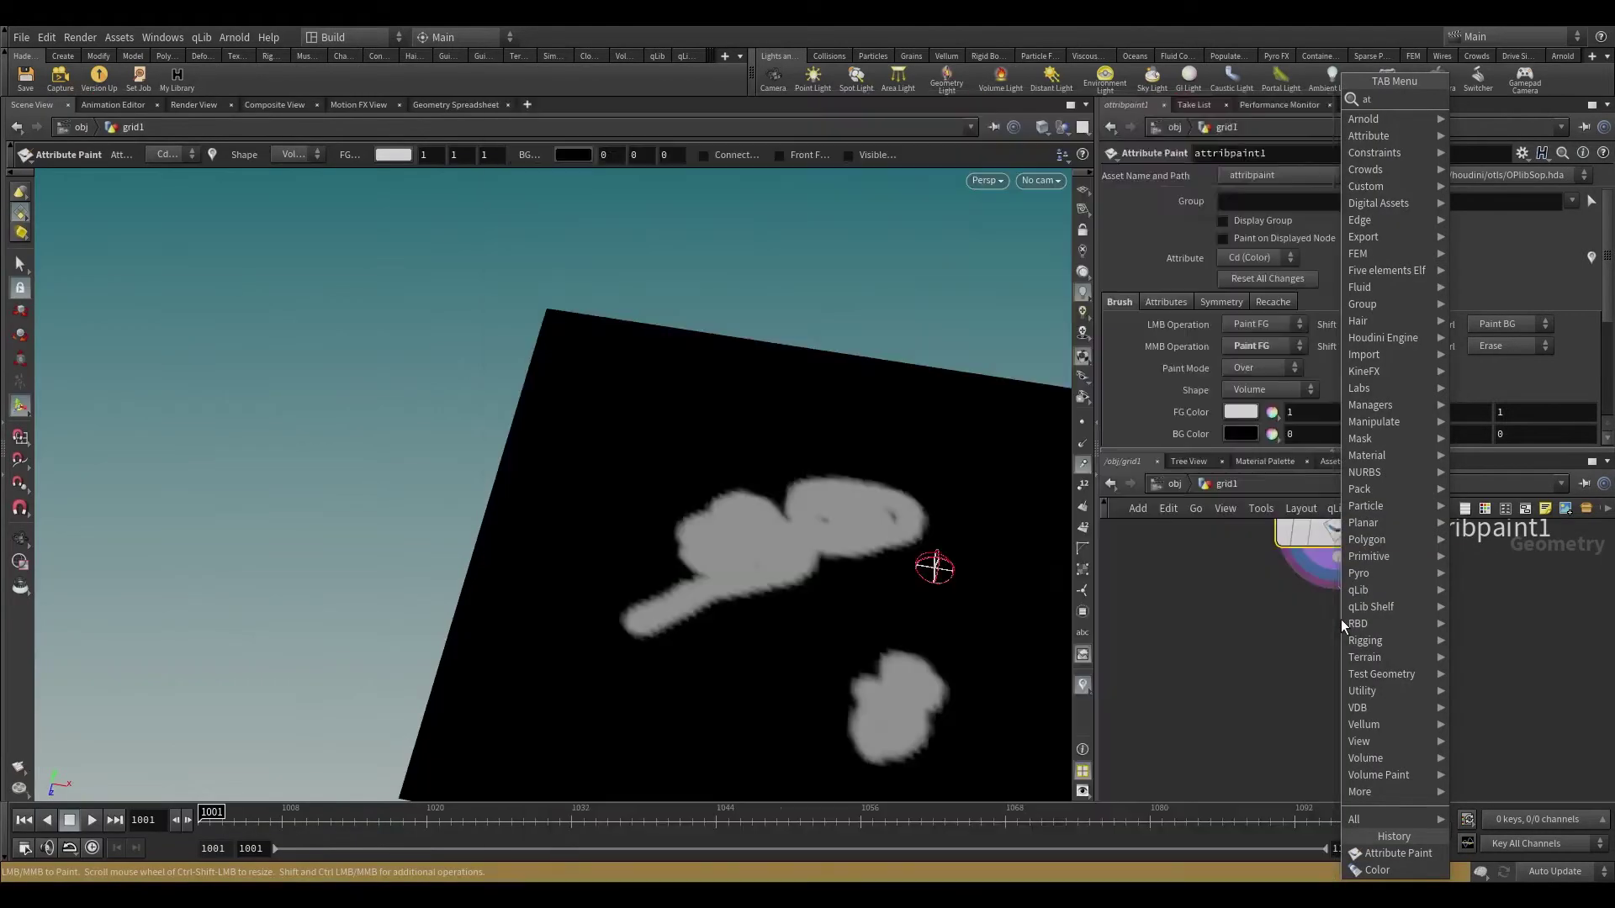
{"action": "key", "text": "Return"}
{"action": "left_click", "coordinate": [1390, 629]}
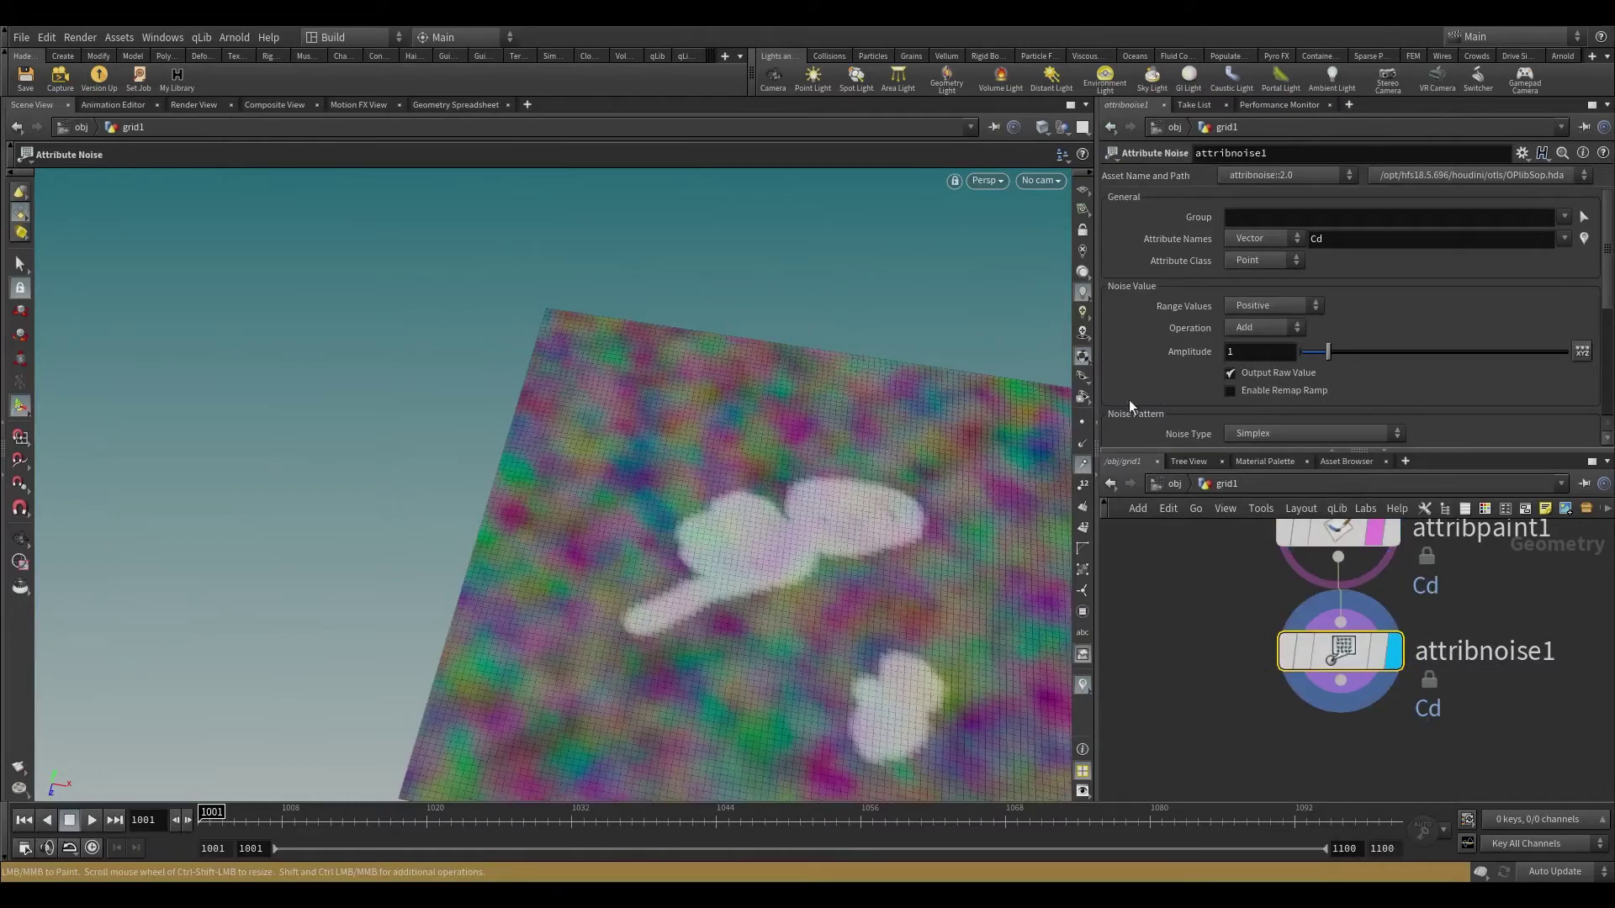
- Set the noise's attribute type to Float for Cd, display the Attribute Noise node and align it under the paint node
{"action": "mouse_move", "coordinate": [1156, 352]}
{"action": "left_click", "coordinate": [1266, 238]}
{"action": "left_click", "coordinate": [1250, 246]}
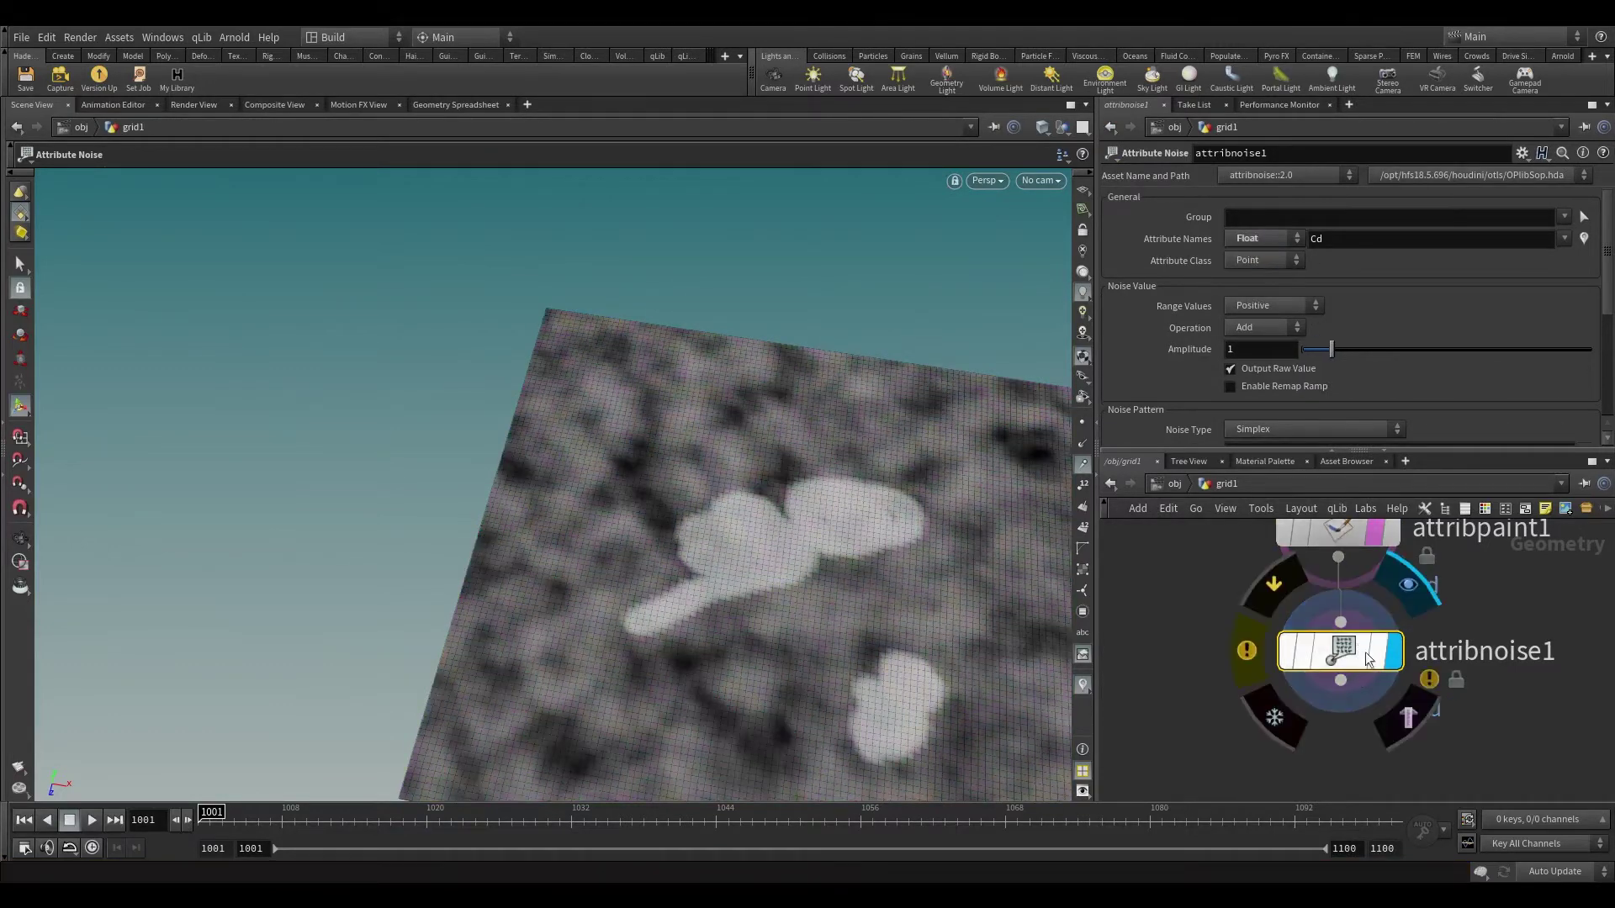
{"action": "left_click_drag", "start_coordinate": [1367, 659], "coordinate": [1364, 686]}
- Set the noise's range values to Min/Max and its operation to Multiply
{"action": "left_click", "coordinate": [1261, 307]}
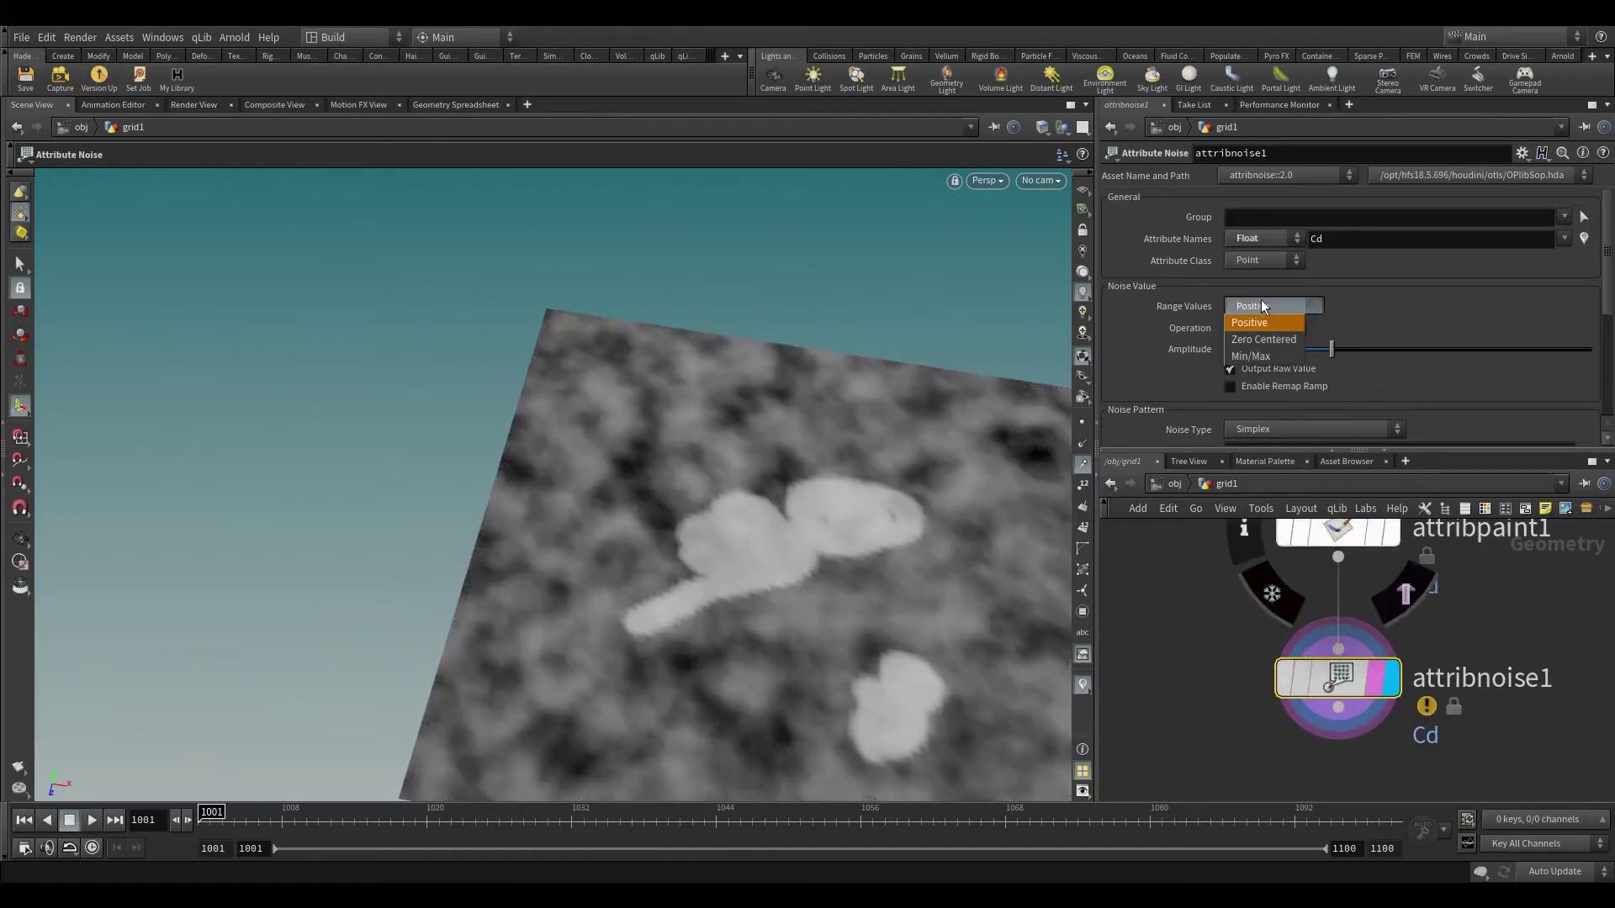
{"action": "left_click", "coordinate": [1269, 355]}
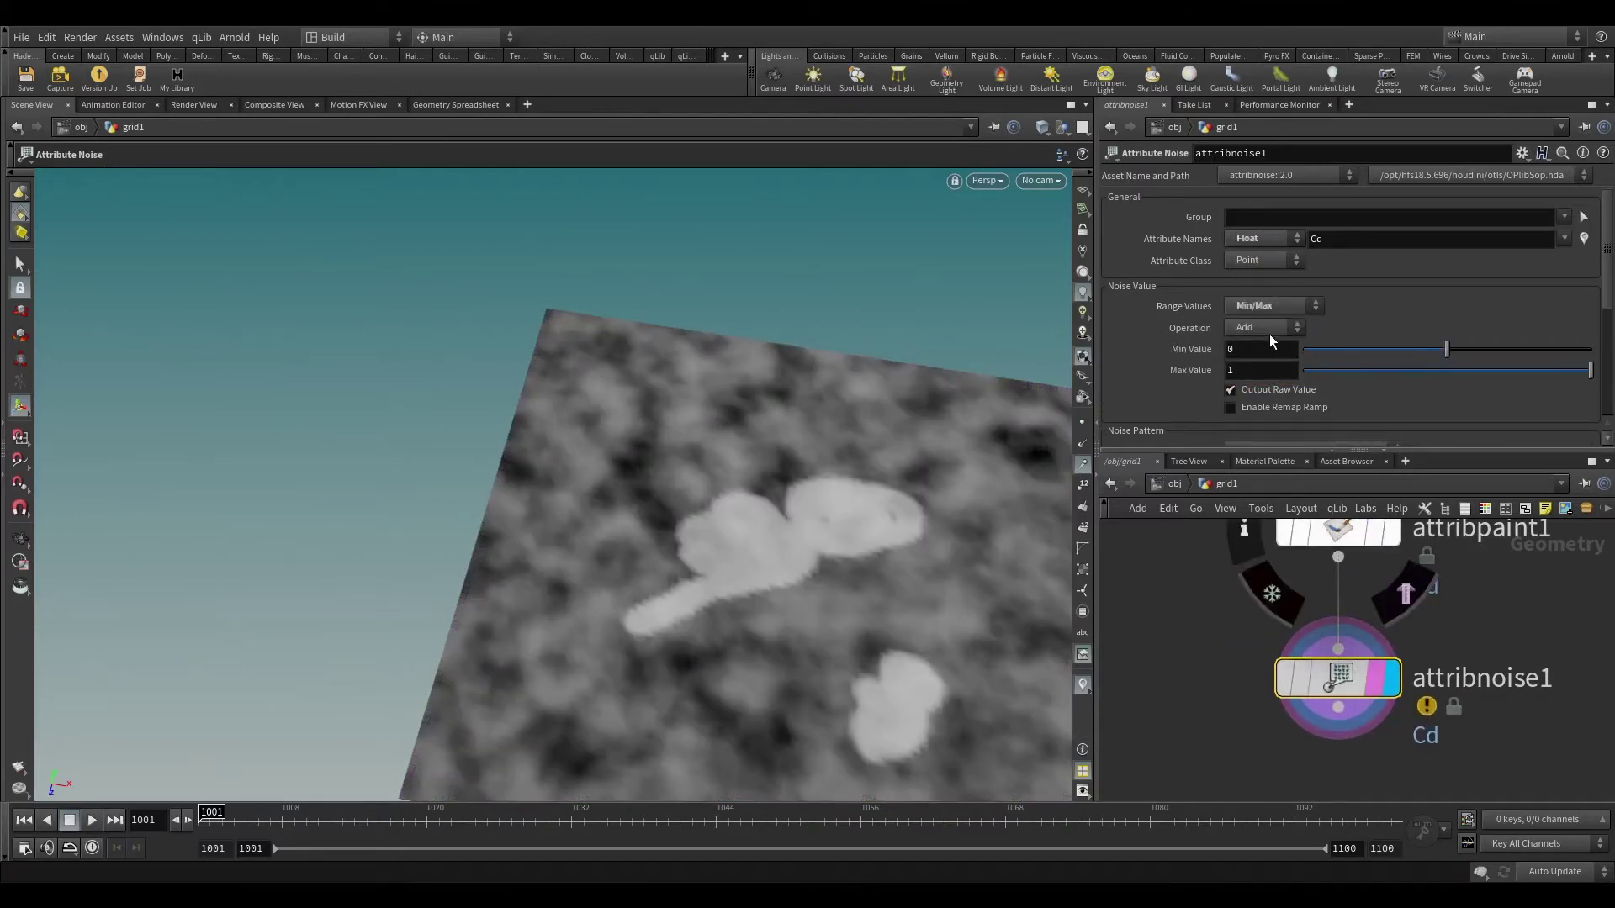
{"action": "left_click", "coordinate": [1269, 331]}
{"action": "left_click", "coordinate": [1249, 395]}
- Turn off Output Raw Value and set the noise pattern's element size to 0.22
{"action": "scroll", "coordinate": [1179, 369], "scroll_direction": "down", "scroll_amount": 2}
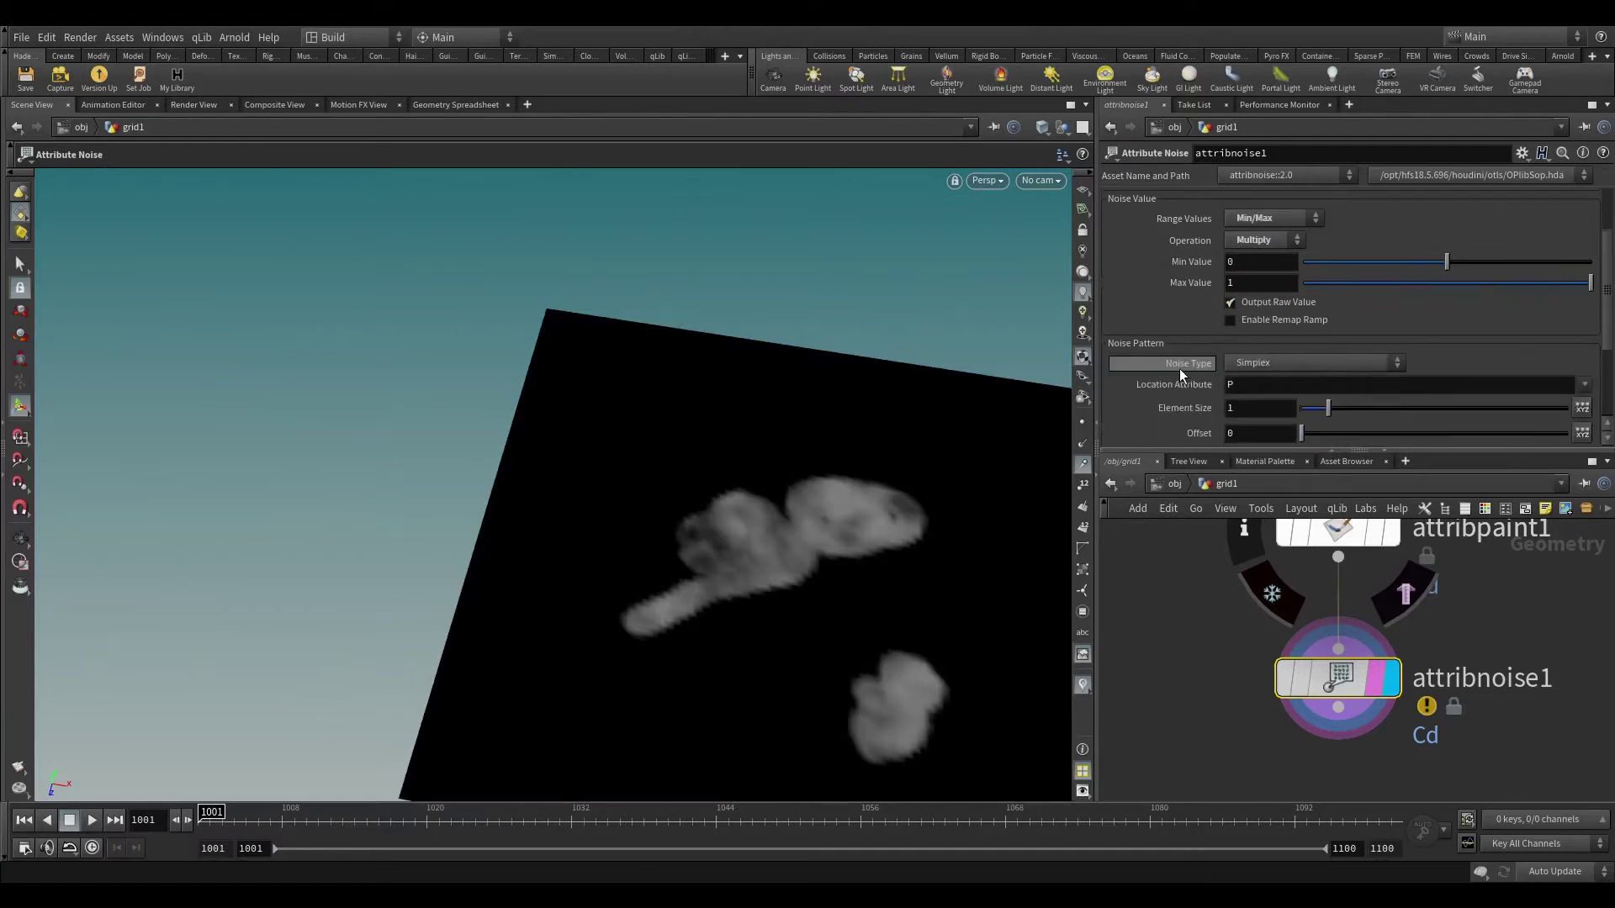
{"action": "left_click_drag", "start_coordinate": [841, 547], "coordinate": [657, 514]}
{"action": "key", "text": "Return"}
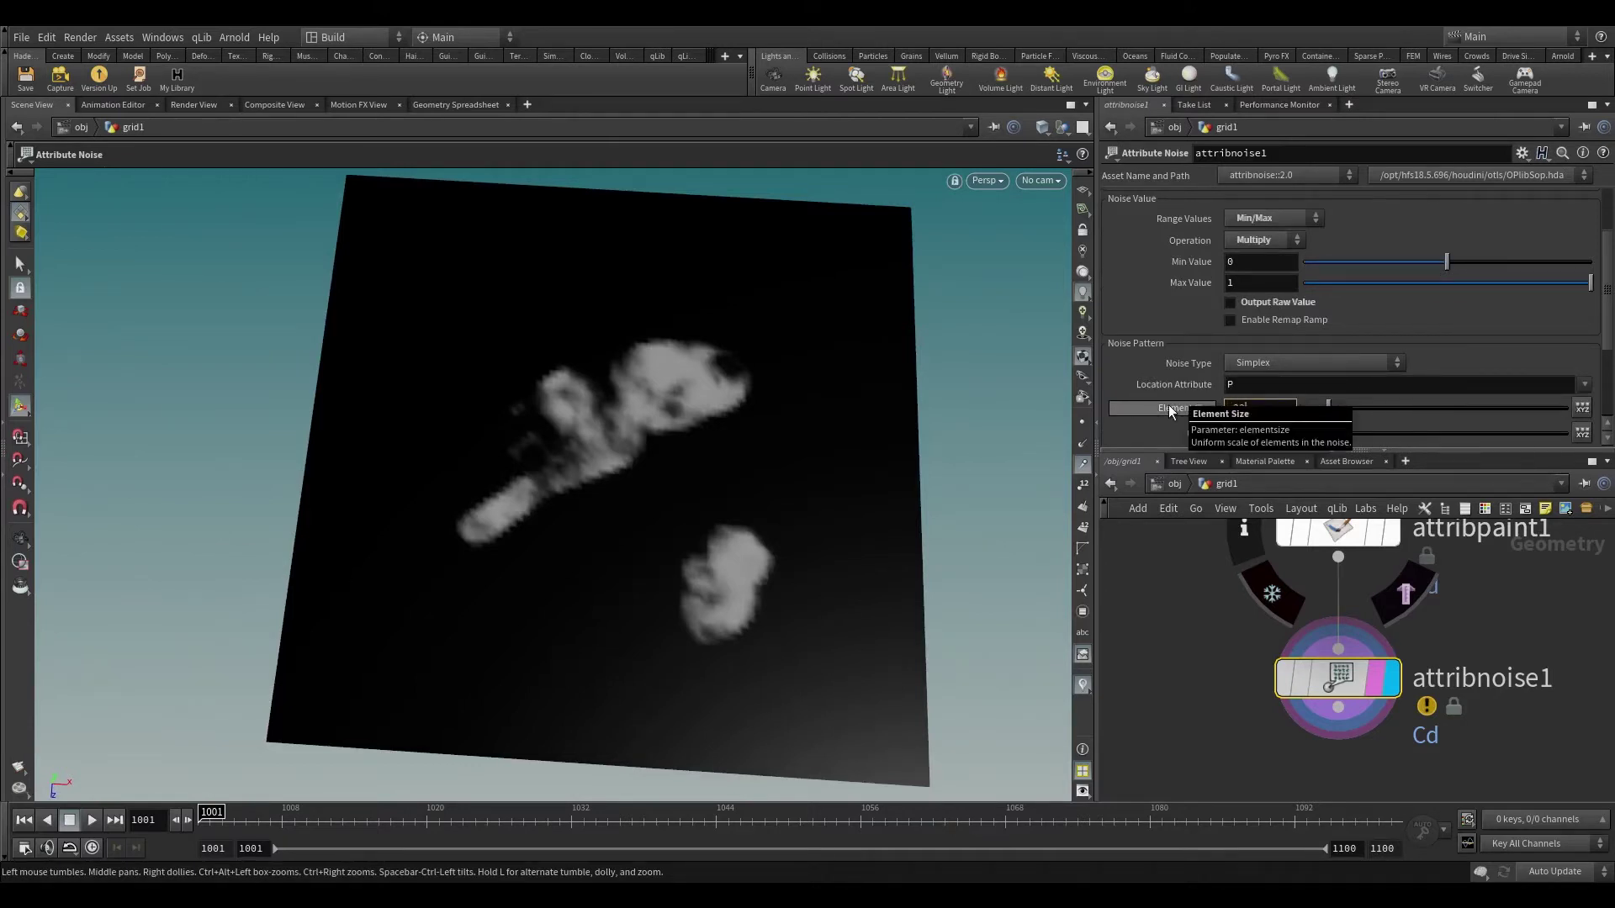
{"action": "key", "text": "Return"}
- Set the noise offset to the expression ($T/5)+256
{"action": "scroll", "coordinate": [1211, 415], "scroll_direction": "down", "scroll_amount": 3}
{"action": "left_click_drag", "start_coordinate": [1240, 369], "coordinate": [1180, 368]}
{"action": "type", "text": "#"}
{"action": "type", "text": "$T"}
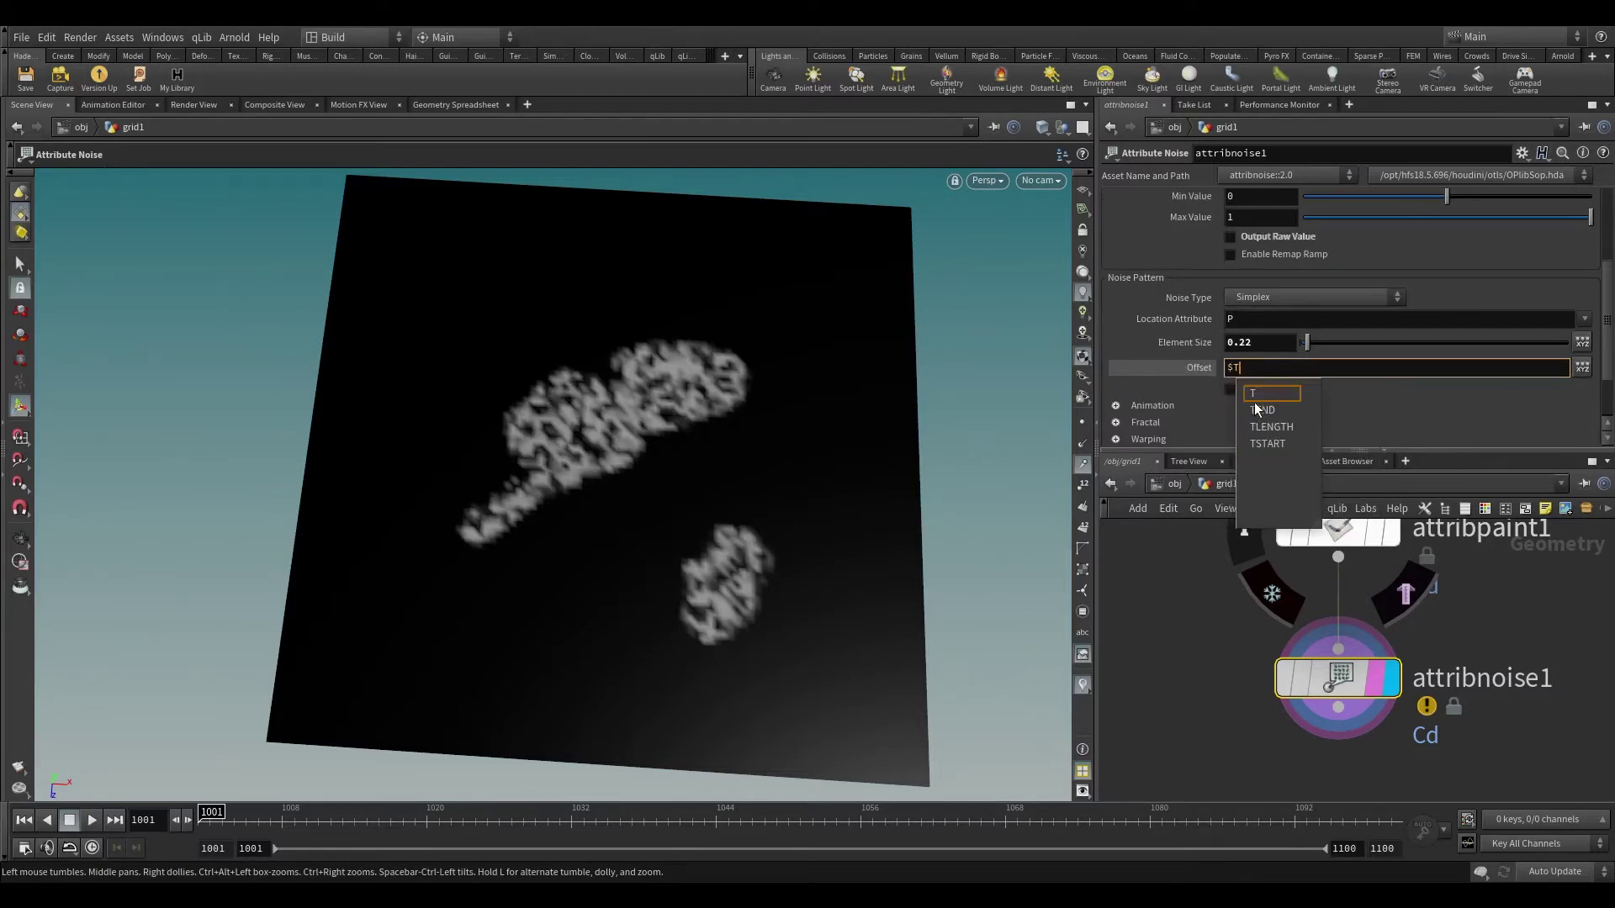
{"action": "type", "text": "/5)+256"}
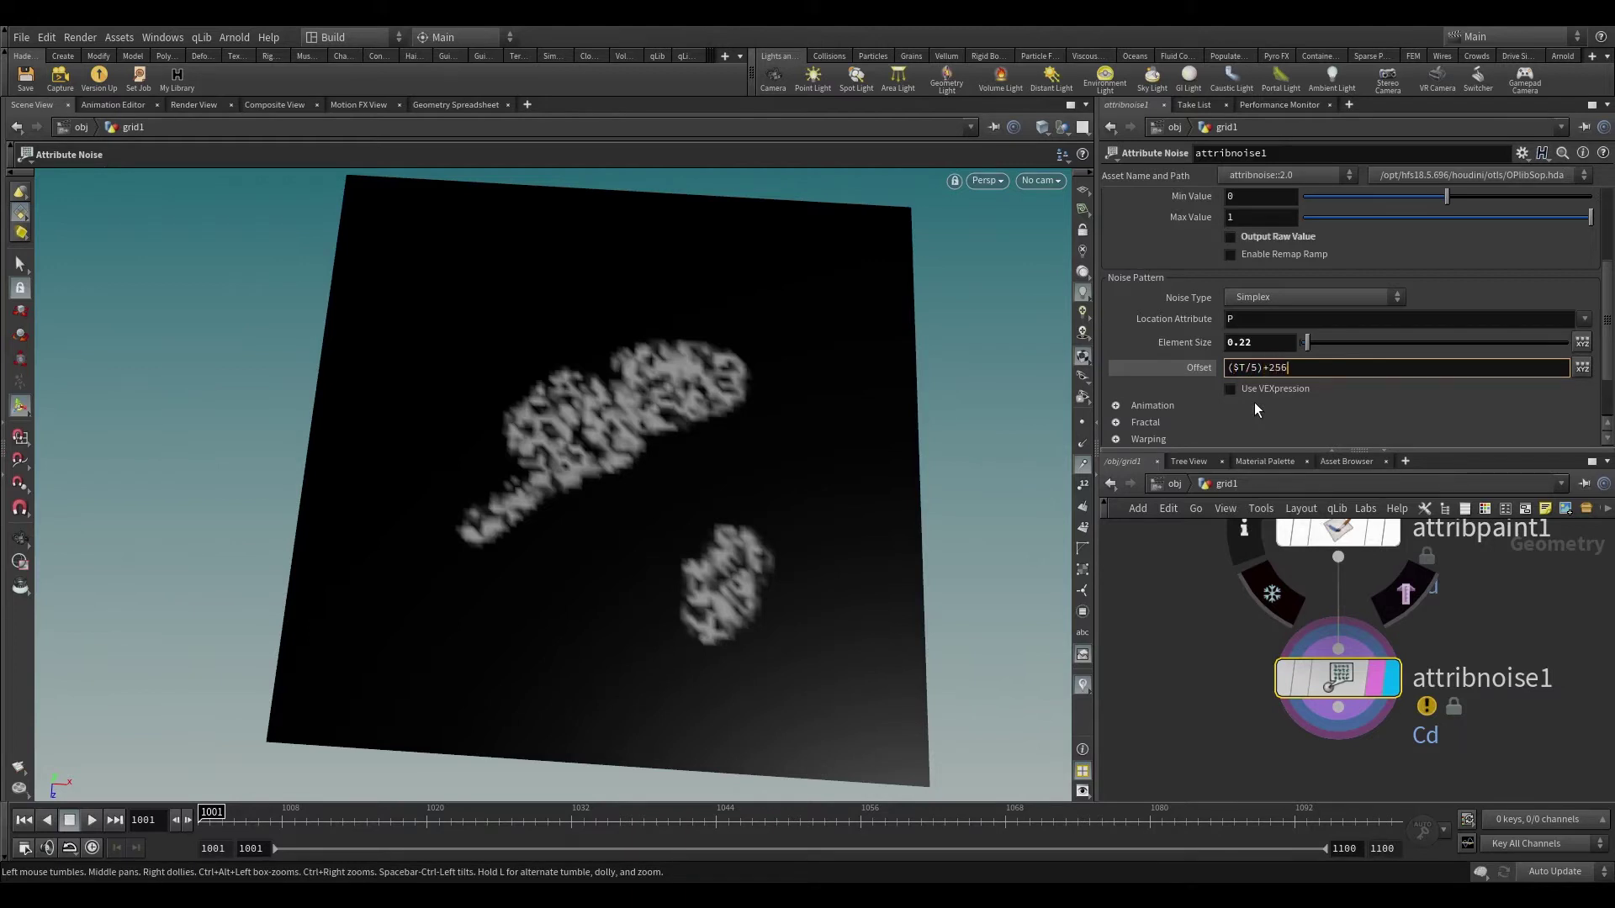
{"action": "key", "text": "Return"}
- Enable Animate Noise with a pulse duration of 8.71 and scrub the timeline to preview the animation
{"action": "scroll", "coordinate": [1129, 375], "scroll_direction": "down", "scroll_amount": 3}
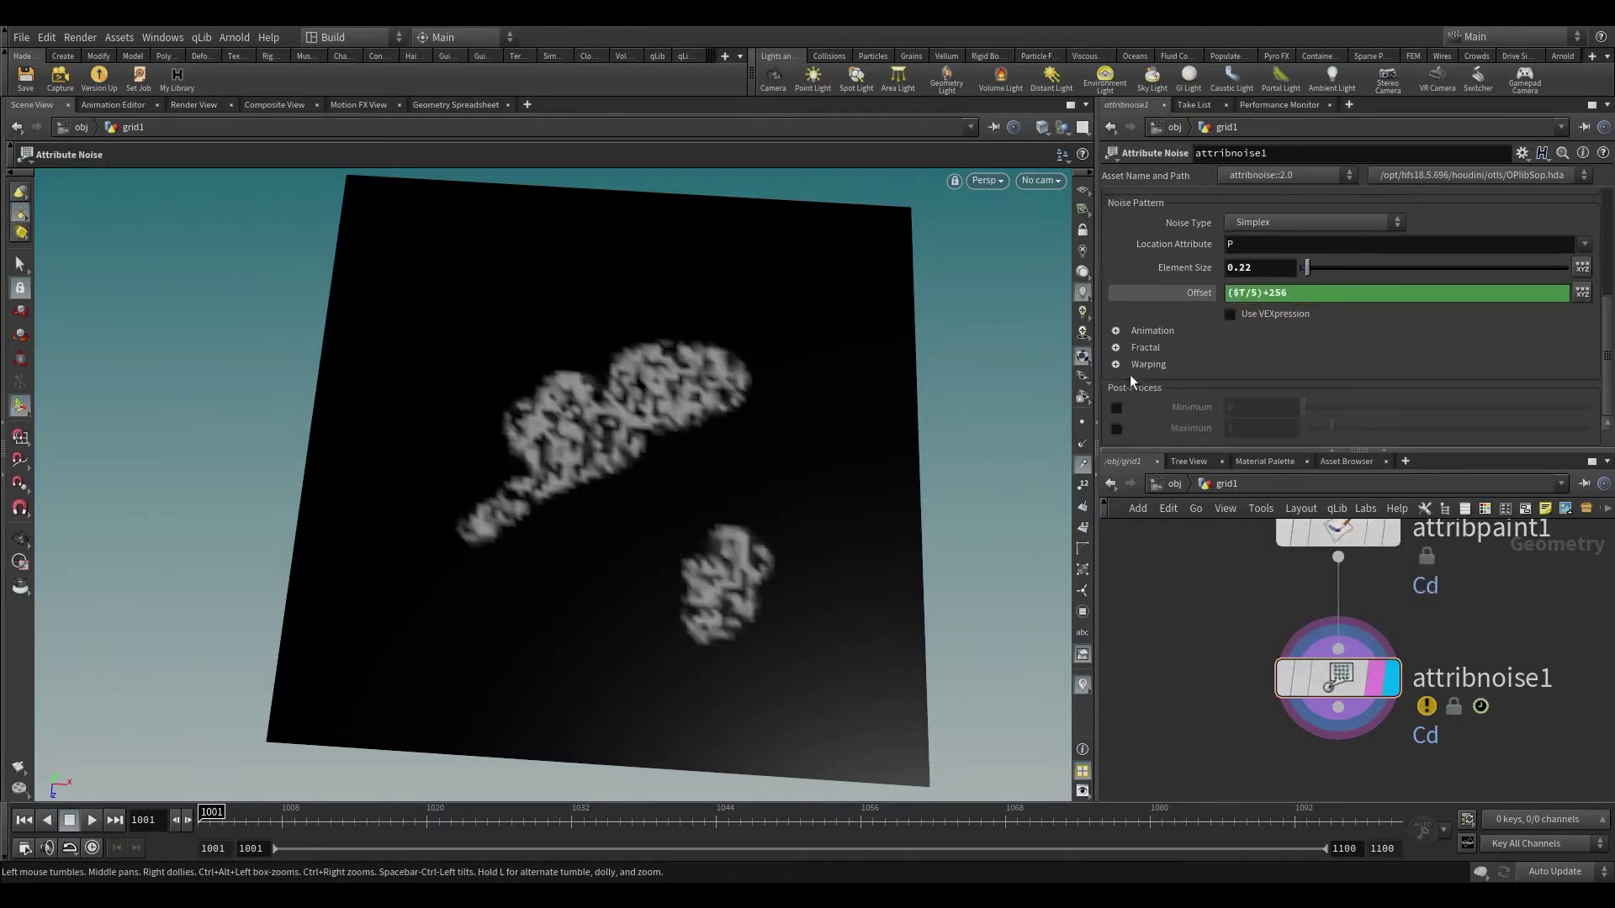
{"action": "left_click", "coordinate": [1171, 332]}
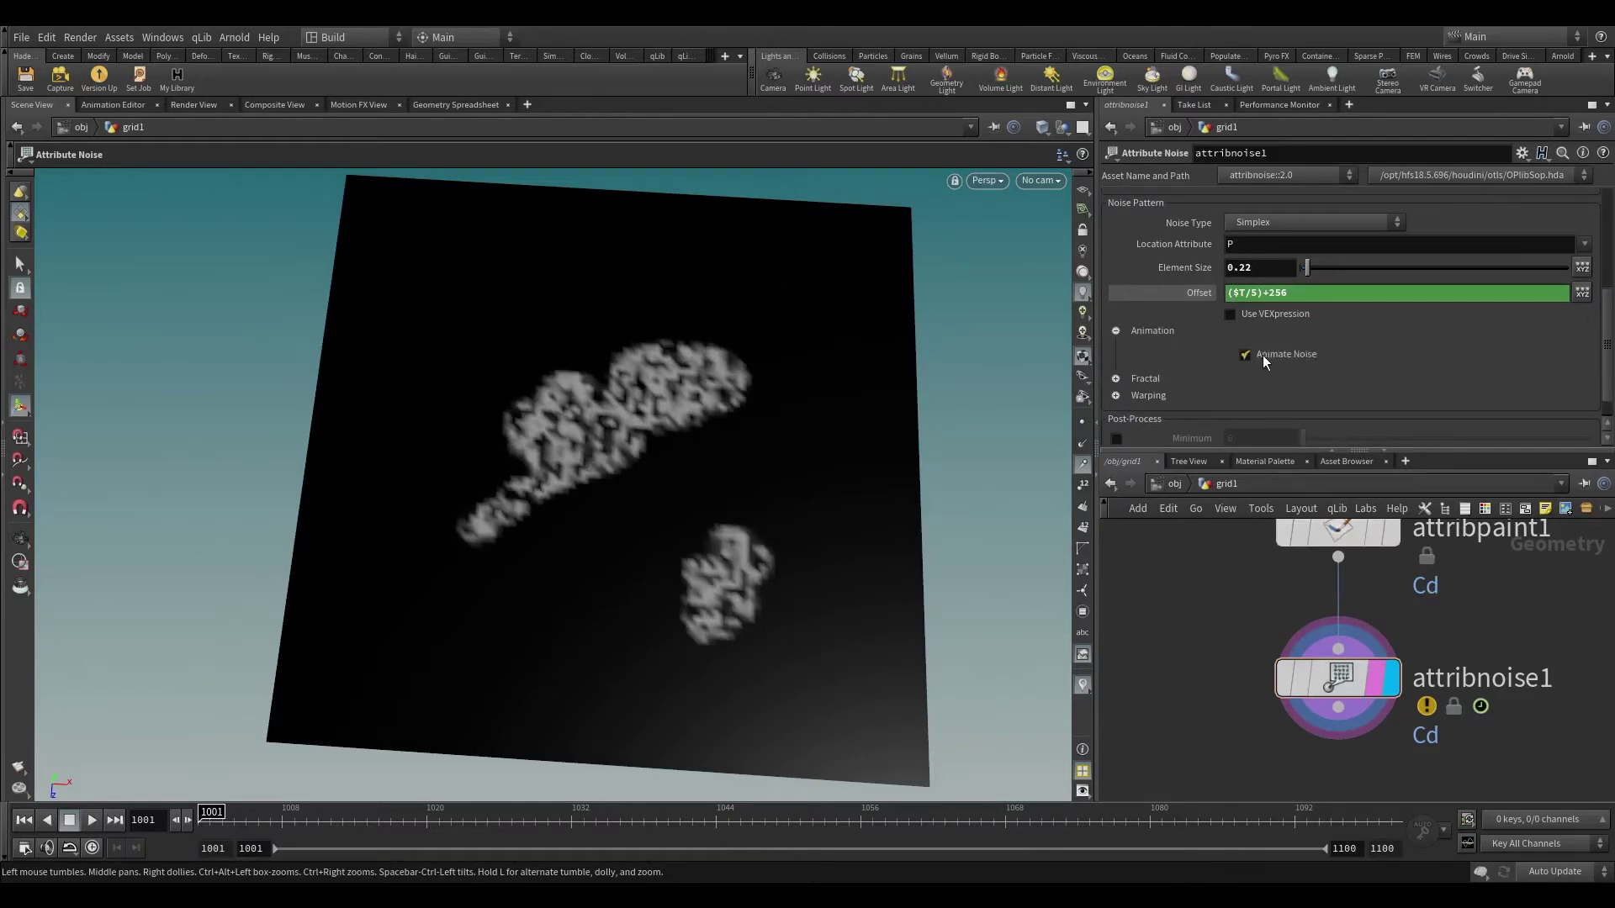
{"action": "left_click", "coordinate": [1264, 354]}
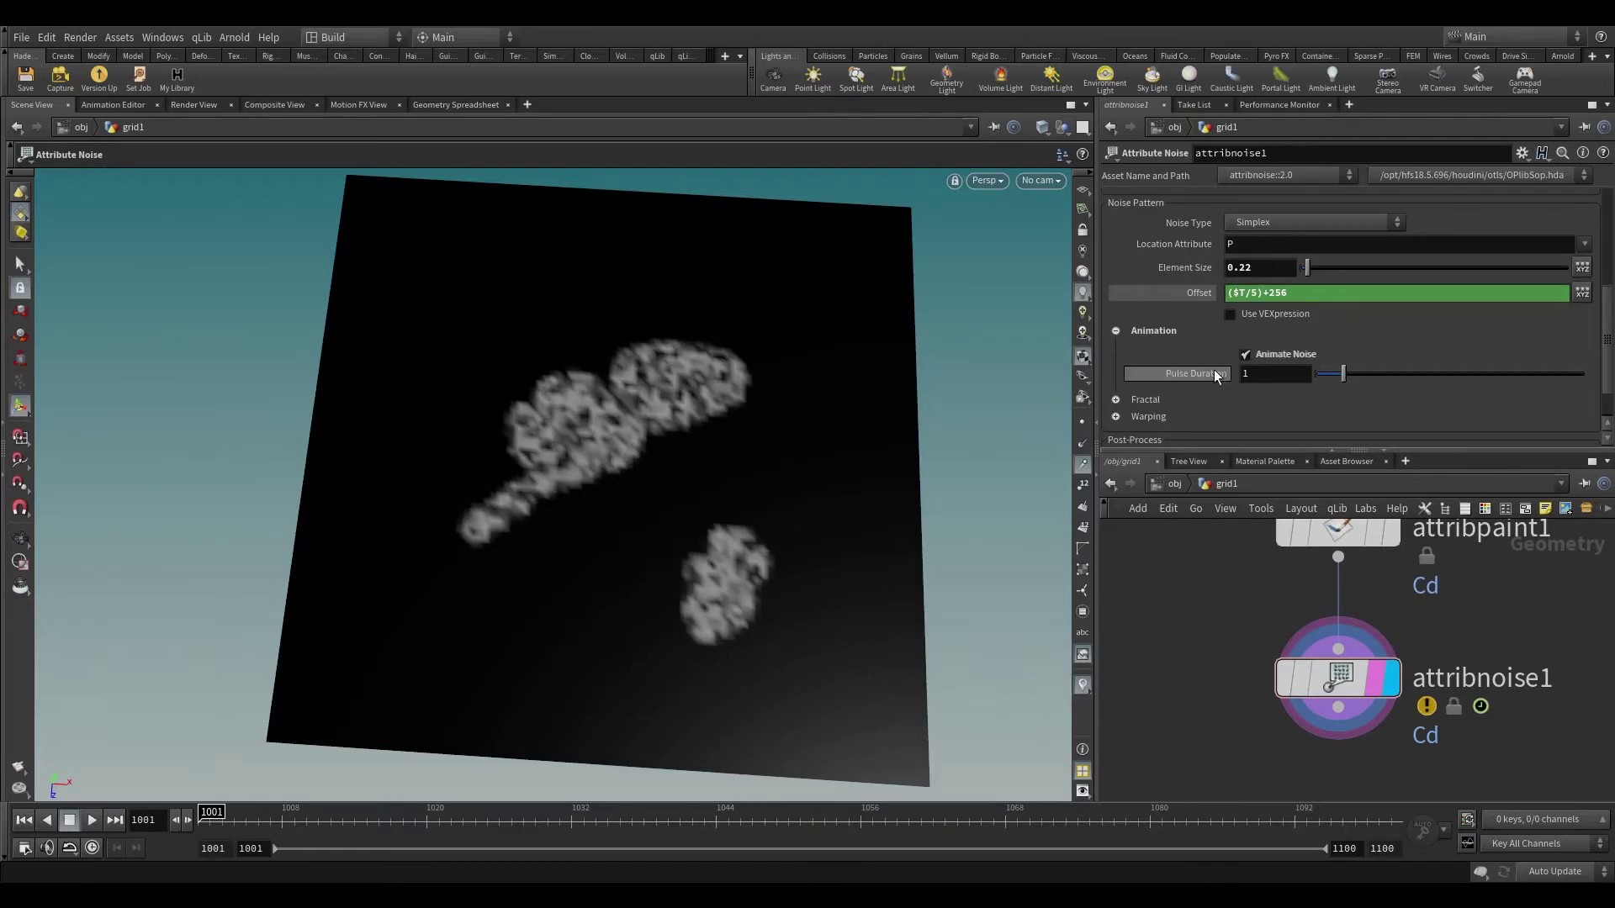
{"action": "left_click_drag", "start_coordinate": [1252, 374], "coordinate": [1188, 373]}
{"action": "type", "text": "0..7"}
{"action": "type", "text": "1"}
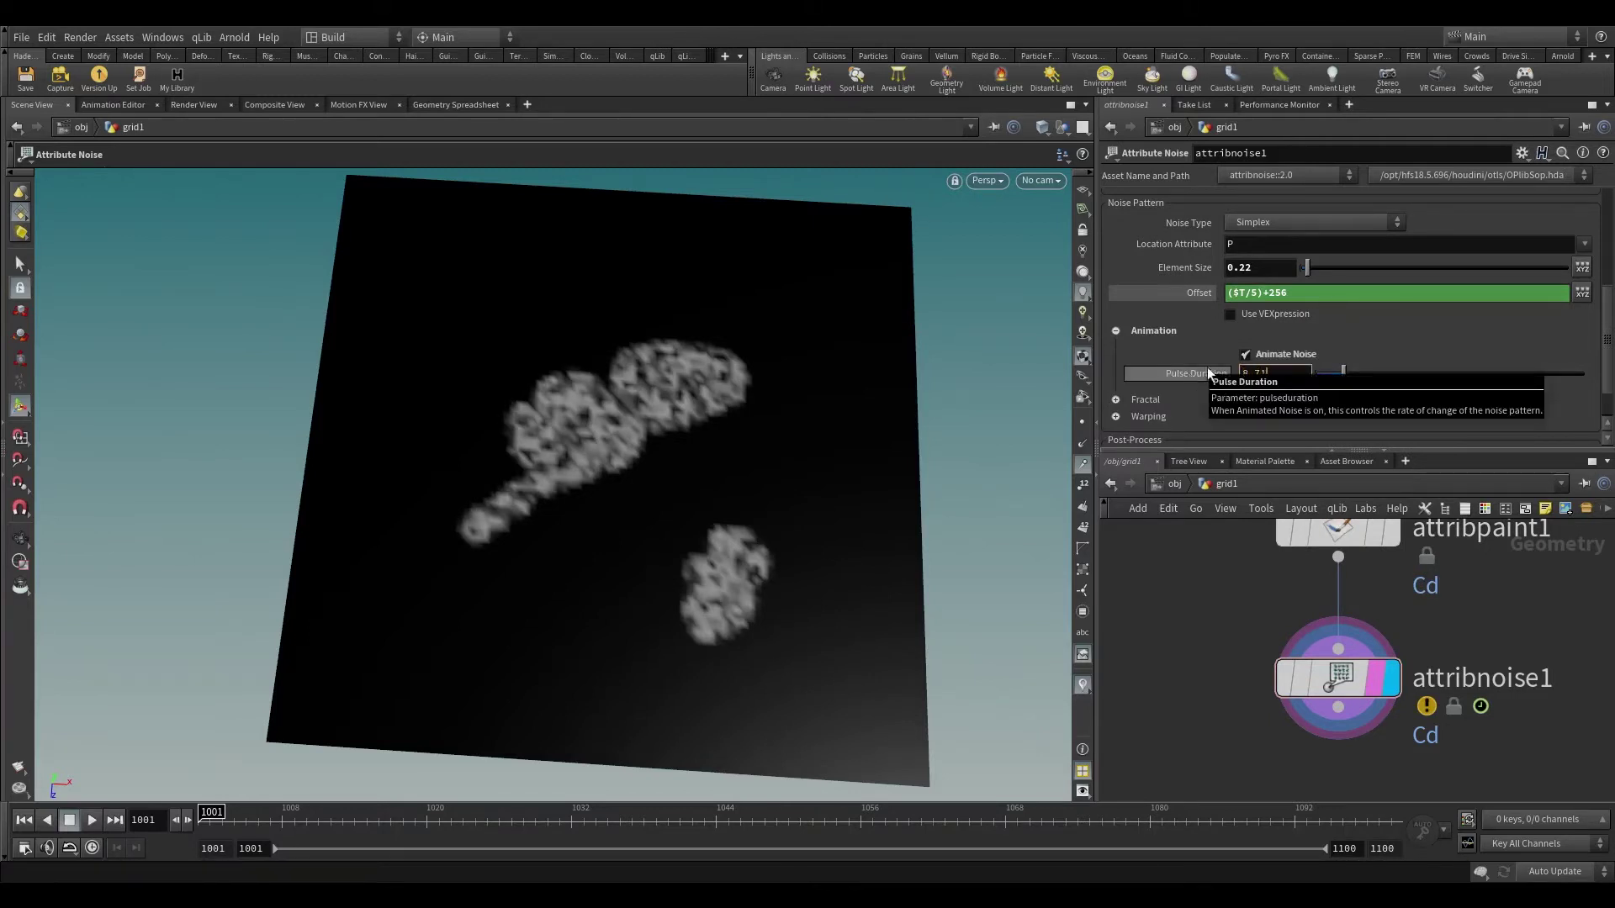
{"action": "key", "text": "Return"}
{"action": "left_click_drag", "start_coordinate": [216, 819], "coordinate": [1392, 819]}
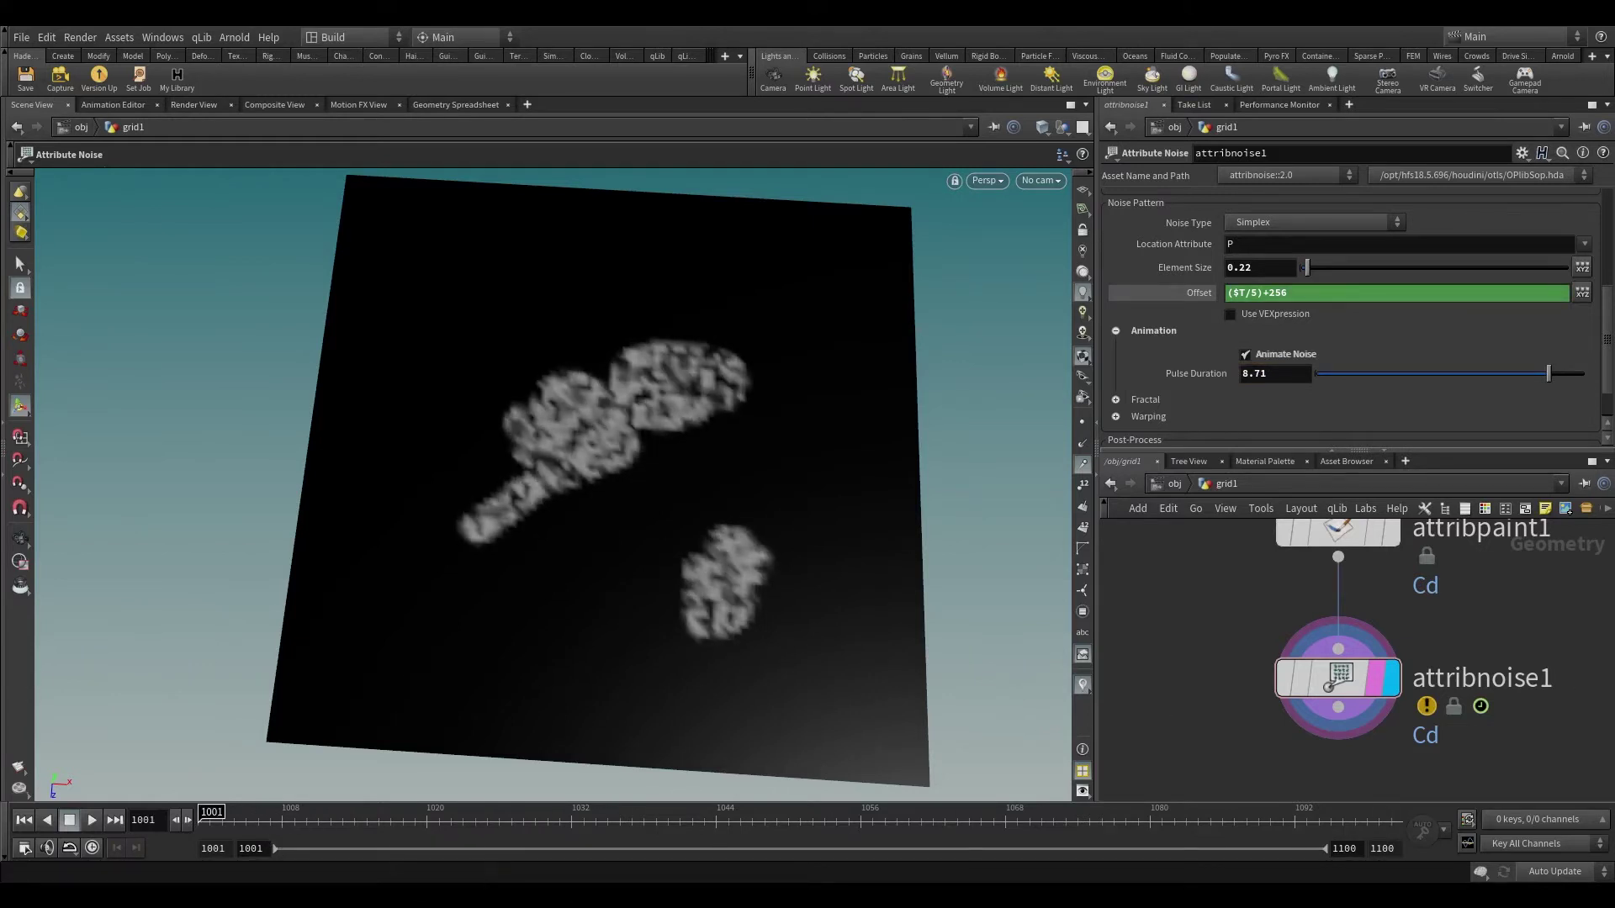
- Add a Scatter node below the Attribute Noise node
{"action": "middle_click_drag", "start_coordinate": [1340, 680], "coordinate": [1276, 590]}
{"action": "scroll", "coordinate": [1214, 405], "scroll_direction": "up", "scroll_amount": 2}
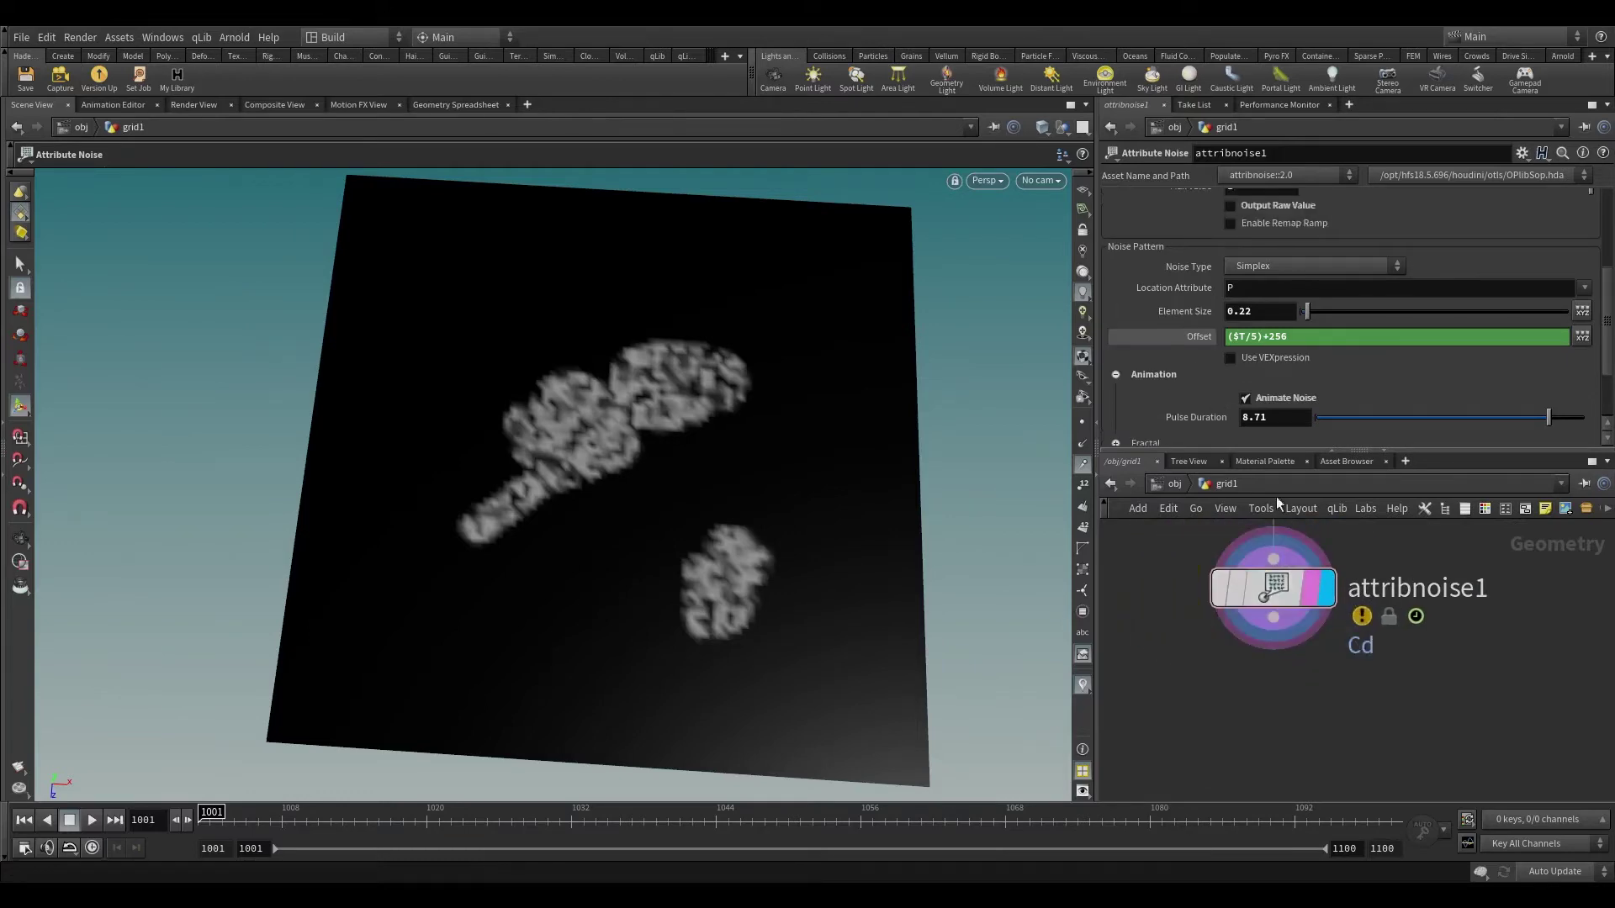
{"action": "key", "text": "Tab"}
{"action": "type", "text": "sca"}
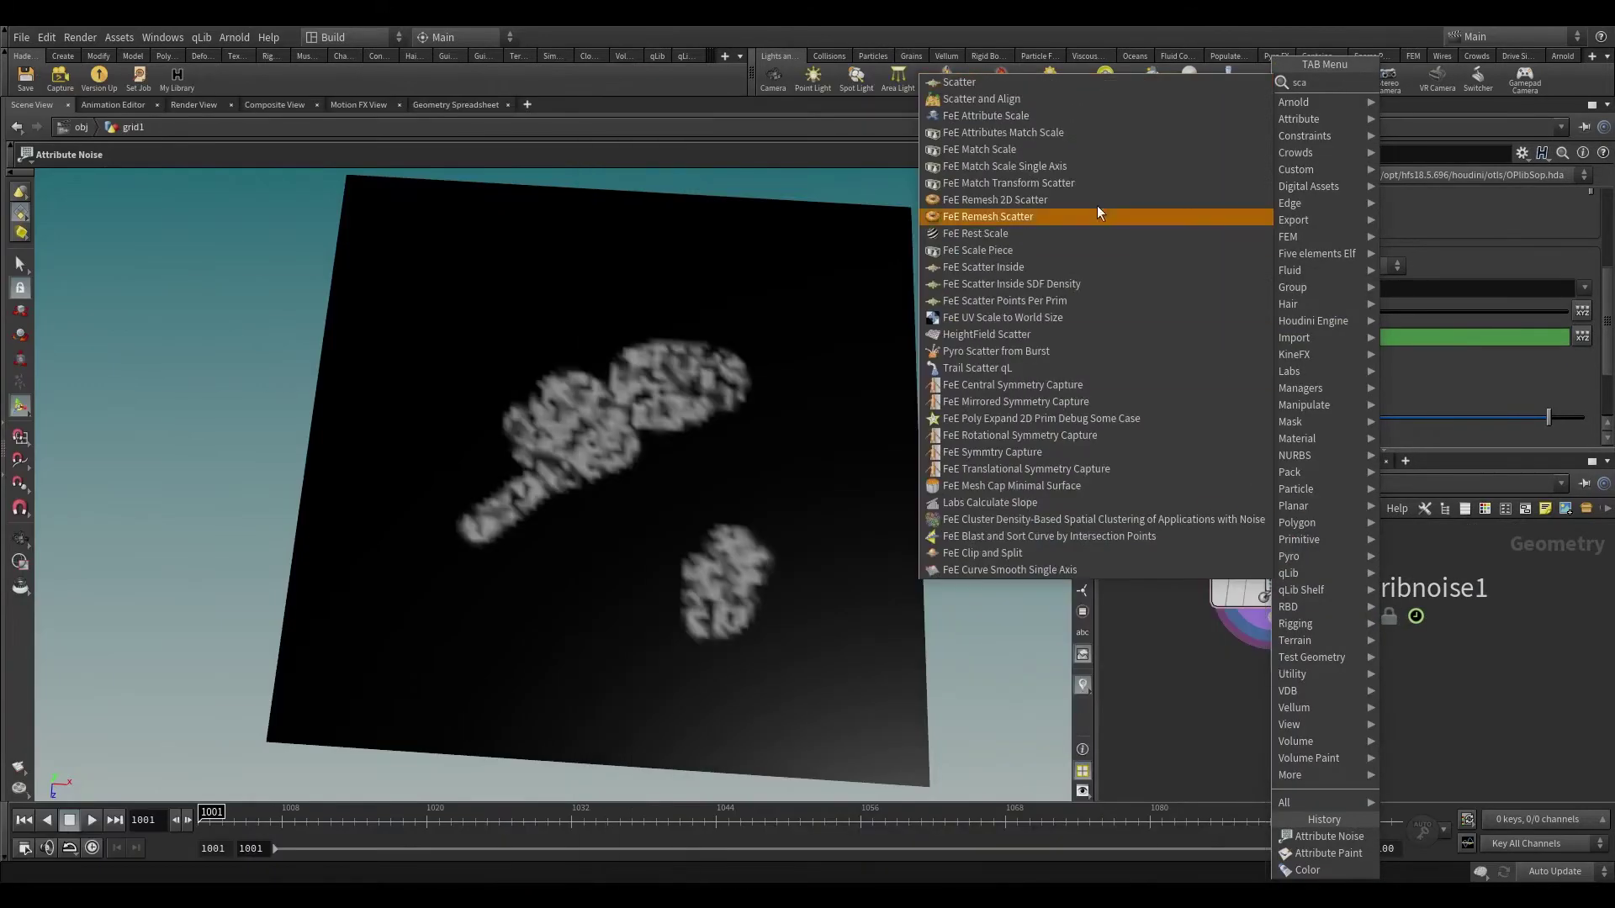
{"action": "left_click", "coordinate": [1023, 83]}
{"action": "left_click", "coordinate": [1270, 713]}
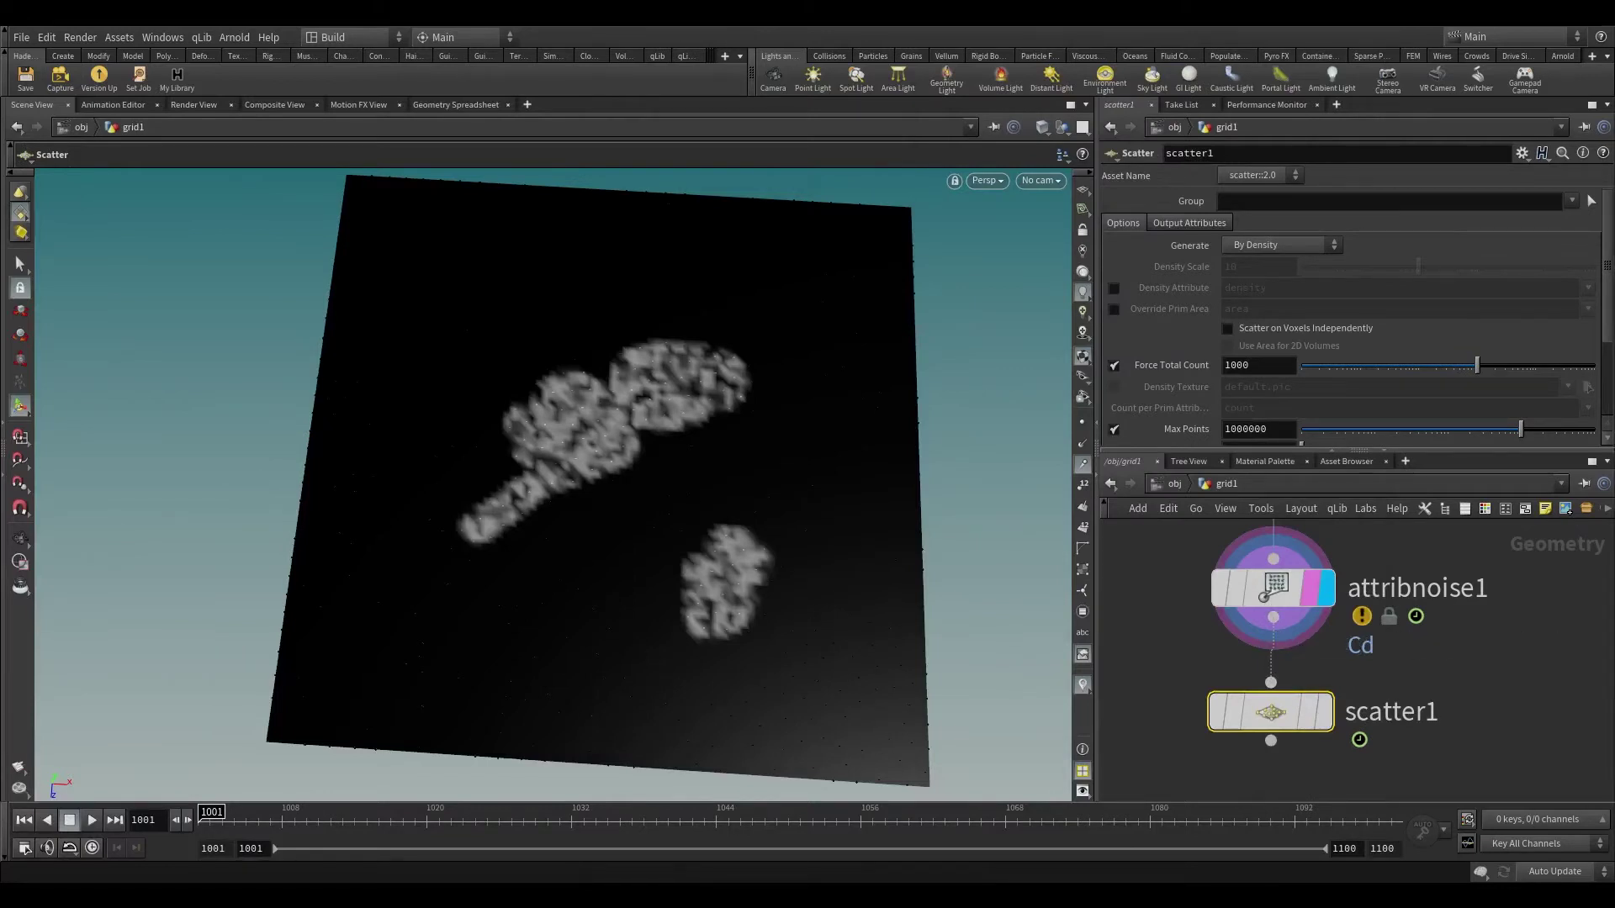
- Turn off the scatter's Force Total Count, use Cd as the density attribute and set the density scale to 20000
{"action": "left_click", "coordinate": [1114, 365]}
{"action": "left_click", "coordinate": [1114, 288]}
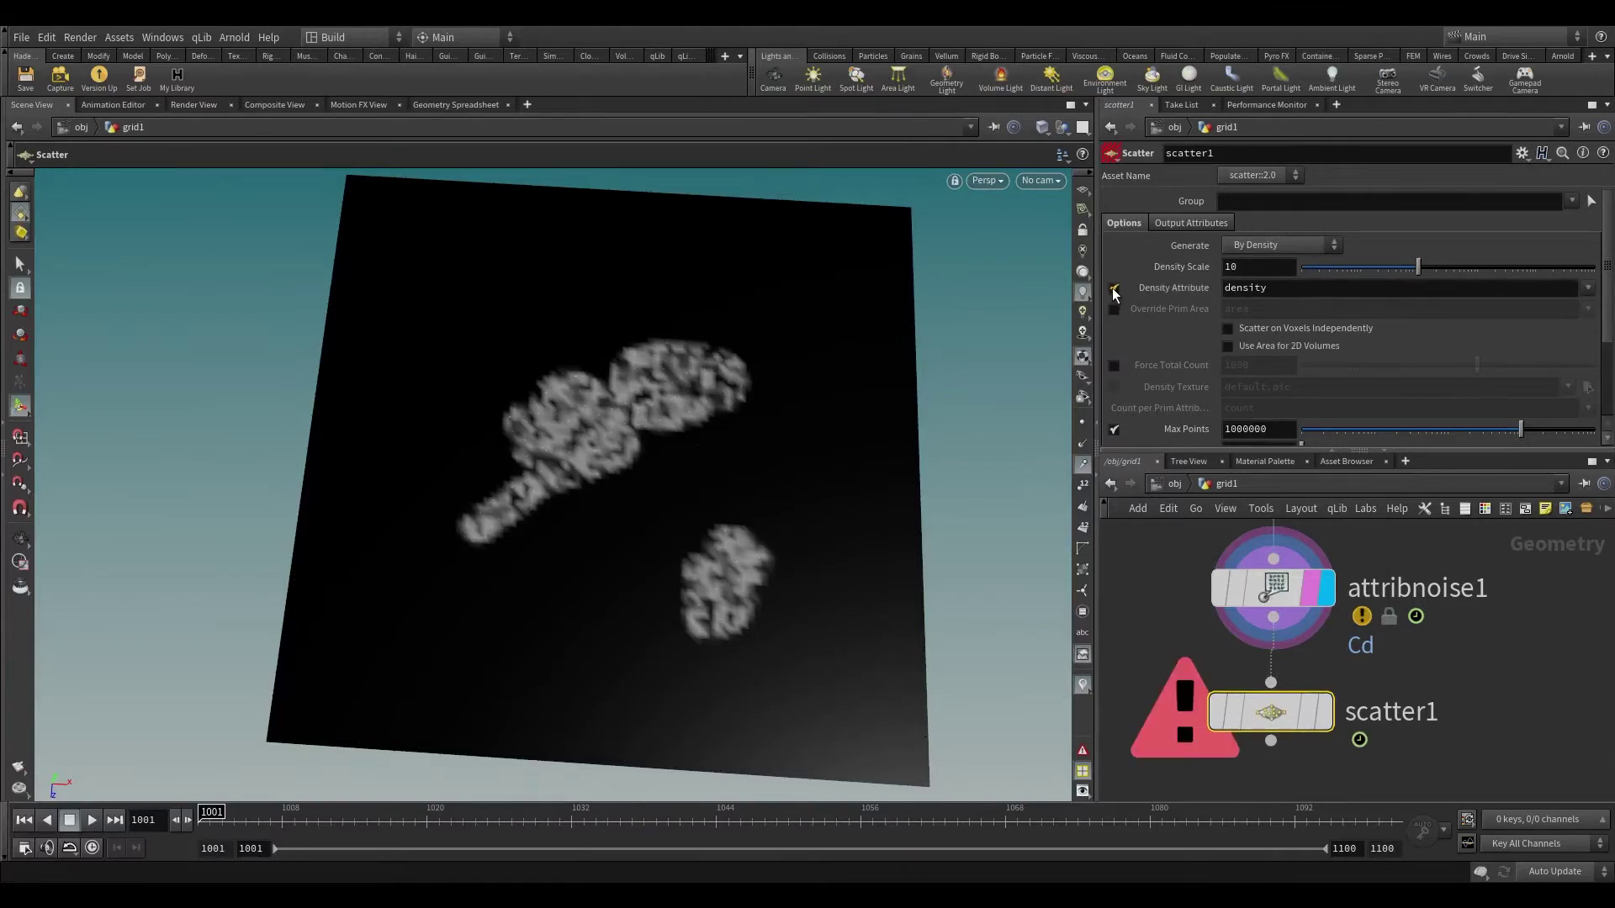
{"action": "left_click_drag", "start_coordinate": [1281, 290], "coordinate": [1096, 296]}
{"action": "left_click", "coordinate": [1244, 268]}
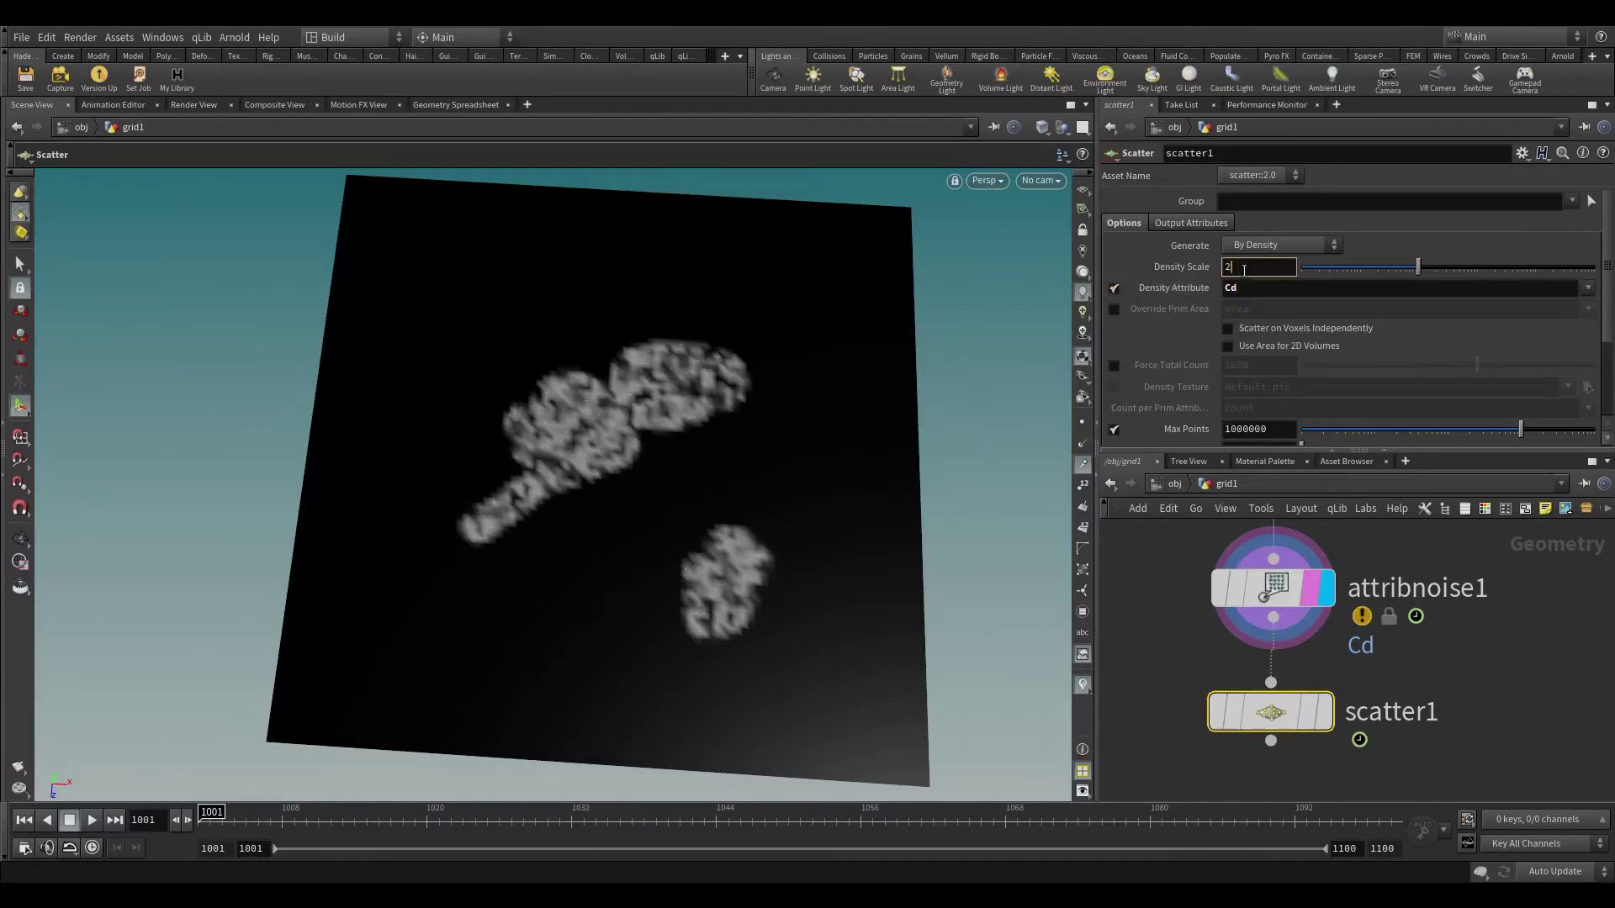
{"action": "type", "text": "20000"}
{"action": "key", "text": "Return"}
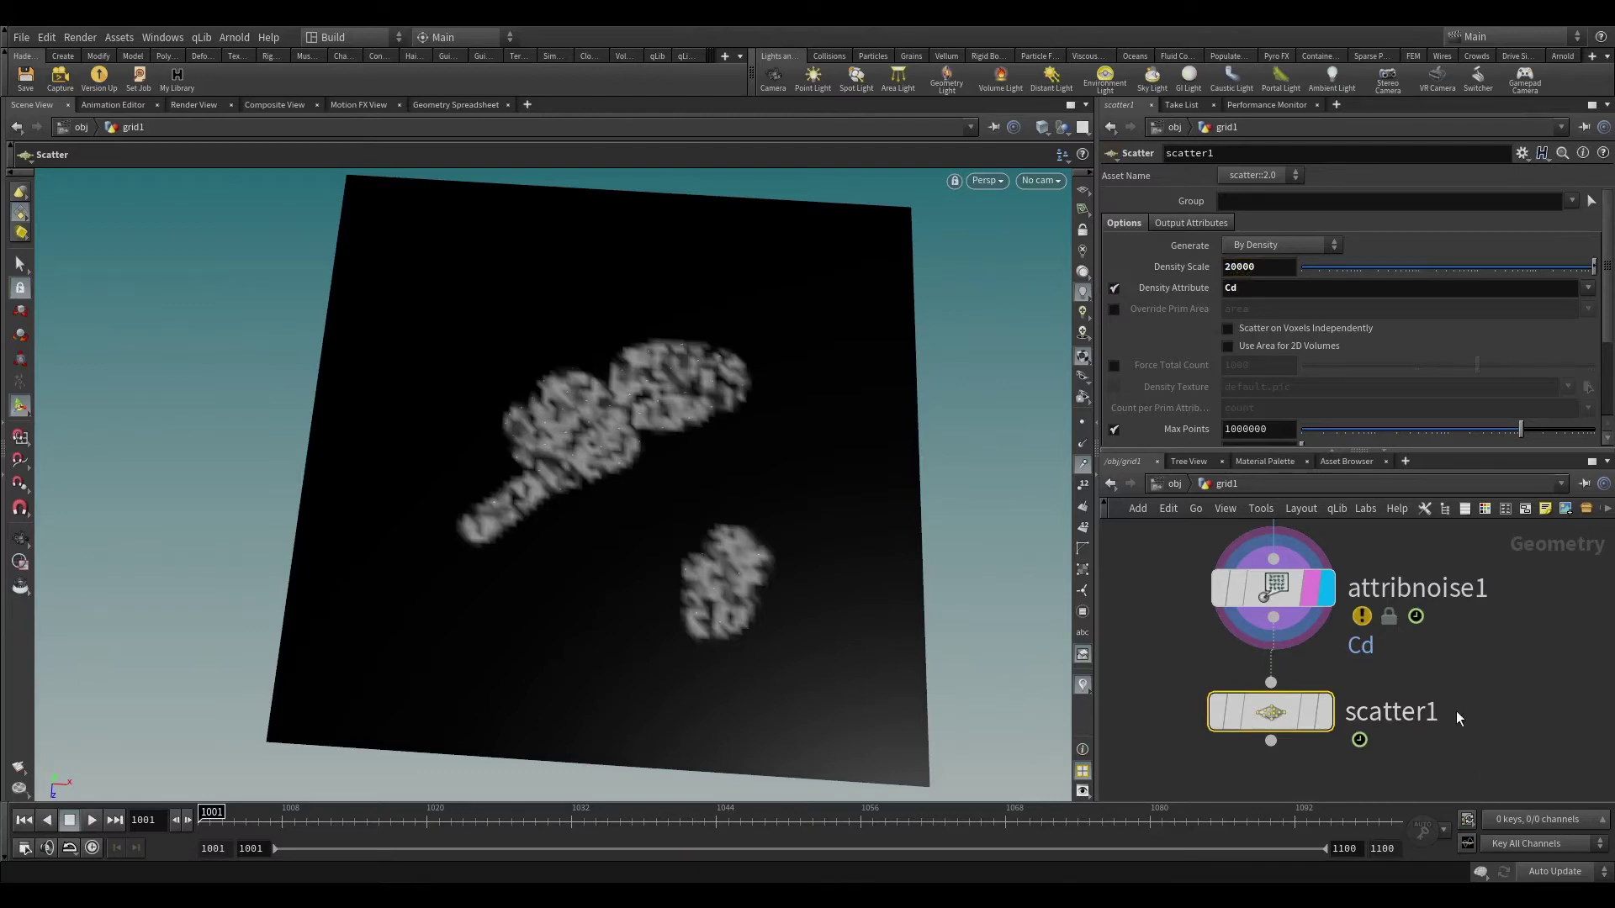
- Display the Scatter node and set its global seed to 2.44
{"action": "left_click", "coordinate": [1312, 714]}
{"action": "right_click_drag", "start_coordinate": [608, 528], "coordinate": [707, 896], "text": "alt"}
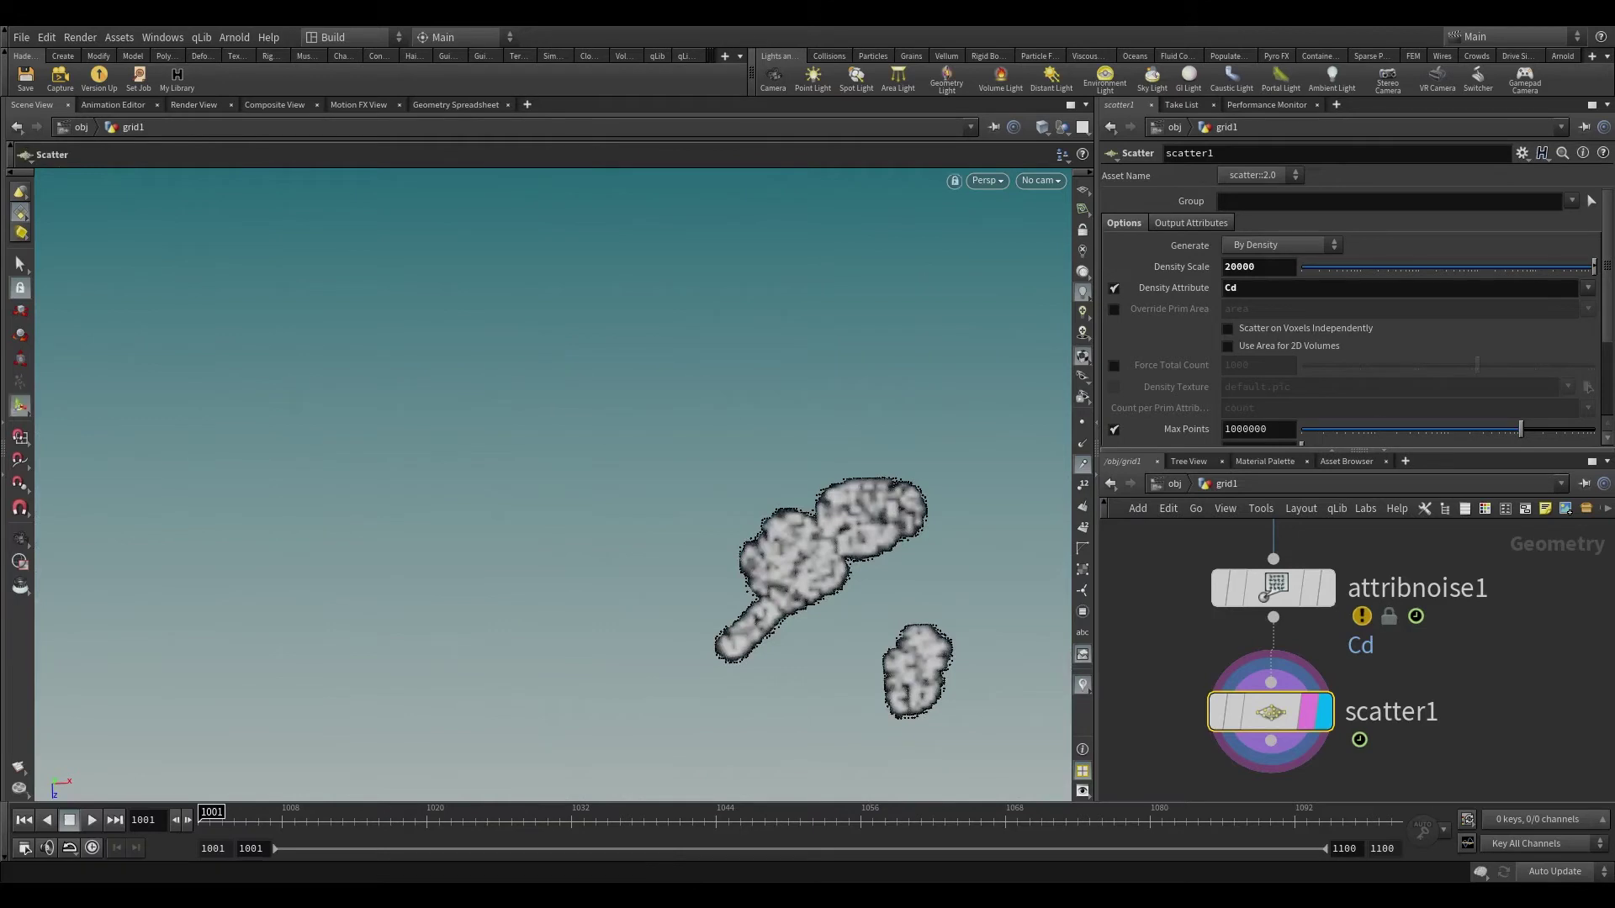
{"action": "scroll", "coordinate": [1144, 442], "scroll_direction": "down", "scroll_amount": 3}
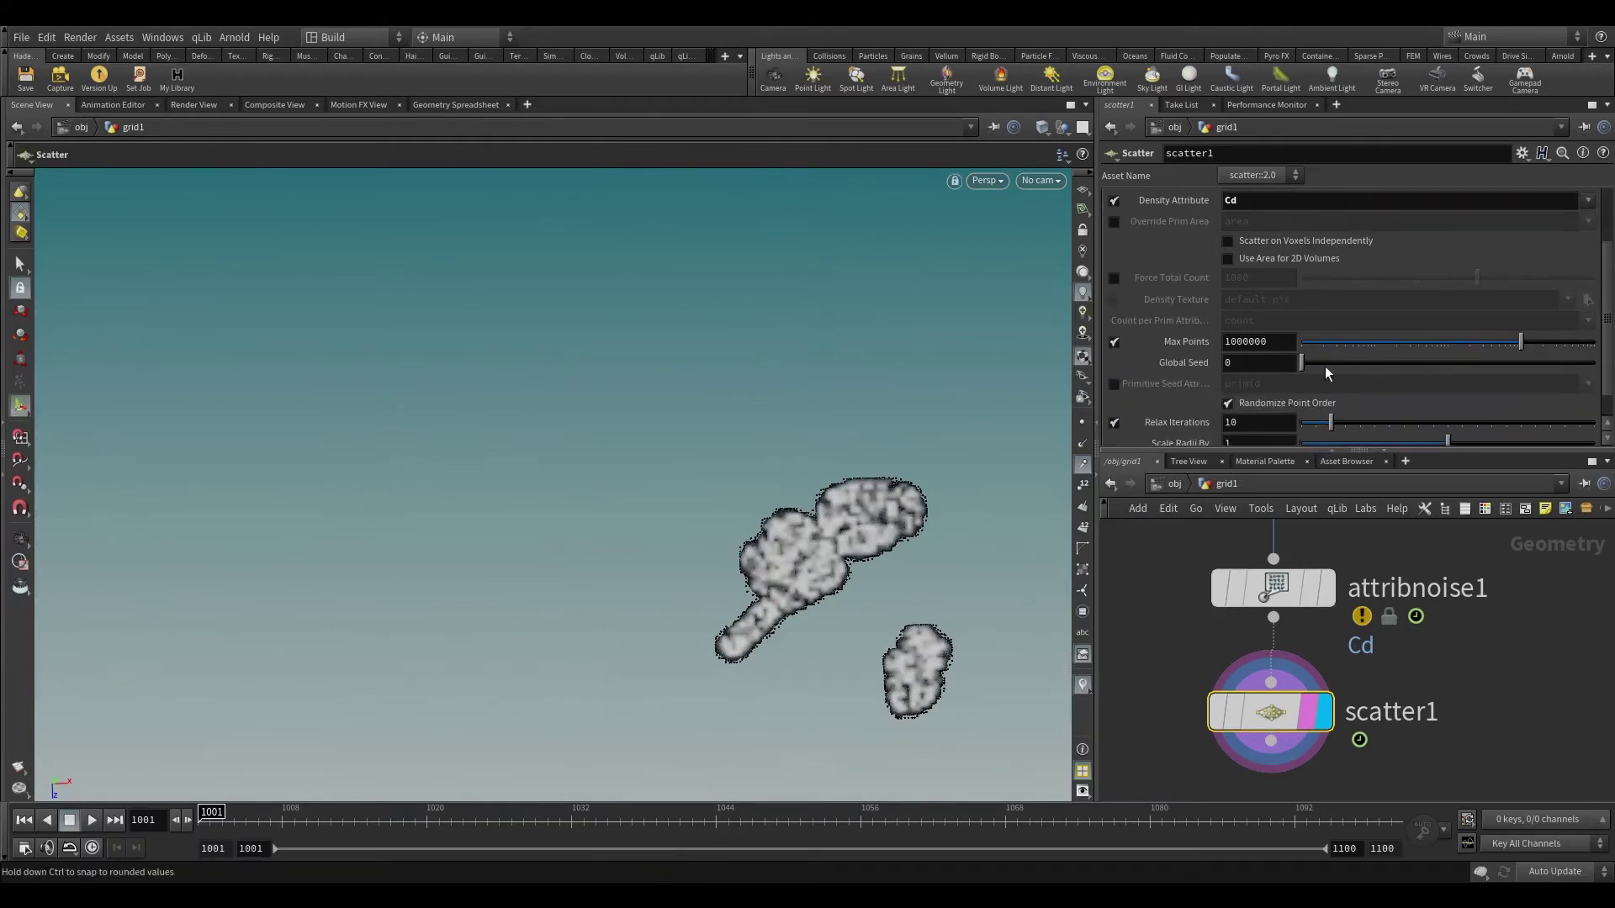
{"action": "left_click_drag", "start_coordinate": [1326, 366], "coordinate": [1373, 370]}
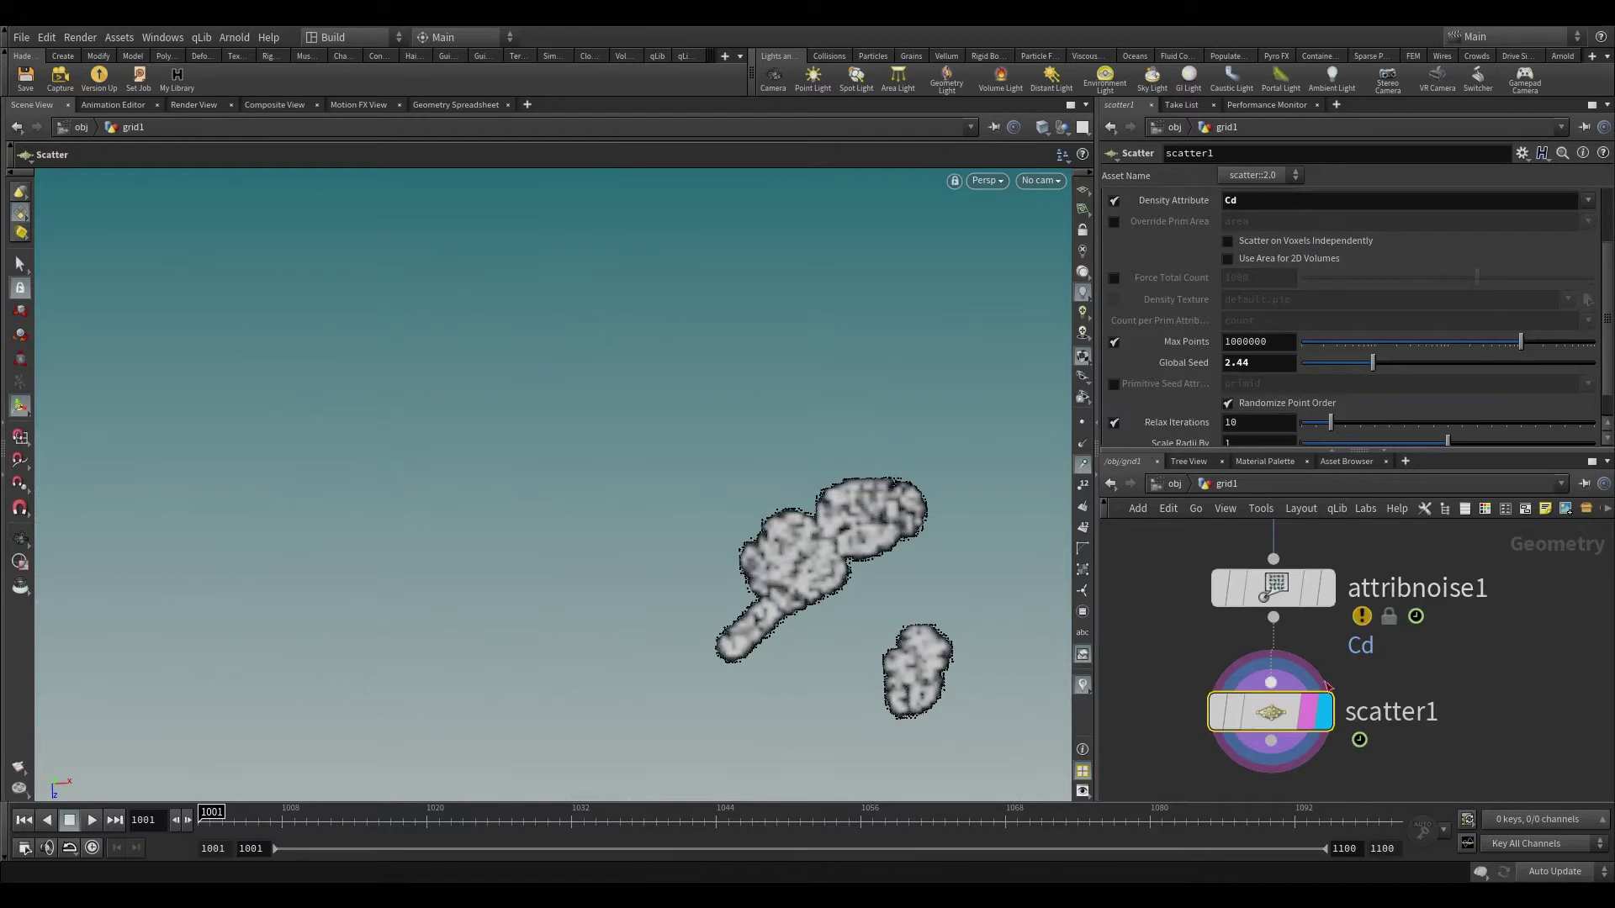
- Add an Attribute Delete node below the Scatter node
{"action": "scroll", "coordinate": [1356, 639], "scroll_direction": "down", "scroll_amount": 3}
{"action": "key", "text": "Tab"}
{"action": "type", "text": "att d"}
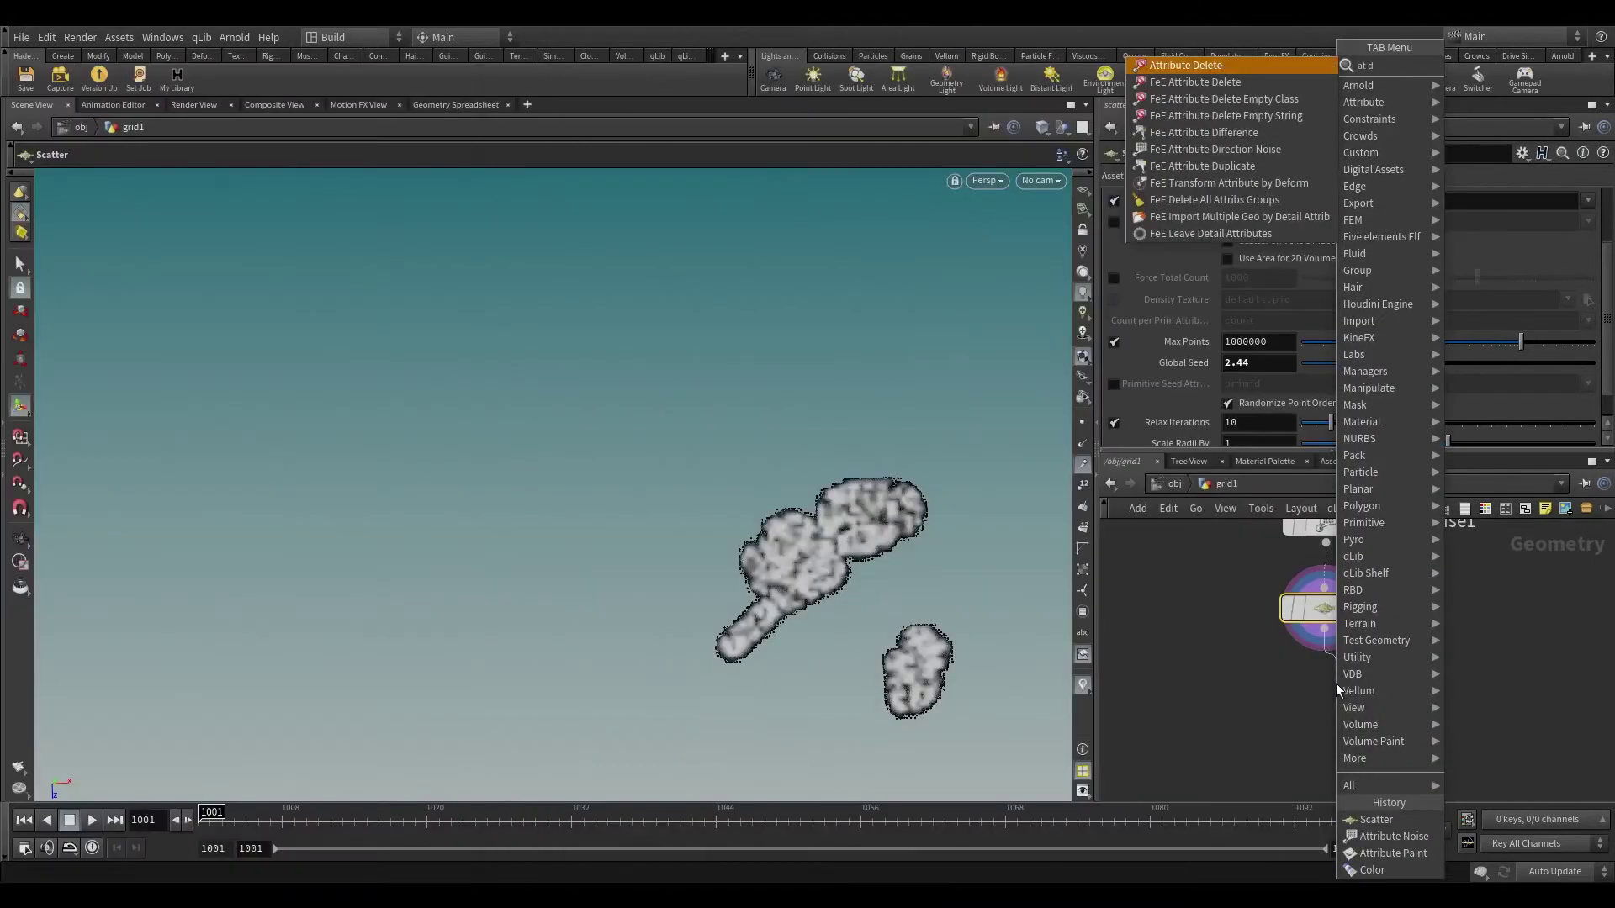
{"action": "left_click", "coordinate": [1294, 68]}
{"action": "left_click", "coordinate": [1335, 685]}
{"action": "left_click", "coordinate": [1604, 235]}
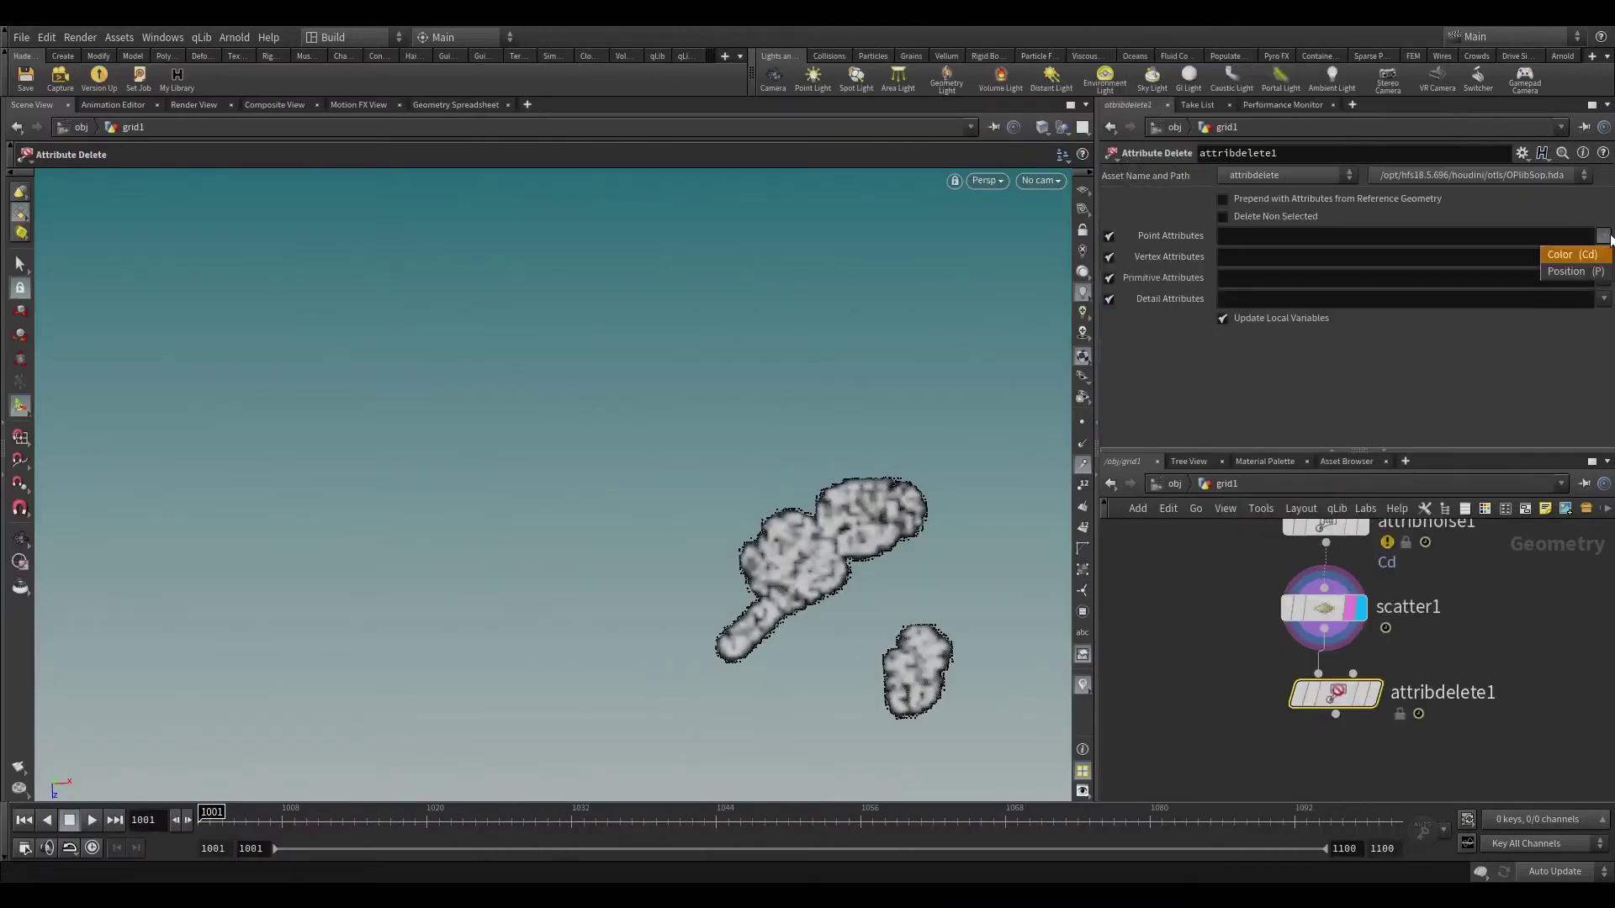
{"action": "left_click", "coordinate": [1573, 267]}
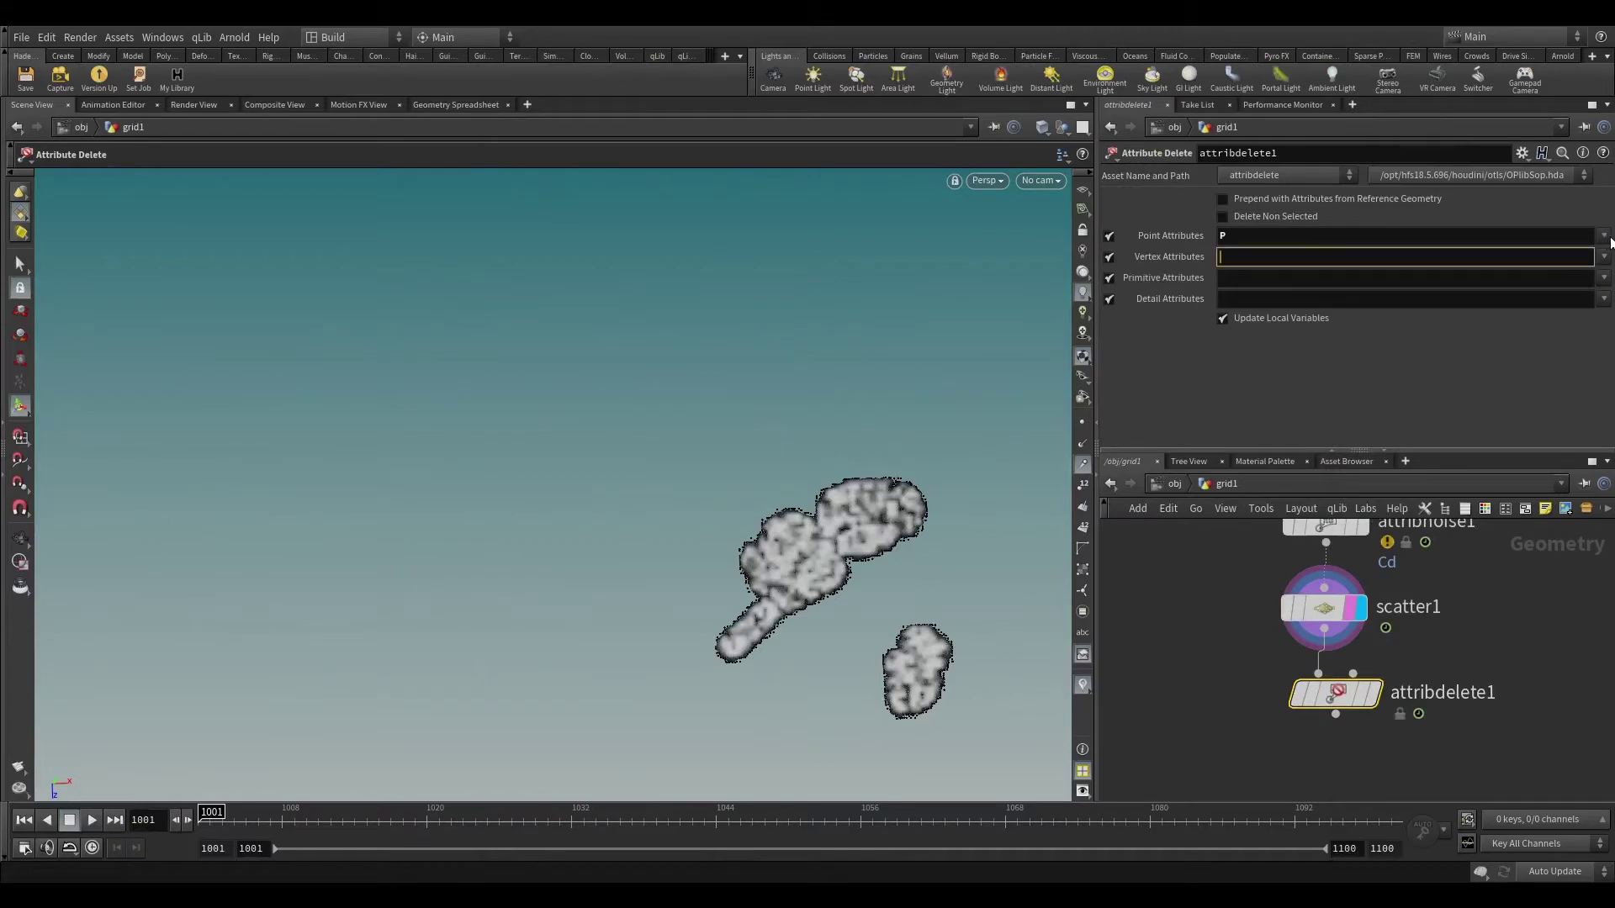
{"action": "left_click", "coordinate": [1275, 238]}
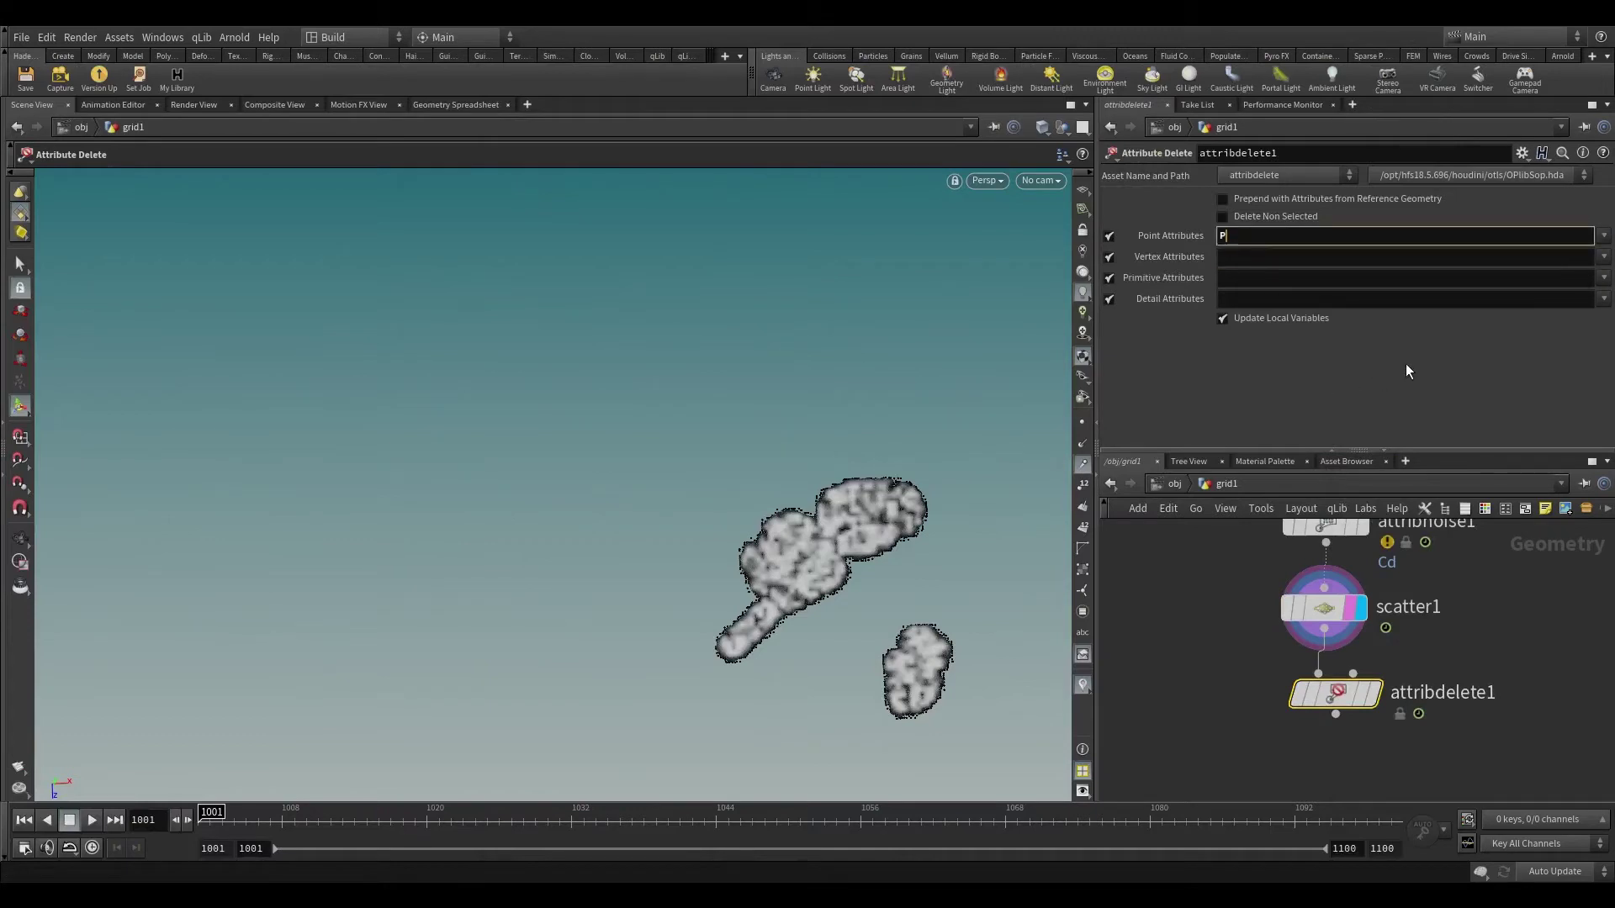
{"action": "key", "text": "BackSpace"}
- Set the Attribute Delete node to remove the Cd point attribute, display it and align it under the Scatter node
{"action": "left_click", "coordinate": [1604, 236]}
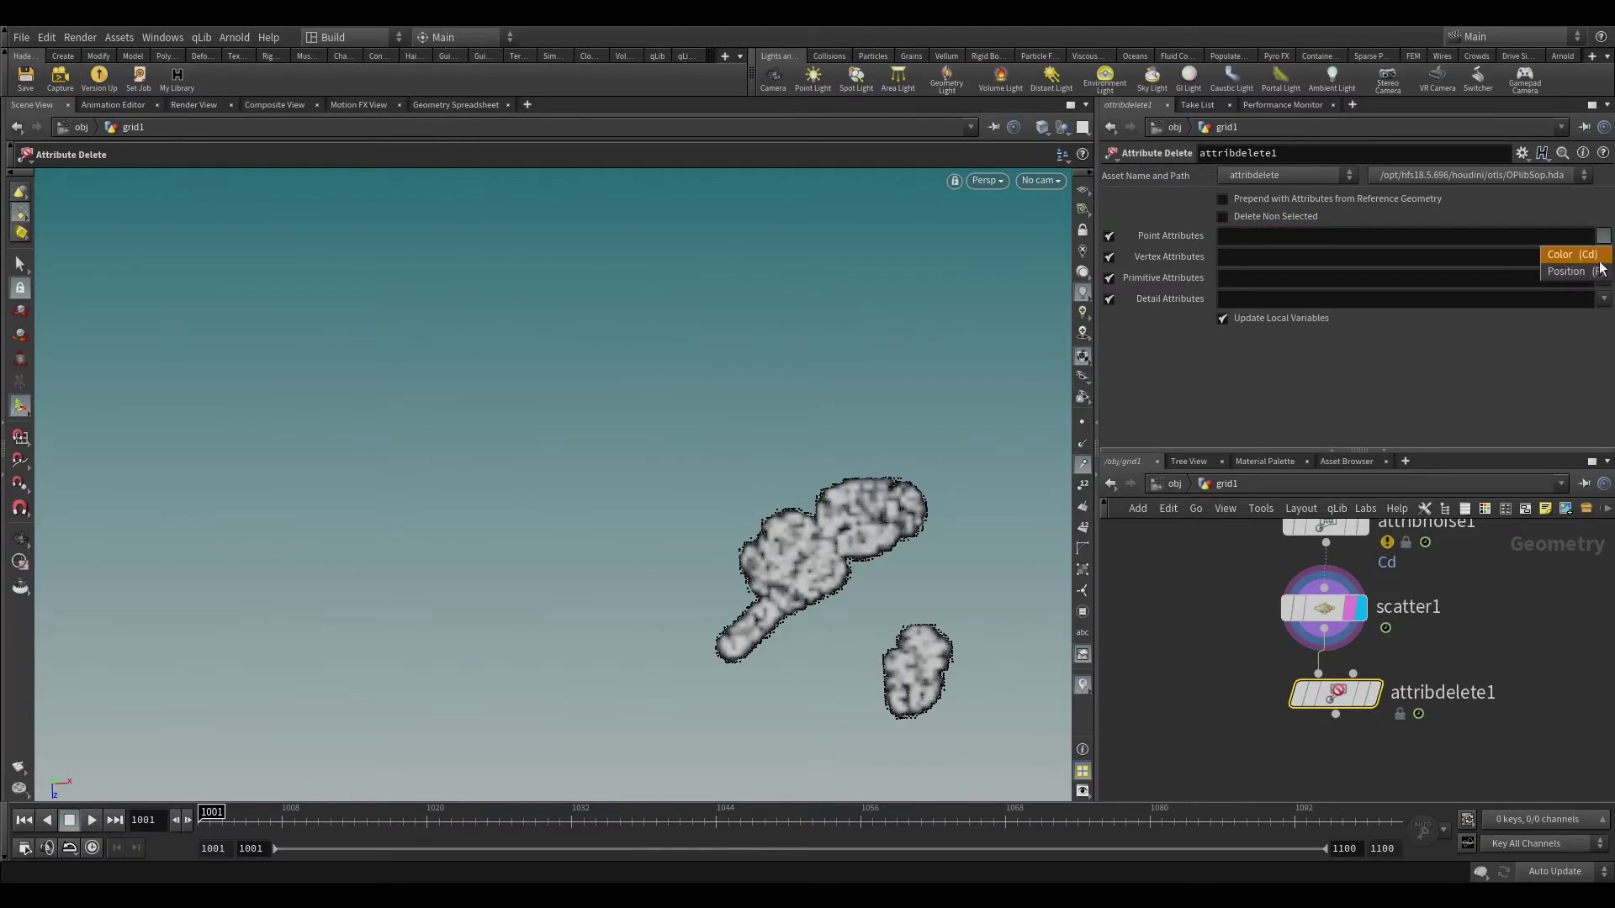
{"action": "left_click", "coordinate": [1571, 253]}
{"action": "left_click", "coordinate": [1377, 694]}
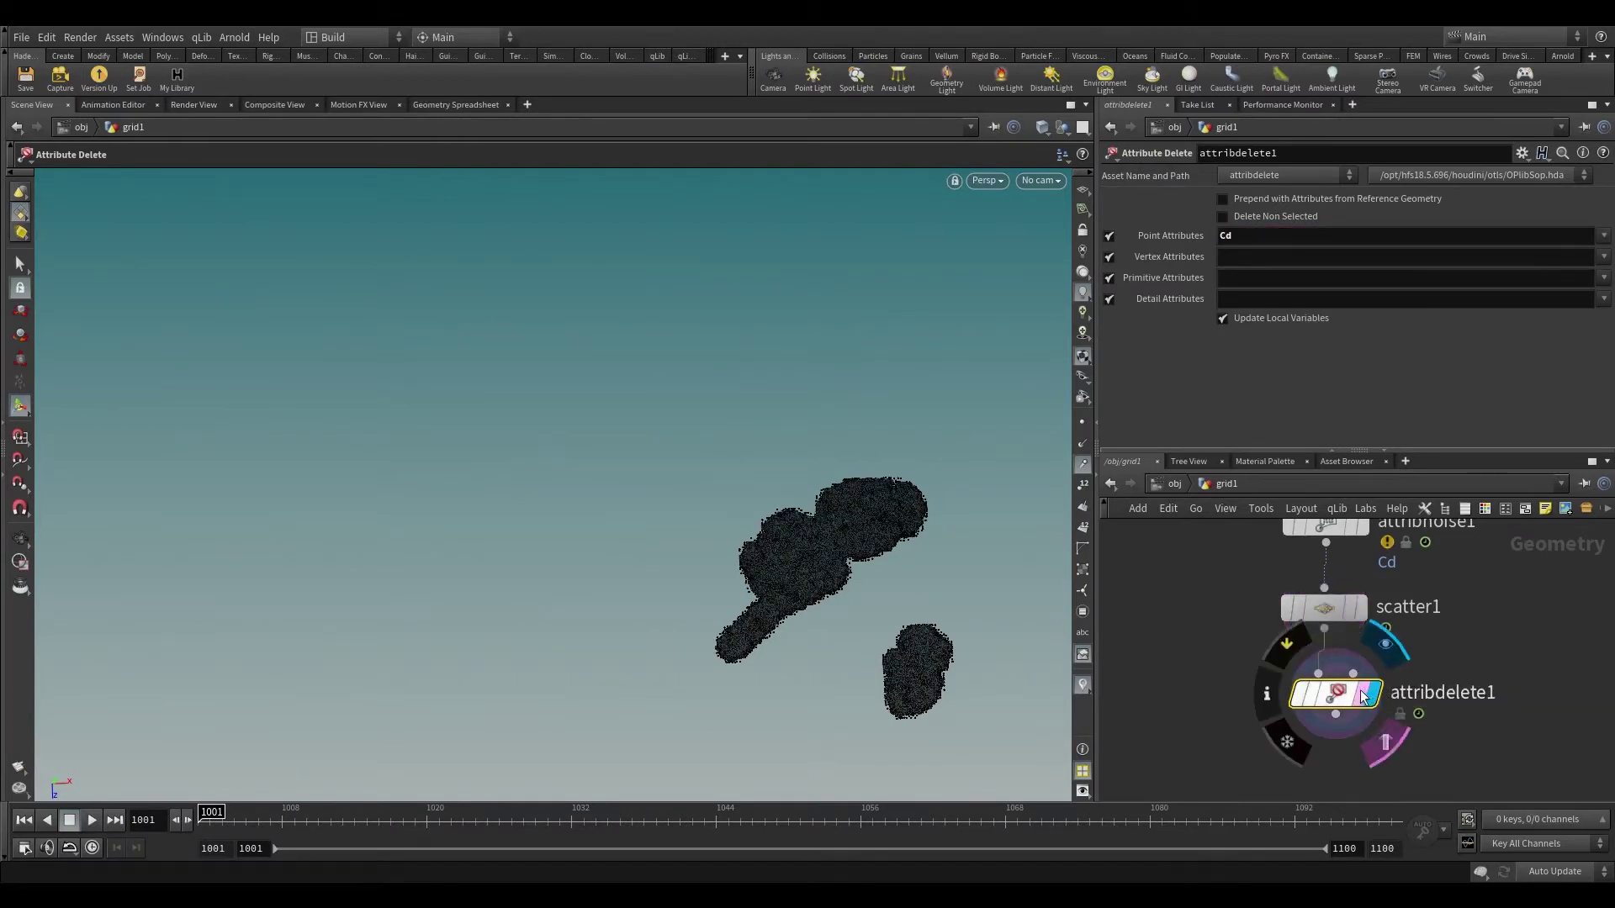
{"action": "left_click_drag", "start_coordinate": [1341, 695], "coordinate": [1329, 702]}
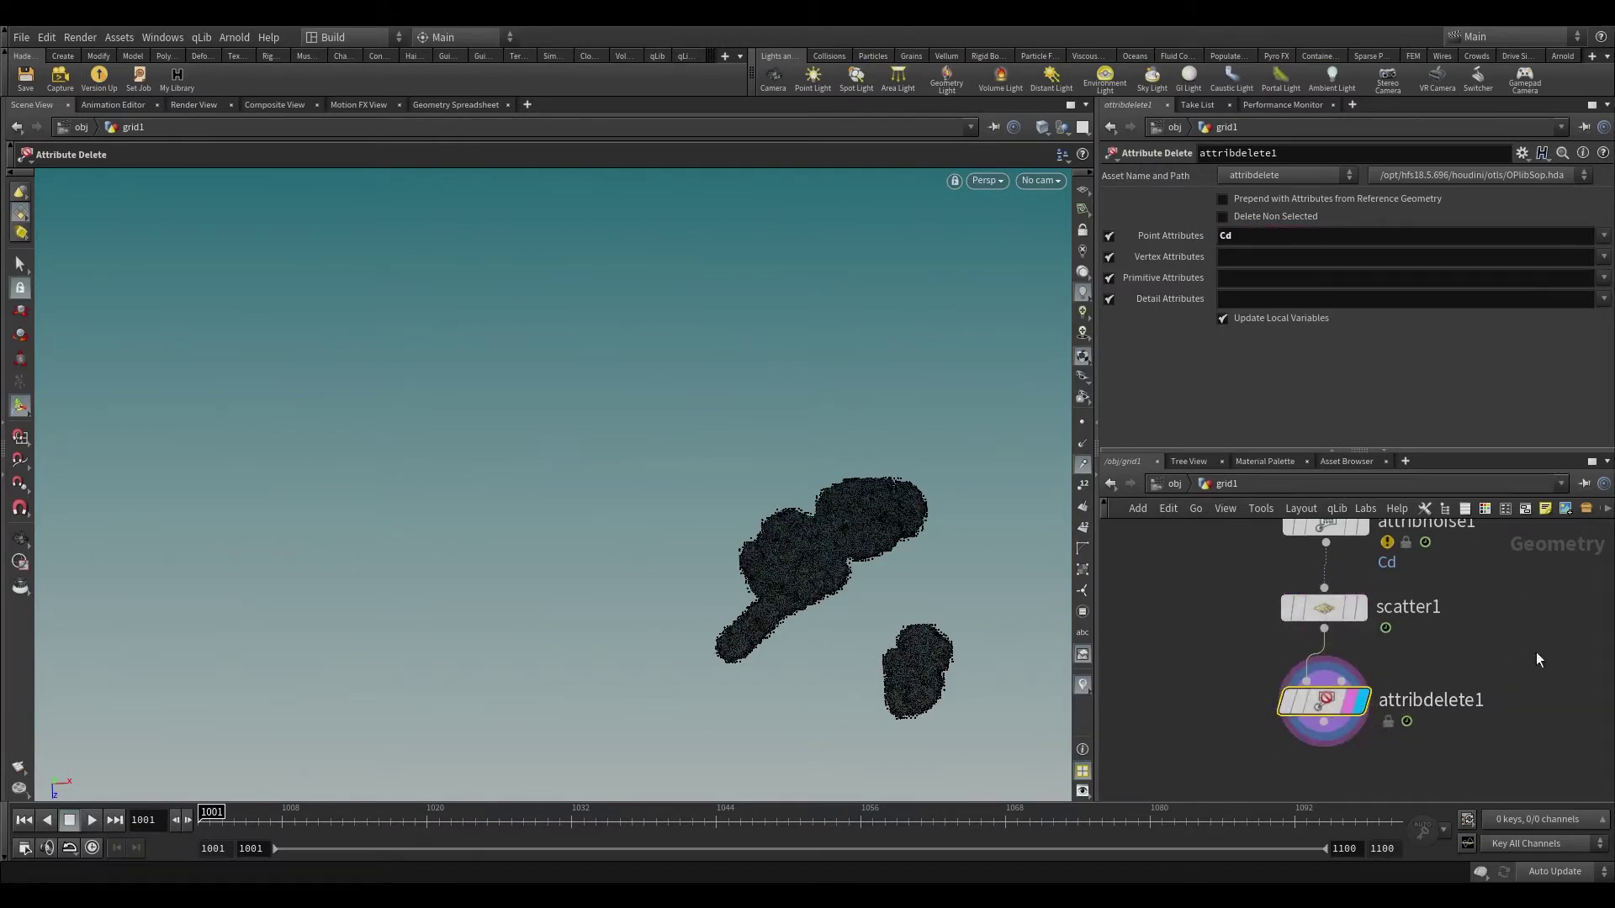
- Add a Pyro Source node below the Attribute Delete node and display it
{"action": "key", "text": "Tab"}
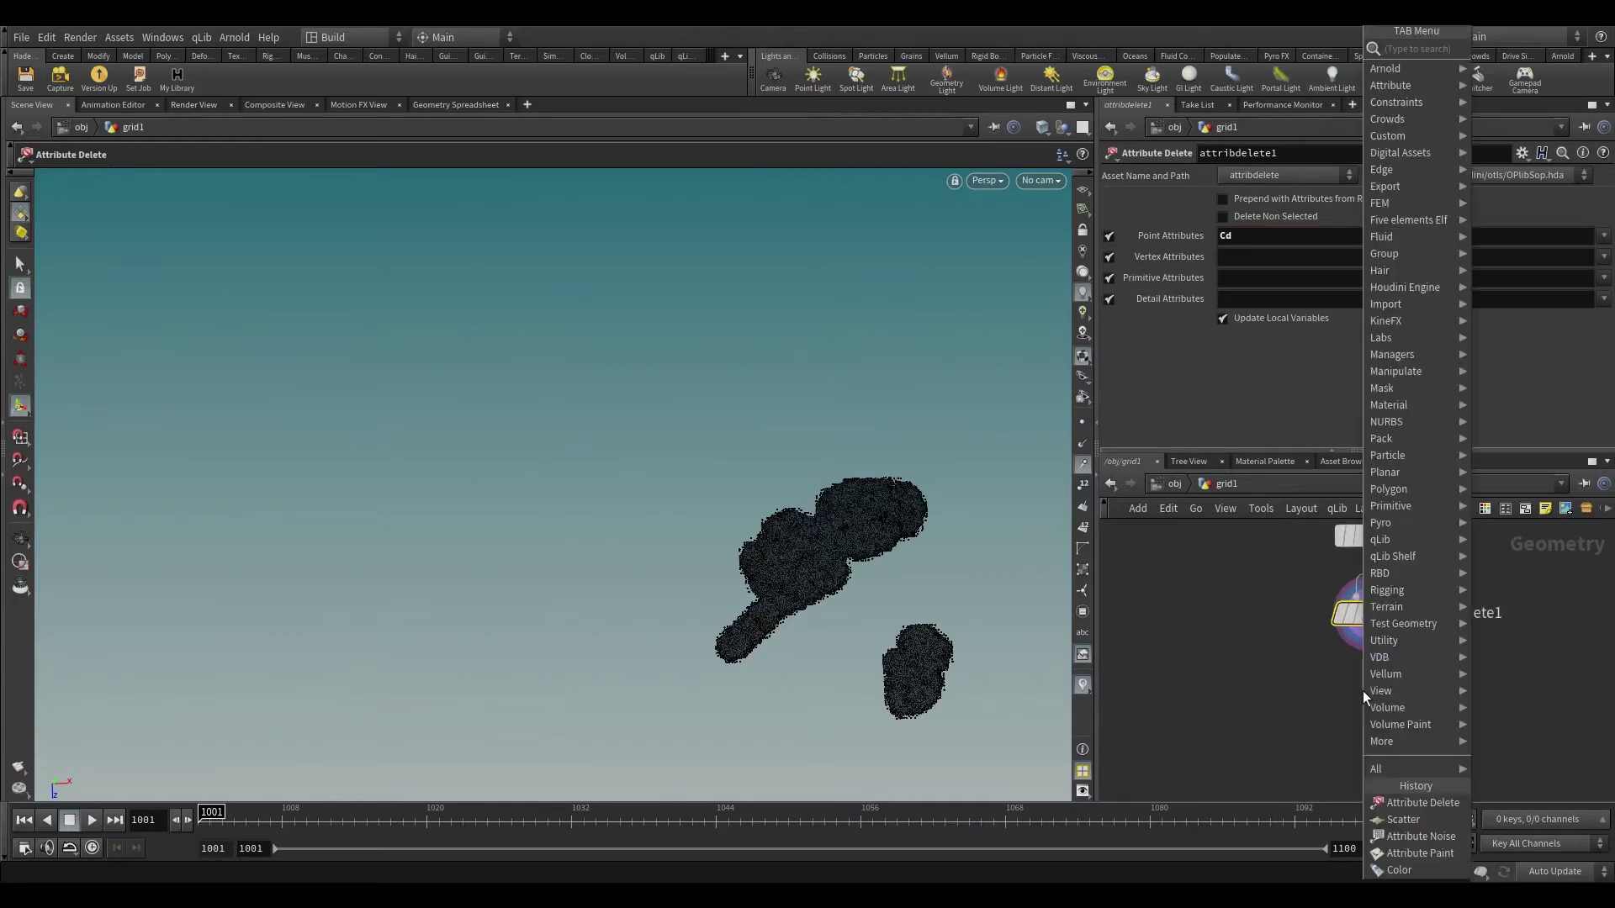
{"action": "type", "text": "pyr"}
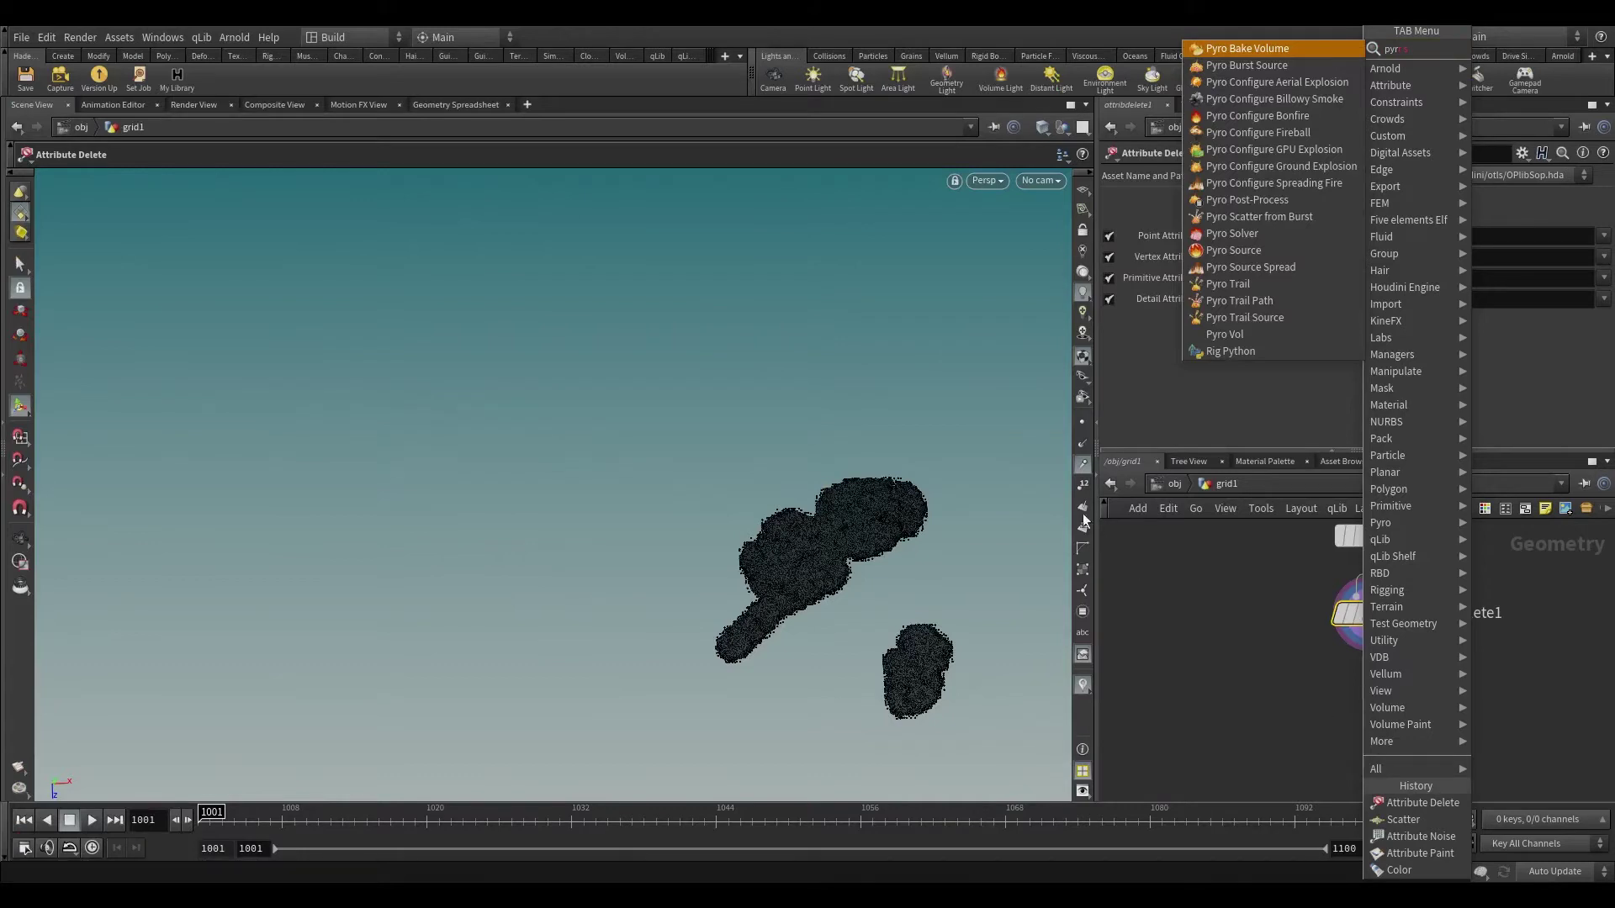
{"action": "left_click", "coordinate": [1238, 249]}
{"action": "left_click", "coordinate": [1392, 690]}
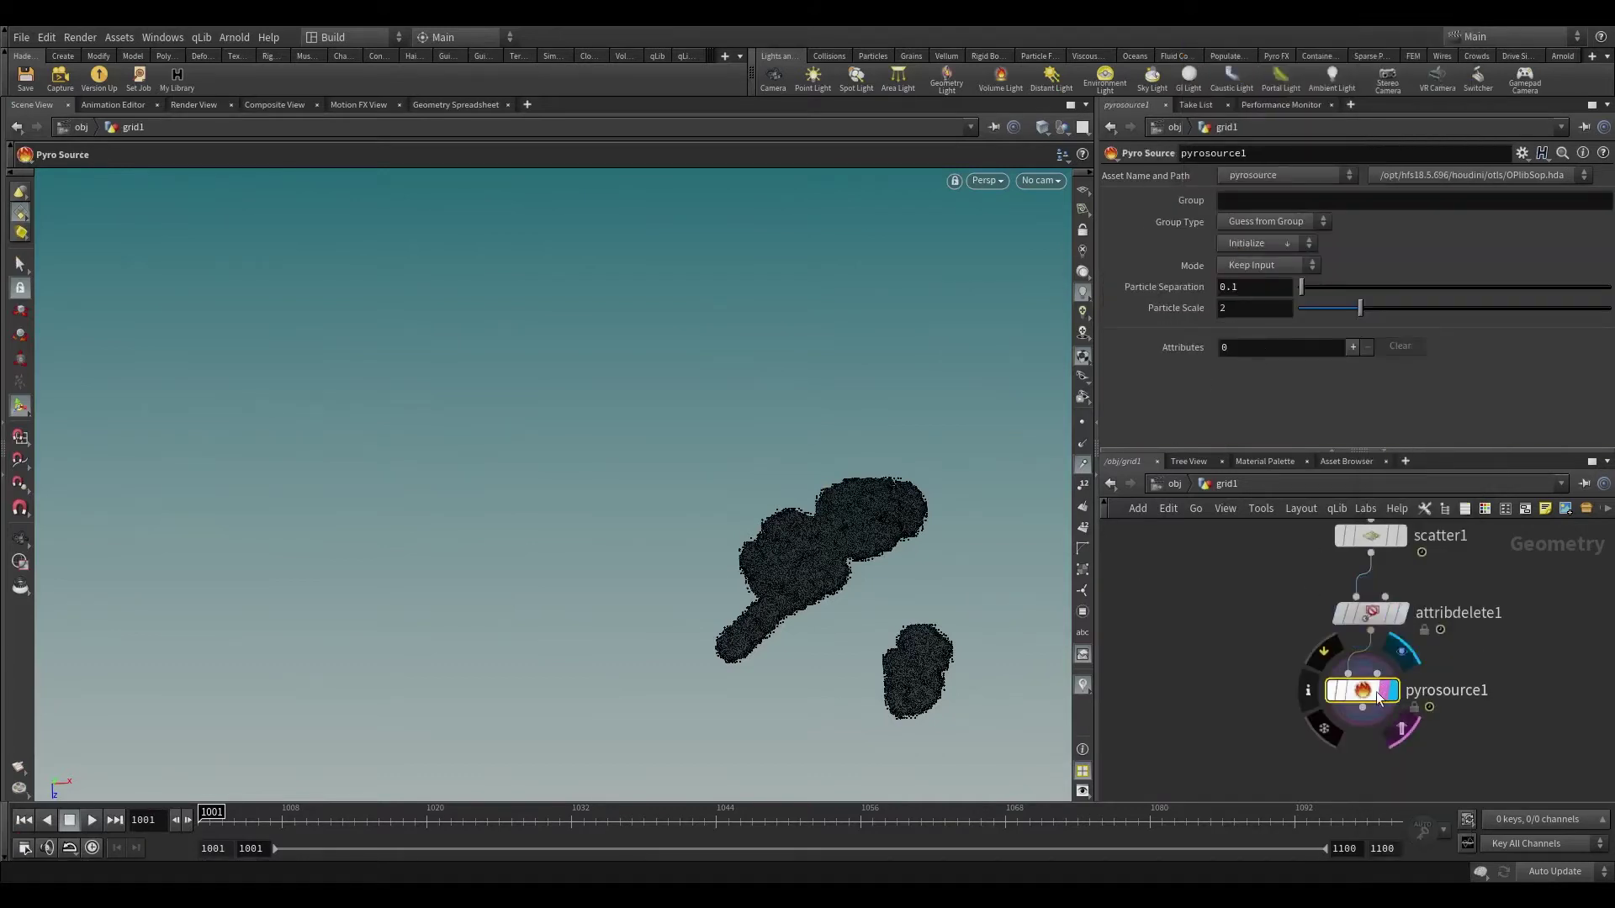
- Initialize the Pyro Source with the Source Fuel preset and set its particle separation to 0.02
{"action": "left_click", "coordinate": [1262, 243]}
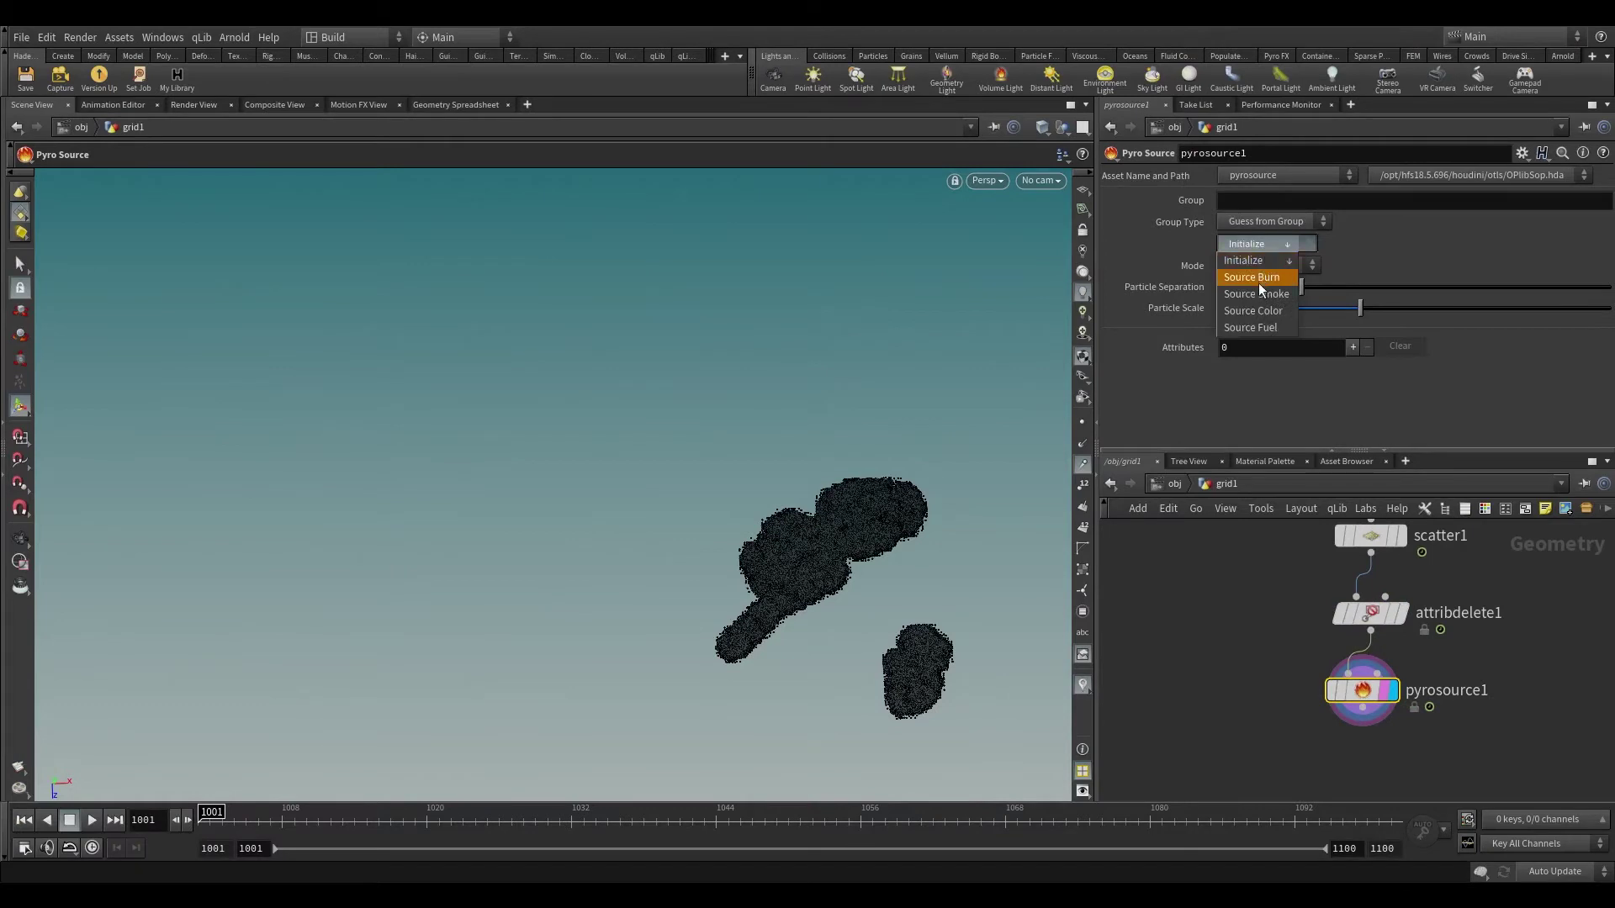
{"action": "left_click", "coordinate": [1255, 324]}
{"action": "left_click_drag", "start_coordinate": [1238, 291], "coordinate": [1222, 291]}
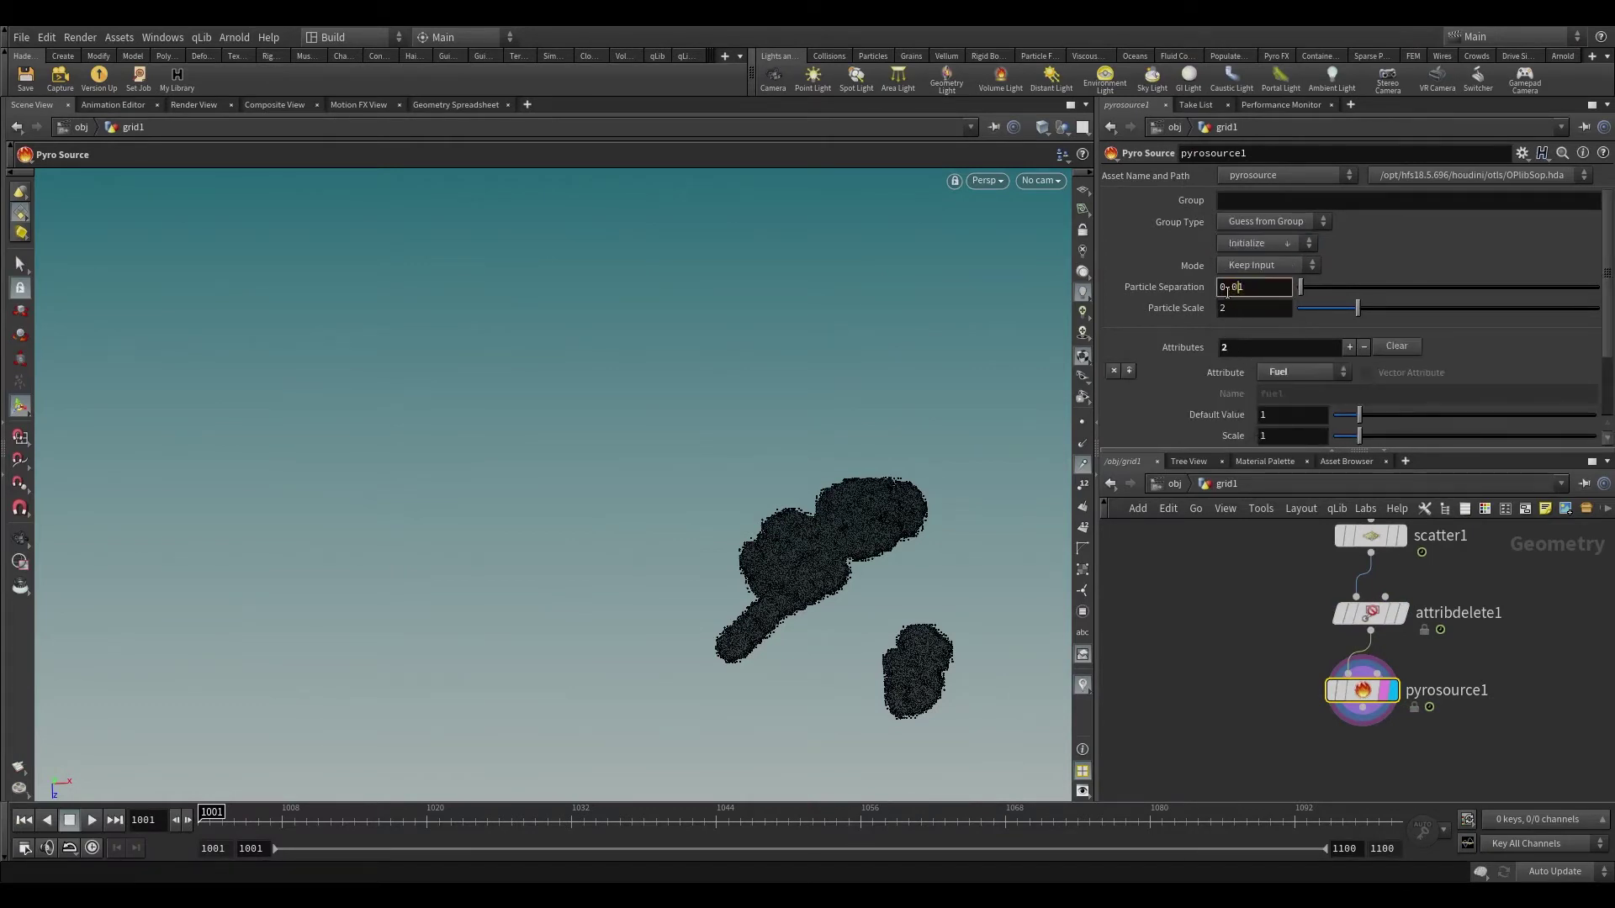
{"action": "type", "text": ".02"}
{"action": "key", "text": "Return"}
- Change the Pyro Source's first attribute from Fuel to Burn
{"action": "scroll", "coordinate": [1211, 391], "scroll_direction": "down", "scroll_amount": 2}
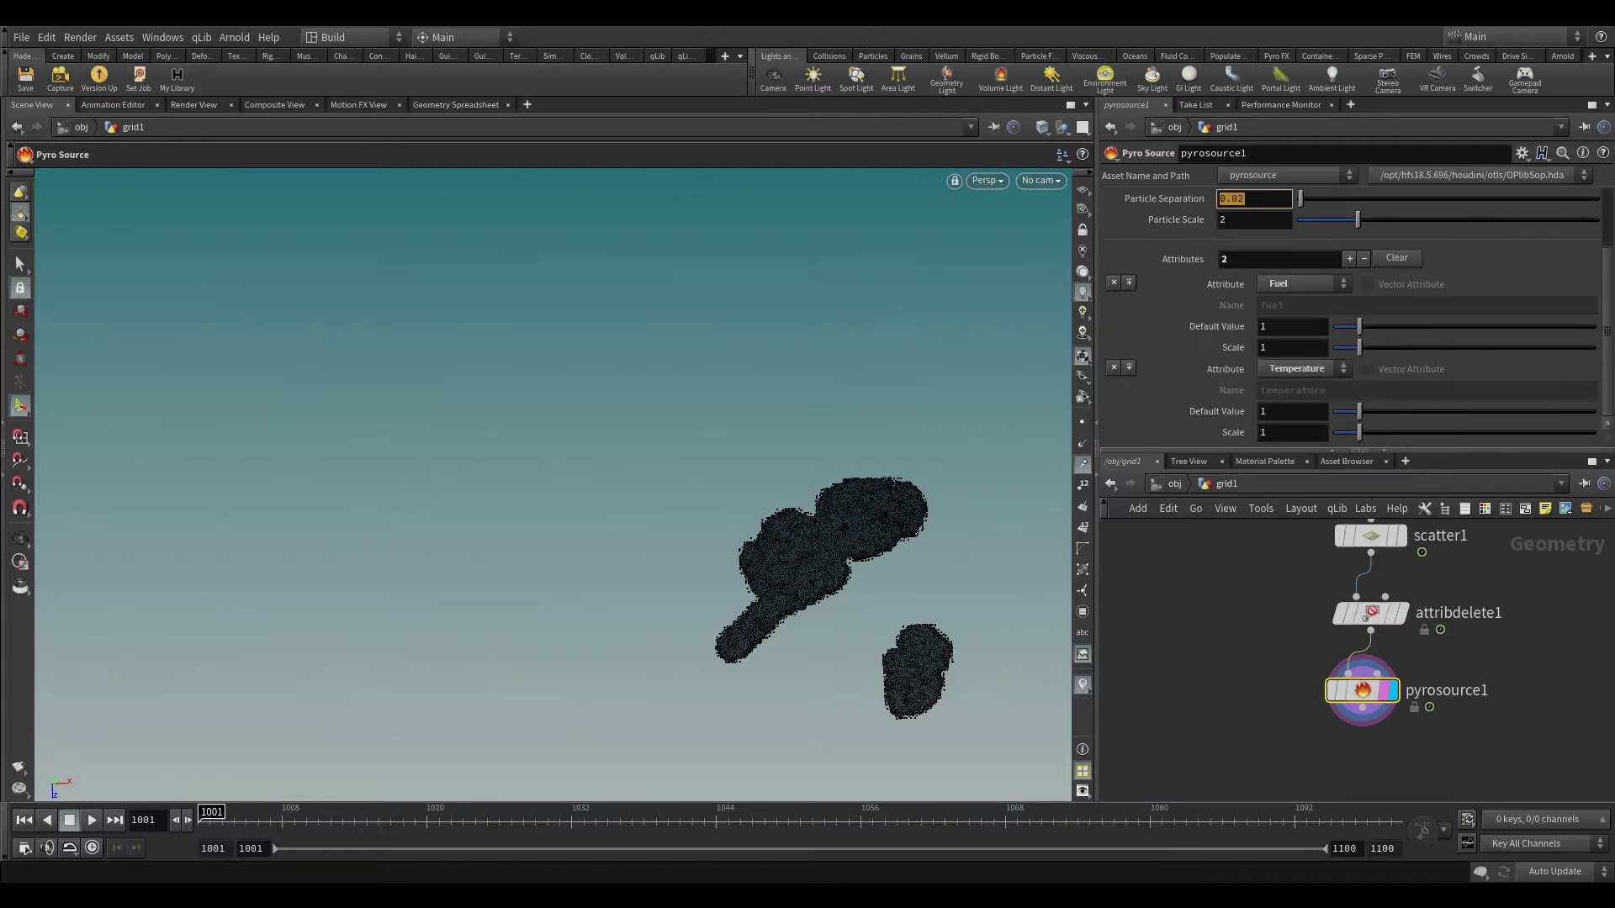
{"action": "left_click", "coordinate": [1287, 285]}
{"action": "left_click", "coordinate": [1275, 334]}
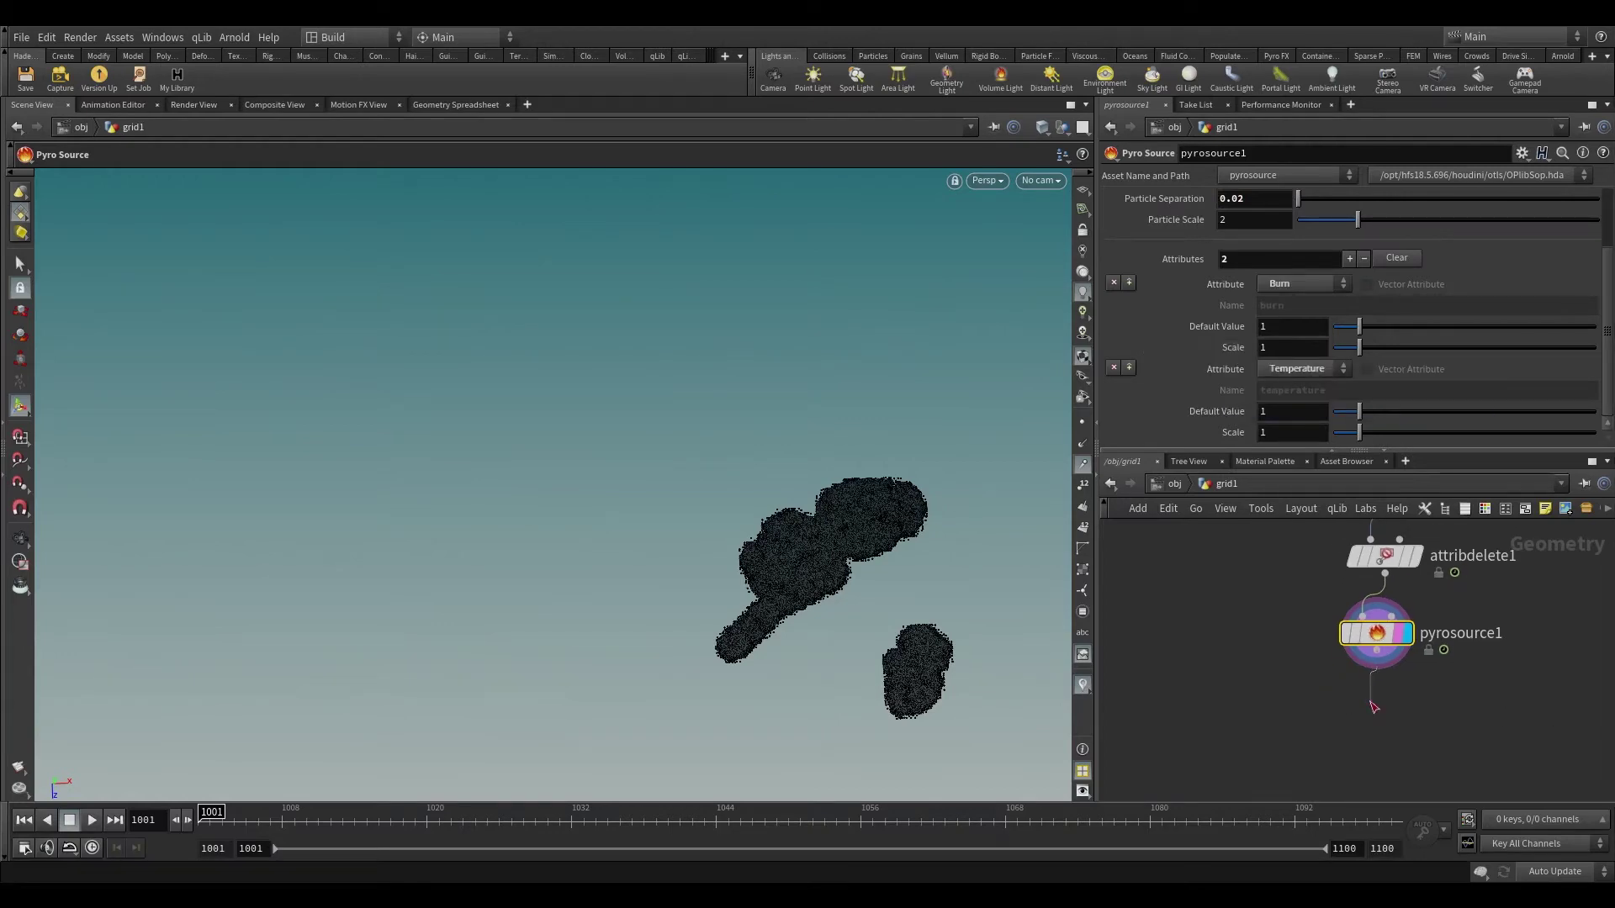
- Add an Attribute Noise node below the Pyro Source node and display it
{"action": "key", "text": "Tab"}
{"action": "type", "text": "at n"}
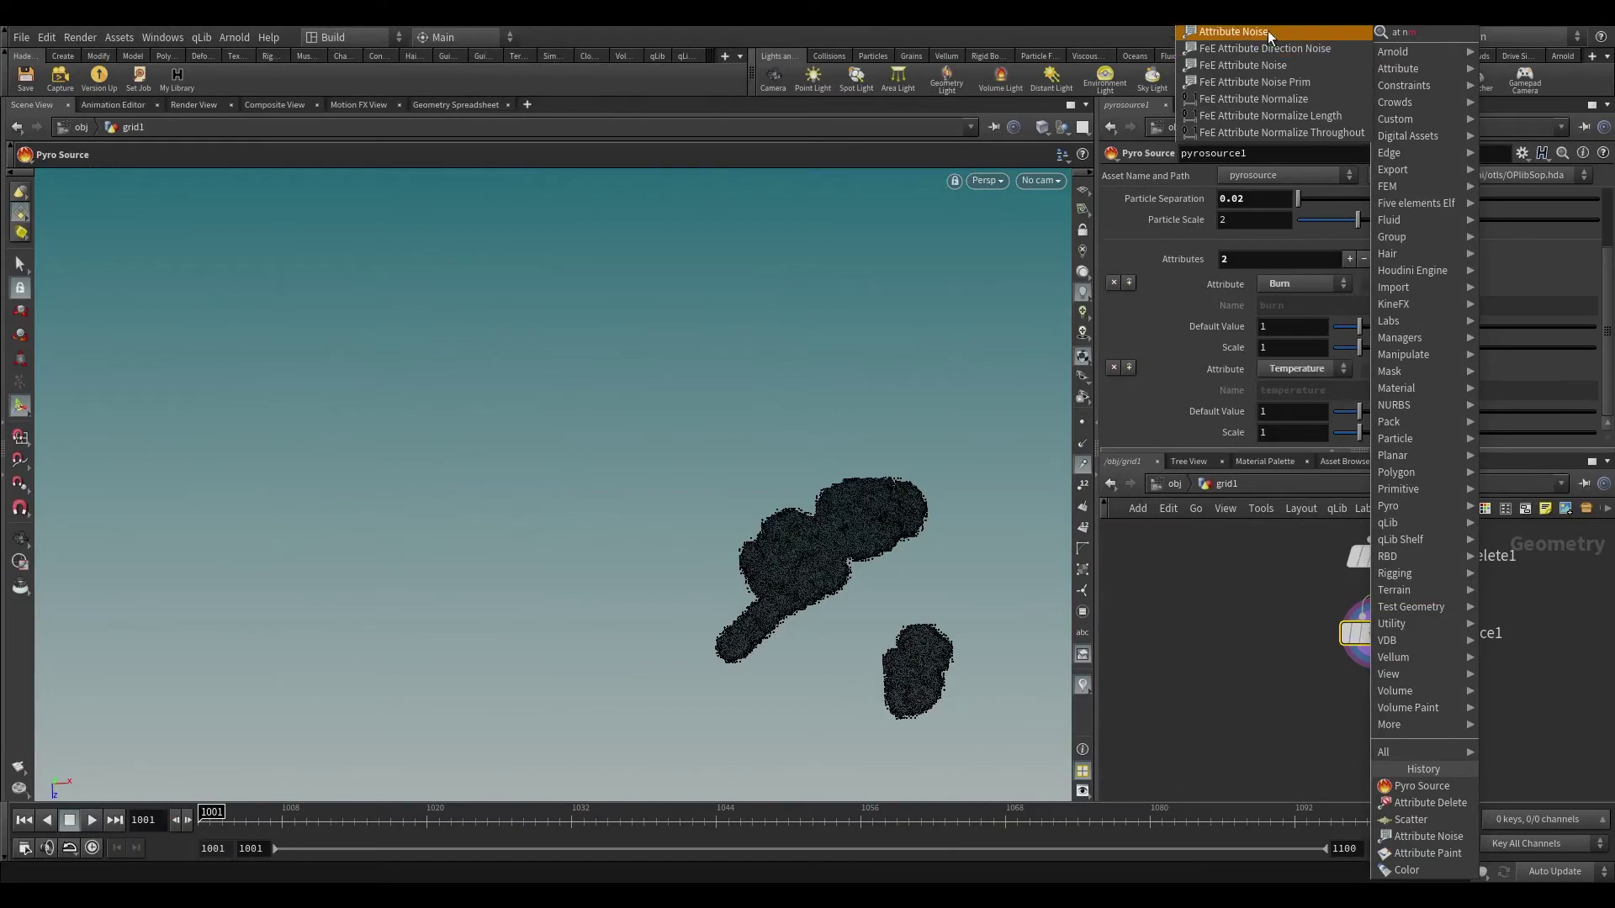
{"action": "left_click", "coordinate": [1268, 31]}
{"action": "left_click", "coordinate": [1400, 709]}
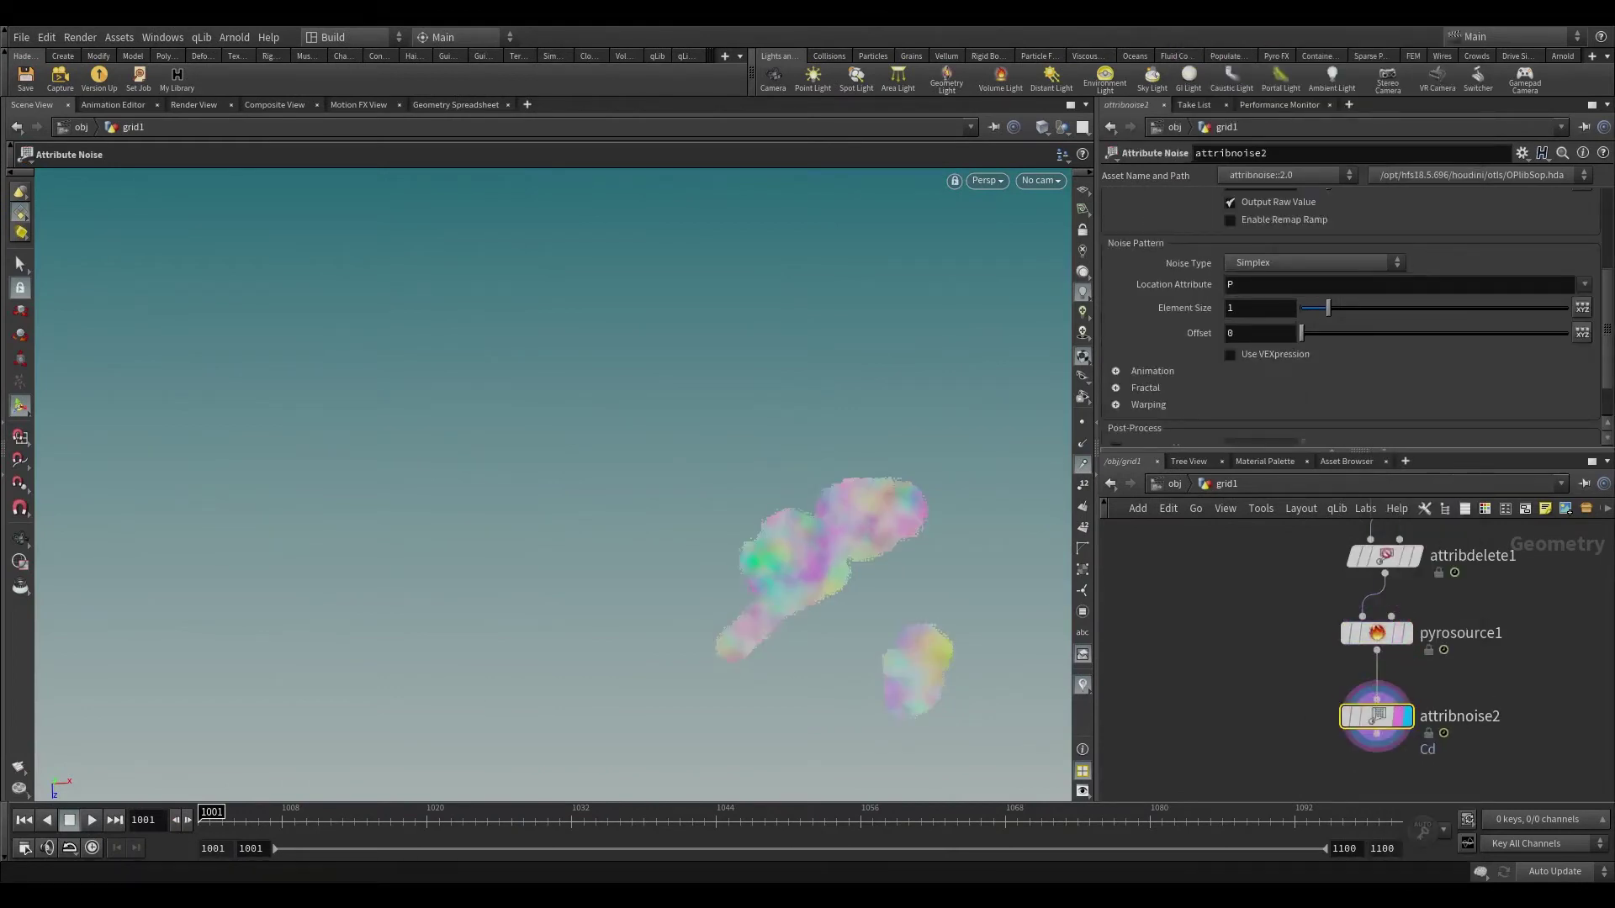
- Make the new Attribute Noise affect the float attribute burn instead of the vector Cd
{"action": "scroll", "coordinate": [1210, 324], "scroll_direction": "up", "scroll_amount": 4}
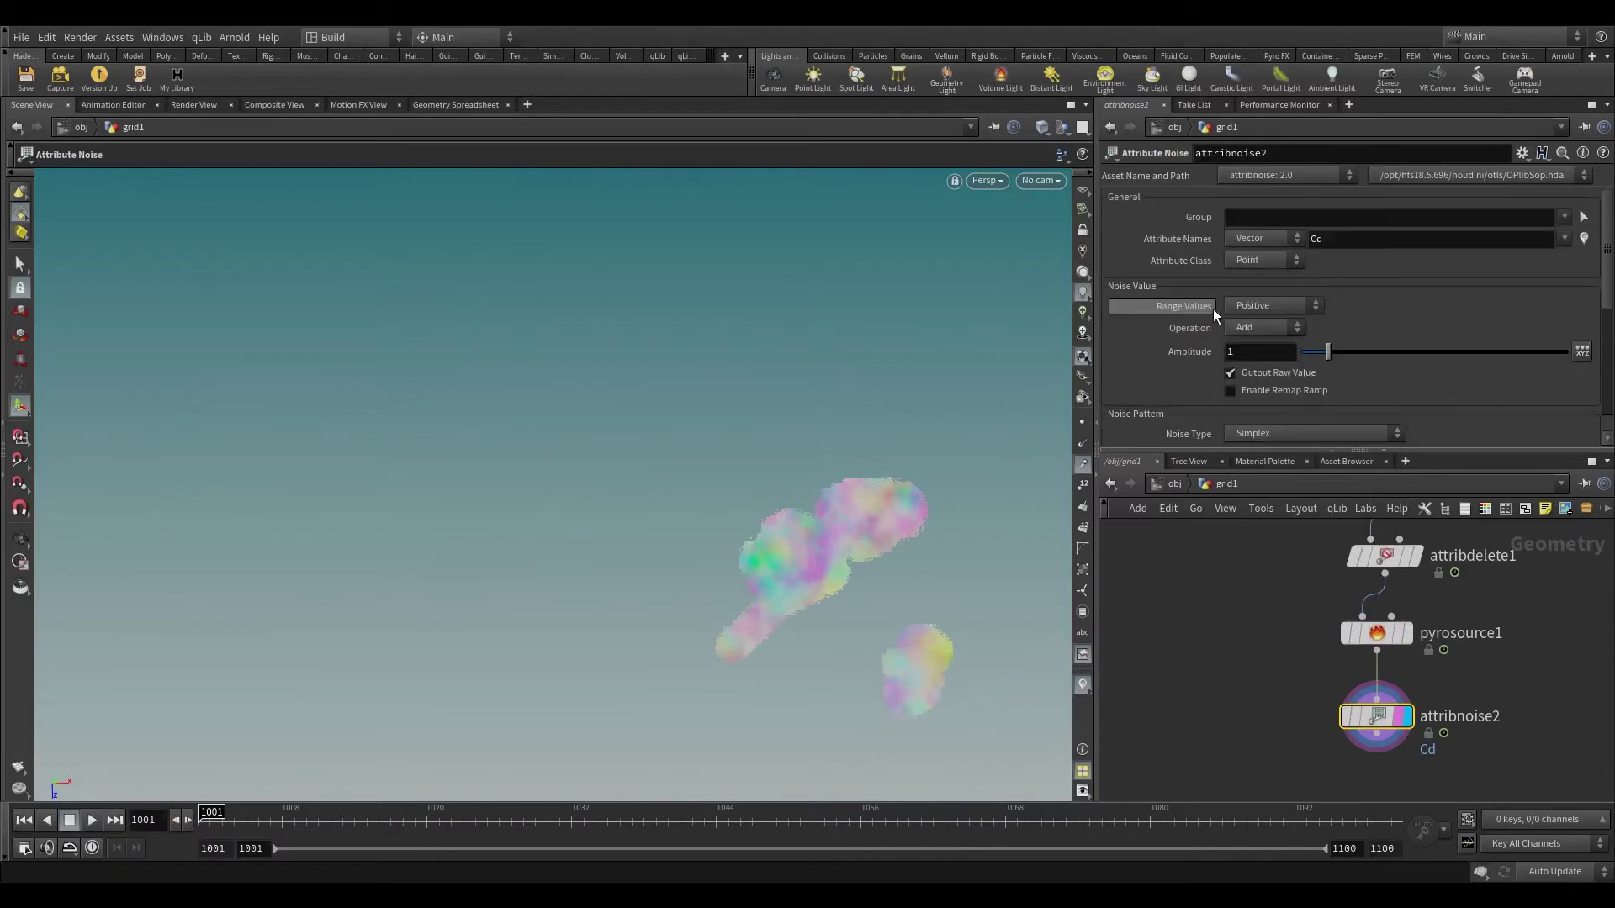
{"action": "left_click", "coordinate": [1266, 239]}
{"action": "left_click", "coordinate": [1244, 236]}
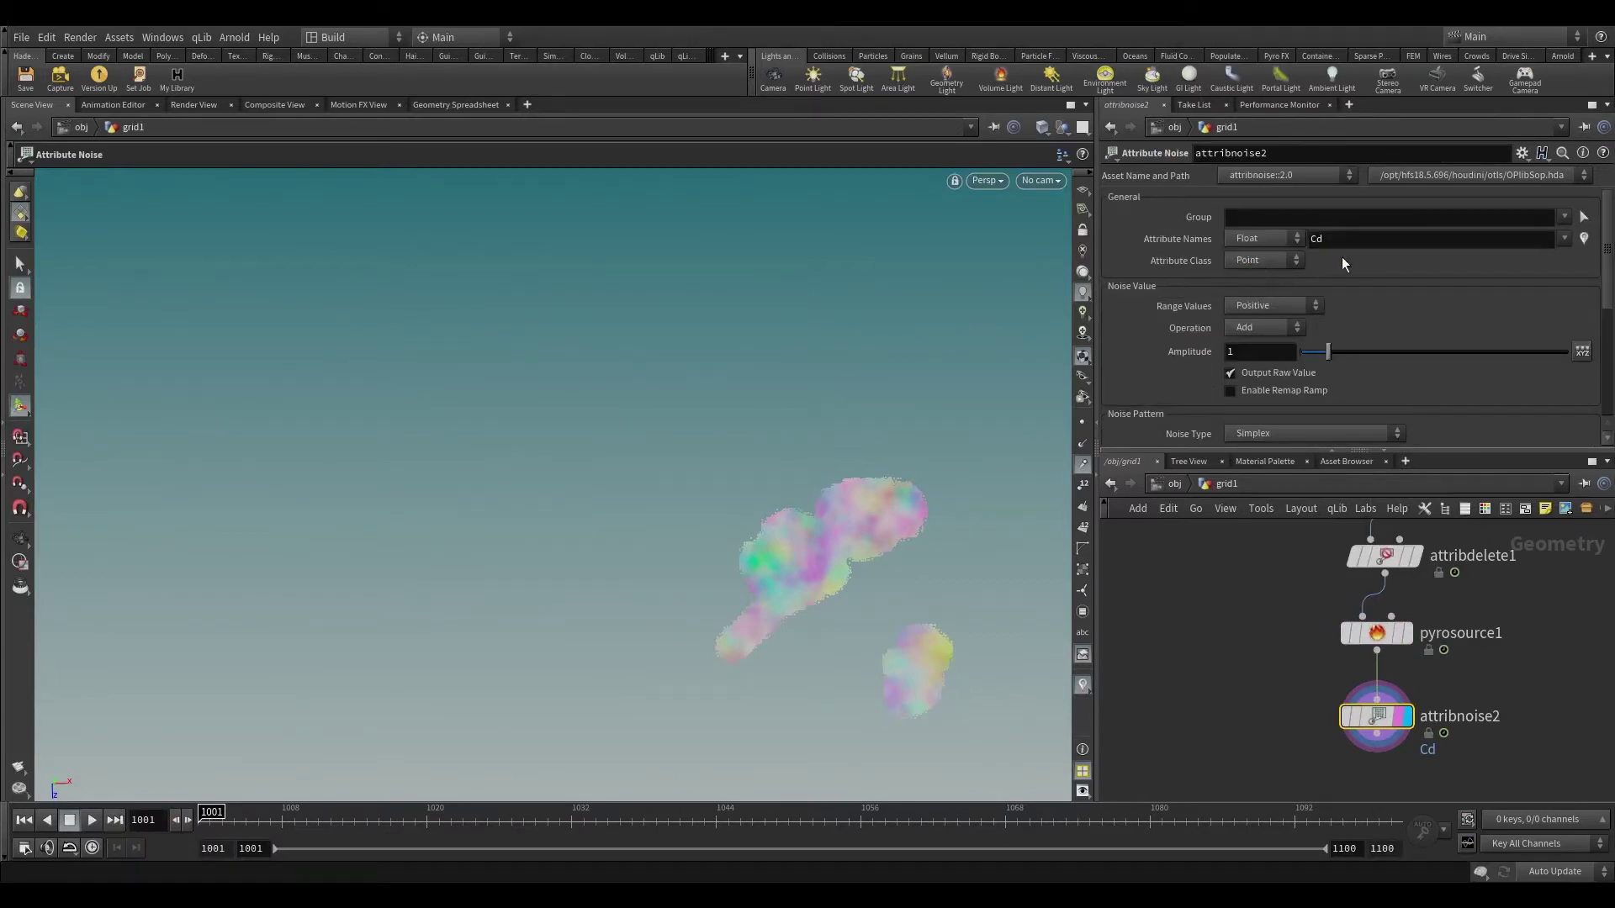
{"action": "left_click_drag", "start_coordinate": [1312, 239], "coordinate": [1550, 238]}
{"action": "key", "text": "BackSpace"}
{"action": "left_click", "coordinate": [1563, 238]}
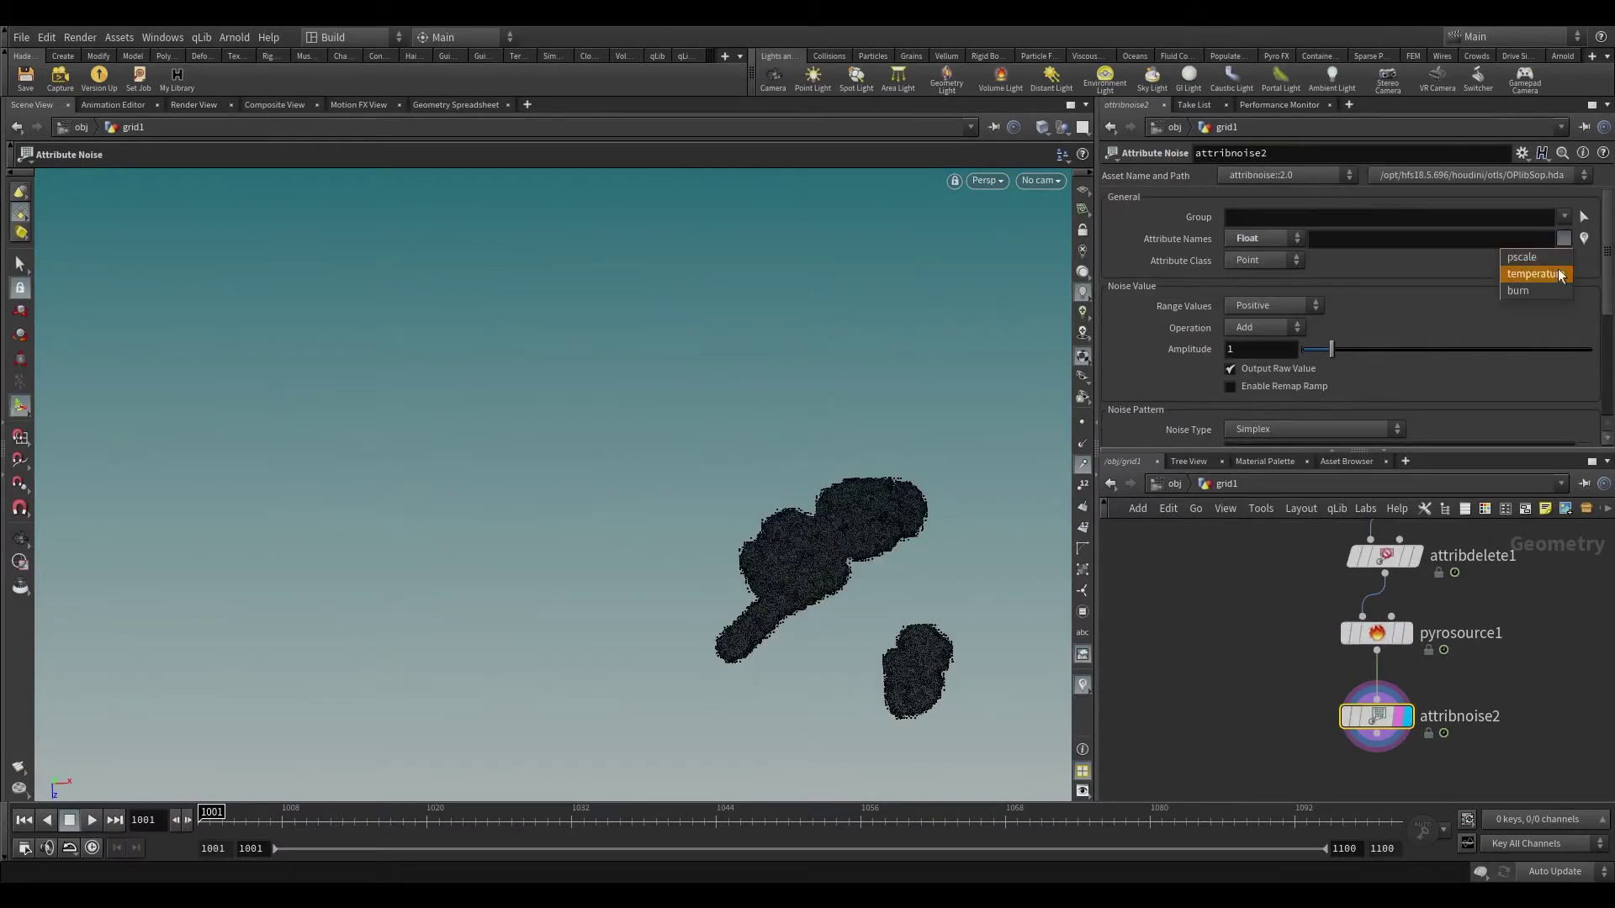
{"action": "left_click", "coordinate": [1545, 283]}
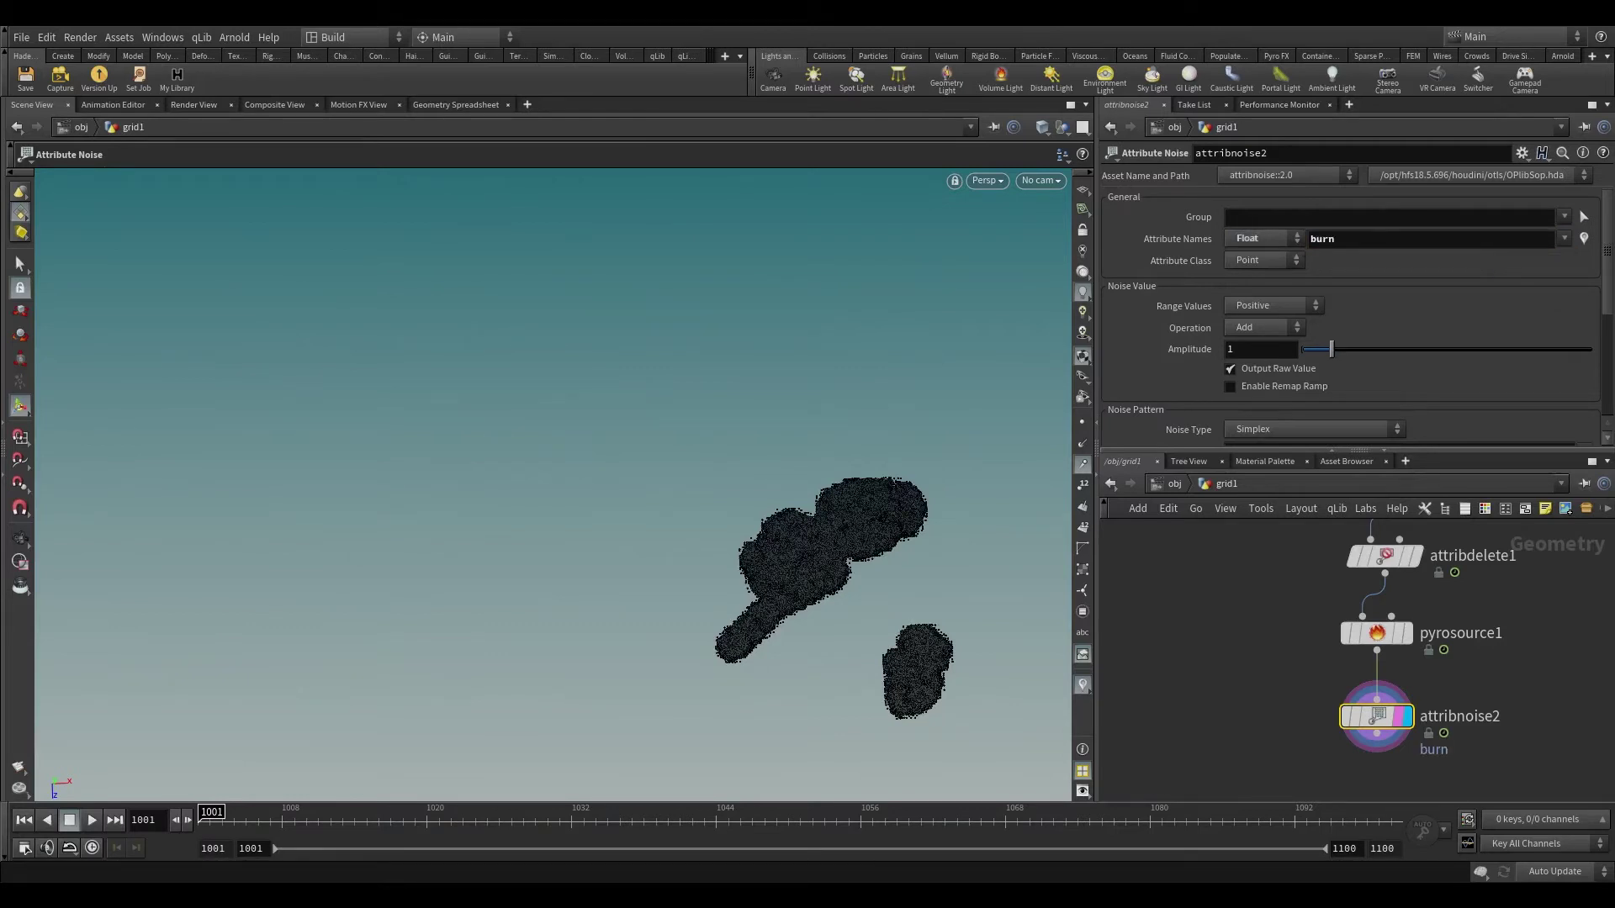
- Set the burn noise's operation to Multiply and its amplitude to 2
{"action": "left_click", "coordinate": [1261, 328]}
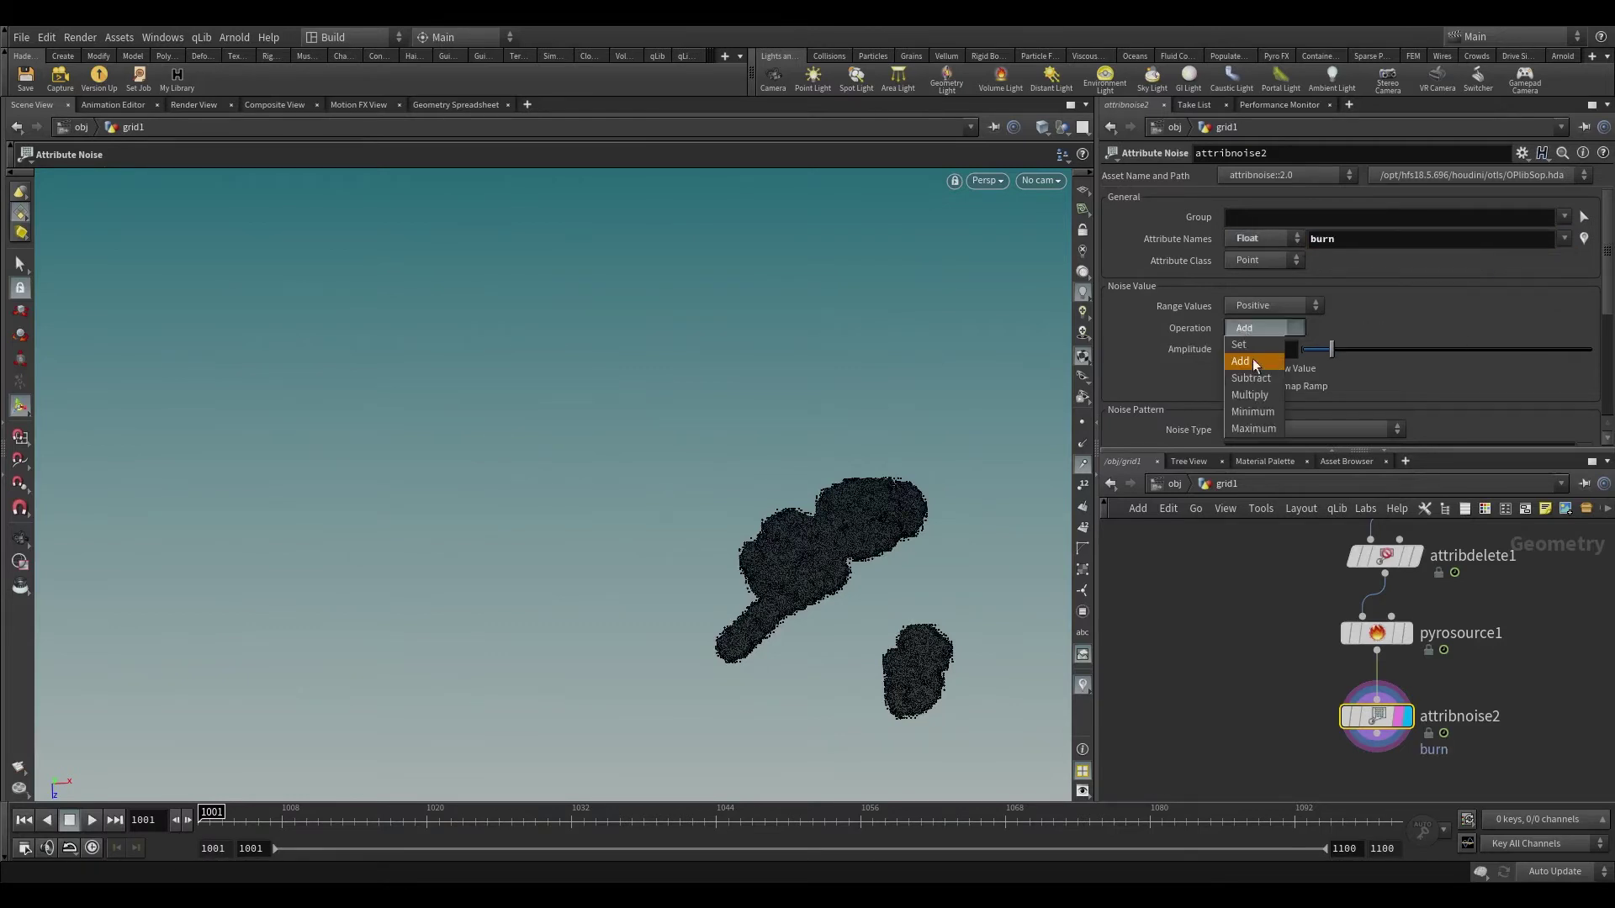
{"action": "left_click", "coordinate": [1254, 389]}
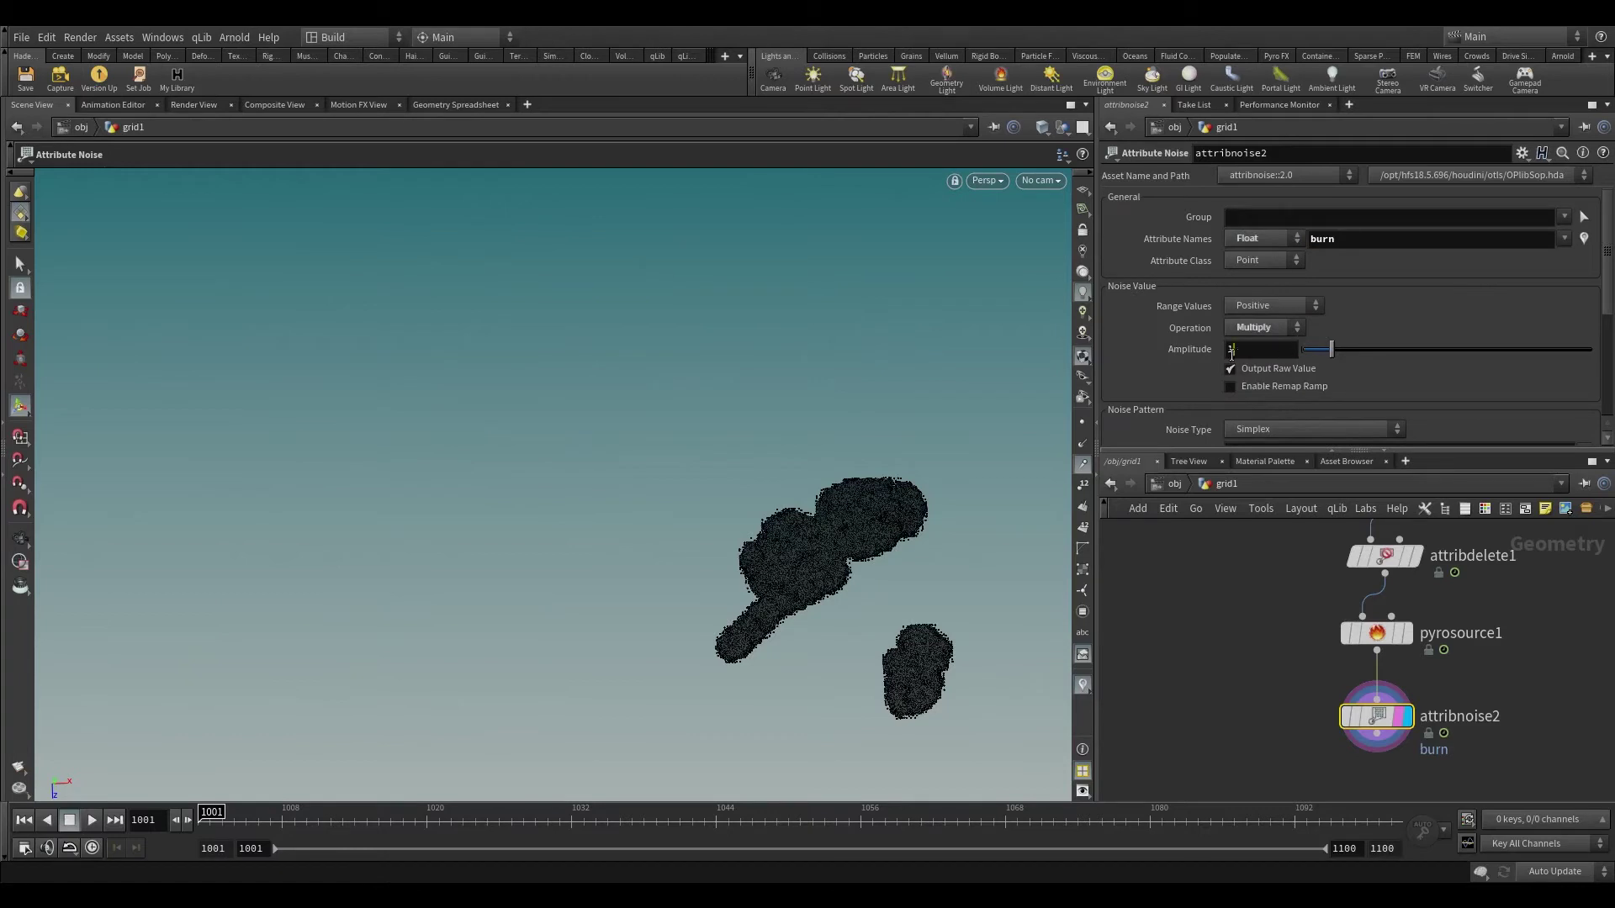
{"action": "left_click_drag", "start_coordinate": [1235, 350], "coordinate": [1190, 352]}
{"action": "type", "text": "2"}
{"action": "key", "text": "Return"}
- Turn off Output Raw Value, enable the remap ramp and add a zero-value point about 30% along the ramp
{"action": "left_click", "coordinate": [1231, 369]}
{"action": "left_click", "coordinate": [1246, 387]}
{"action": "scroll", "coordinate": [1247, 387], "scroll_direction": "down", "scroll_amount": 3}
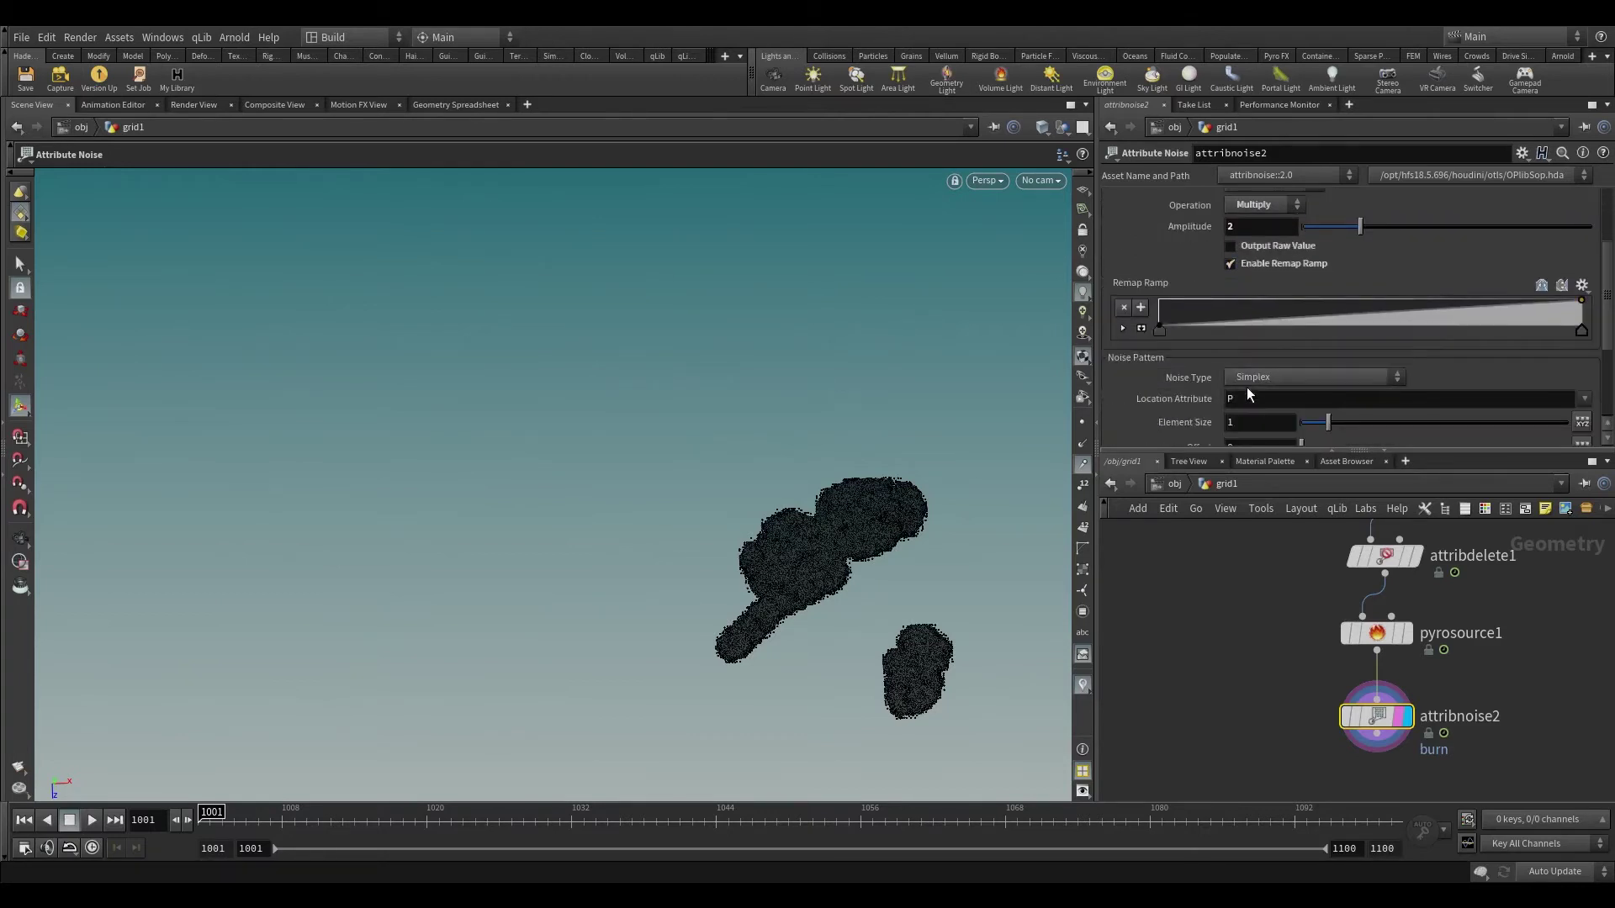
{"action": "left_click_drag", "start_coordinate": [1286, 320], "coordinate": [1289, 358]}
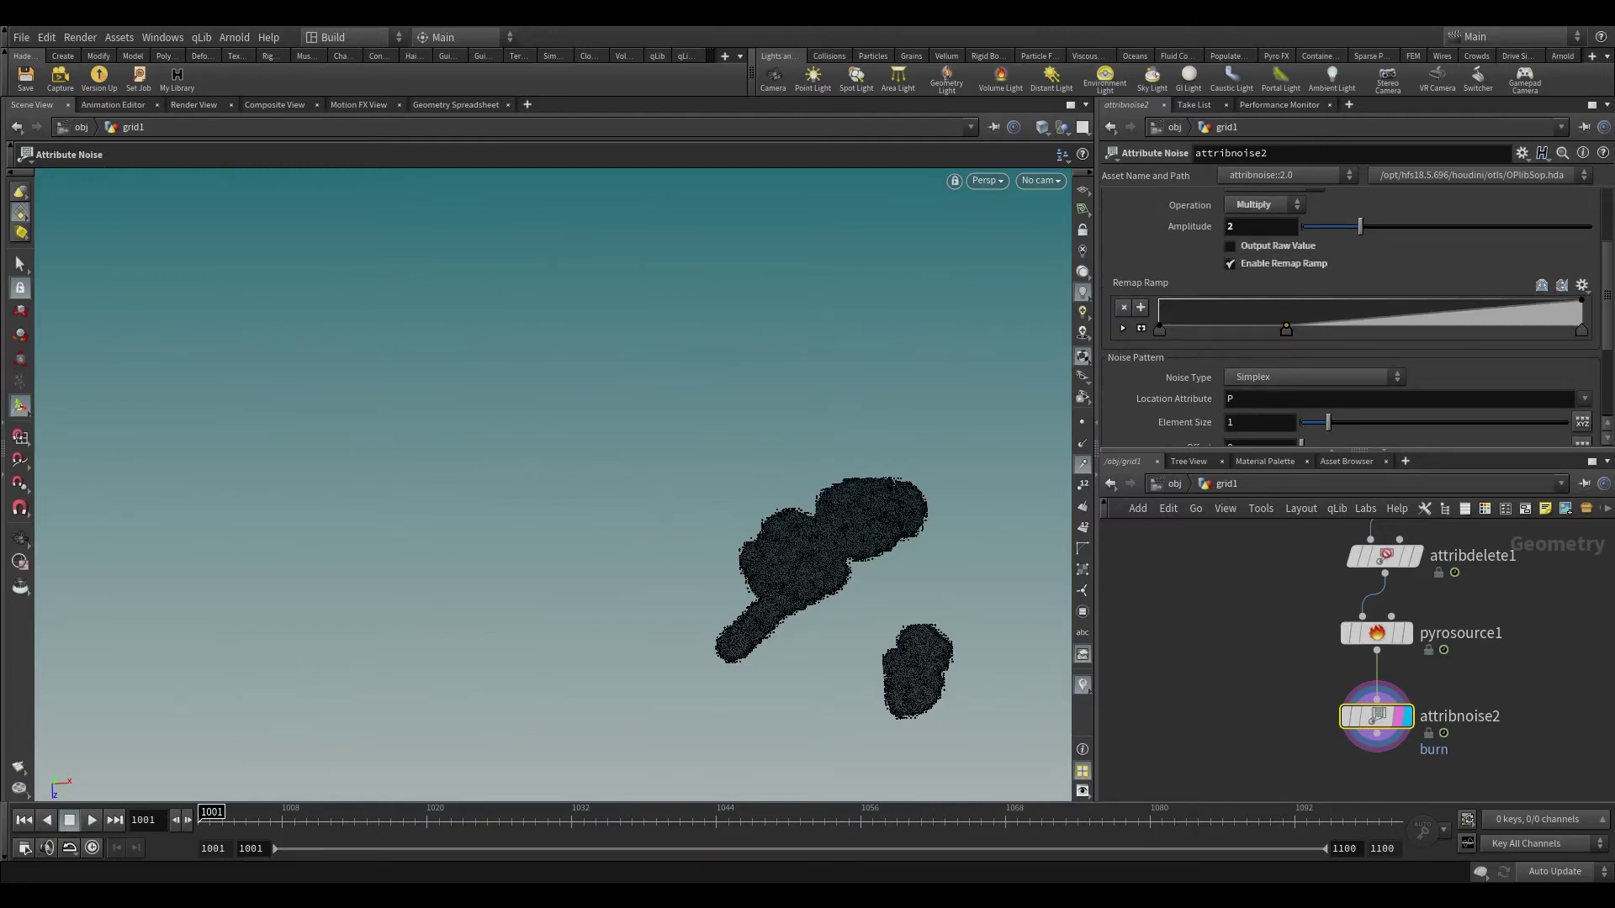
- Set the burn noise's element size to 0.4 and its offset to 50
{"action": "scroll", "coordinate": [1163, 330], "scroll_direction": "down", "scroll_amount": 2}
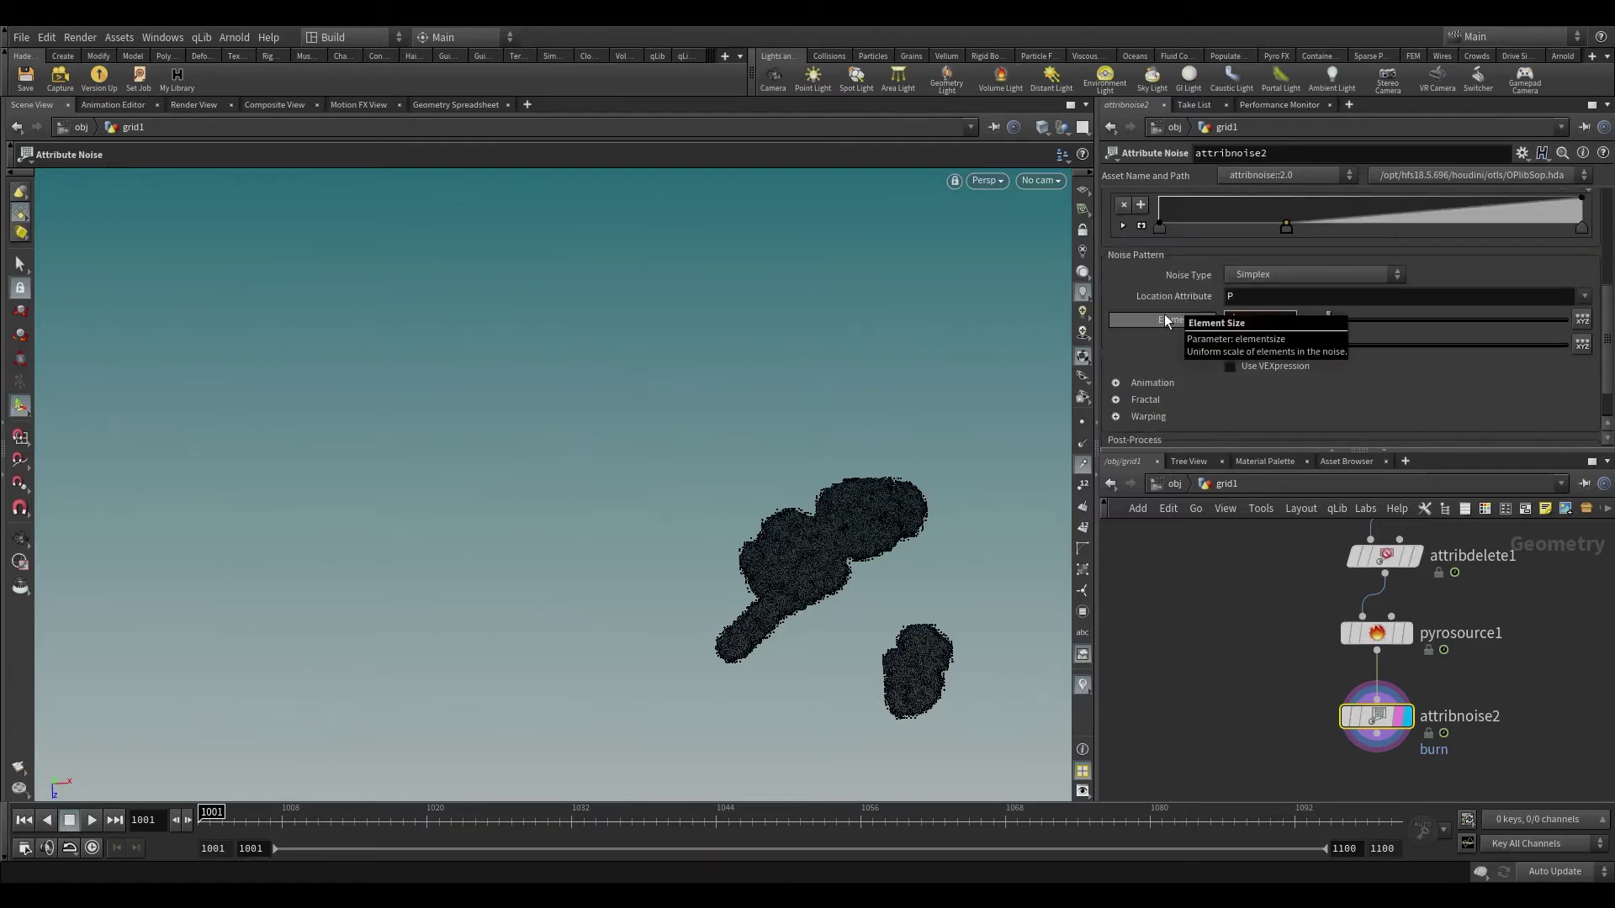
{"action": "scroll", "coordinate": [1166, 321], "scroll_direction": "down", "scroll_amount": 5, "text": "ctrl"}
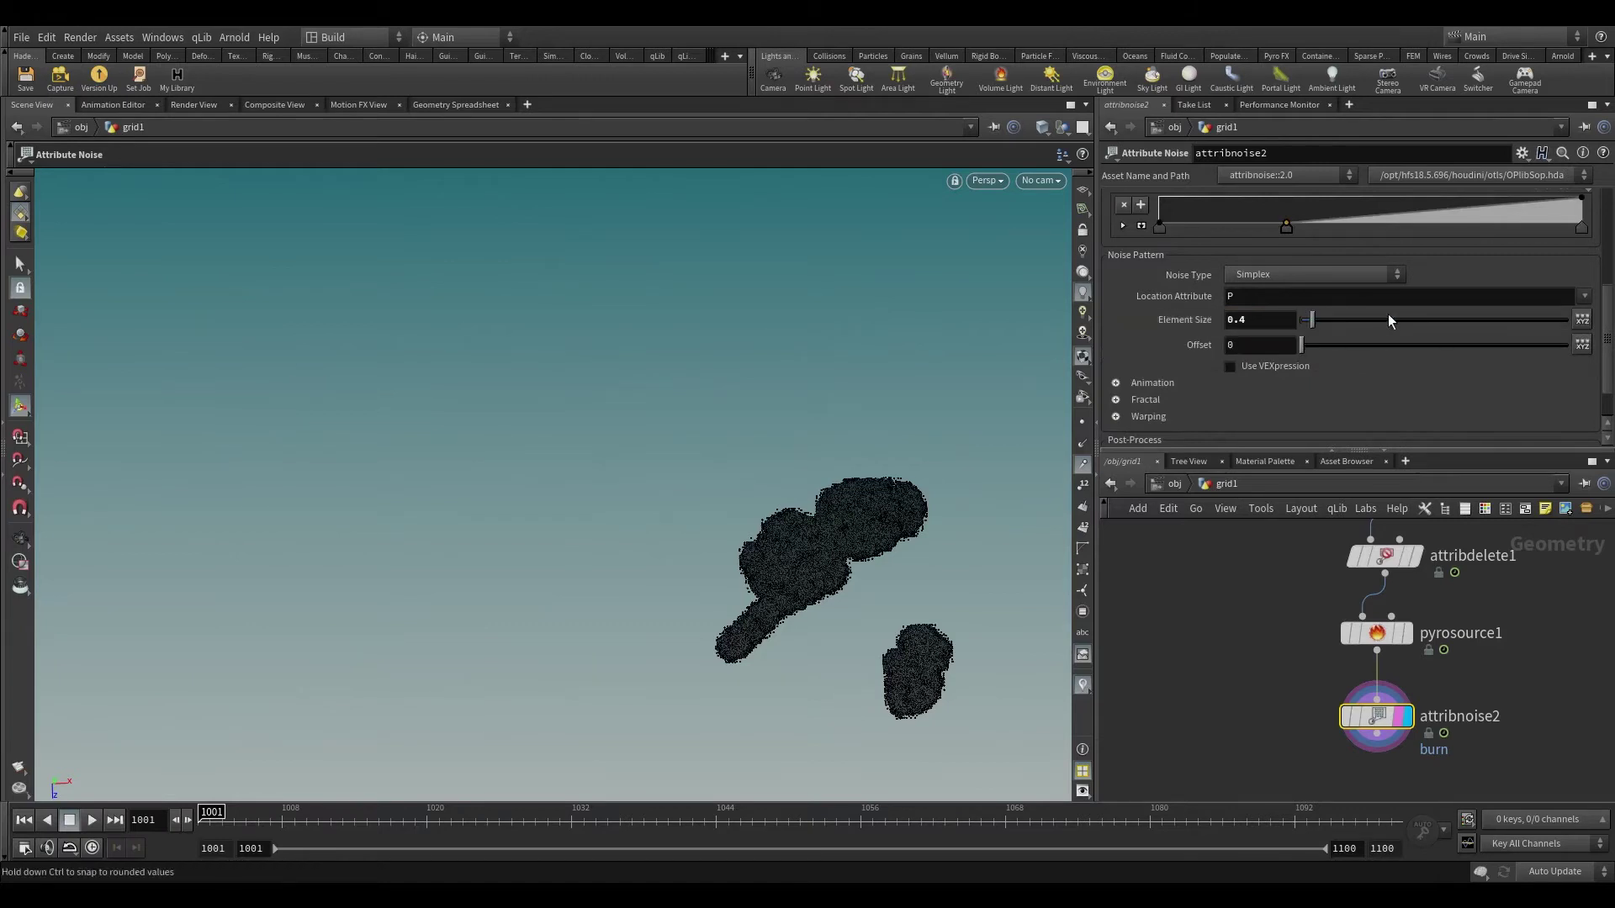
{"action": "double_click", "coordinate": [1282, 342]}
{"action": "type", "text": "50"}
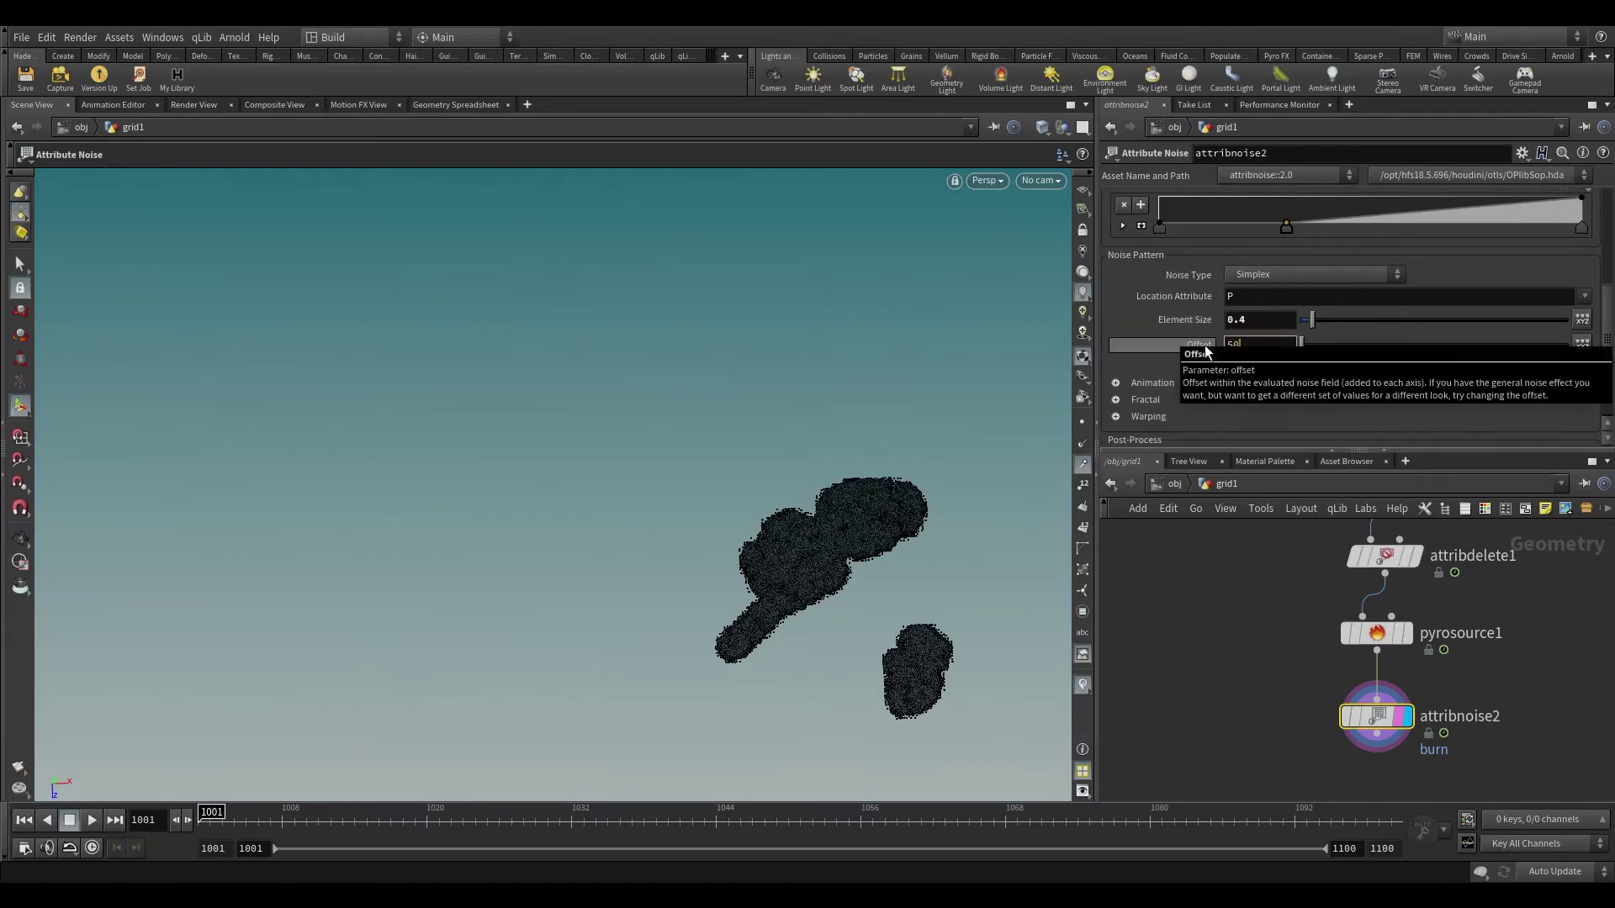
{"action": "scroll", "coordinate": [1197, 340], "scroll_direction": "down", "scroll_amount": 1}
{"action": "key", "text": "Return"}
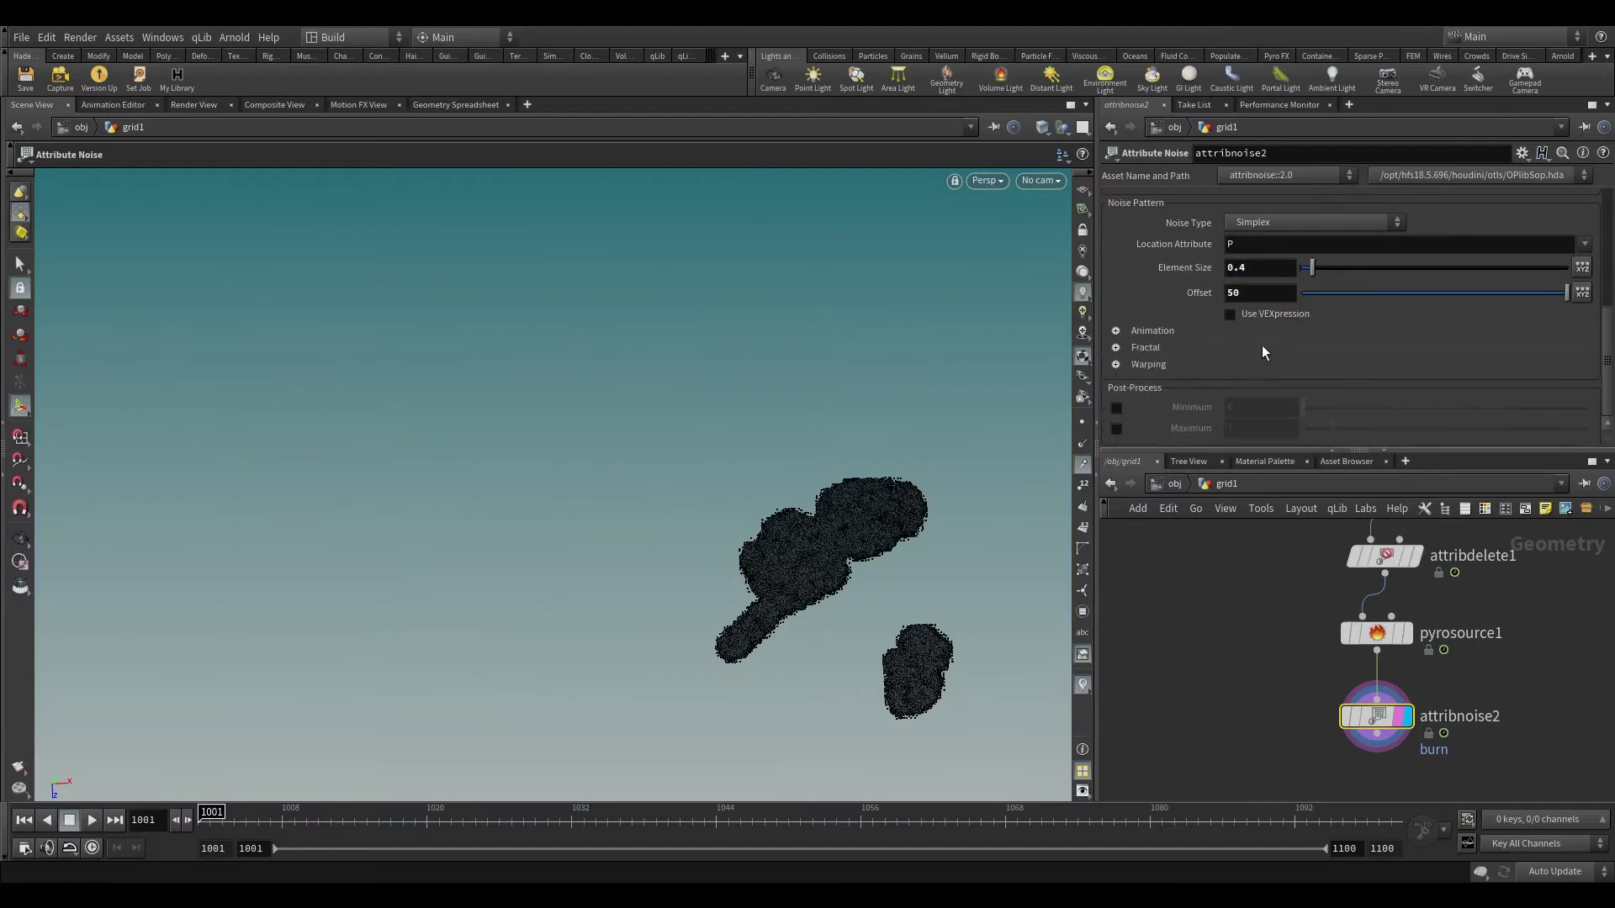
- Enable Animate Noise for the burn noise and set its pulse duration to 3
{"action": "left_click", "coordinate": [1135, 345]}
{"action": "left_click", "coordinate": [1144, 347]}
{"action": "left_click", "coordinate": [1174, 333]}
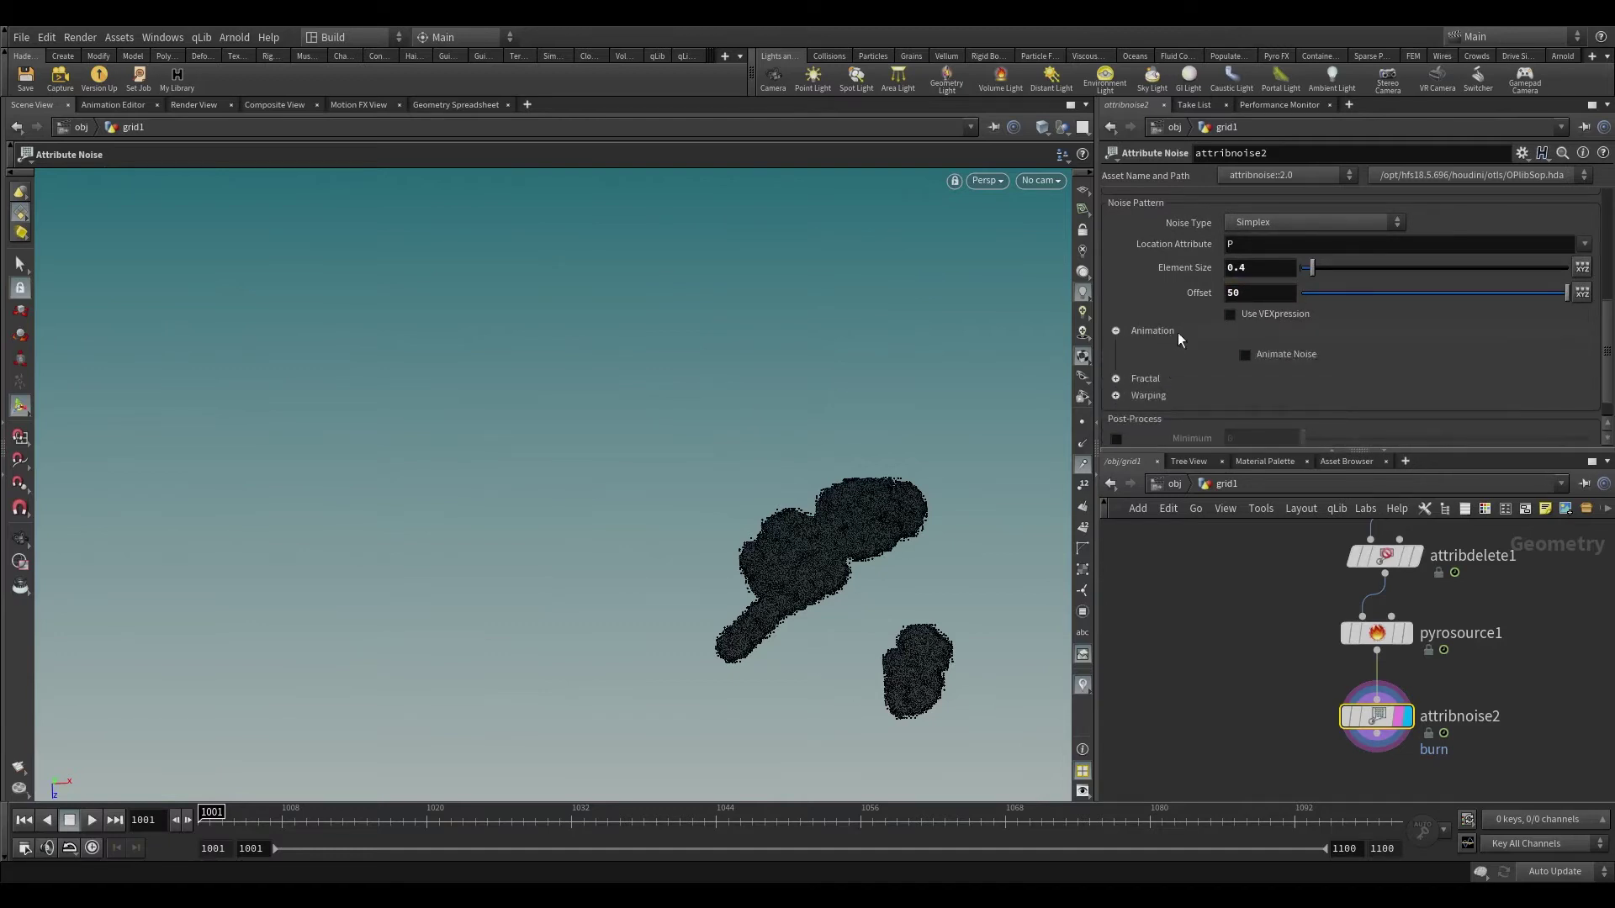
{"action": "left_click", "coordinate": [1286, 354]}
{"action": "double_click", "coordinate": [1241, 374]}
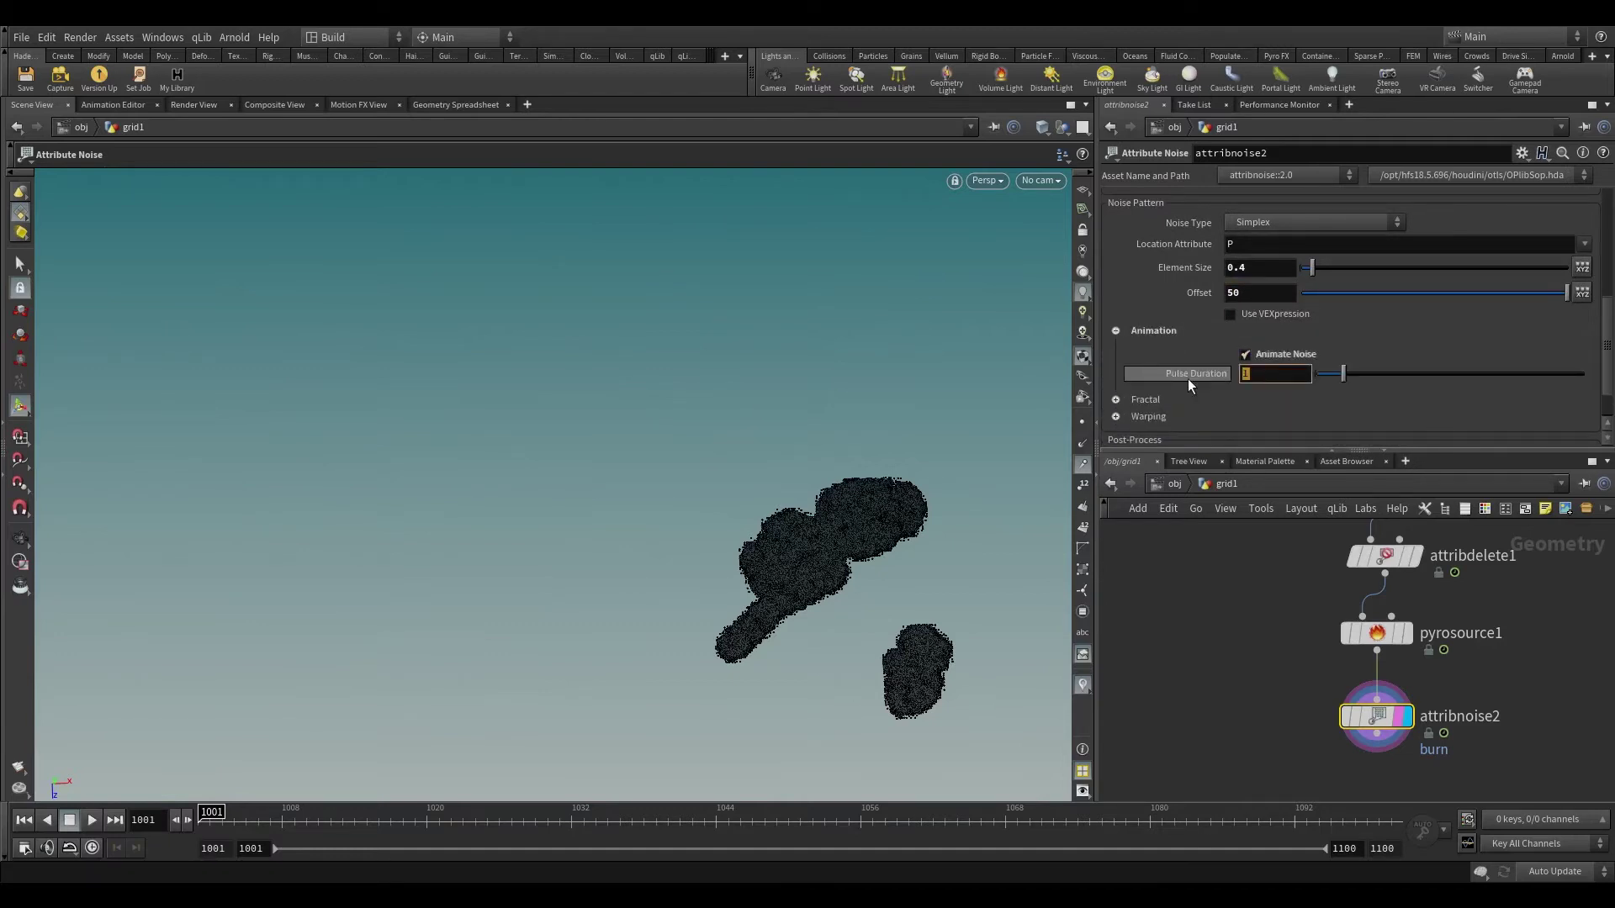
{"action": "type", "text": "3"}
{"action": "key", "text": "Return"}
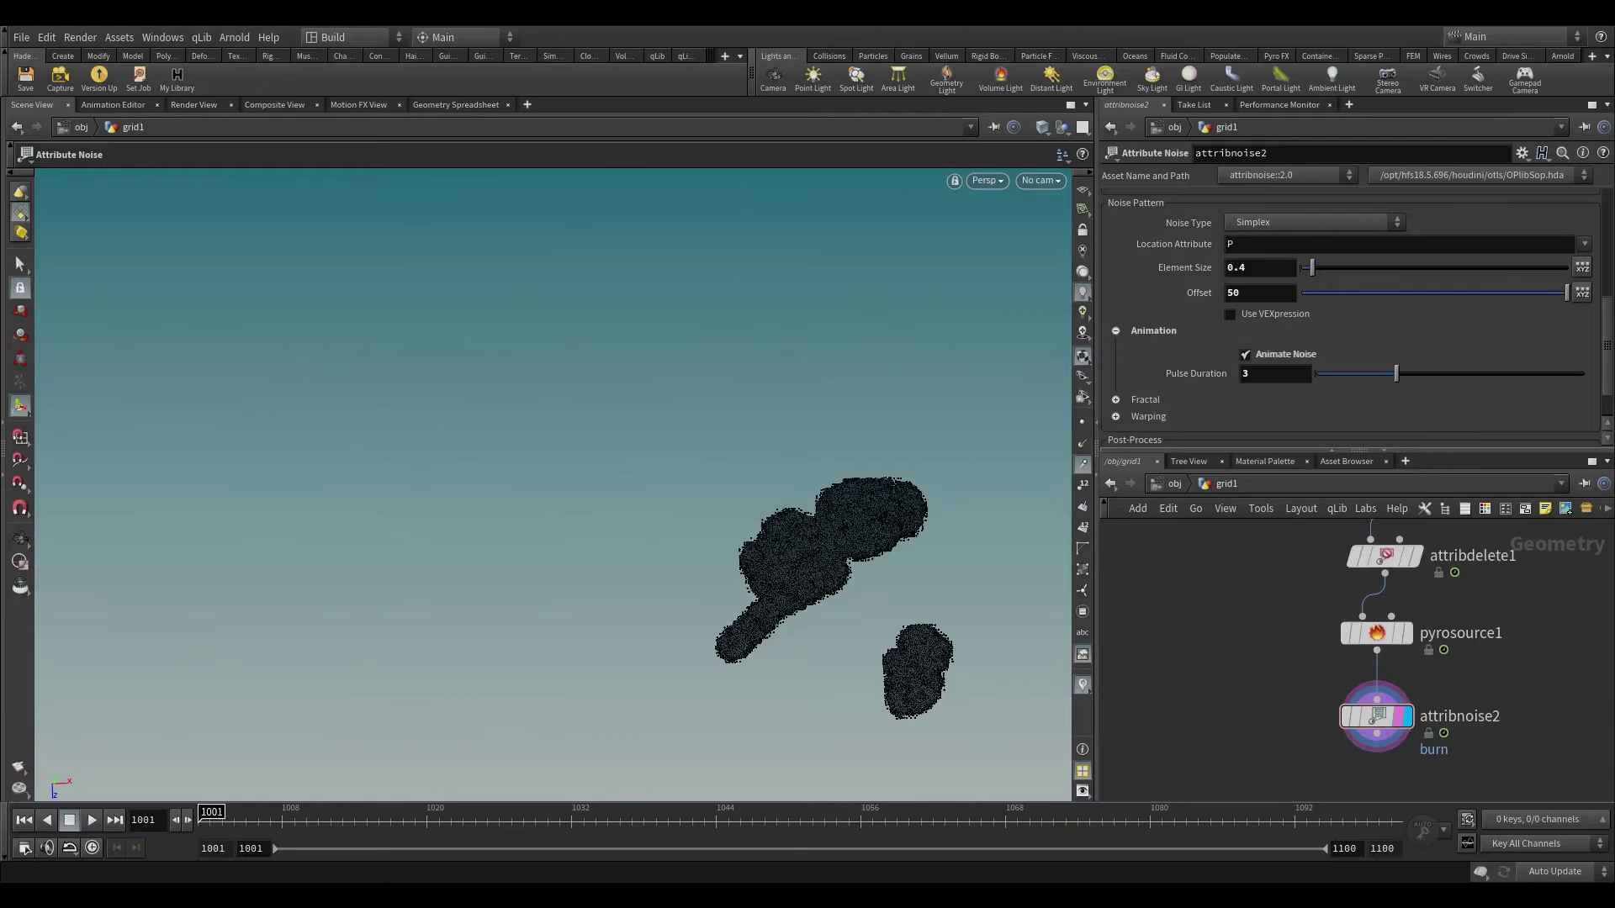
- Add a Volume Rasterize Attributes node below the burn noise node
{"action": "middle_click_drag", "start_coordinate": [1482, 744], "coordinate": [1461, 634]}
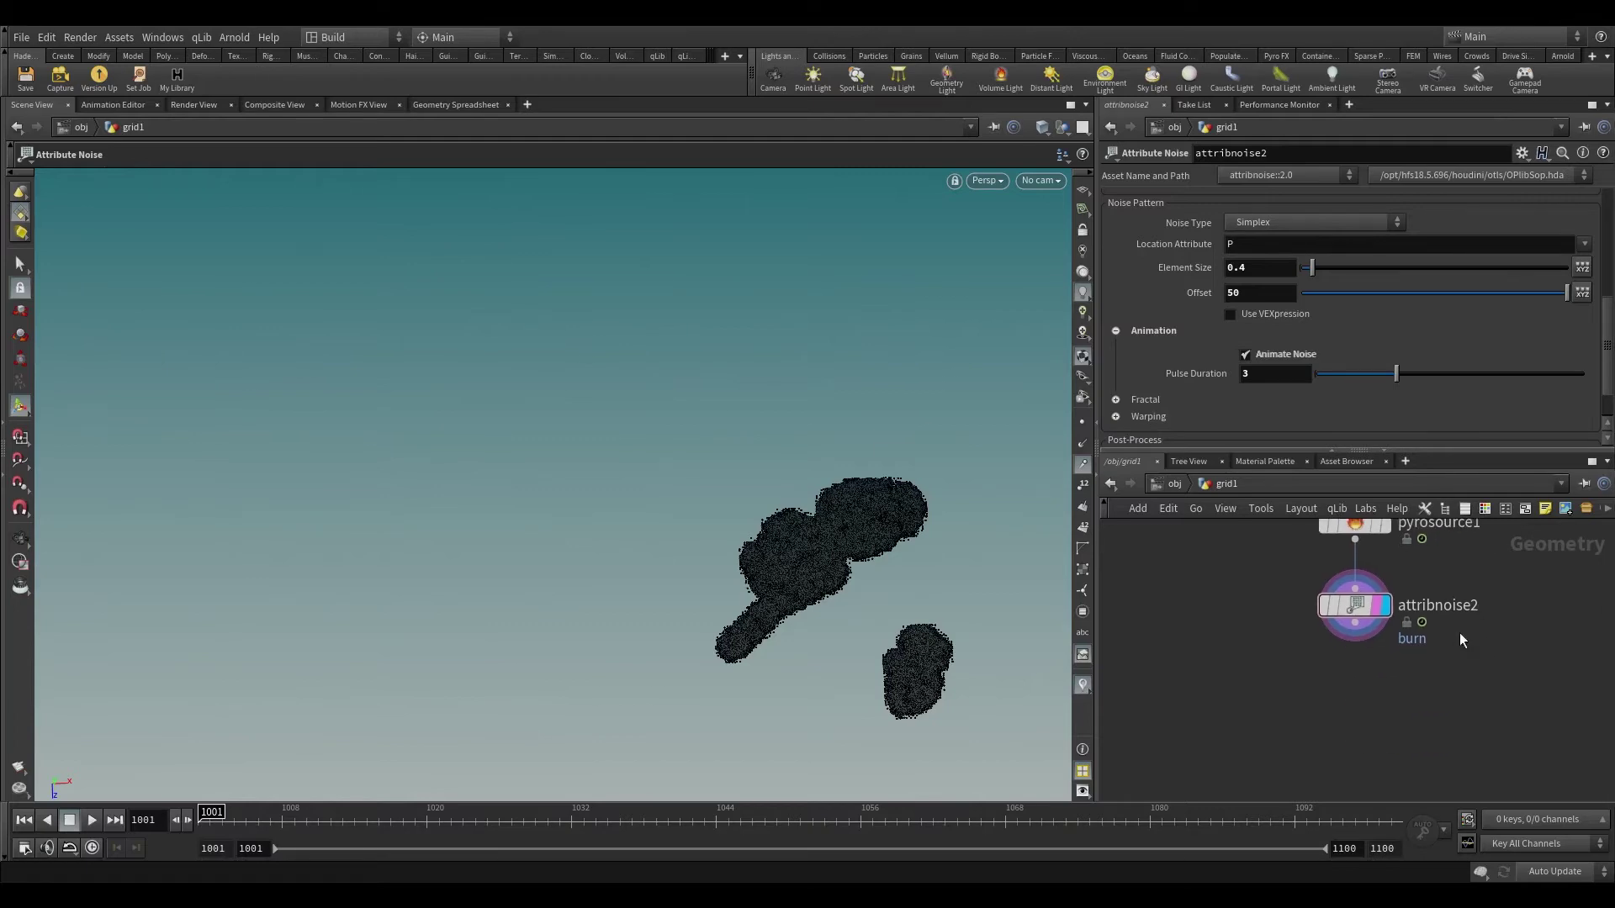
{"action": "key", "text": "Tab"}
{"action": "type", "text": "vra"}
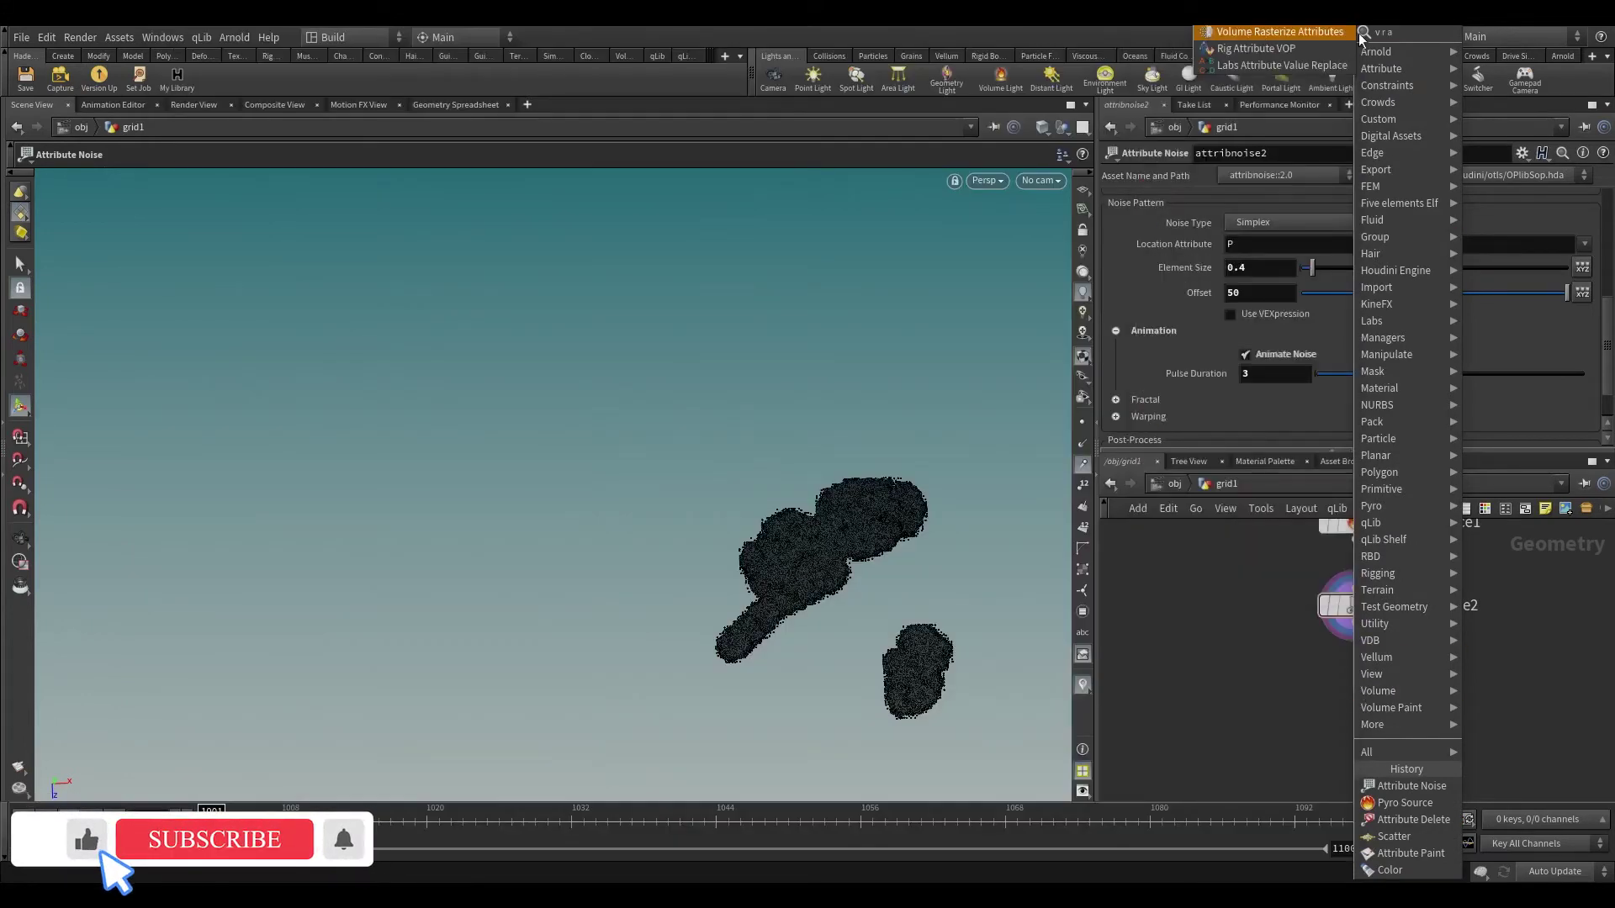
{"action": "key", "text": "Return"}
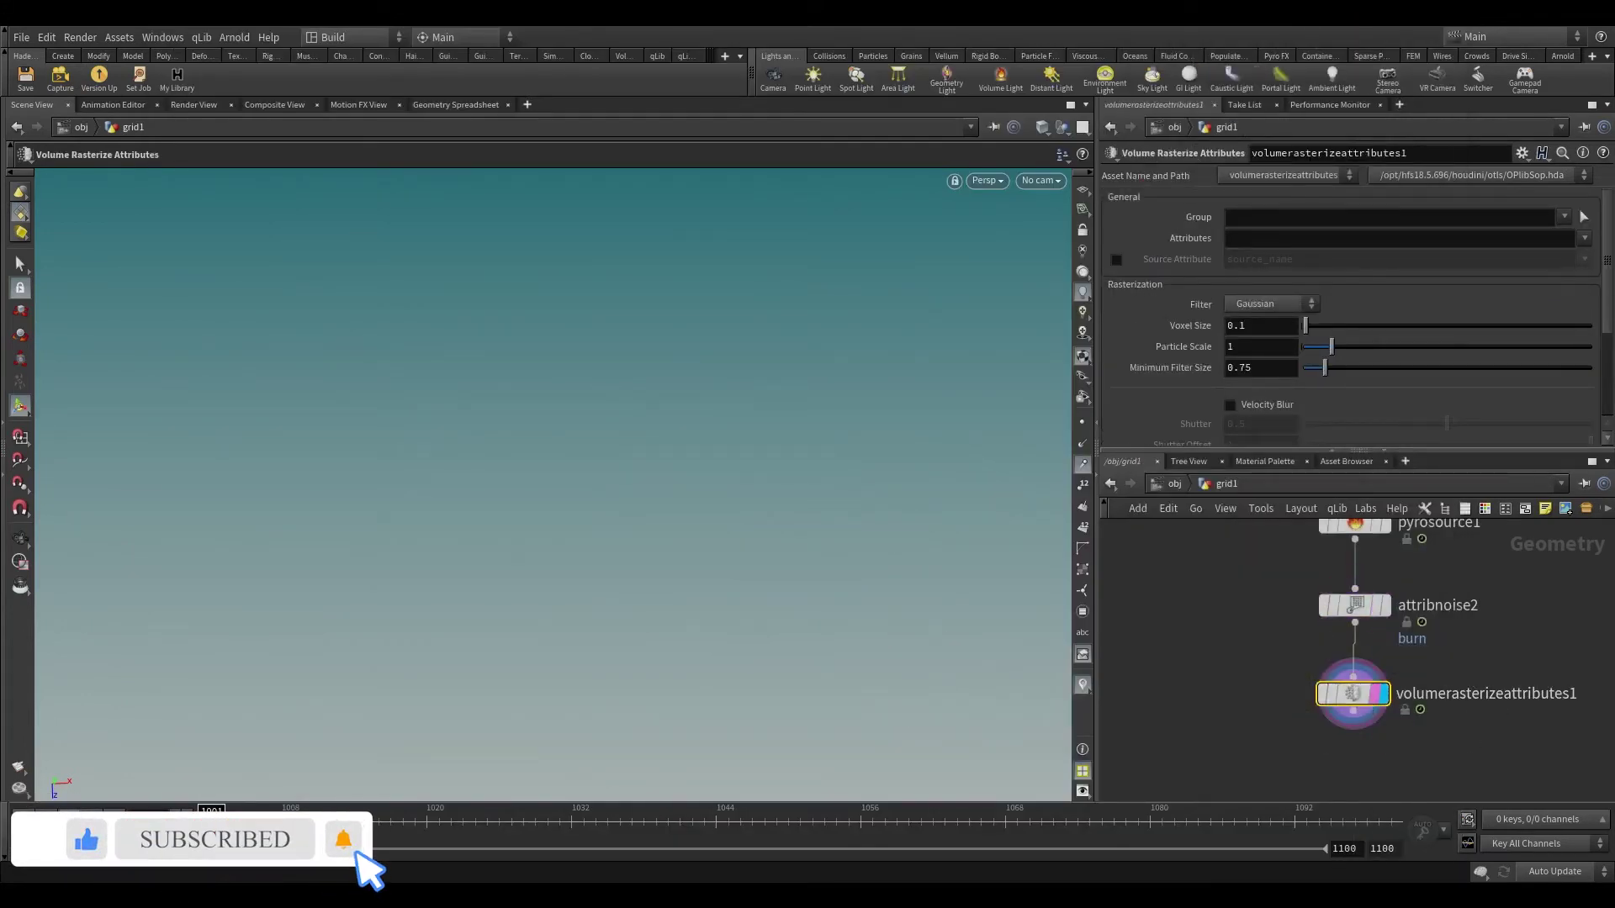
- Choose burn and temperature as the attributes to rasterize into volumes
{"action": "left_click", "coordinate": [1584, 239]}
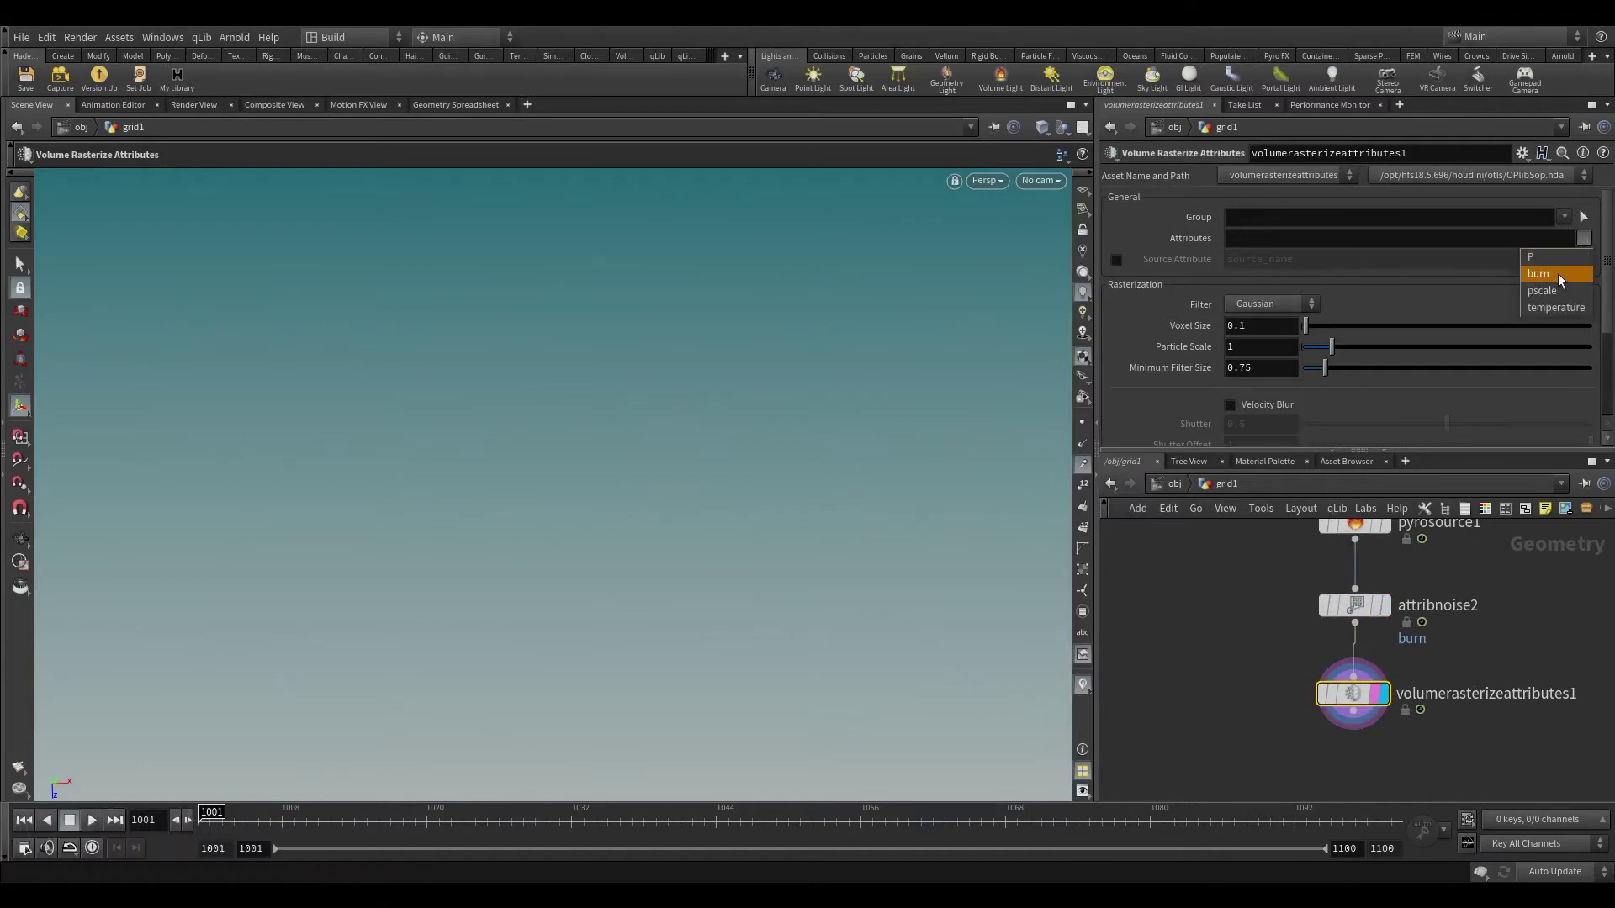
{"action": "left_click", "coordinate": [1539, 273]}
{"action": "left_click", "coordinate": [1584, 241]}
{"action": "left_click", "coordinate": [1579, 308]}
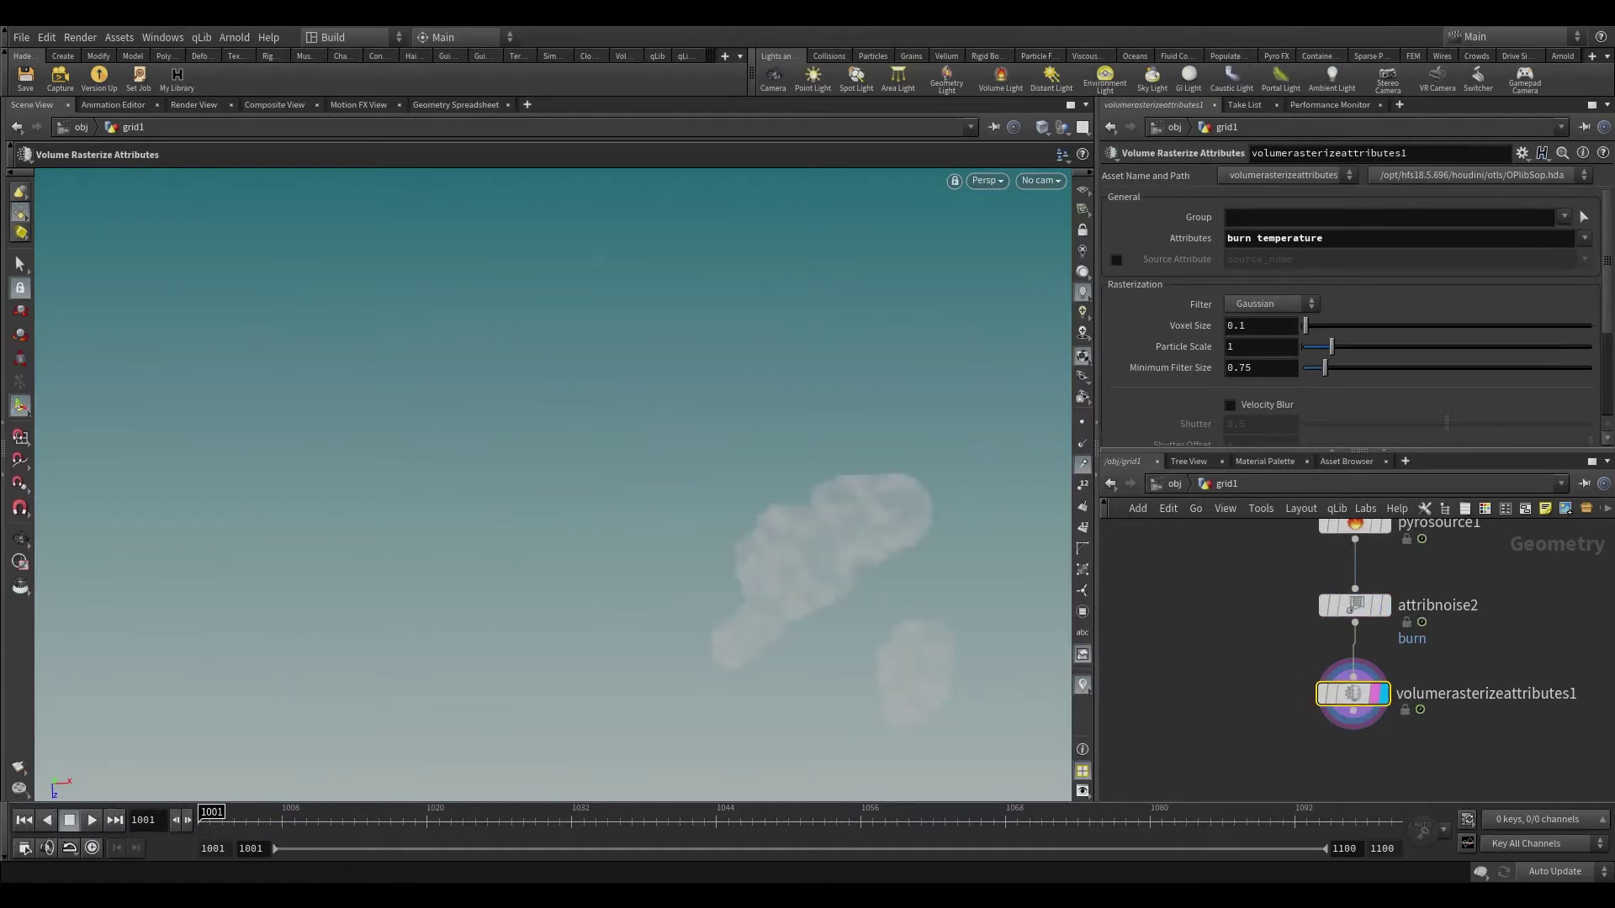
- Set the rasterization voxel size to 0.05 and enable Velocity Blur with a shutter of 1
{"action": "left_click", "coordinate": [1251, 325]}
{"action": "key", "text": "Return"}
{"action": "left_click", "coordinate": [1175, 343]}
{"action": "double_click", "coordinate": [1175, 327]}
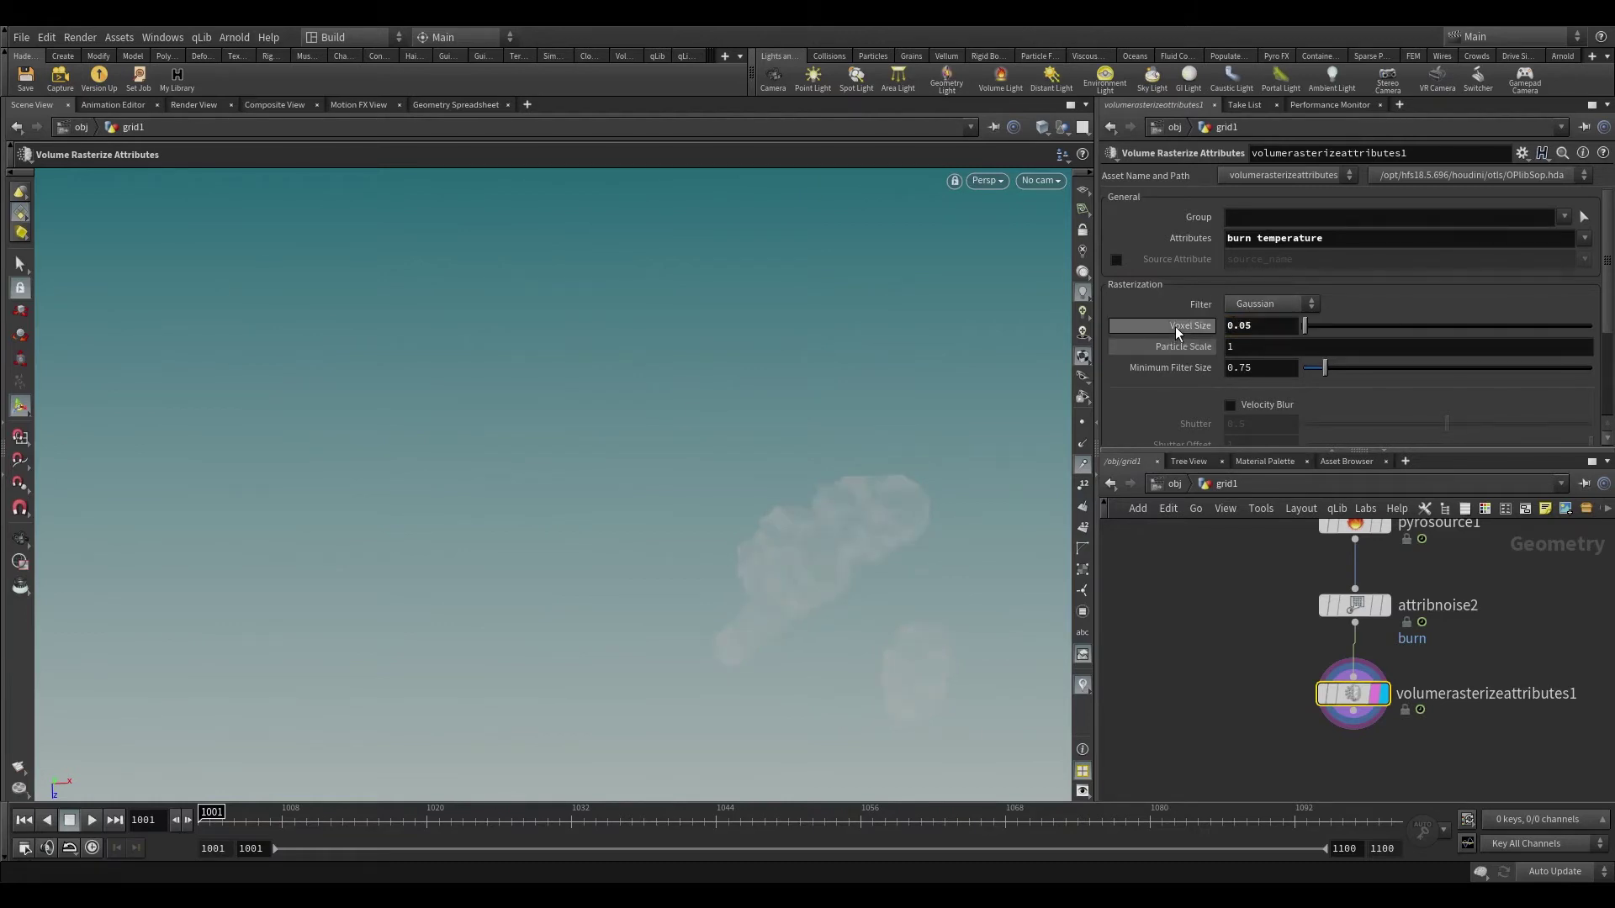
{"action": "left_click", "coordinate": [1232, 406]}
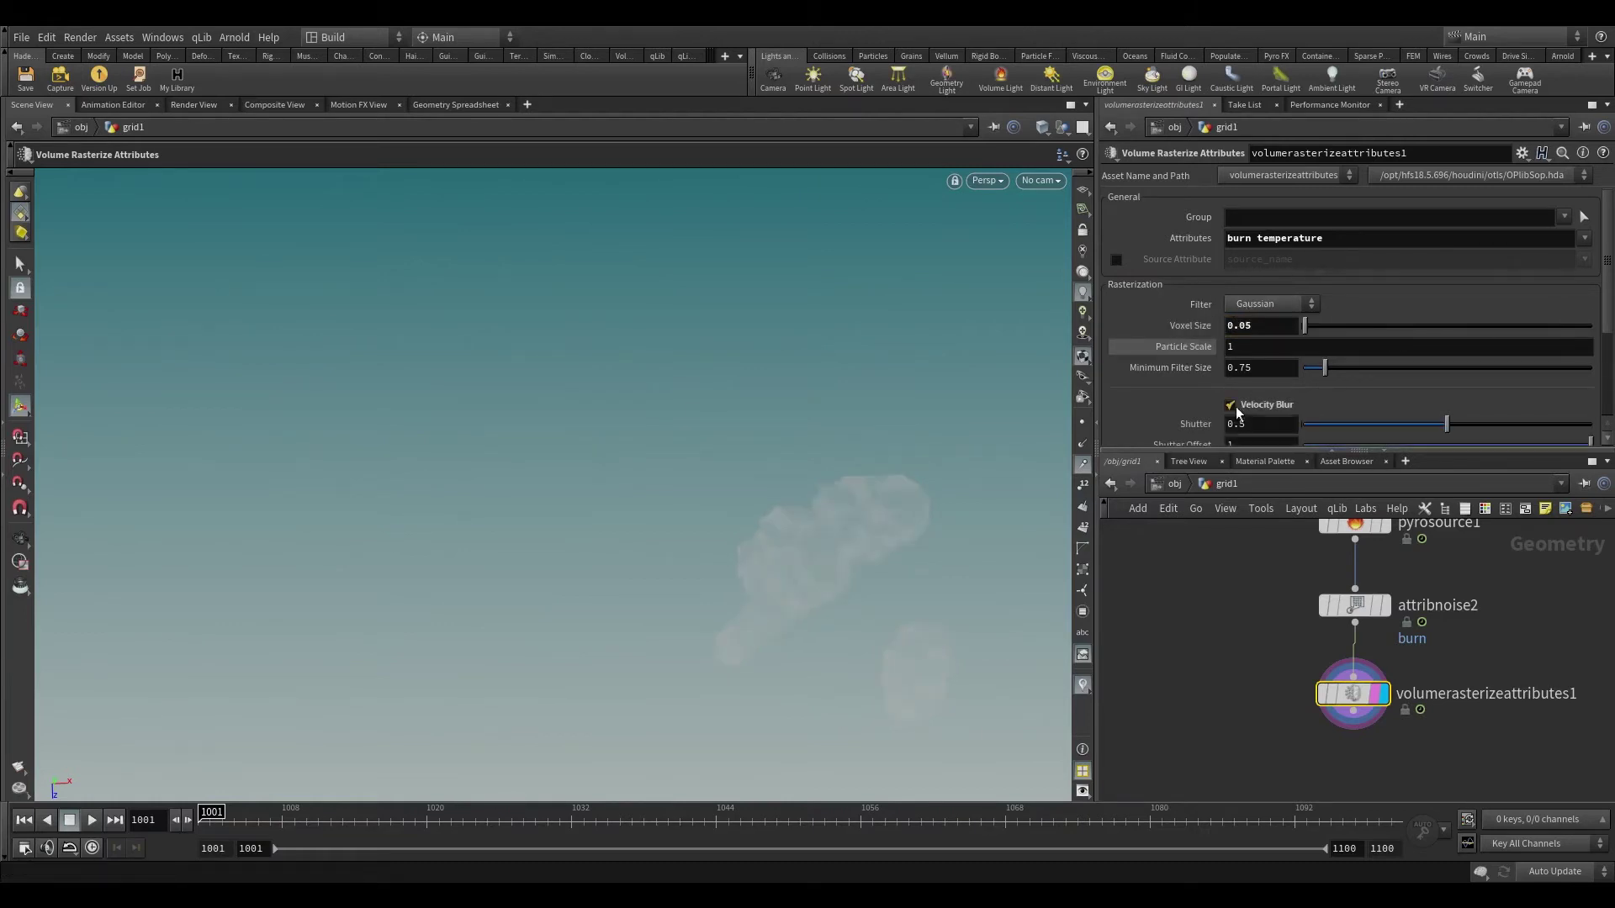
{"action": "scroll", "coordinate": [1309, 399], "scroll_direction": "down", "scroll_amount": 3}
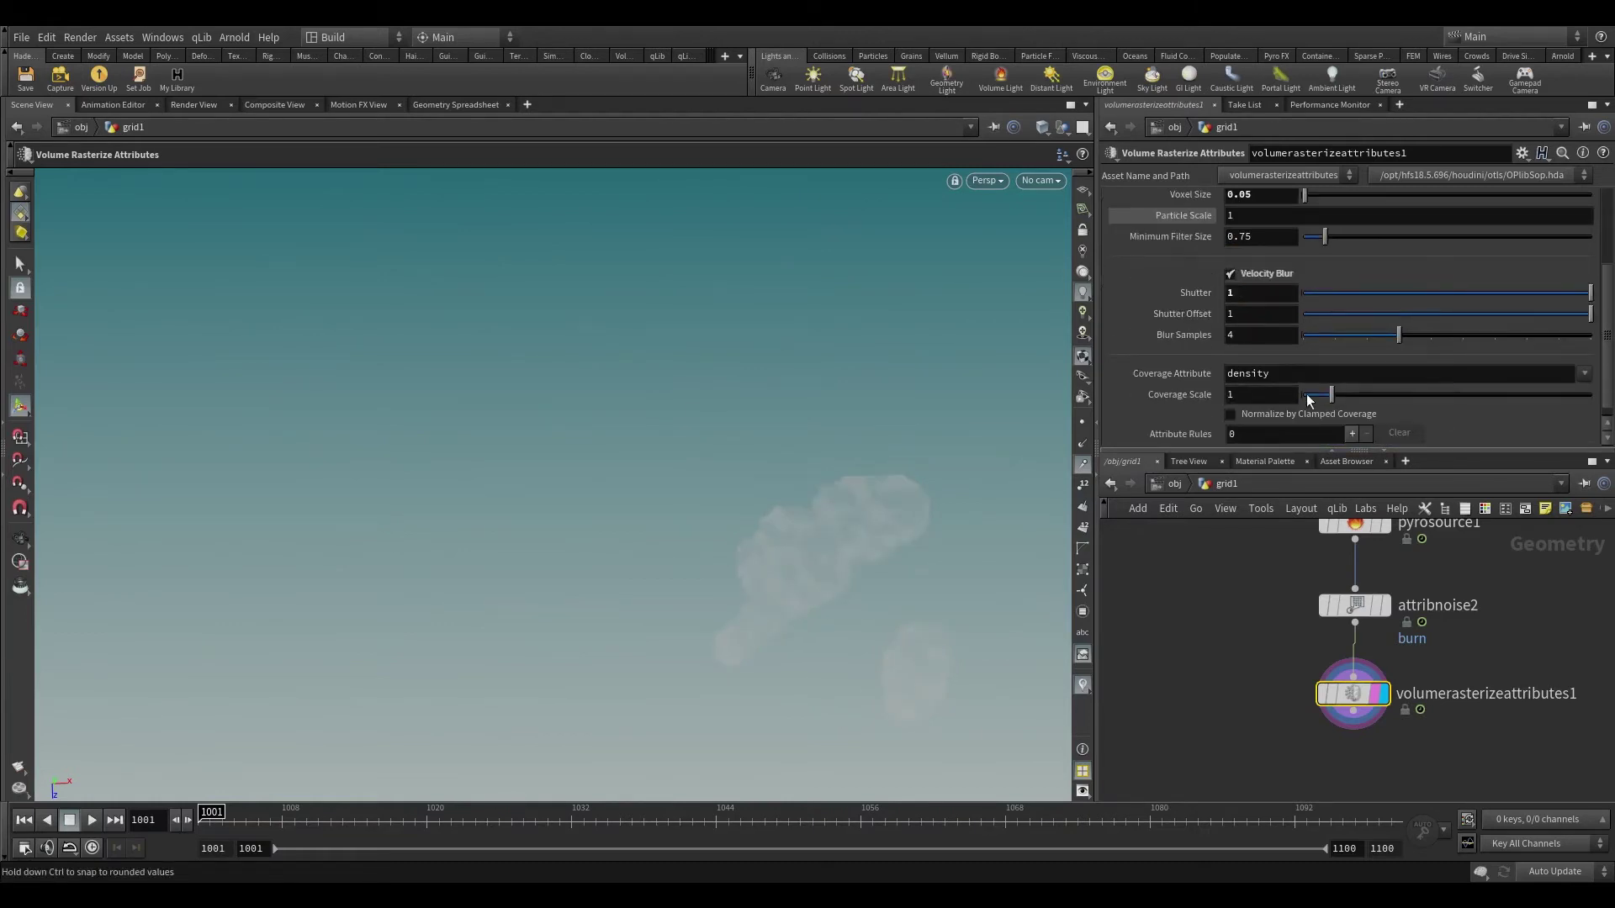
- Clear the density coverage attribute and enable Normalize by Clamped Coverage
{"action": "left_click_drag", "start_coordinate": [1287, 375], "coordinate": [1187, 378]}
{"action": "key", "text": "BackSpace"}
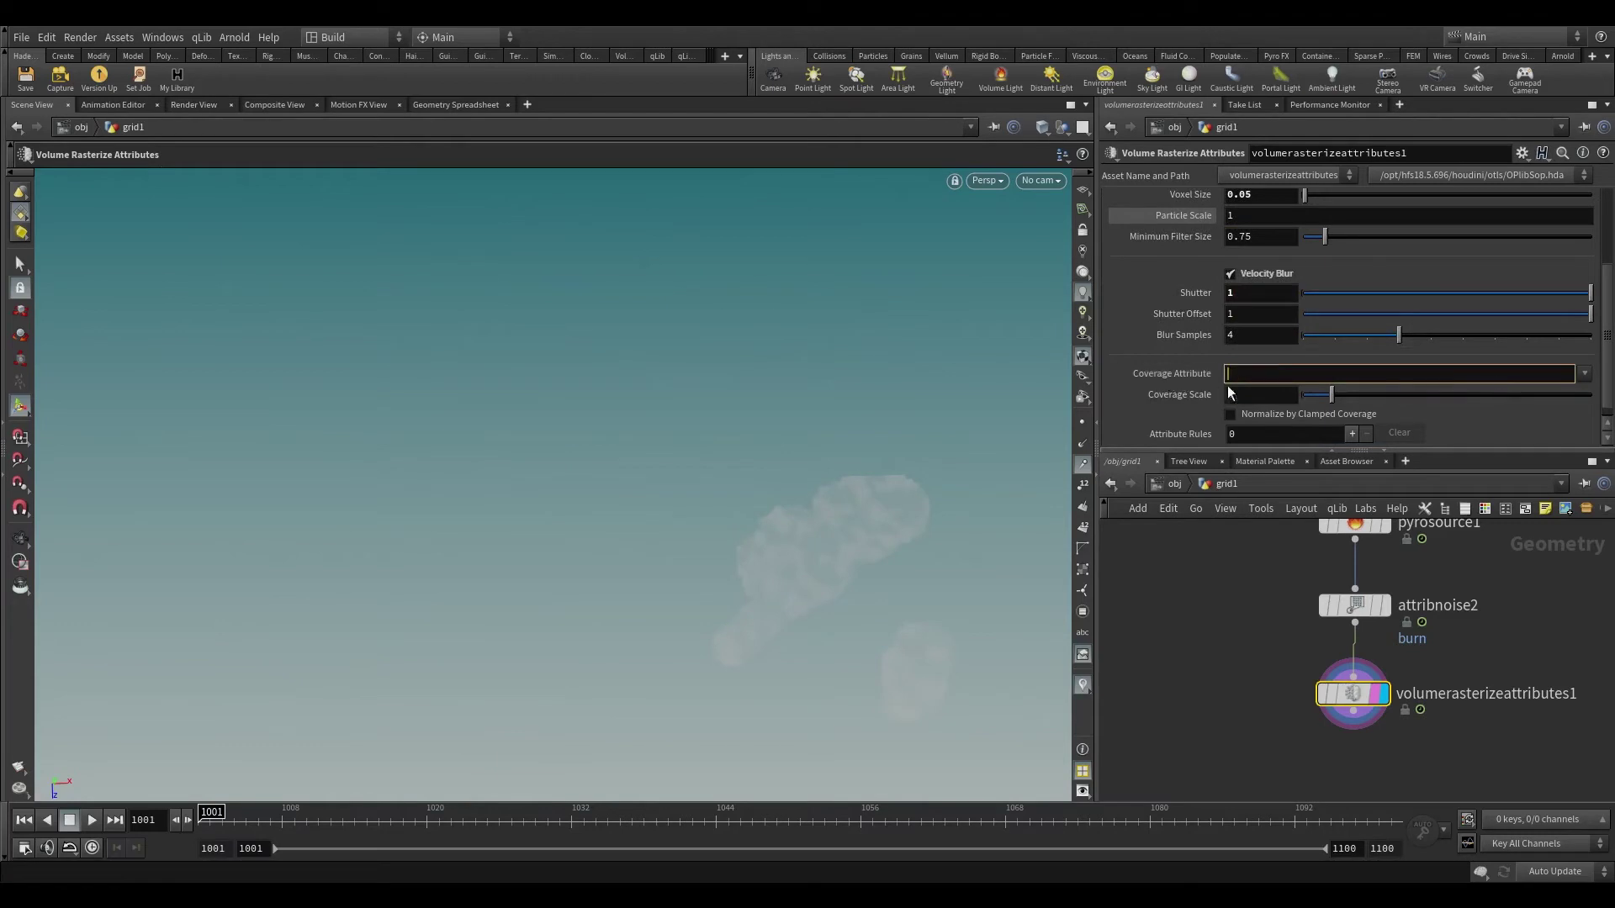
{"action": "left_click", "coordinate": [1254, 412]}
{"action": "scroll", "coordinate": [1254, 412], "scroll_direction": "down", "scroll_amount": 1}
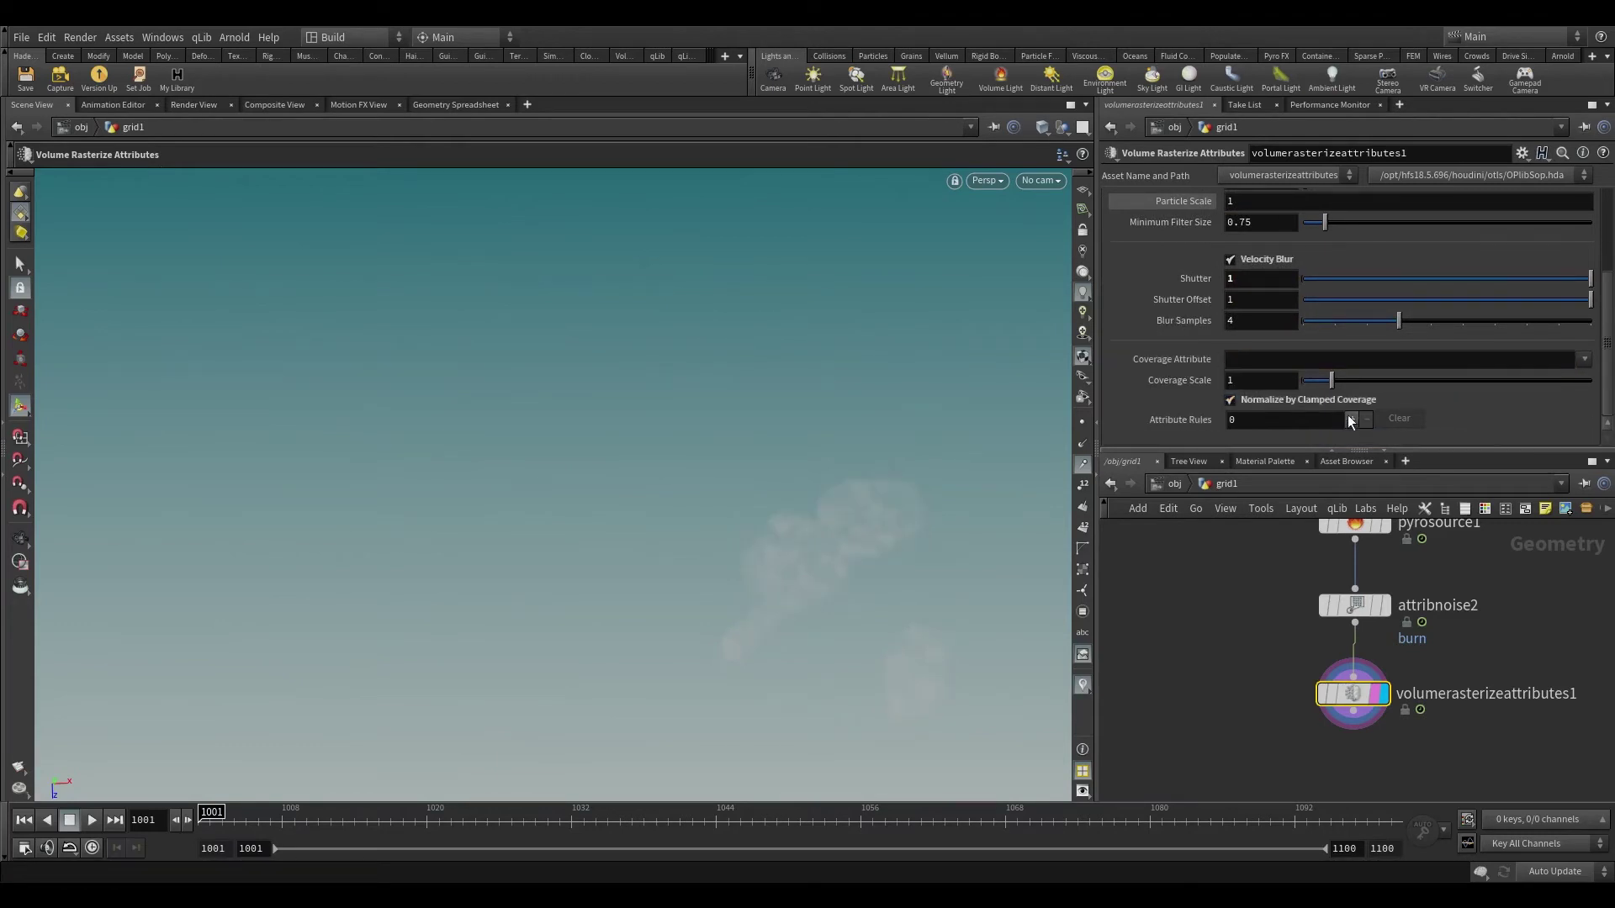
- Add a Pyro Solver node fed by the Volume Rasterize Attributes node
{"action": "scroll", "coordinate": [1482, 776], "scroll_direction": "down", "scroll_amount": 4}
{"action": "middle_click_drag", "start_coordinate": [1455, 739], "coordinate": [1400, 603]}
{"action": "scroll", "coordinate": [1381, 602], "scroll_direction": "up", "scroll_amount": 3}
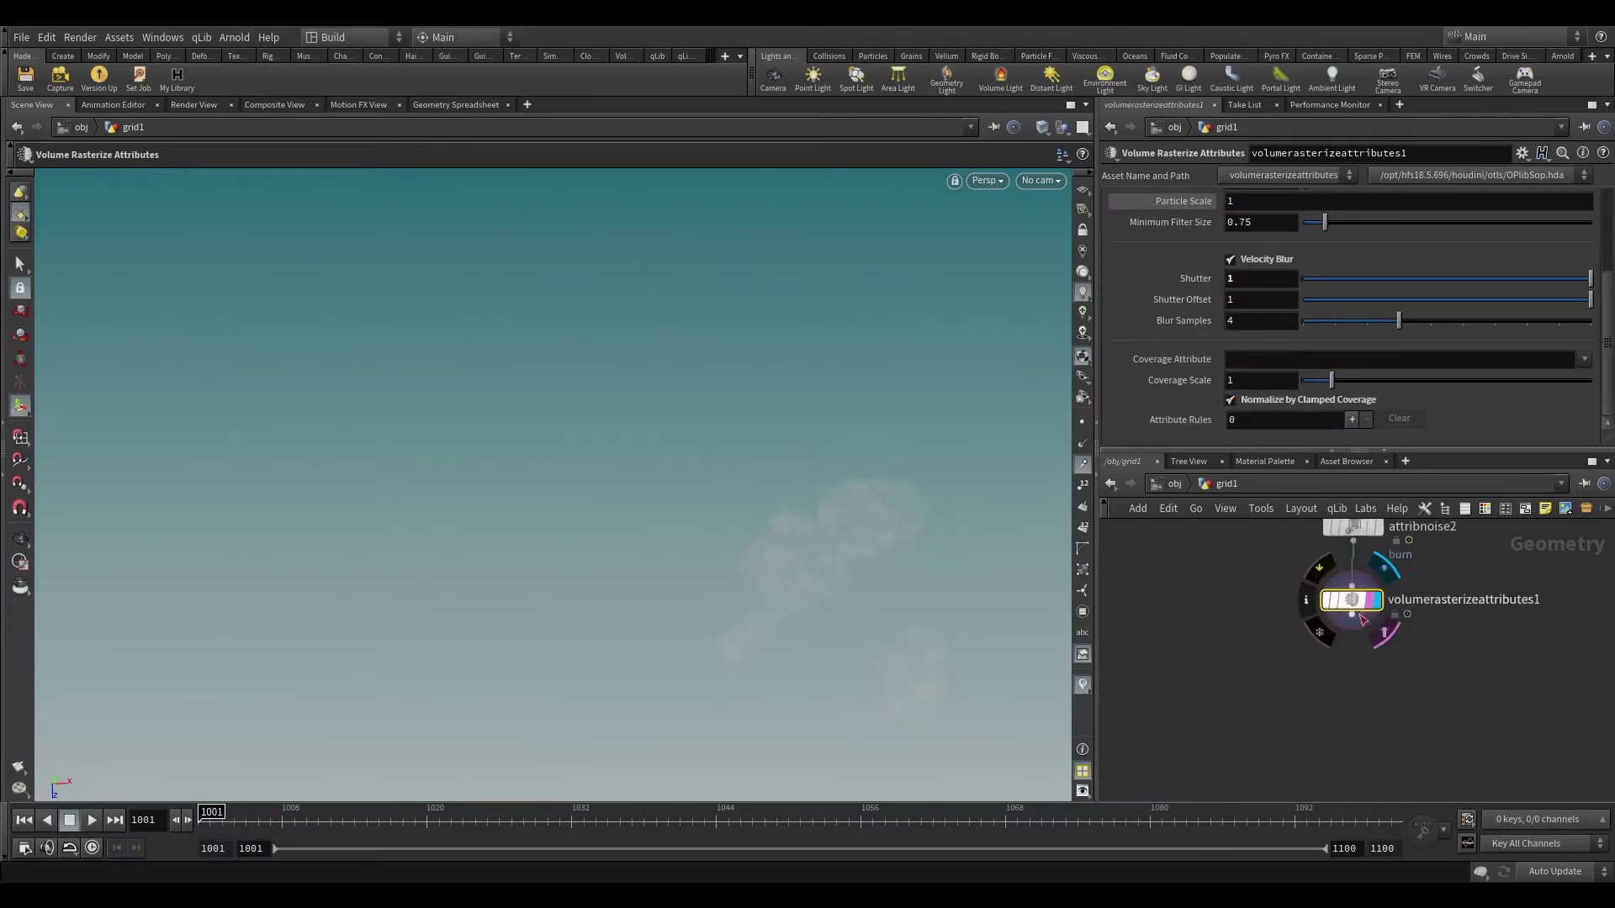
{"action": "left_click", "coordinate": [1351, 615]}
{"action": "left_click_drag", "start_coordinate": [1361, 680], "coordinate": [1356, 673]}
{"action": "type", "text": "pyr"}
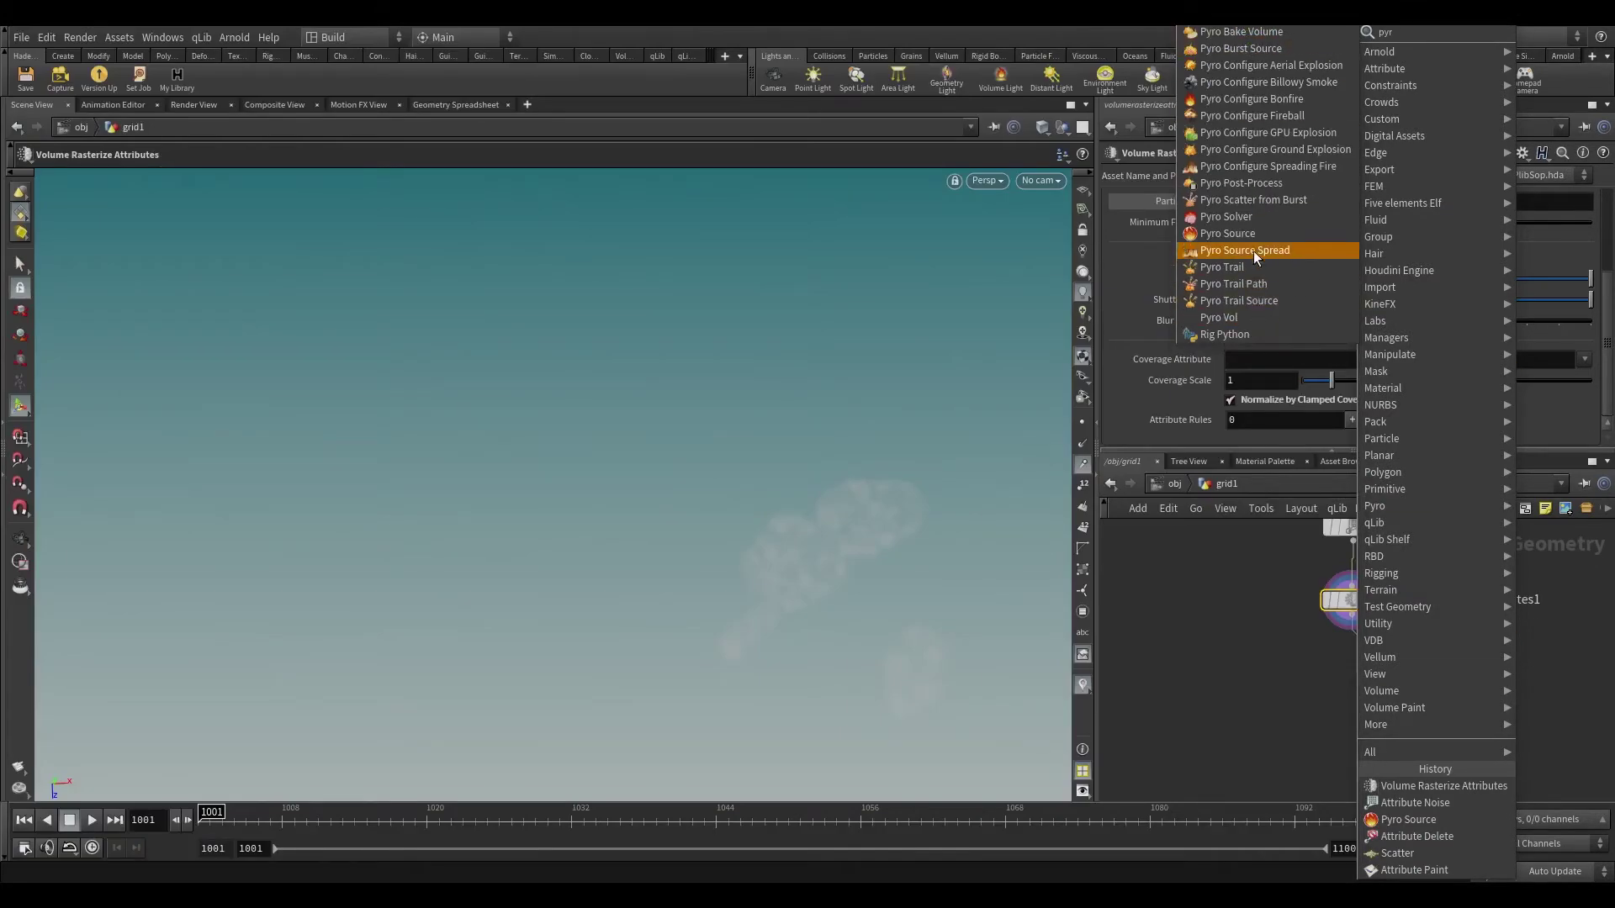
{"action": "left_click", "coordinate": [1250, 218]}
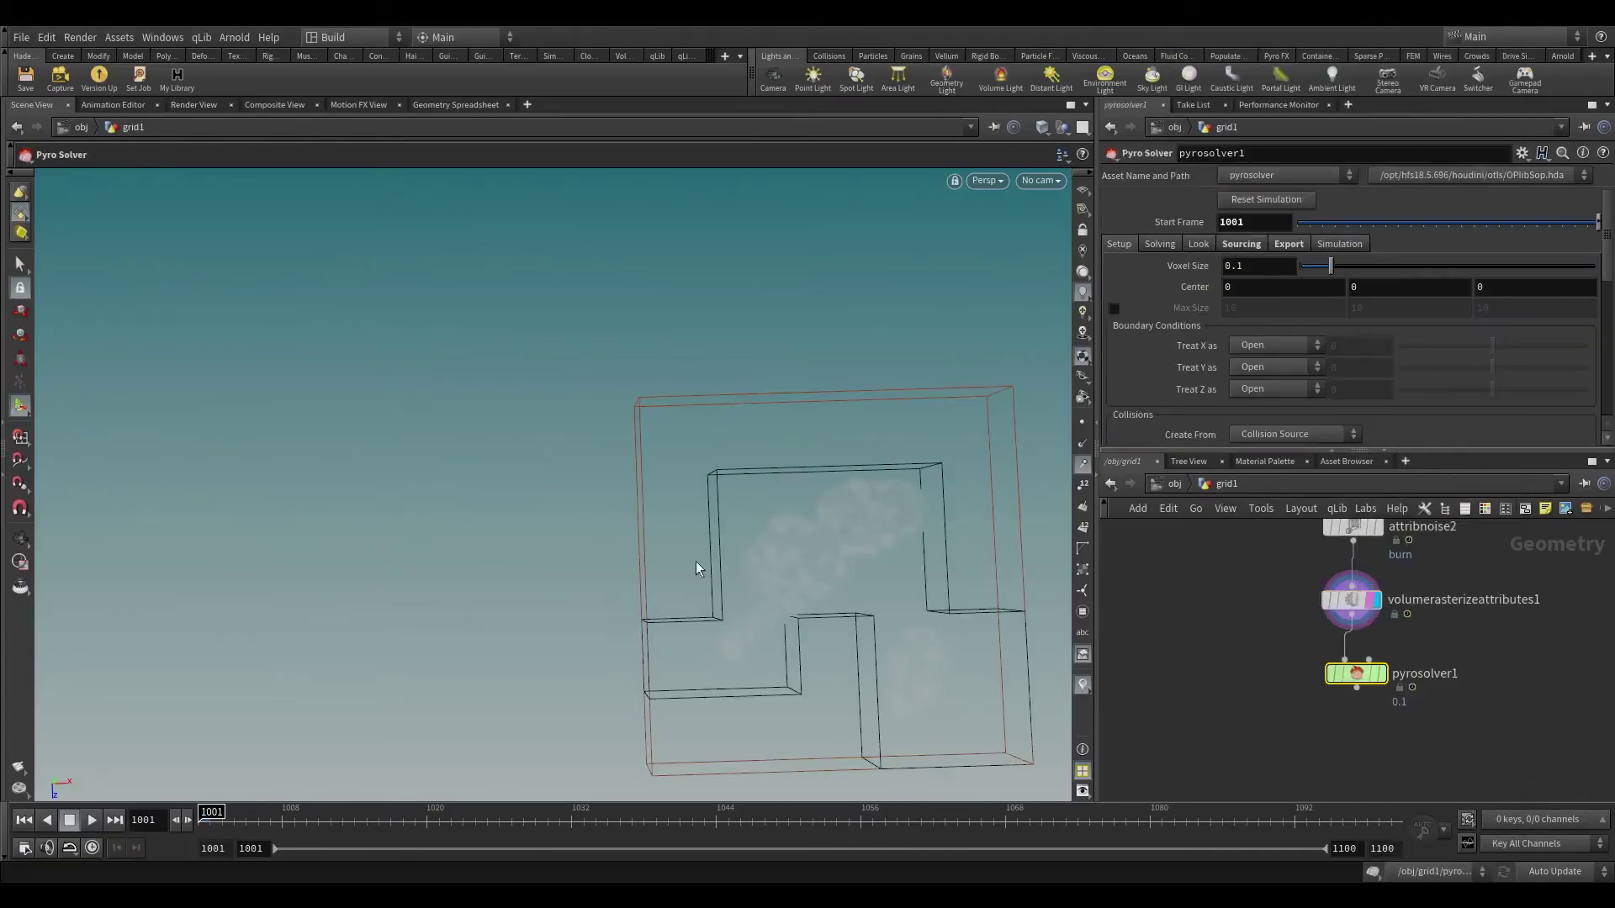
- Set the viewport background color scheme to Dark
{"action": "key", "text": "d"}
{"action": "left_click", "coordinate": [466, 324]}
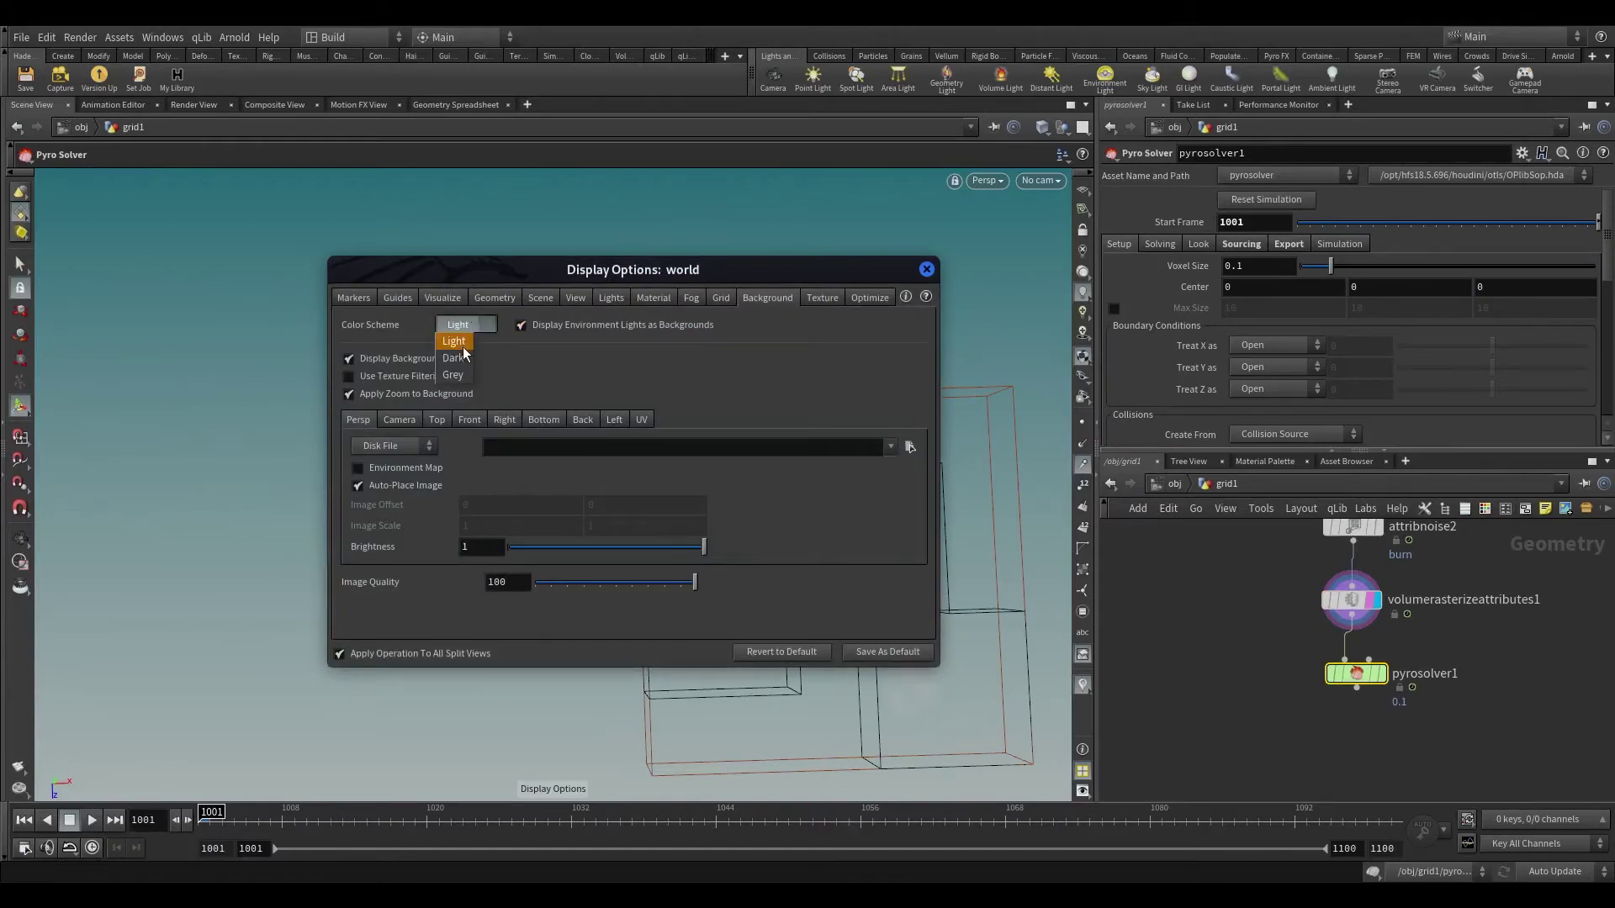
{"action": "left_click", "coordinate": [461, 341]}
{"action": "left_click", "coordinate": [930, 271]}
- Display the Pyro Solver's result in the viewport, seen from an angle above the source grid
{"action": "key", "text": "space+h"}
{"action": "left_click_drag", "start_coordinate": [746, 541], "coordinate": [879, 476], "text": "alt"}
{"action": "scroll", "coordinate": [1400, 703], "scroll_direction": "up", "scroll_amount": 2}
{"action": "left_click", "coordinate": [1372, 660]}
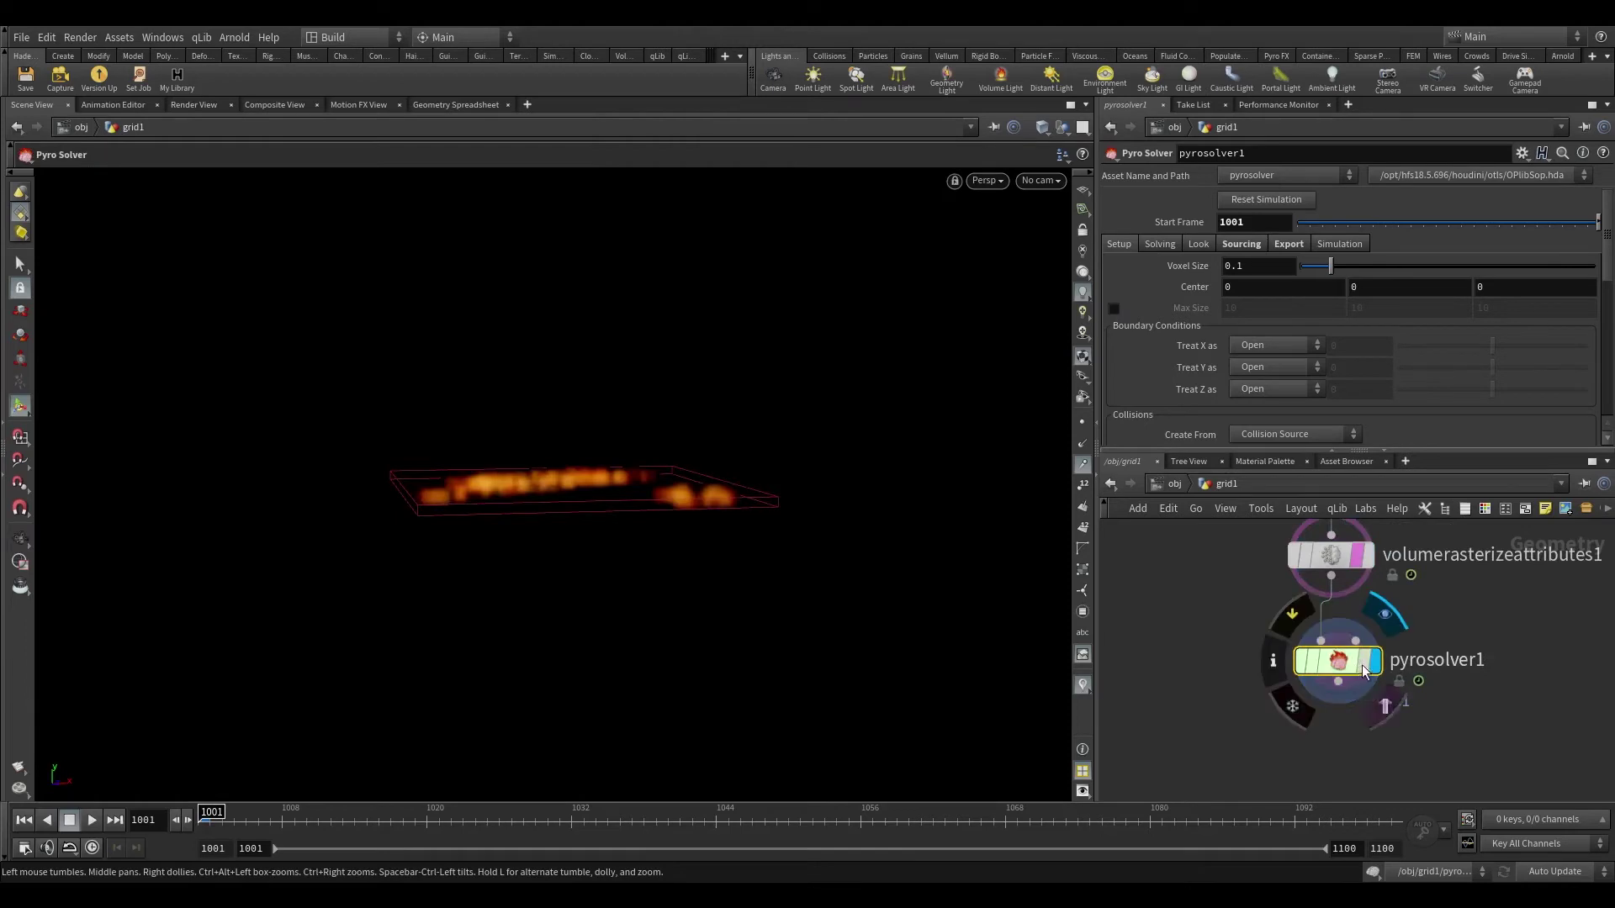
{"action": "key", "text": "Escape"}
{"action": "left_click_drag", "start_coordinate": [595, 519], "coordinate": [564, 545]}
{"action": "scroll", "coordinate": [563, 545], "scroll_direction": "down", "scroll_amount": 3}
{"action": "key", "text": "Return"}
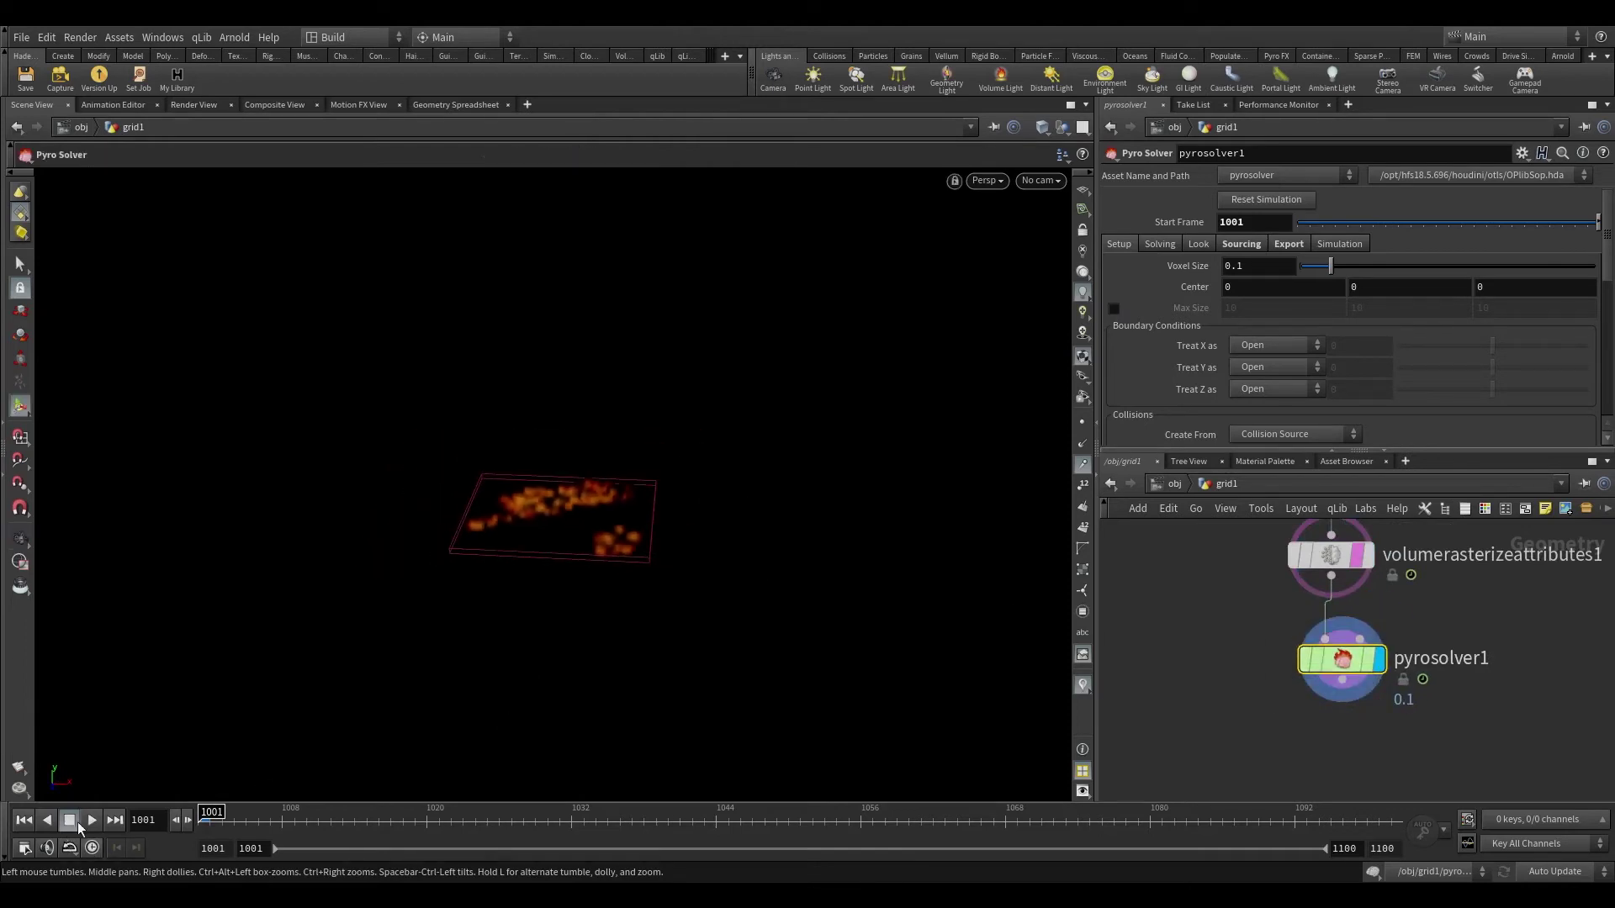
- Play the fire simulation to about frame 1025 to check the flames, and return to frame 1001
{"action": "left_click", "coordinate": [91, 821]}
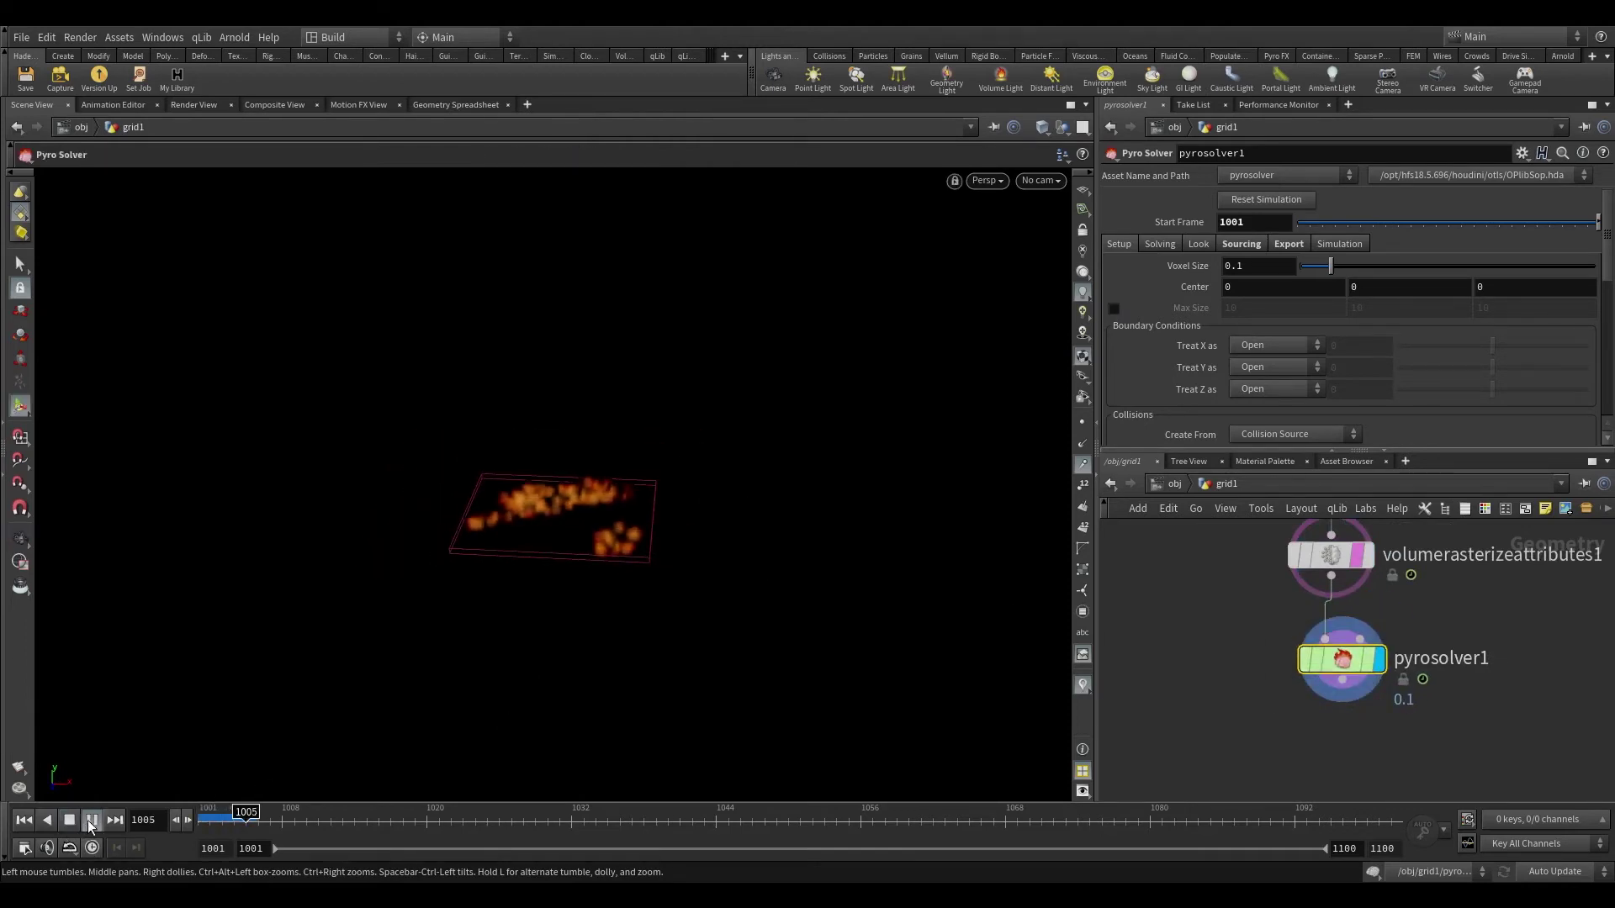
{"action": "key", "text": "Escape"}
{"action": "left_click_drag", "start_coordinate": [631, 468], "coordinate": [638, 457]}
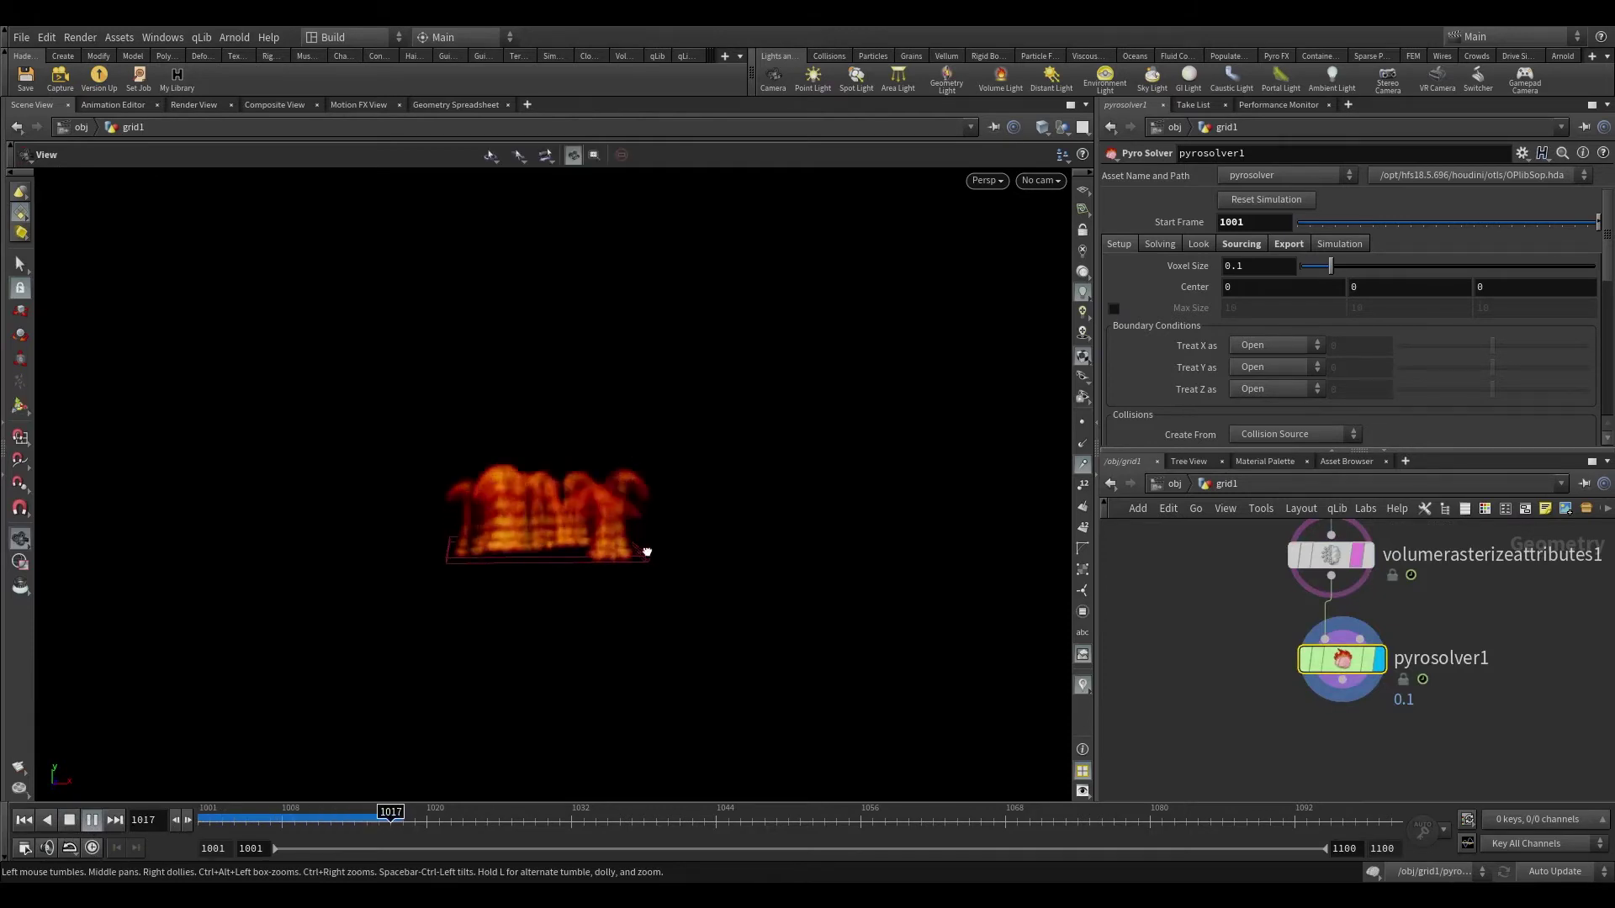
{"action": "left_click_drag", "start_coordinate": [645, 552], "coordinate": [639, 591]}
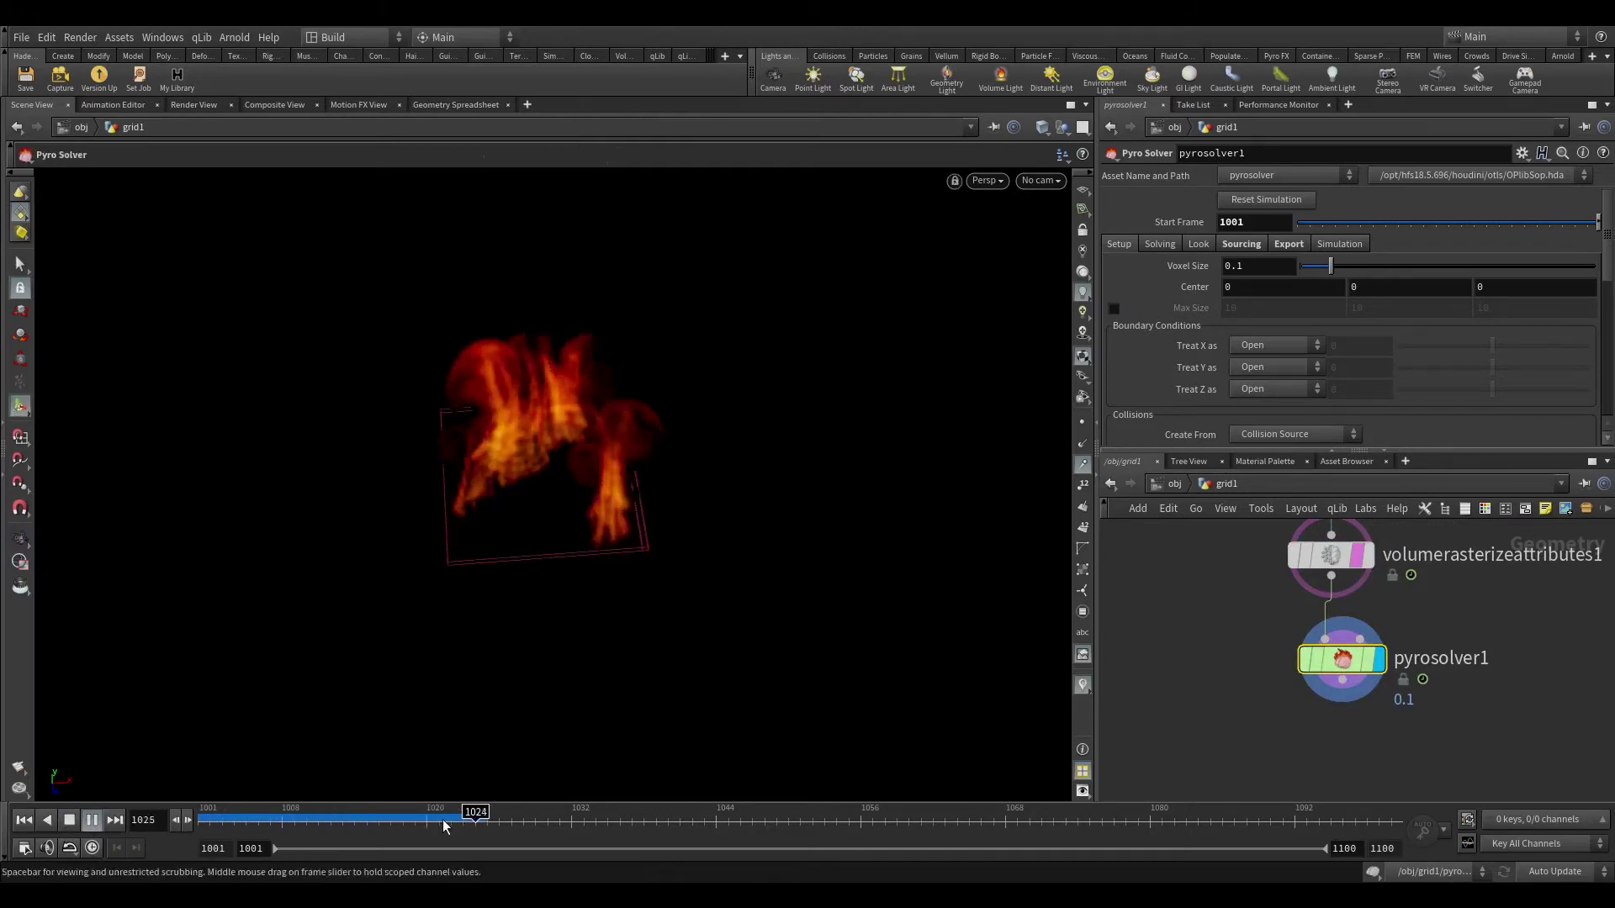
{"action": "left_click_drag", "start_coordinate": [446, 820], "coordinate": [234, 820]}
- Display the Attribute Paint node and paint an extra white patch beside the middle of the large painted area
{"action": "left_click_drag", "start_coordinate": [594, 496], "coordinate": [933, 505], "text": "alt"}
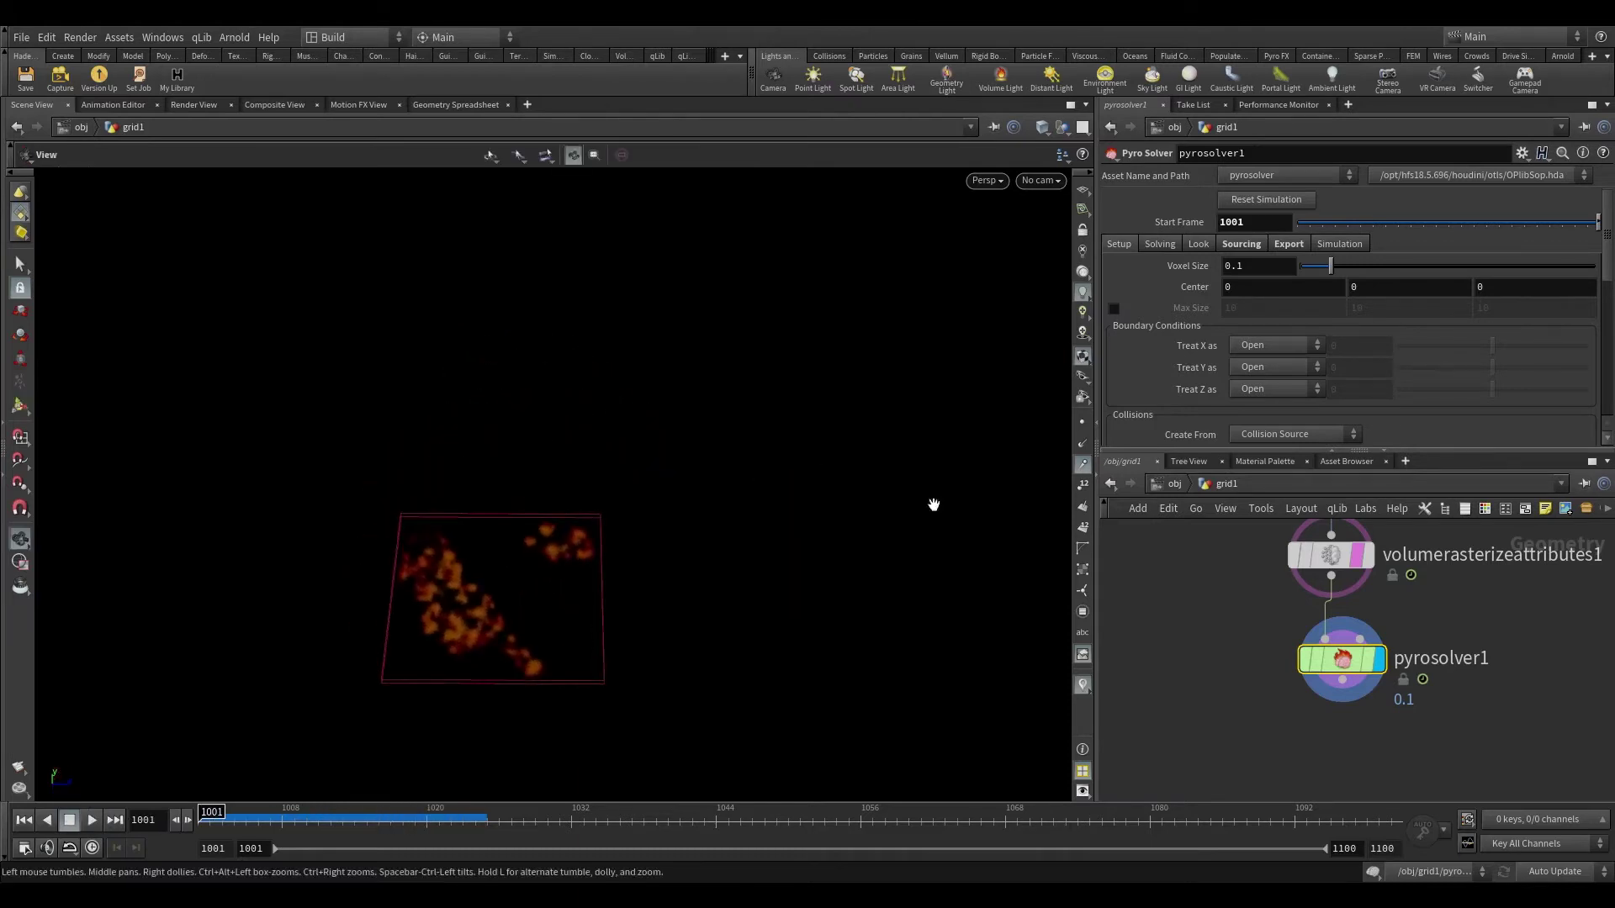
{"action": "scroll", "coordinate": [1210, 718], "scroll_direction": "down", "scroll_amount": 5}
{"action": "middle_click_drag", "start_coordinate": [1287, 538], "coordinate": [1289, 727]}
{"action": "scroll", "coordinate": [1278, 710], "scroll_direction": "up", "scroll_amount": 5}
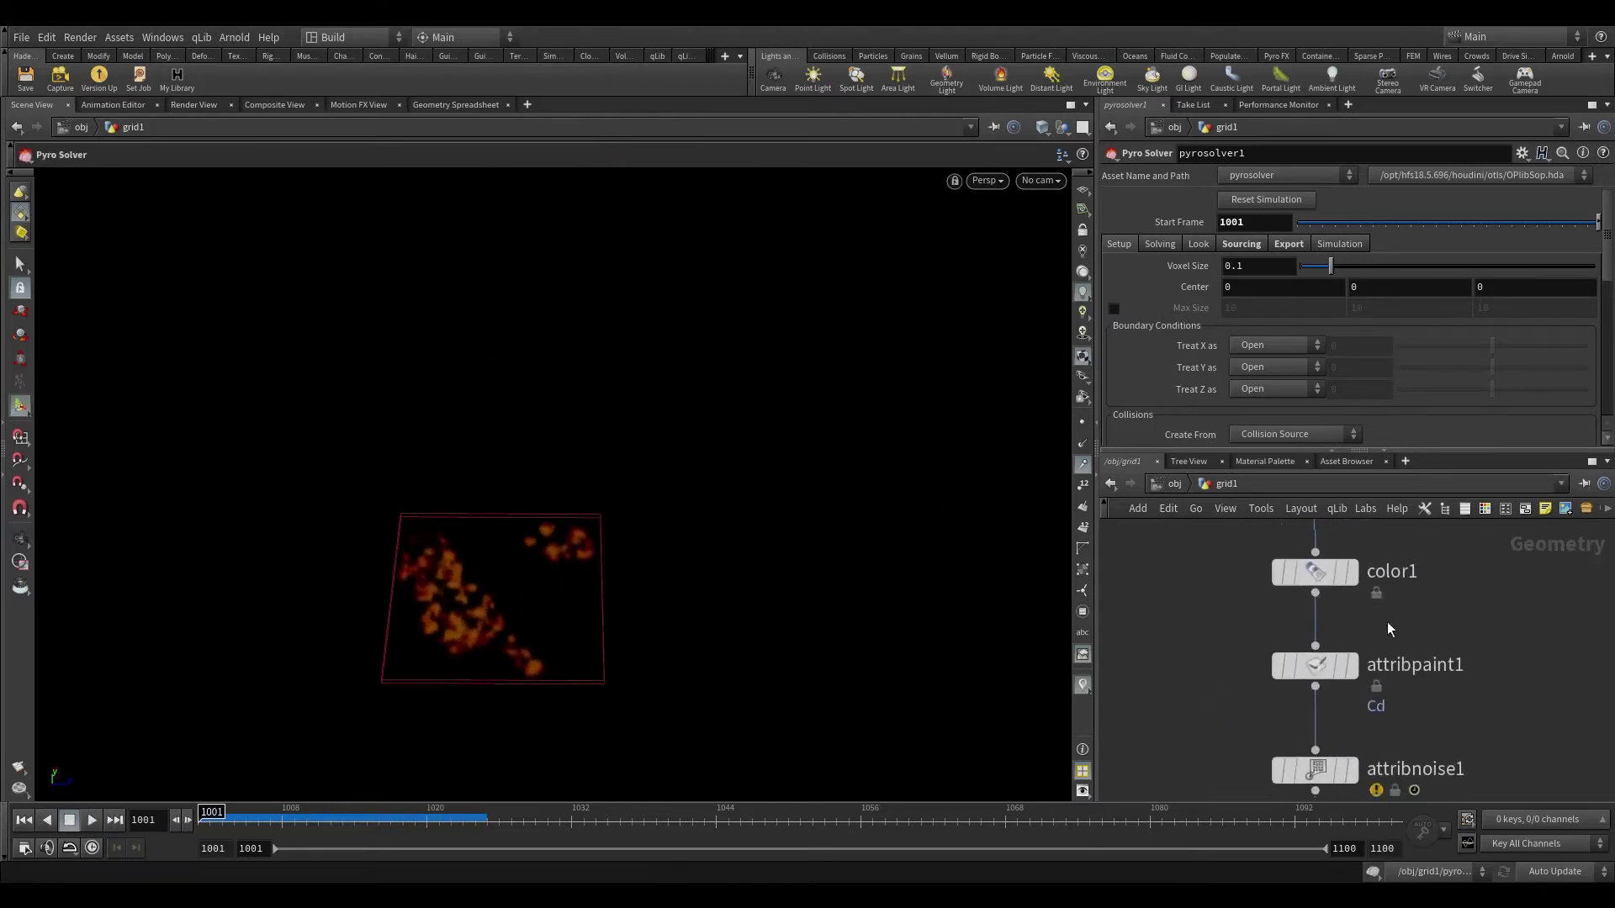
{"action": "left_click", "coordinate": [1346, 668]}
{"action": "left_click", "coordinate": [1348, 667]}
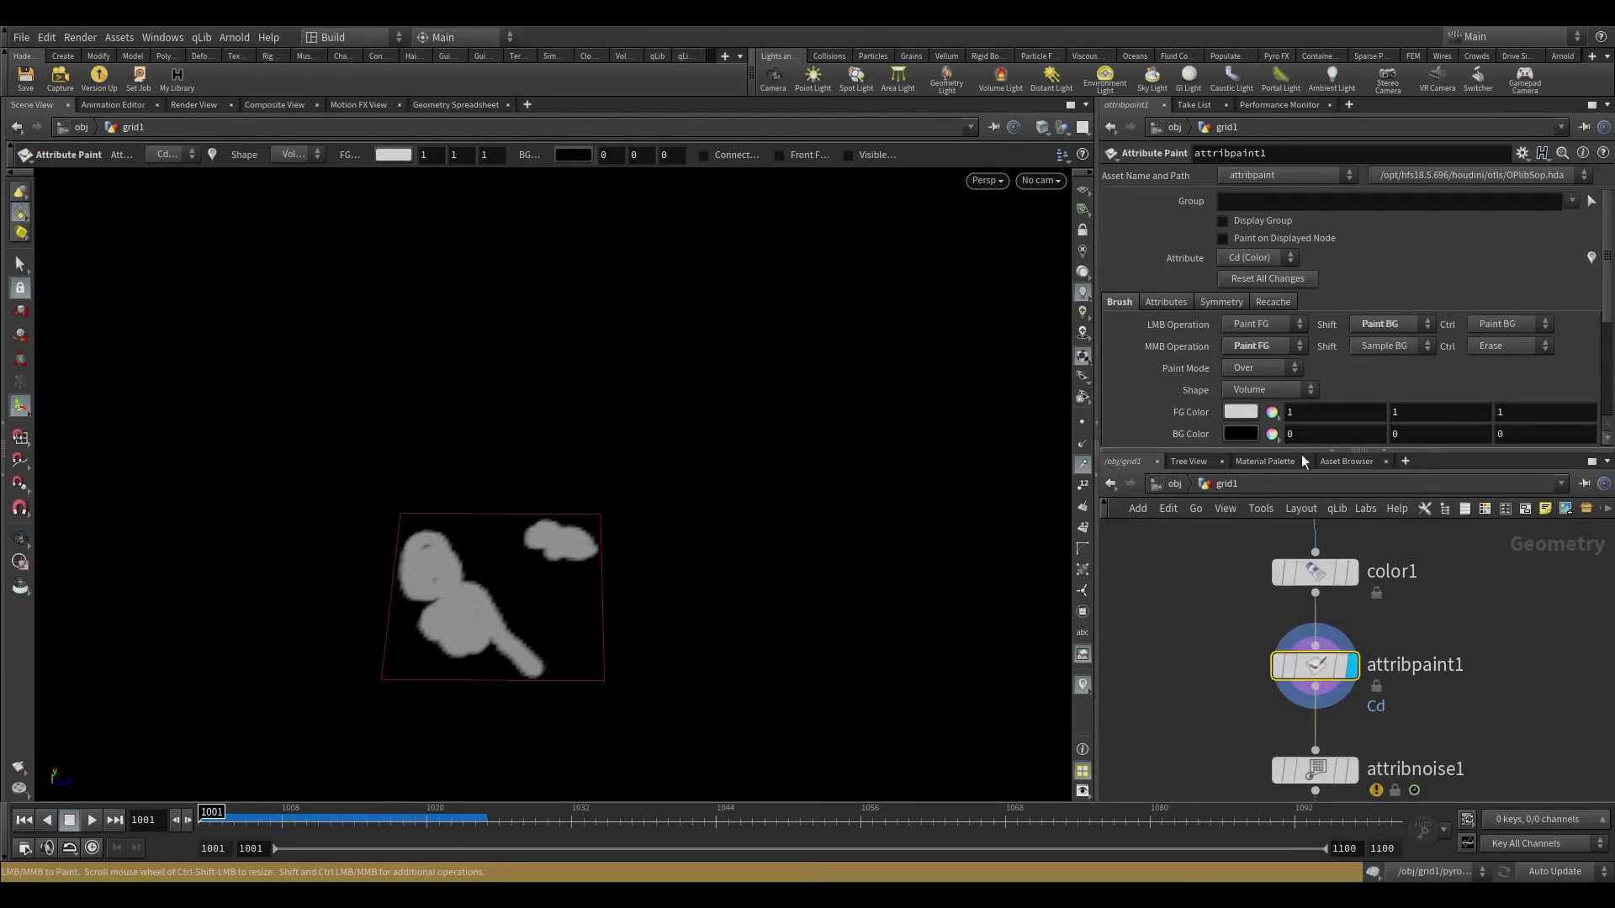
{"action": "mouse_move", "coordinate": [473, 589]}
{"action": "left_mouse_down"}
{"action": "mouse_move", "coordinate": [501, 579]}
{"action": "mouse_move", "coordinate": [499, 603]}
{"action": "left_mouse_up"}
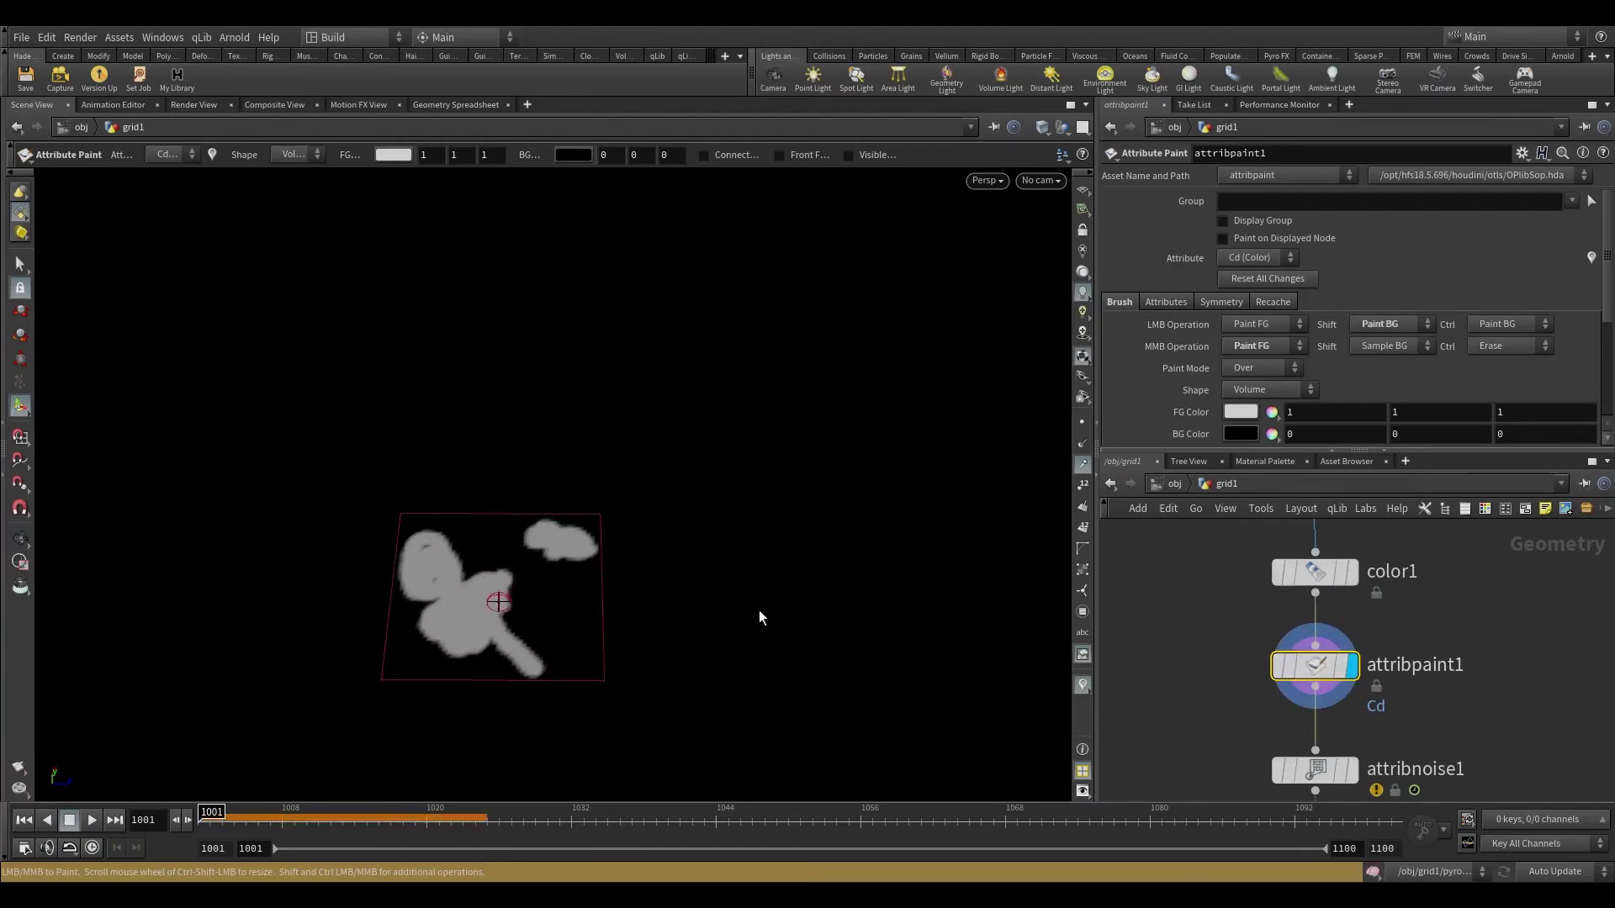
- Select the Pyro Solver node again and make it the displayed node
{"action": "scroll", "coordinate": [1432, 680], "scroll_direction": "down", "scroll_amount": 5}
{"action": "scroll", "coordinate": [1346, 665], "scroll_direction": "up", "scroll_amount": 5}
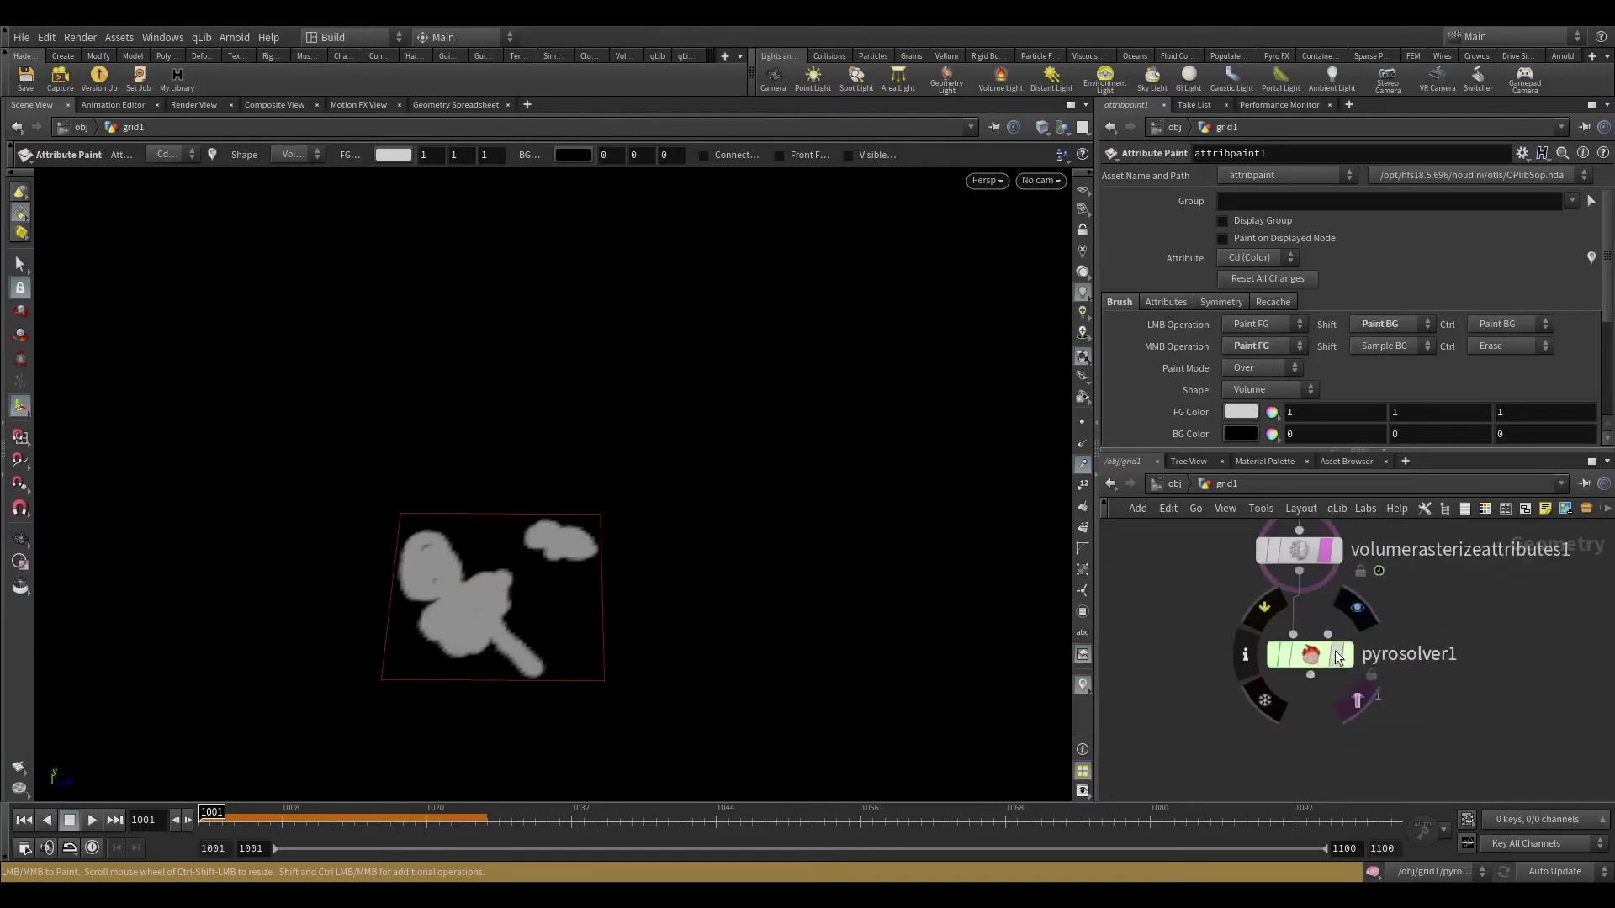
{"action": "left_click", "coordinate": [1346, 654]}
{"action": "left_click", "coordinate": [1322, 661]}
{"action": "scroll", "coordinate": [1323, 661], "scroll_direction": "down", "scroll_amount": 2}
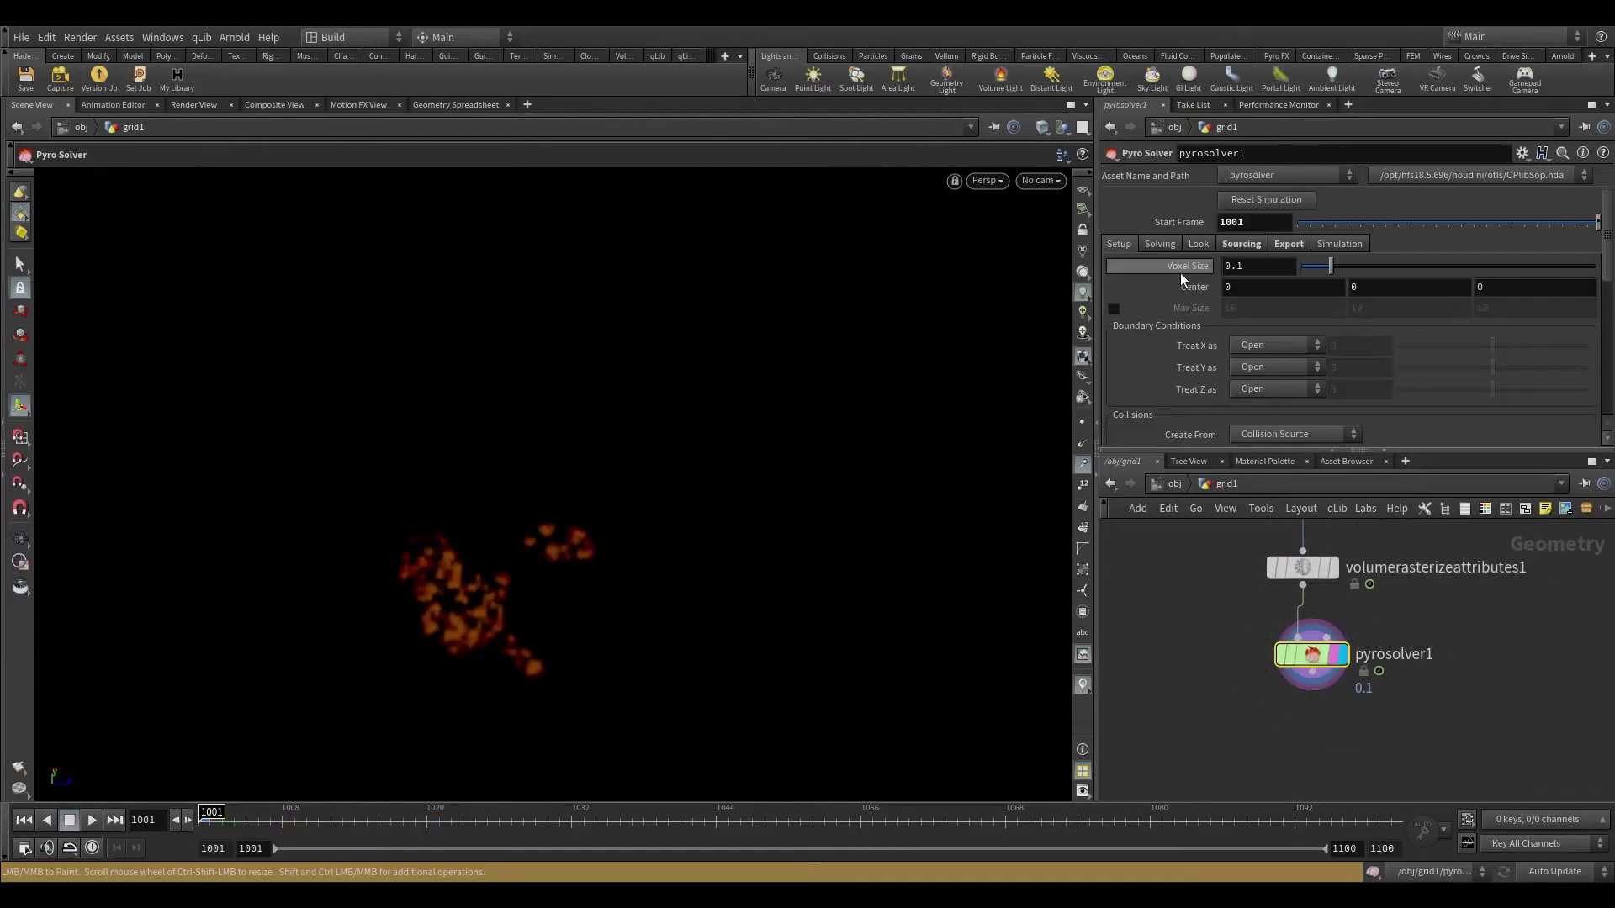
- Set the Pyro Solver's Advection-Reflection to Single-Project
{"action": "mouse_move", "coordinate": [1181, 274]}
{"action": "left_click", "coordinate": [1159, 244]}
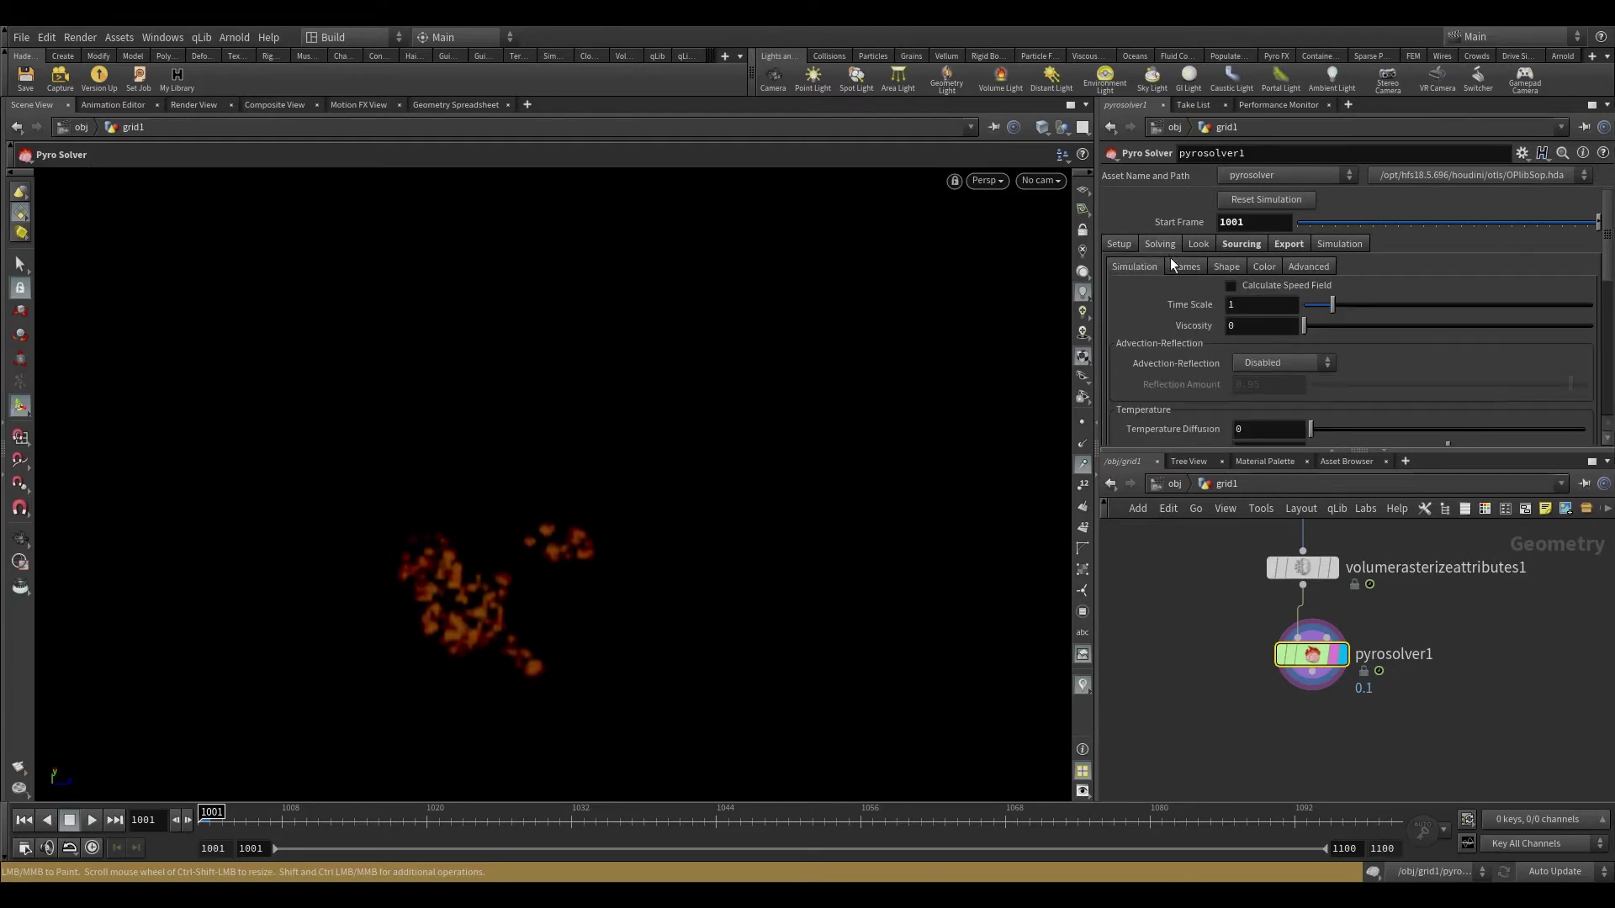
{"action": "left_click", "coordinate": [1262, 363]}
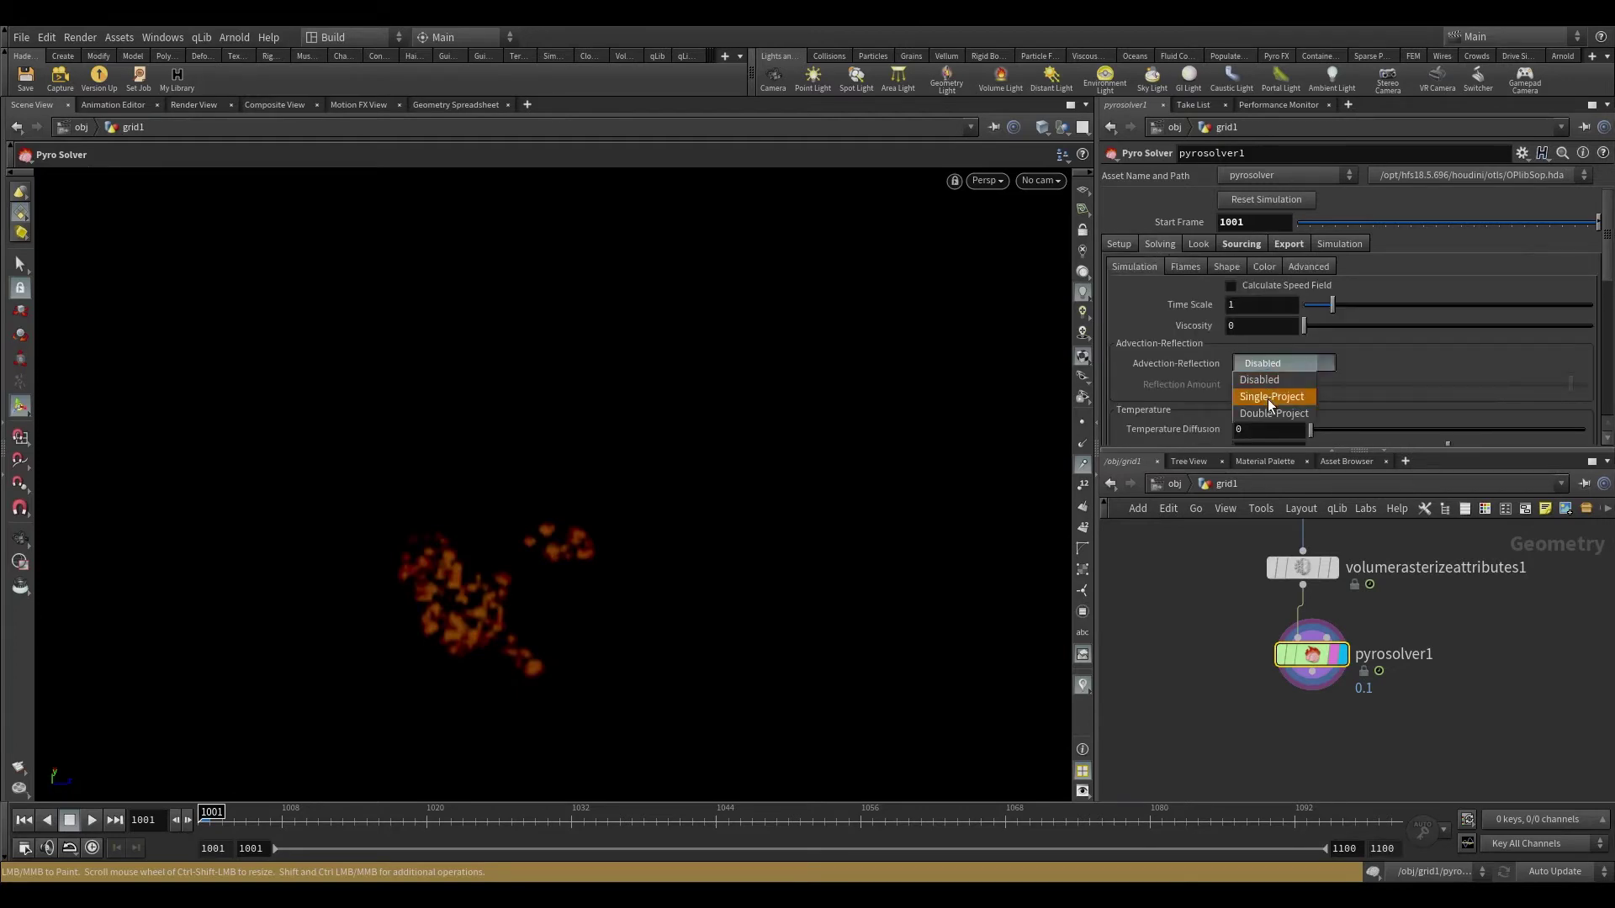
{"action": "left_click", "coordinate": [1268, 397]}
- Set the solver's temperature diffusion to 0.1 and its cooling rate to 0.75
{"action": "scroll", "coordinate": [1189, 413], "scroll_direction": "down", "scroll_amount": 5}
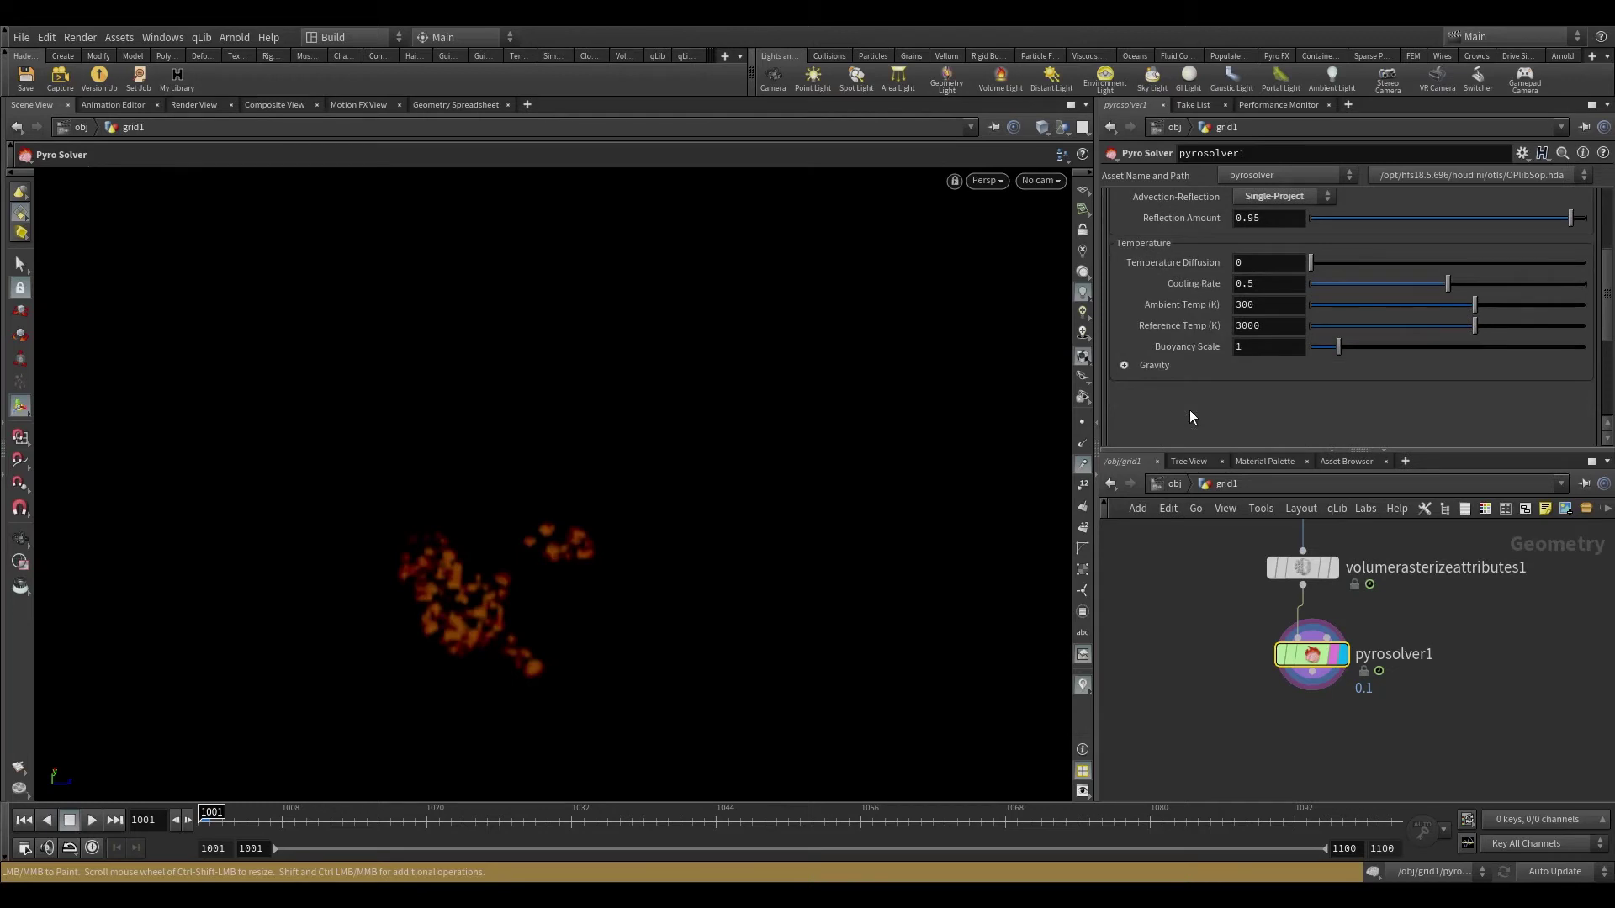
{"action": "left_click", "coordinate": [1245, 263]}
{"action": "type", "text": ".1"}
{"action": "key", "text": "Return"}
{"action": "left_click", "coordinate": [1255, 284]}
{"action": "key", "text": "Tab"}
{"action": "left_click_drag", "start_coordinate": [1255, 285], "coordinate": [1248, 286]}
{"action": "key", "text": "Return"}
- Set the solver's reference temperature to 2500 K and its buoyancy scale to 0.25
{"action": "left_click_drag", "start_coordinate": [1268, 327], "coordinate": [1193, 327]}
{"action": "type", "text": "2500"}
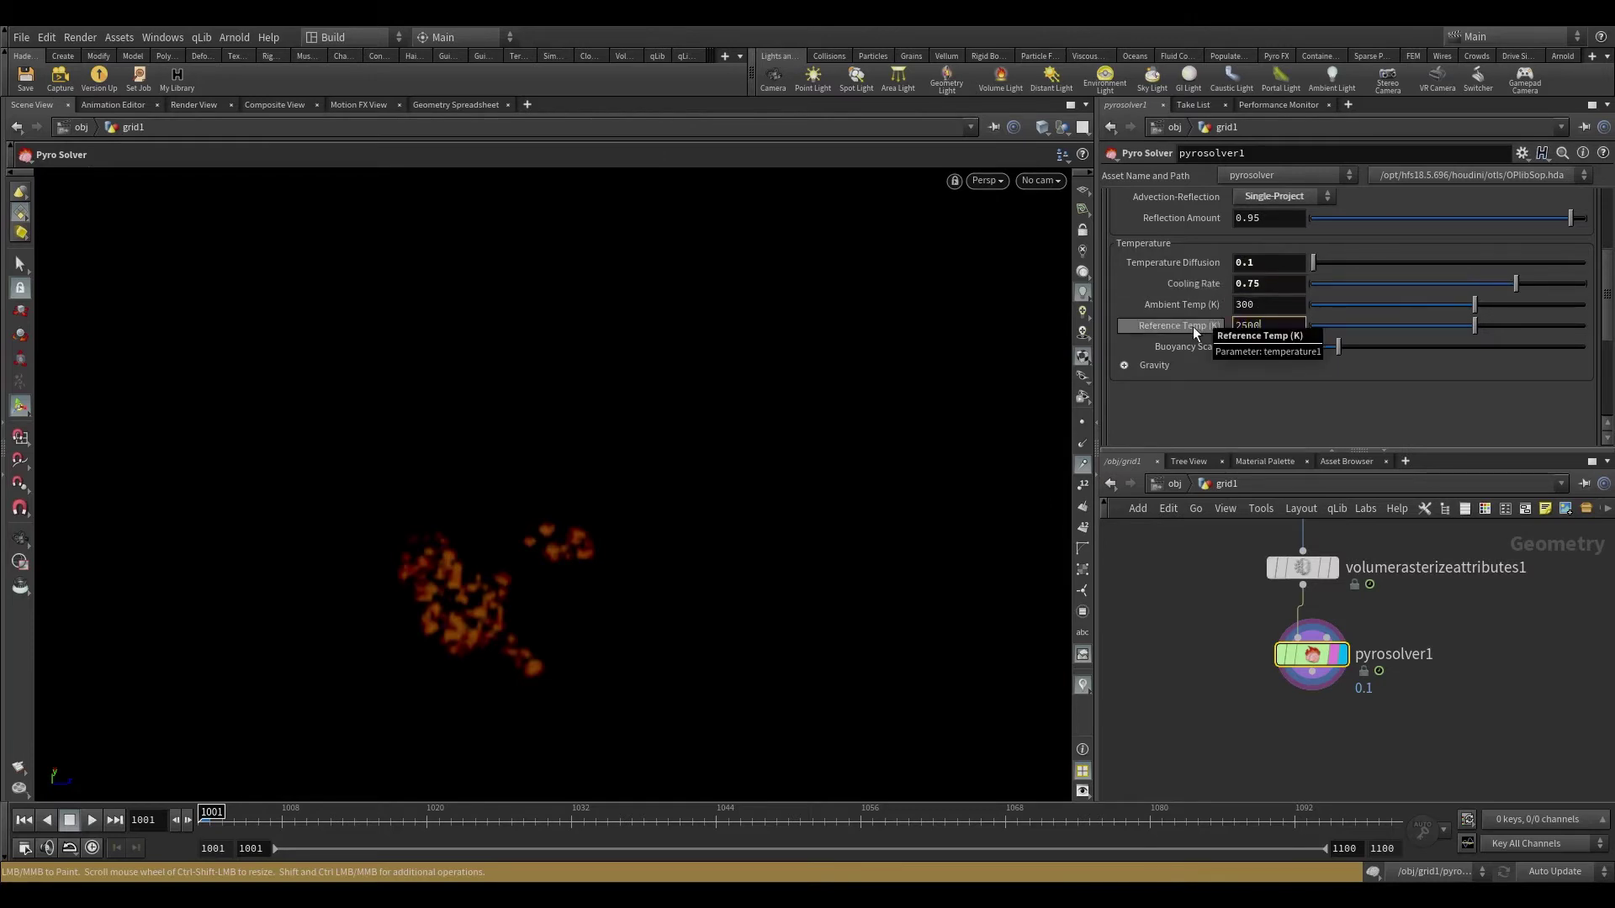
{"action": "key", "text": "Tab"}
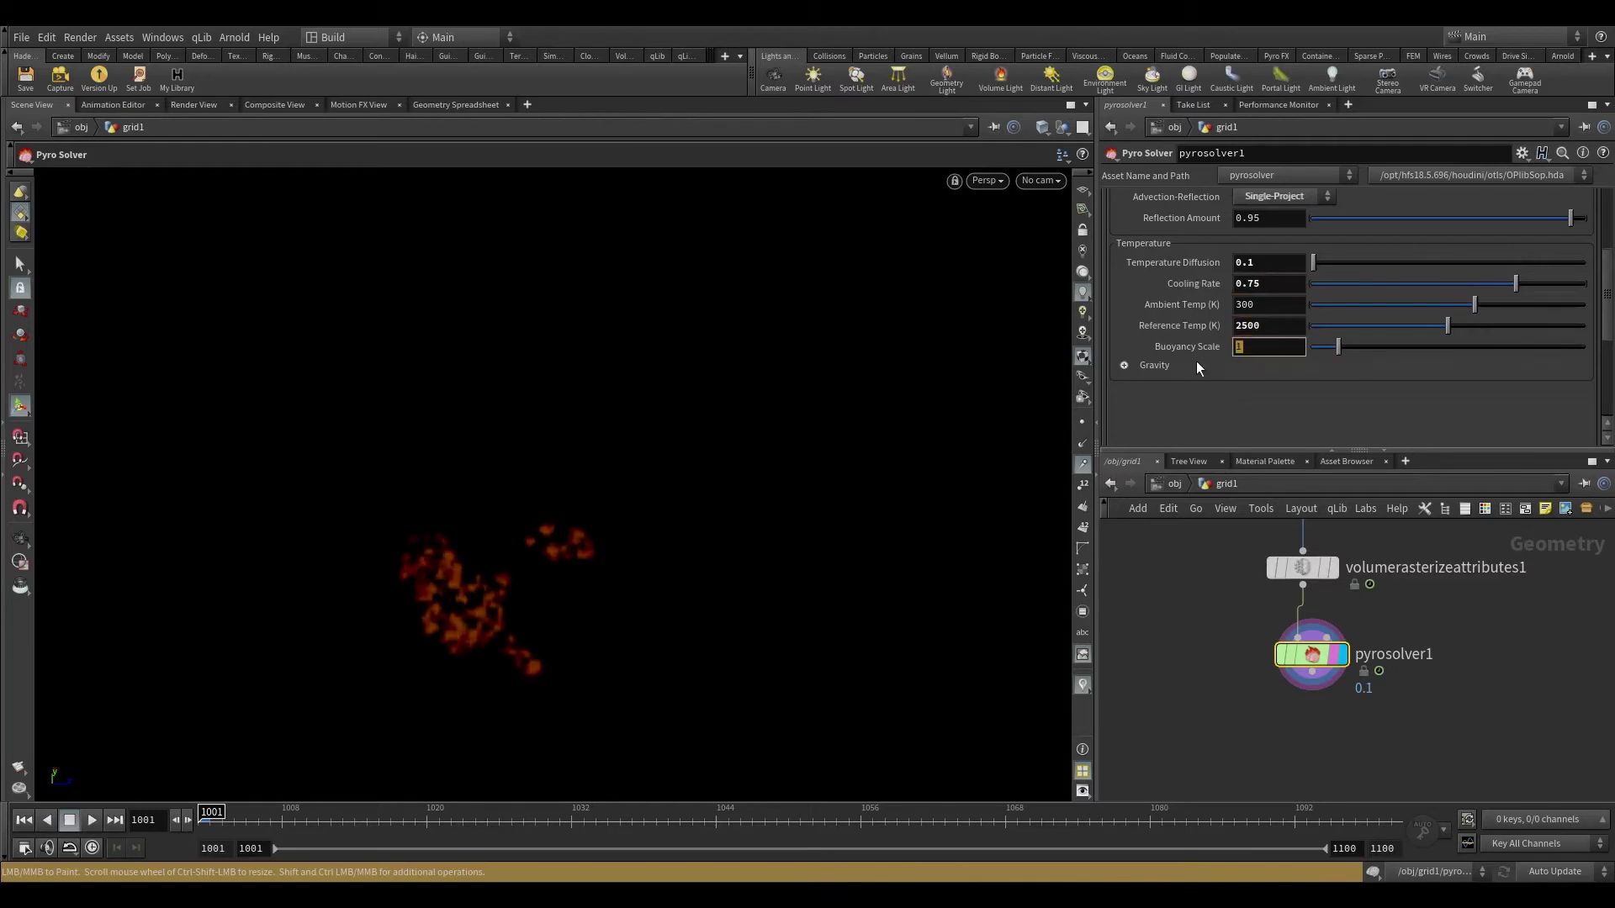
{"action": "type", "text": "0.25"}
{"action": "key", "text": "Return"}
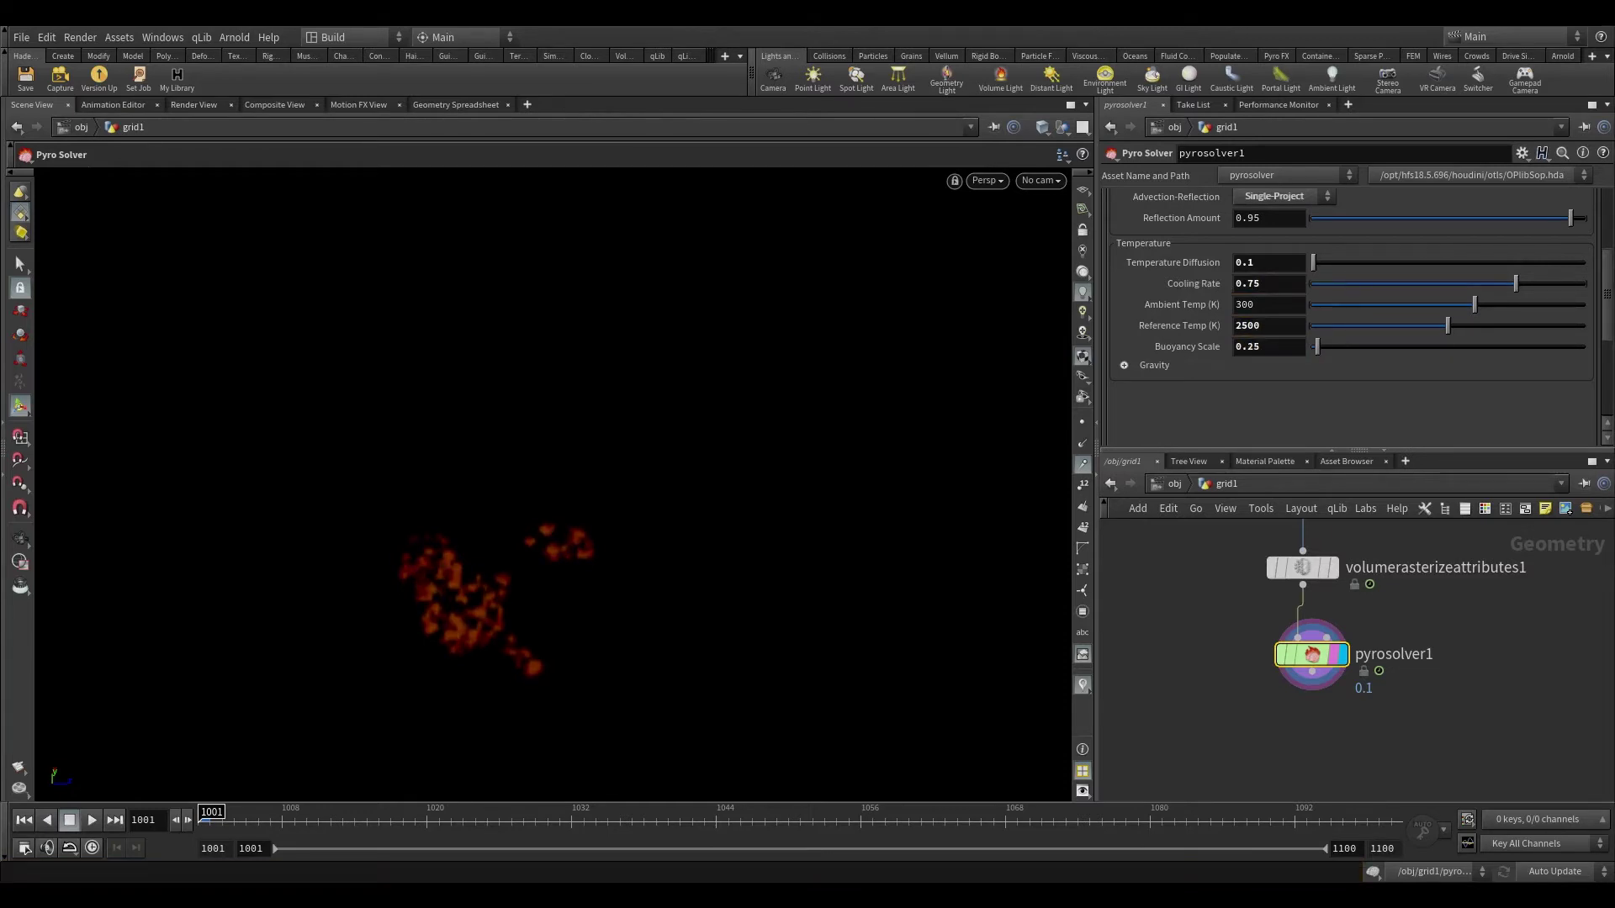
- Set the flame lifespan to 0.7 and enable Add Temperature for the flames
{"action": "scroll", "coordinate": [1191, 199], "scroll_direction": "up", "scroll_amount": 10}
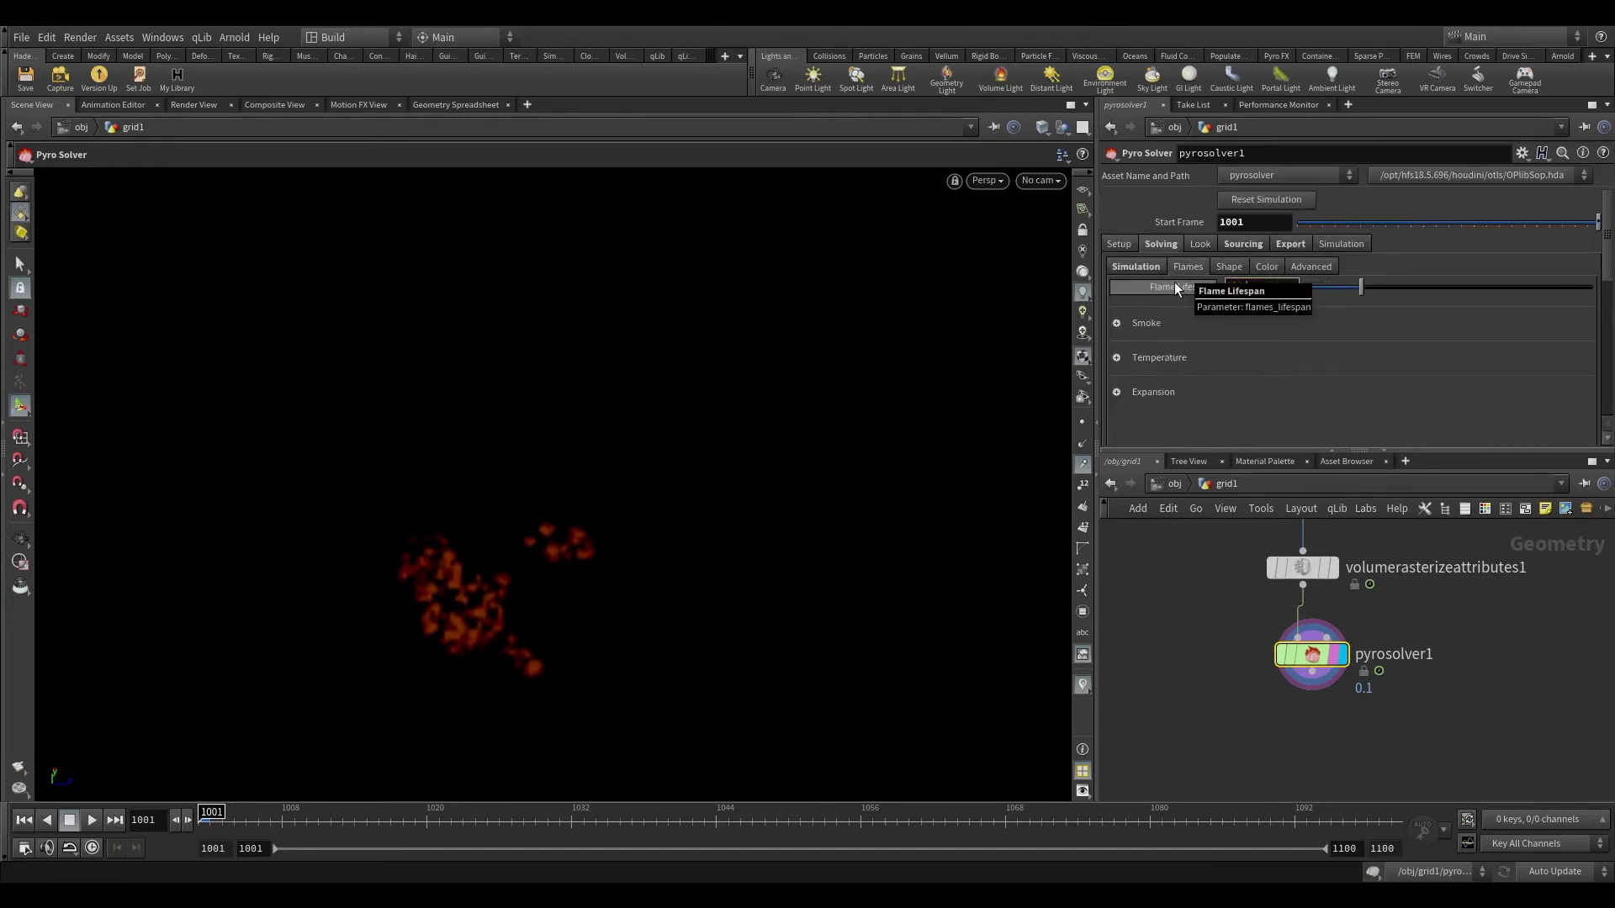
{"action": "middle_click", "coordinate": [1174, 280], "text": "ctrl"}
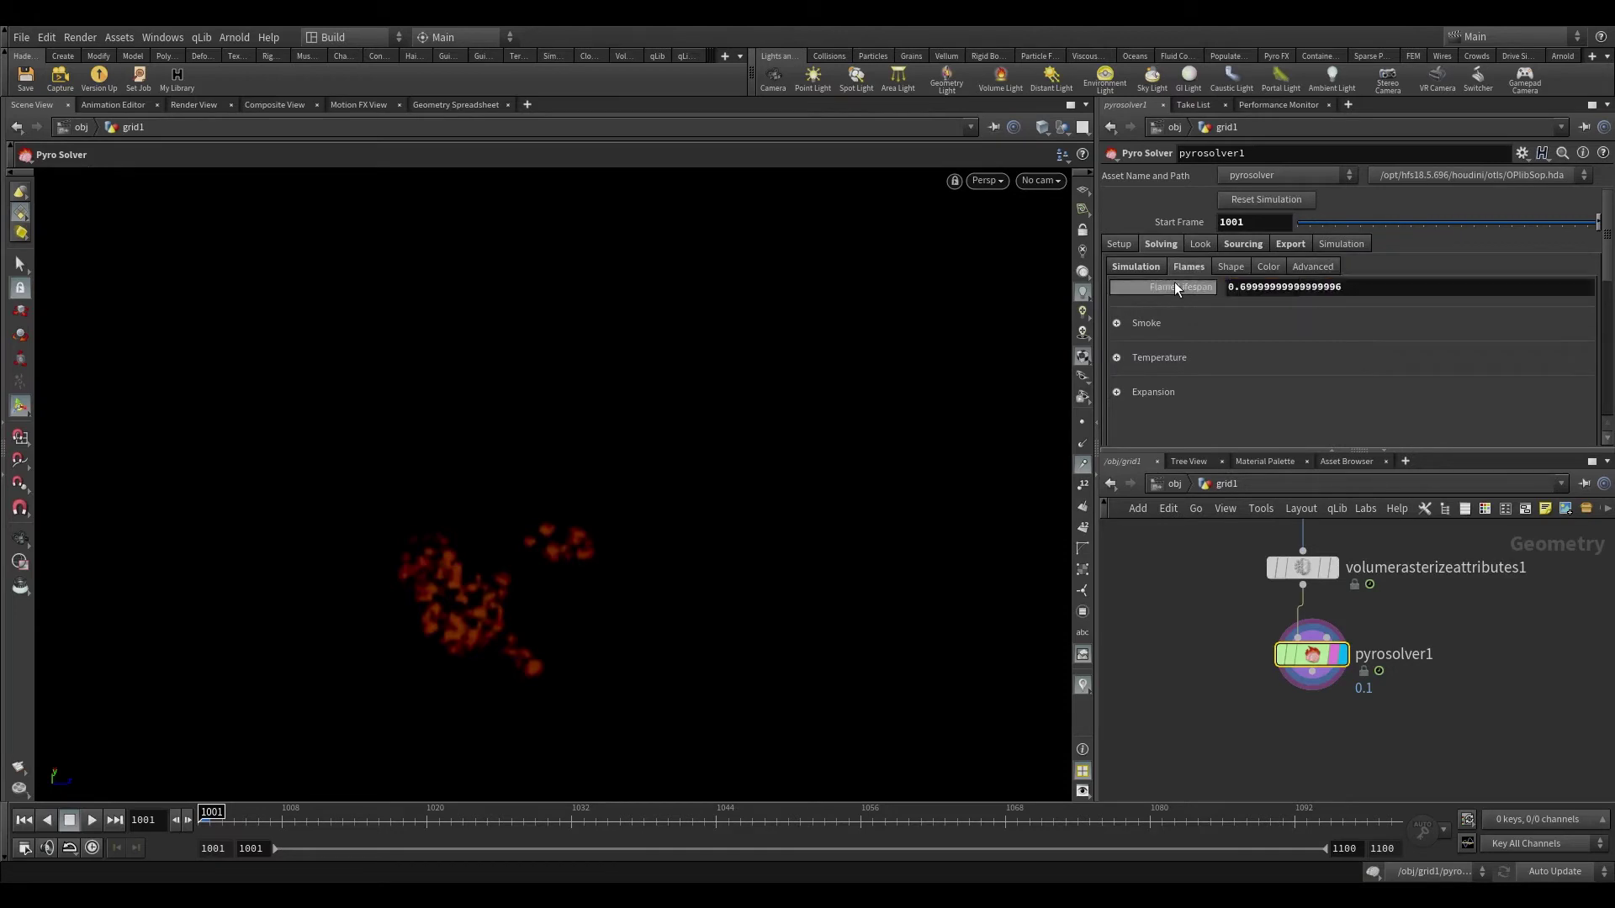
{"action": "left_click", "coordinate": [1144, 356]}
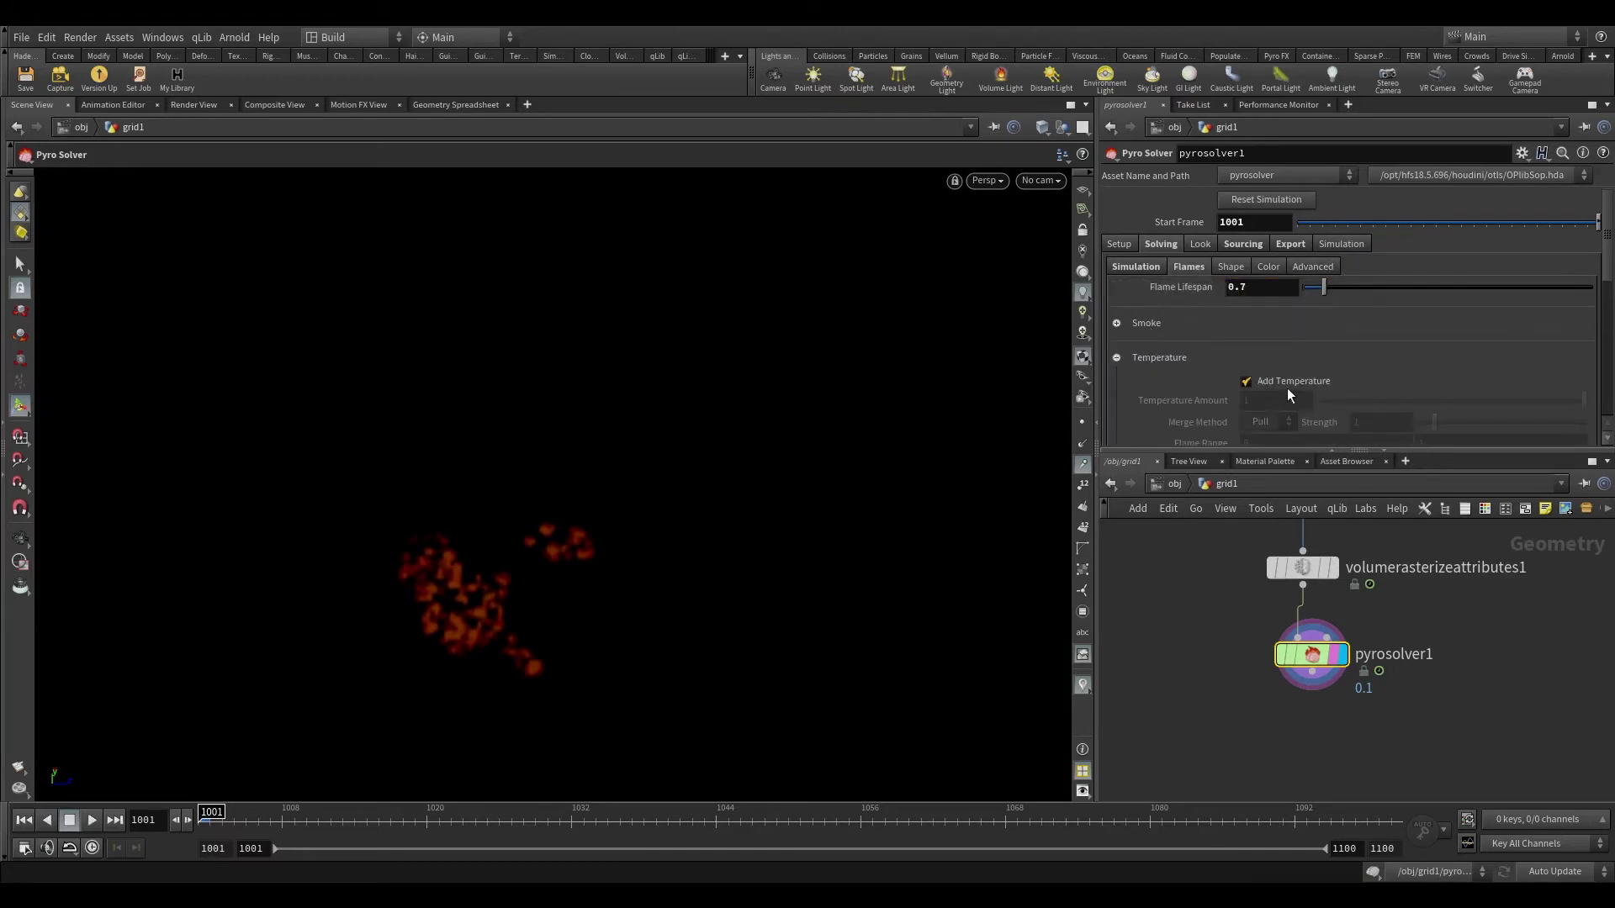
{"action": "scroll", "coordinate": [1173, 385], "scroll_direction": "down", "scroll_amount": 3}
{"action": "scroll", "coordinate": [1175, 388], "scroll_direction": "down", "scroll_amount": 3}
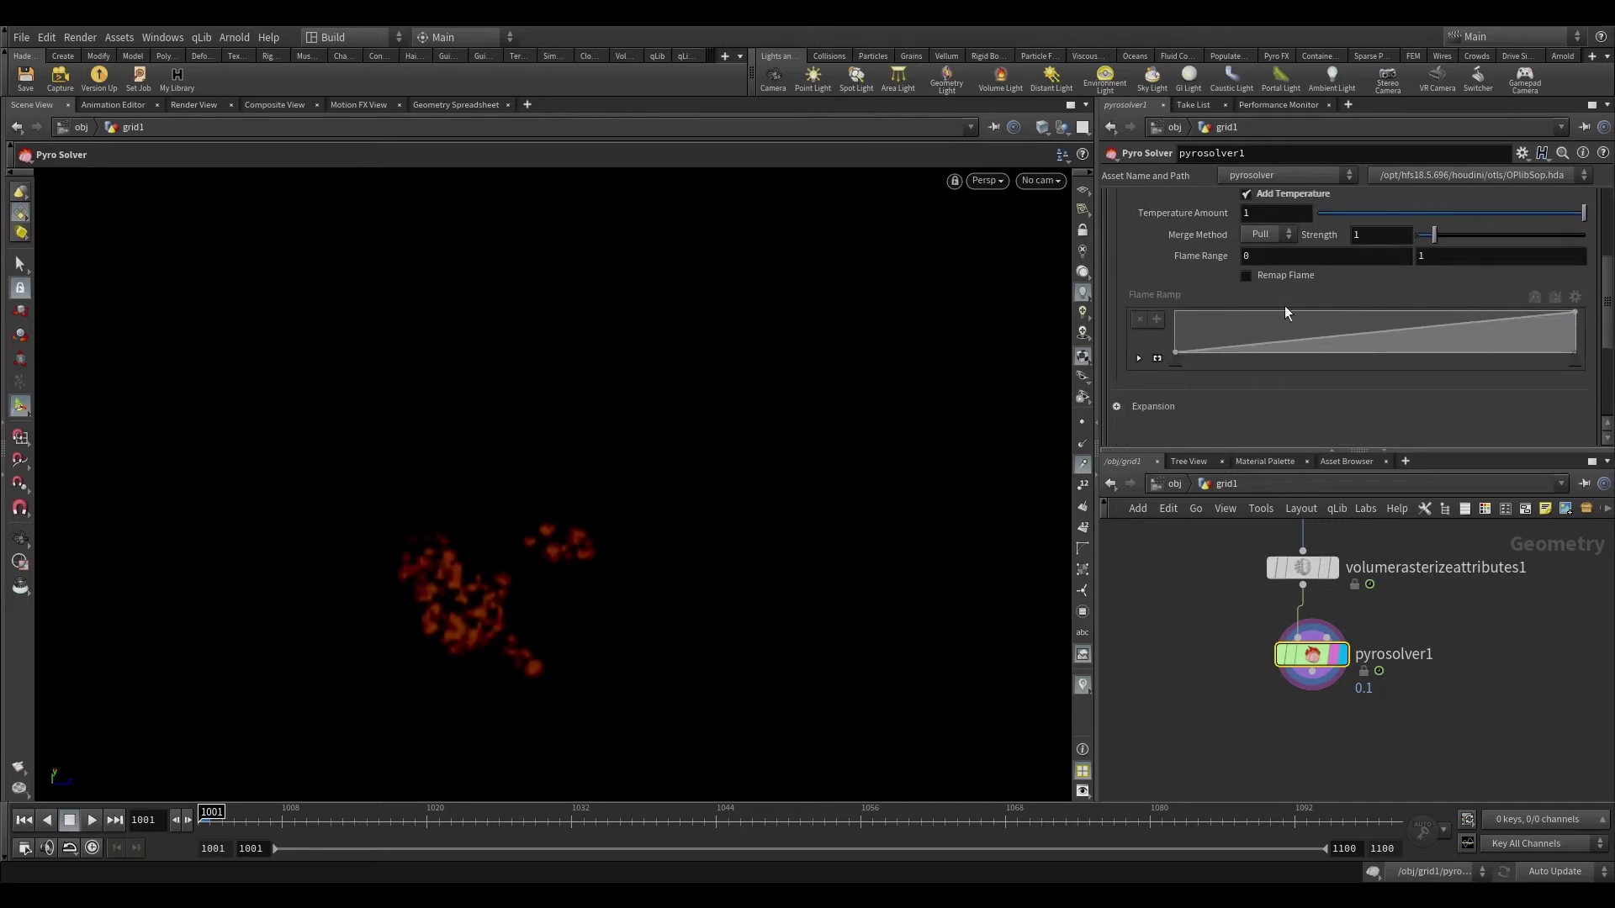
{"action": "scroll", "coordinate": [1219, 264], "scroll_direction": "up", "scroll_amount": 5}
- Set the solver's dissipation to 0.4 and enable disturbance with a value of 25
{"action": "left_click", "coordinate": [1219, 263]}
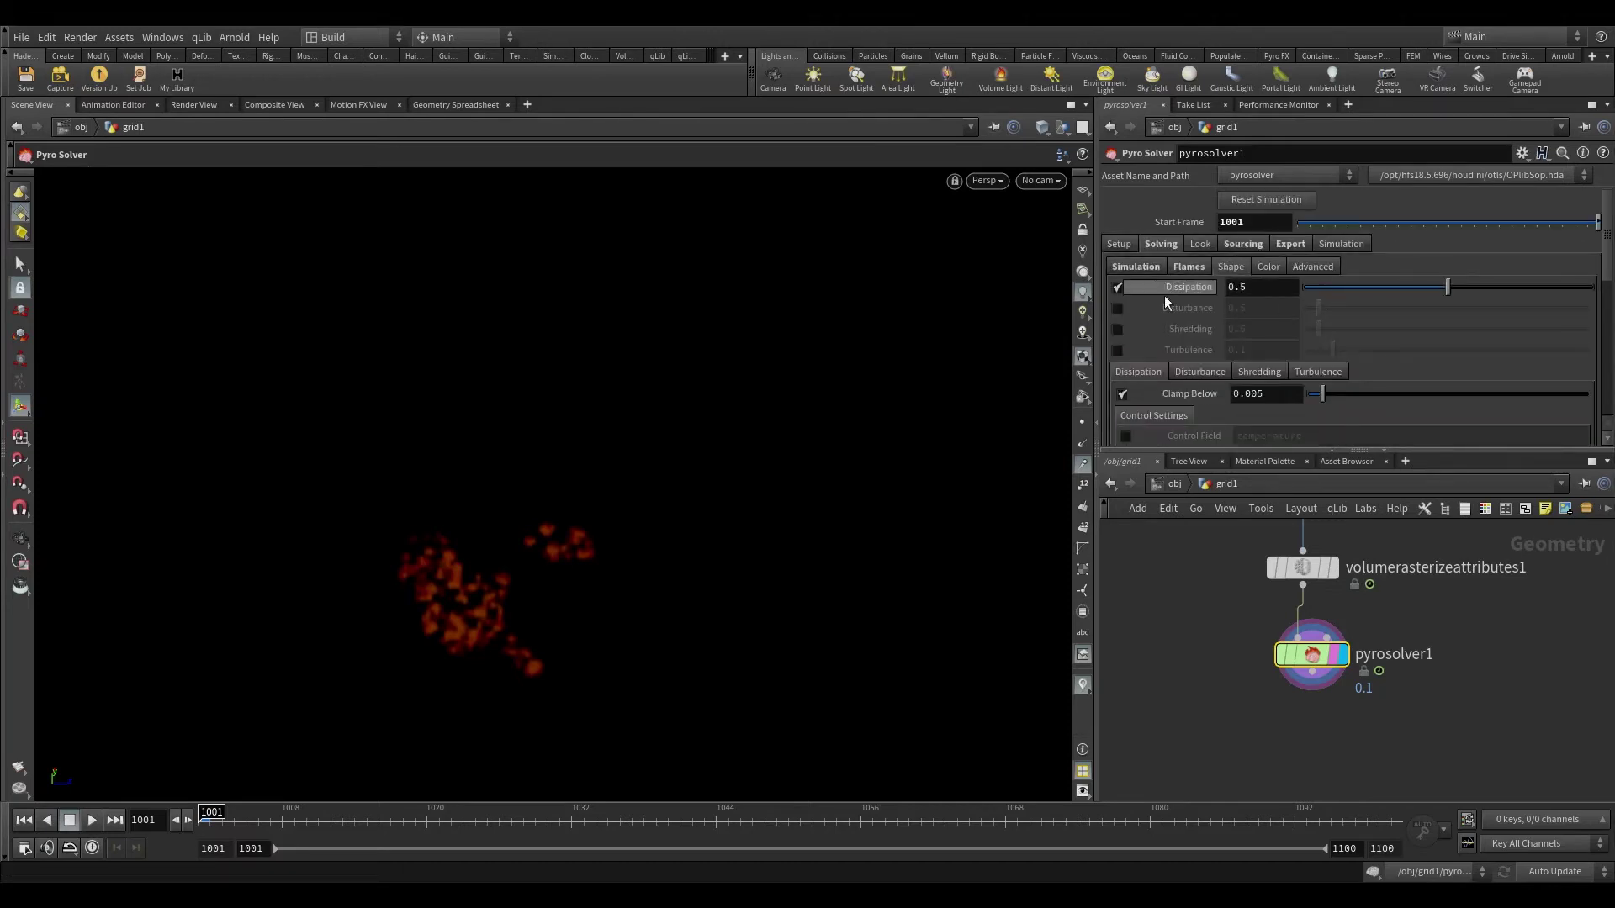
{"action": "double_click", "coordinate": [1256, 289]}
{"action": "type", "text": "4"}
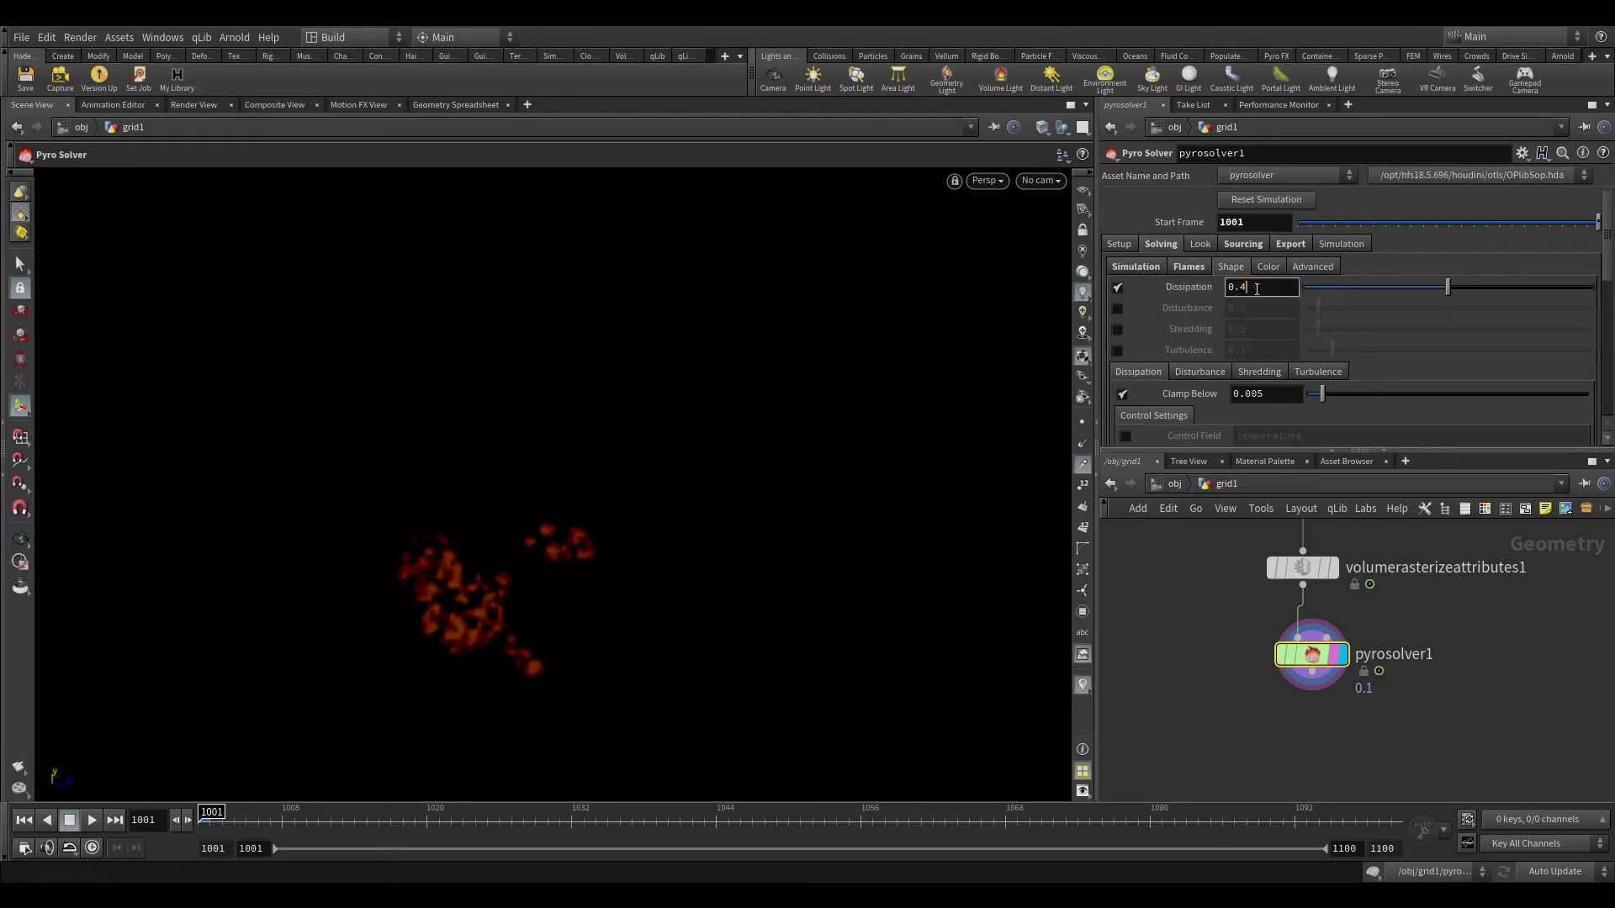
{"action": "left_click", "coordinate": [1117, 307]}
{"action": "double_click", "coordinate": [1236, 309]}
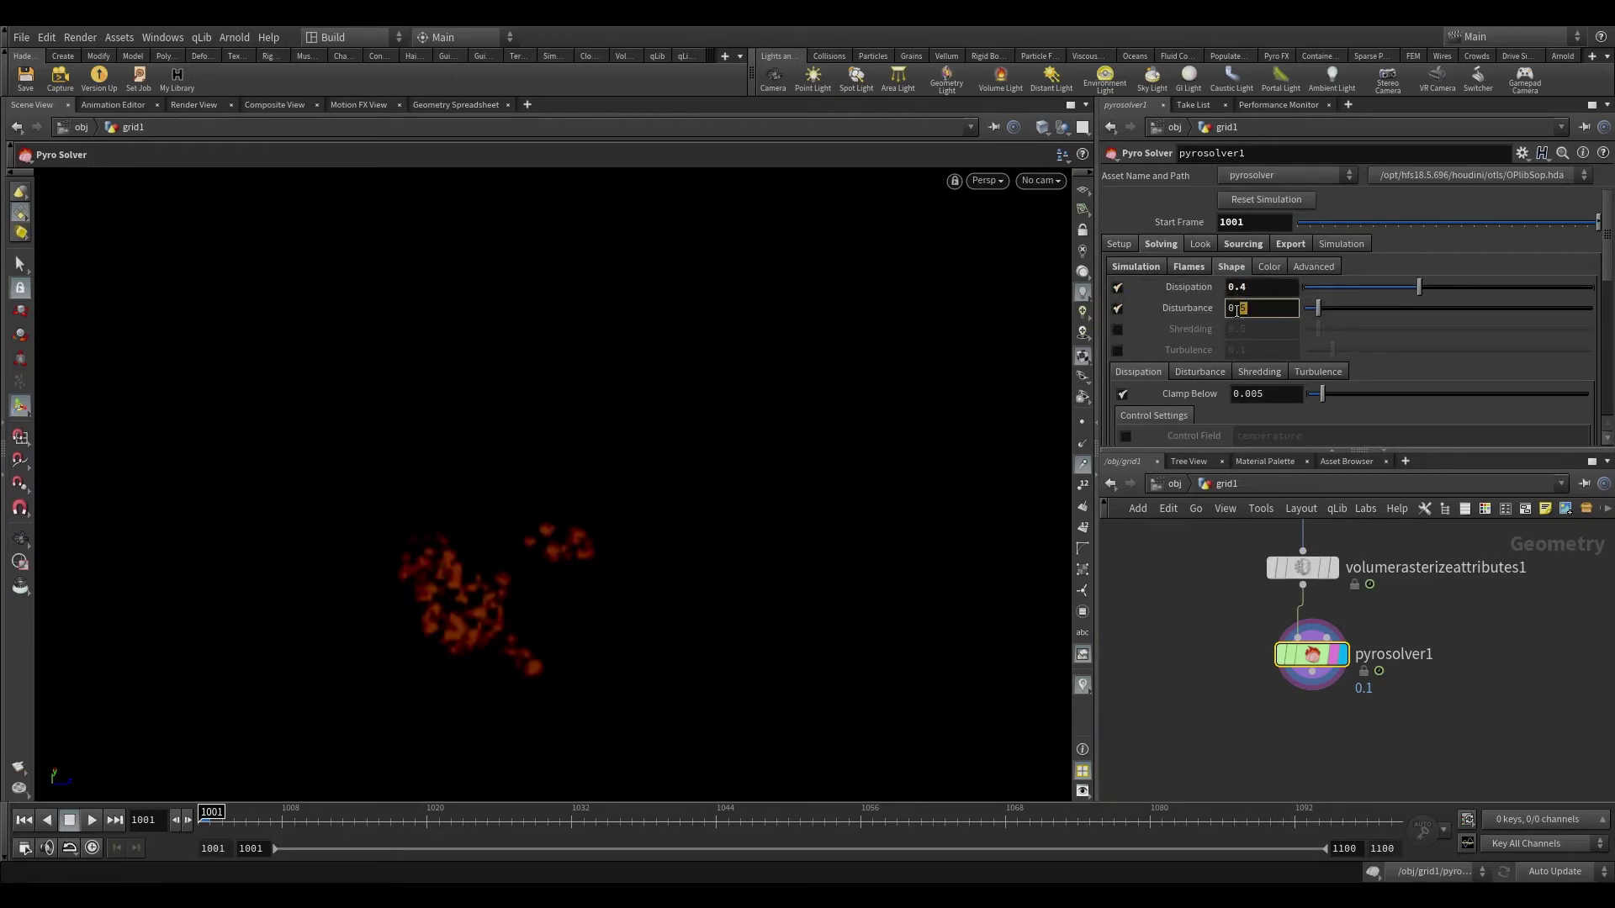
{"action": "triple_click", "coordinate": [1237, 311]}
{"action": "type", "text": "25"}
- Enable shredding with a value of 6 and turn on turbulence for the flame shape
{"action": "left_click", "coordinate": [1119, 329]}
{"action": "left_click_drag", "start_coordinate": [1269, 329], "coordinate": [1150, 330]}
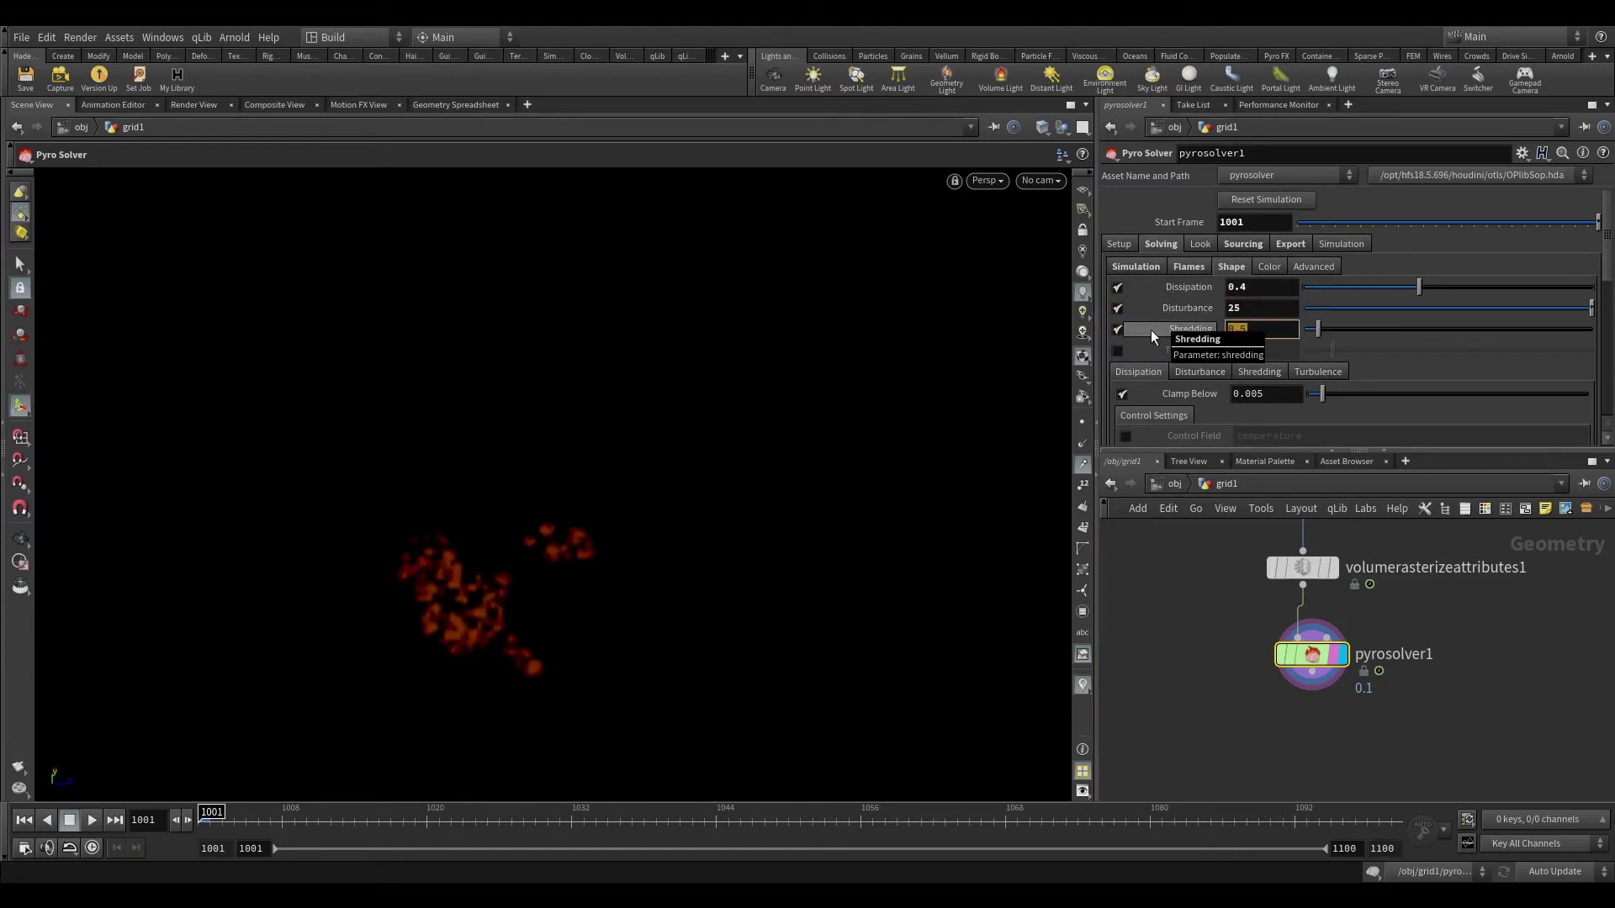
{"action": "type", "text": "6"}
{"action": "left_click", "coordinate": [1117, 350]}
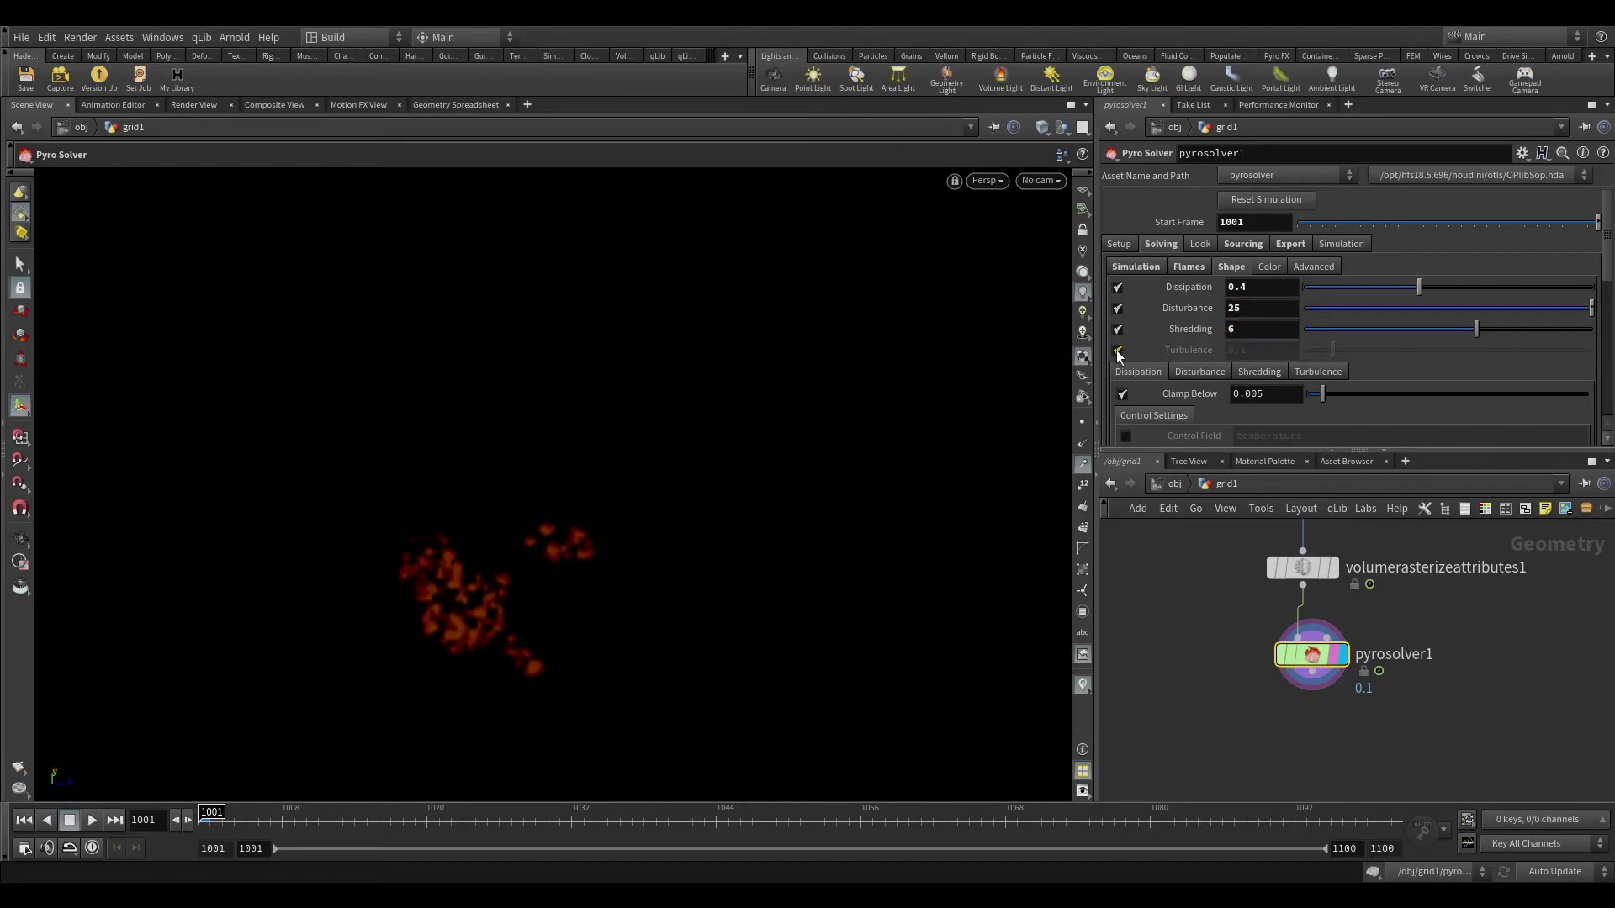
- Set the solver's turbulence to 2 and enable the temperature control field for dissipation
{"action": "left_click", "coordinate": [1265, 350]}
{"action": "left_click_drag", "start_coordinate": [1265, 350], "coordinate": [1190, 352]}
{"action": "type", "text": "2"}
{"action": "key", "text": "Return"}
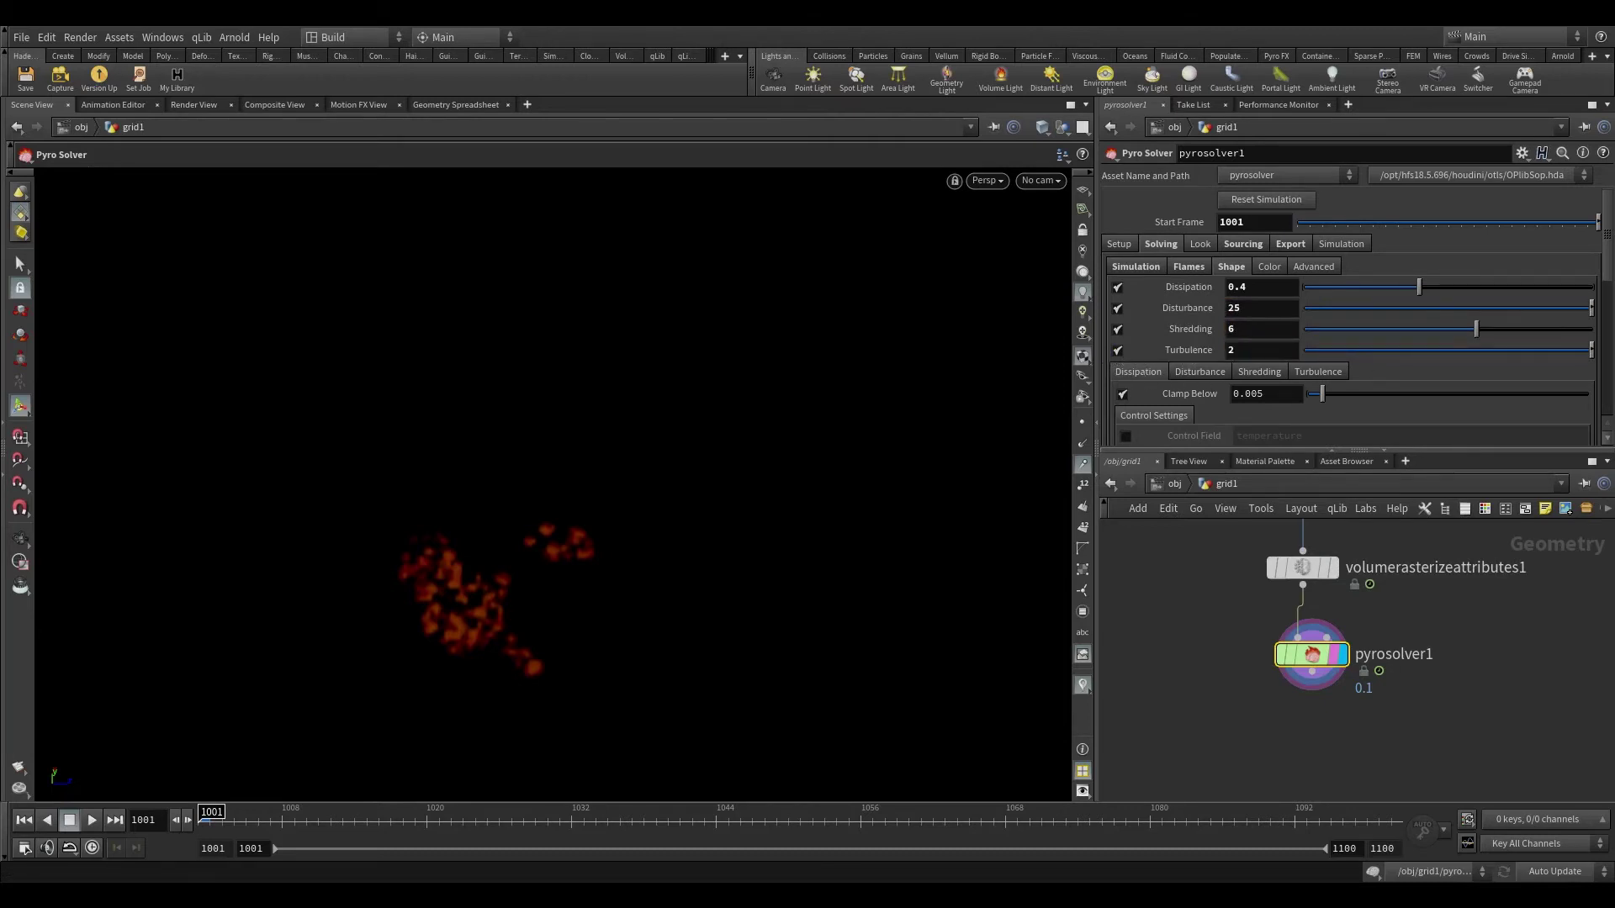
{"action": "scroll", "coordinate": [1246, 376], "scroll_direction": "down", "scroll_amount": 3}
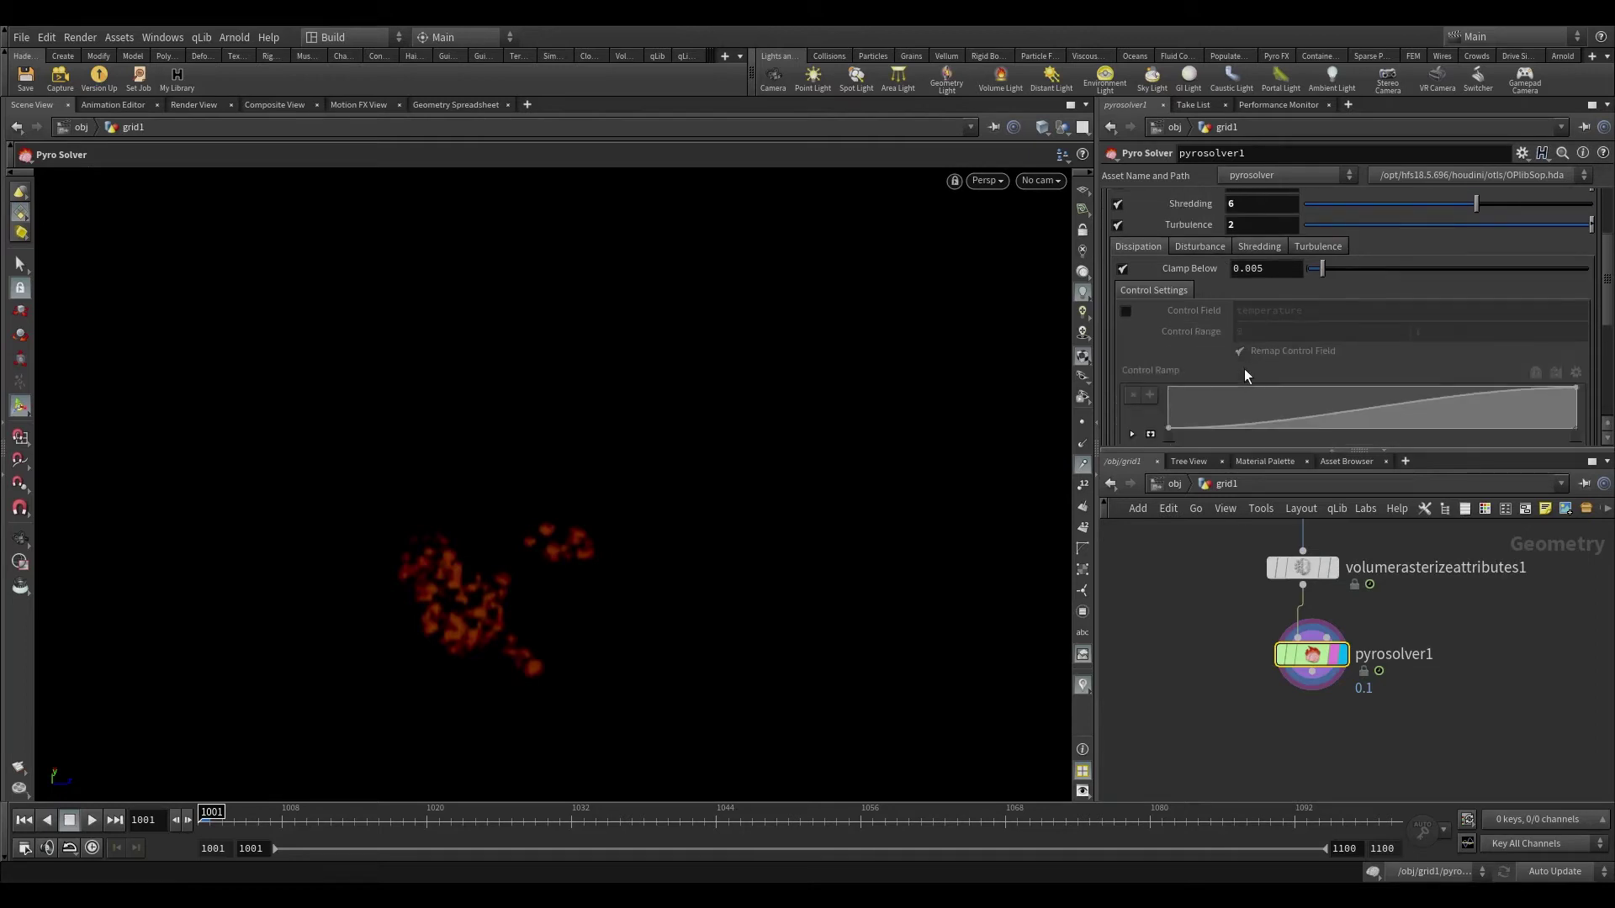
{"action": "left_click", "coordinate": [1125, 311]}
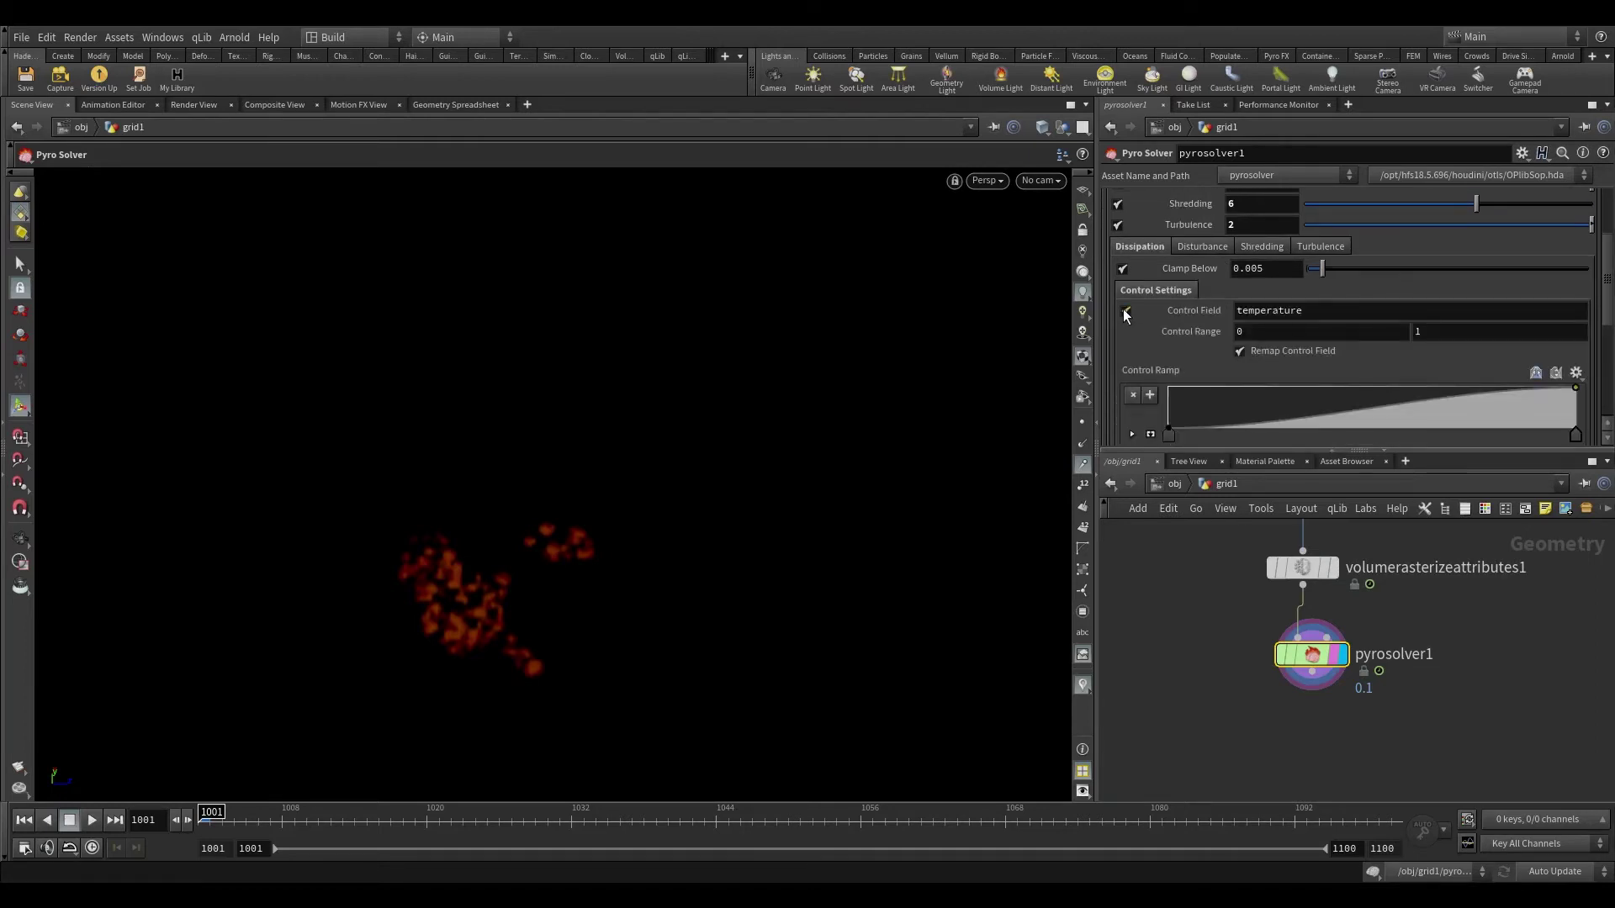
- Set the disturbance cutoff to 0.4
{"action": "scroll", "coordinate": [1229, 328], "scroll_direction": "up", "scroll_amount": 3}
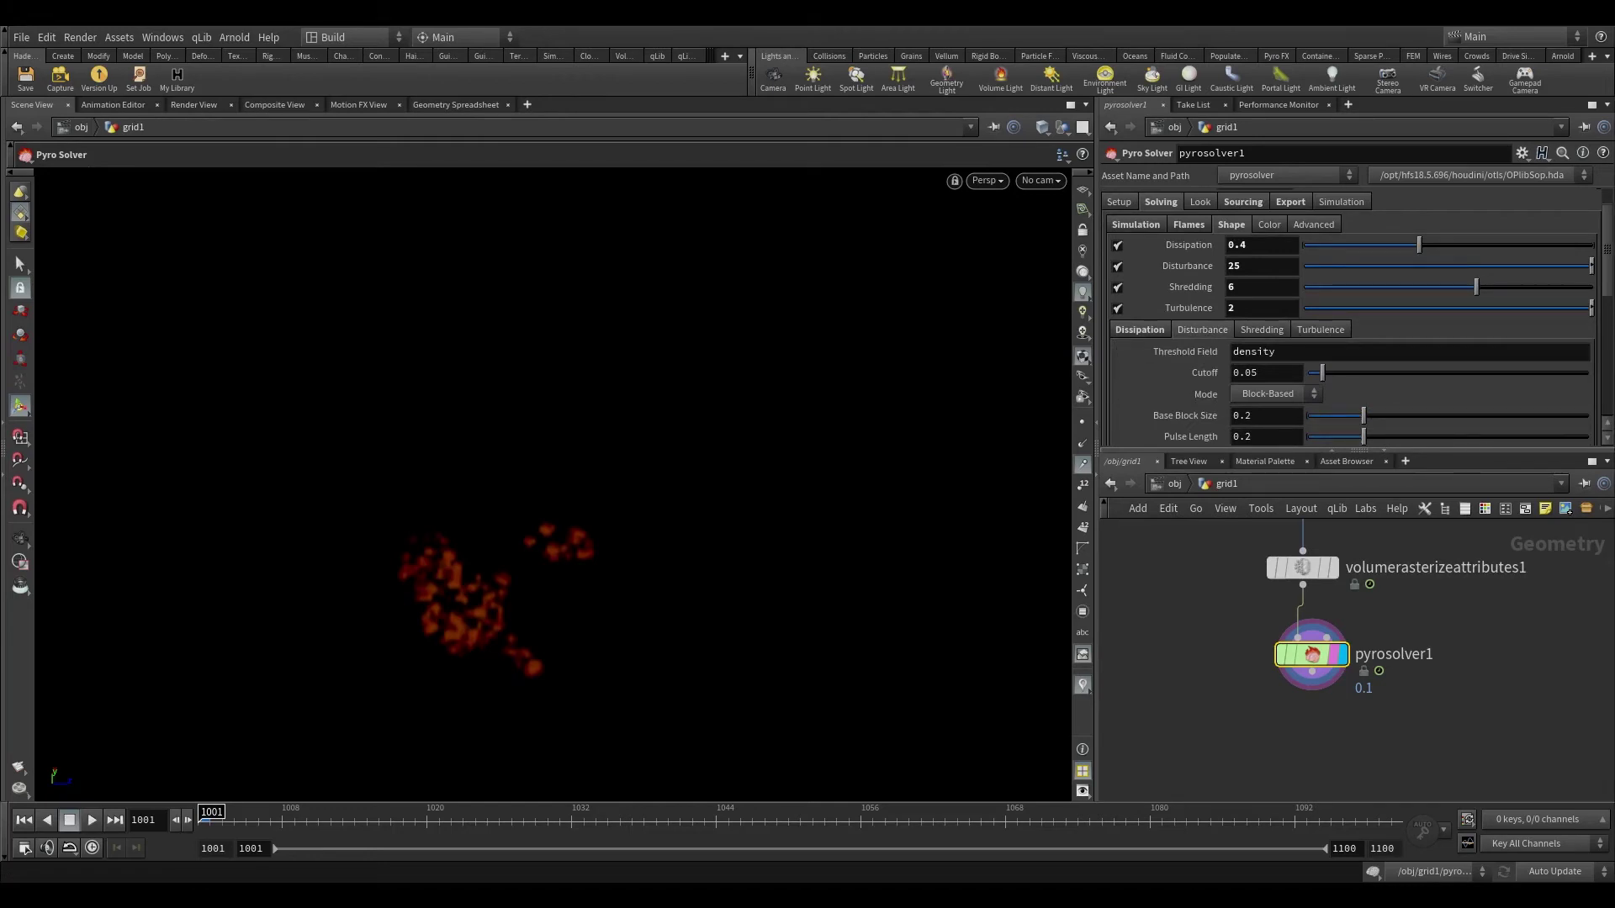
{"action": "double_click", "coordinate": [1248, 374]}
{"action": "type", "text": "4"}
{"action": "scroll", "coordinate": [1251, 374], "scroll_direction": "down", "scroll_amount": 5}
{"action": "scroll", "coordinate": [1212, 395], "scroll_direction": "up", "scroll_amount": 1}
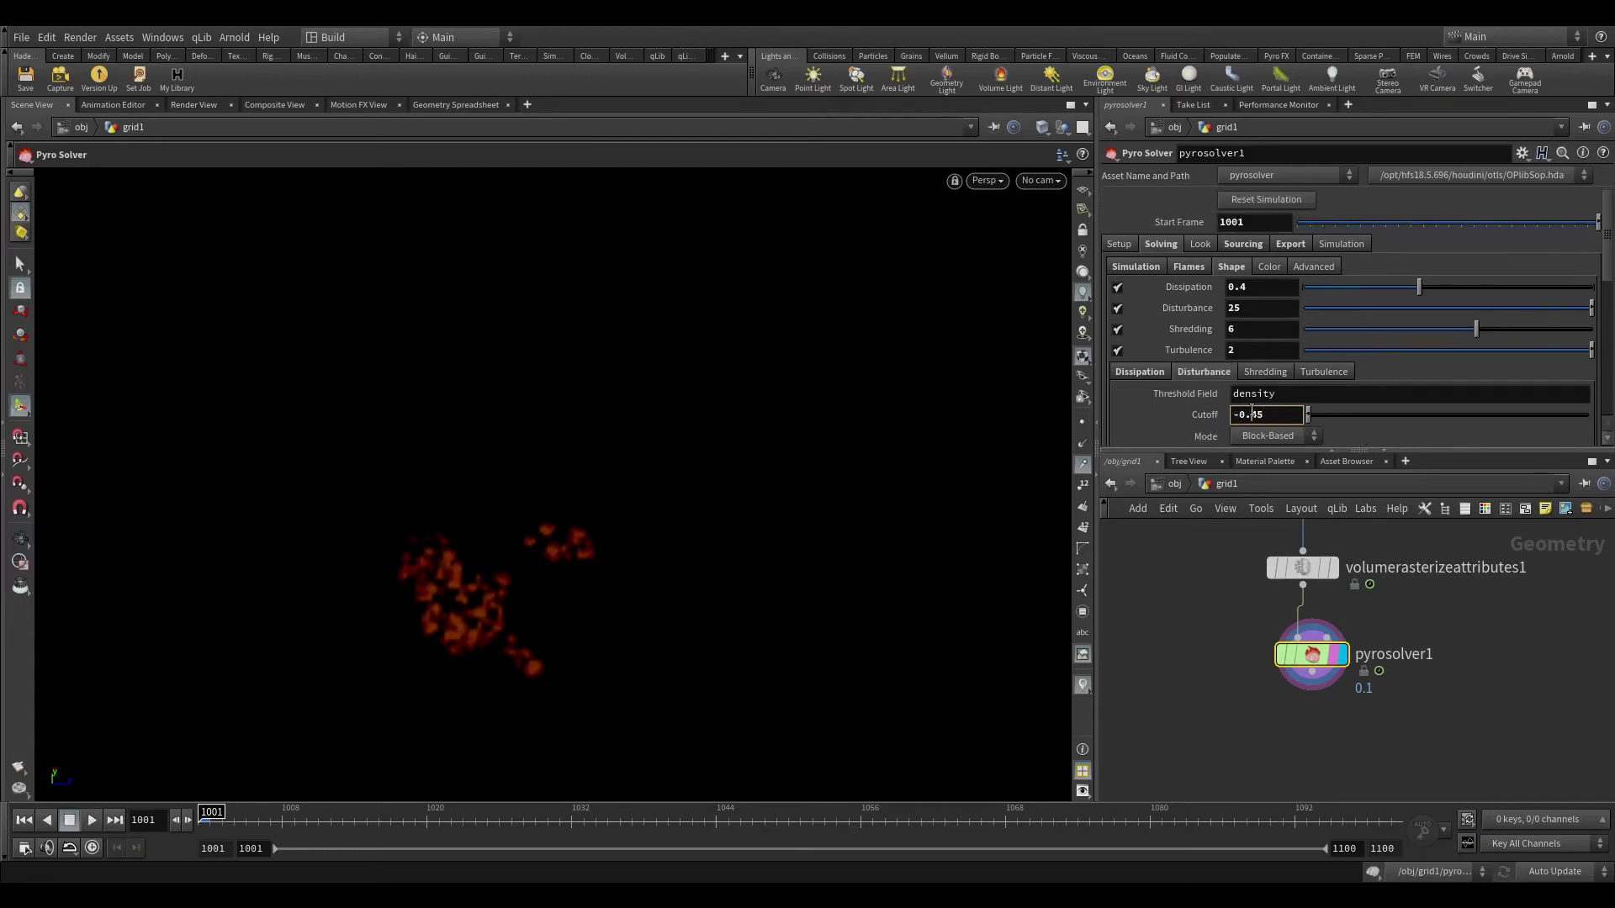
{"action": "left_click_drag", "start_coordinate": [1240, 415], "coordinate": [1227, 420]}
{"action": "key", "text": "BackSpace"}
{"action": "key", "text": "End"}
{"action": "key", "text": "BackSpace"}
{"action": "key", "text": "Return"}
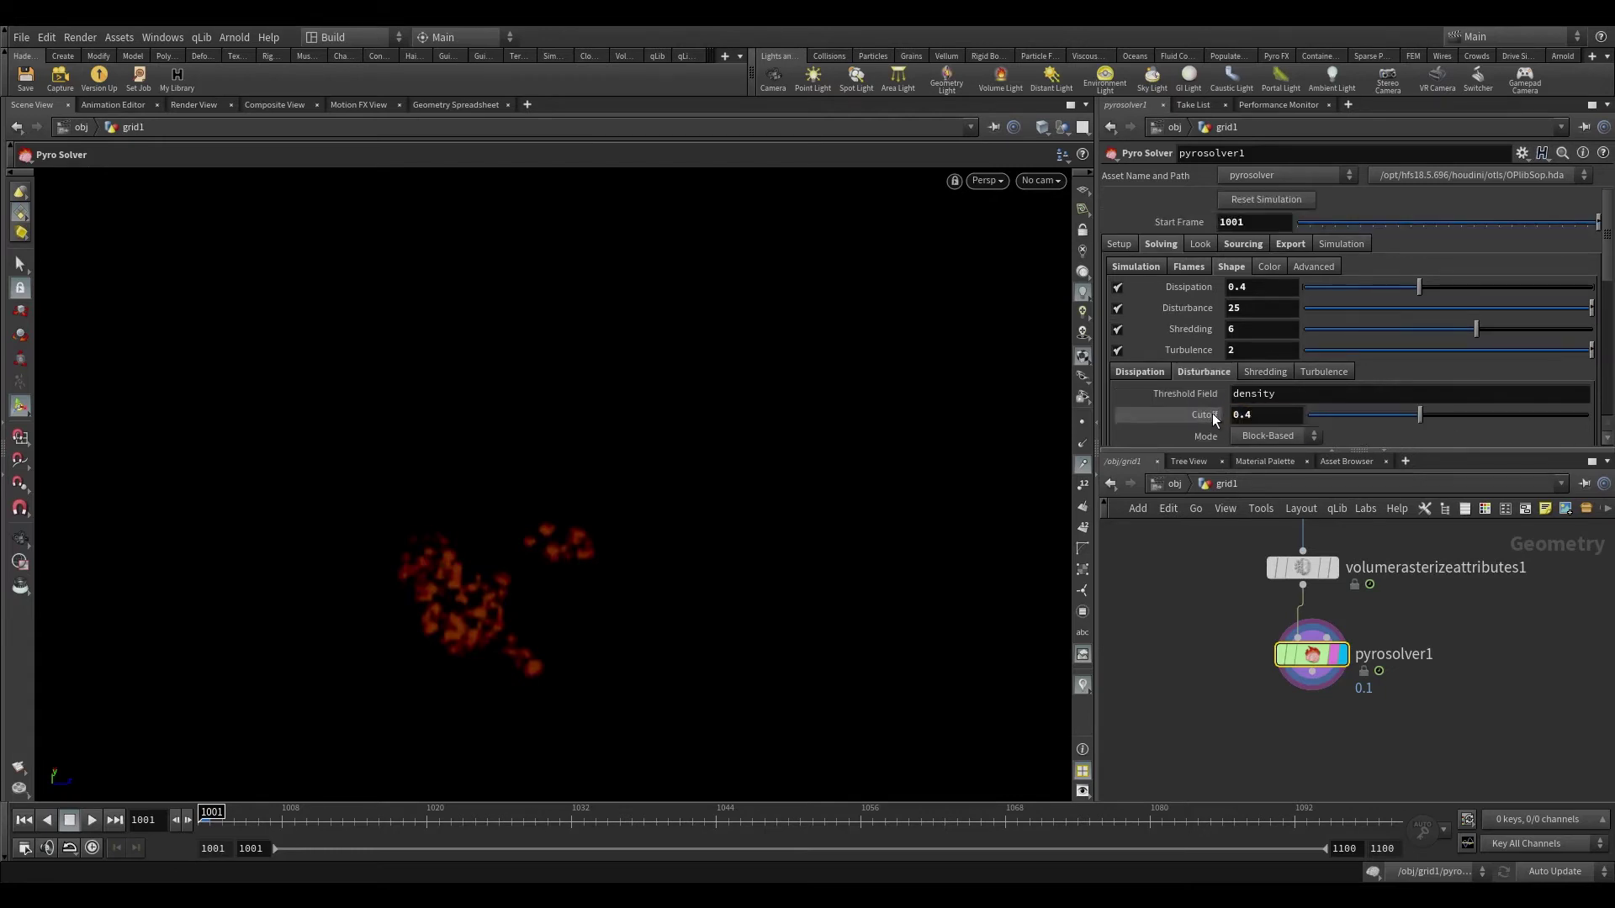
- Set the disturbance control field to temperature
{"action": "scroll", "coordinate": [1213, 415], "scroll_direction": "down", "scroll_amount": 3}
{"action": "left_click", "coordinate": [1319, 398]}
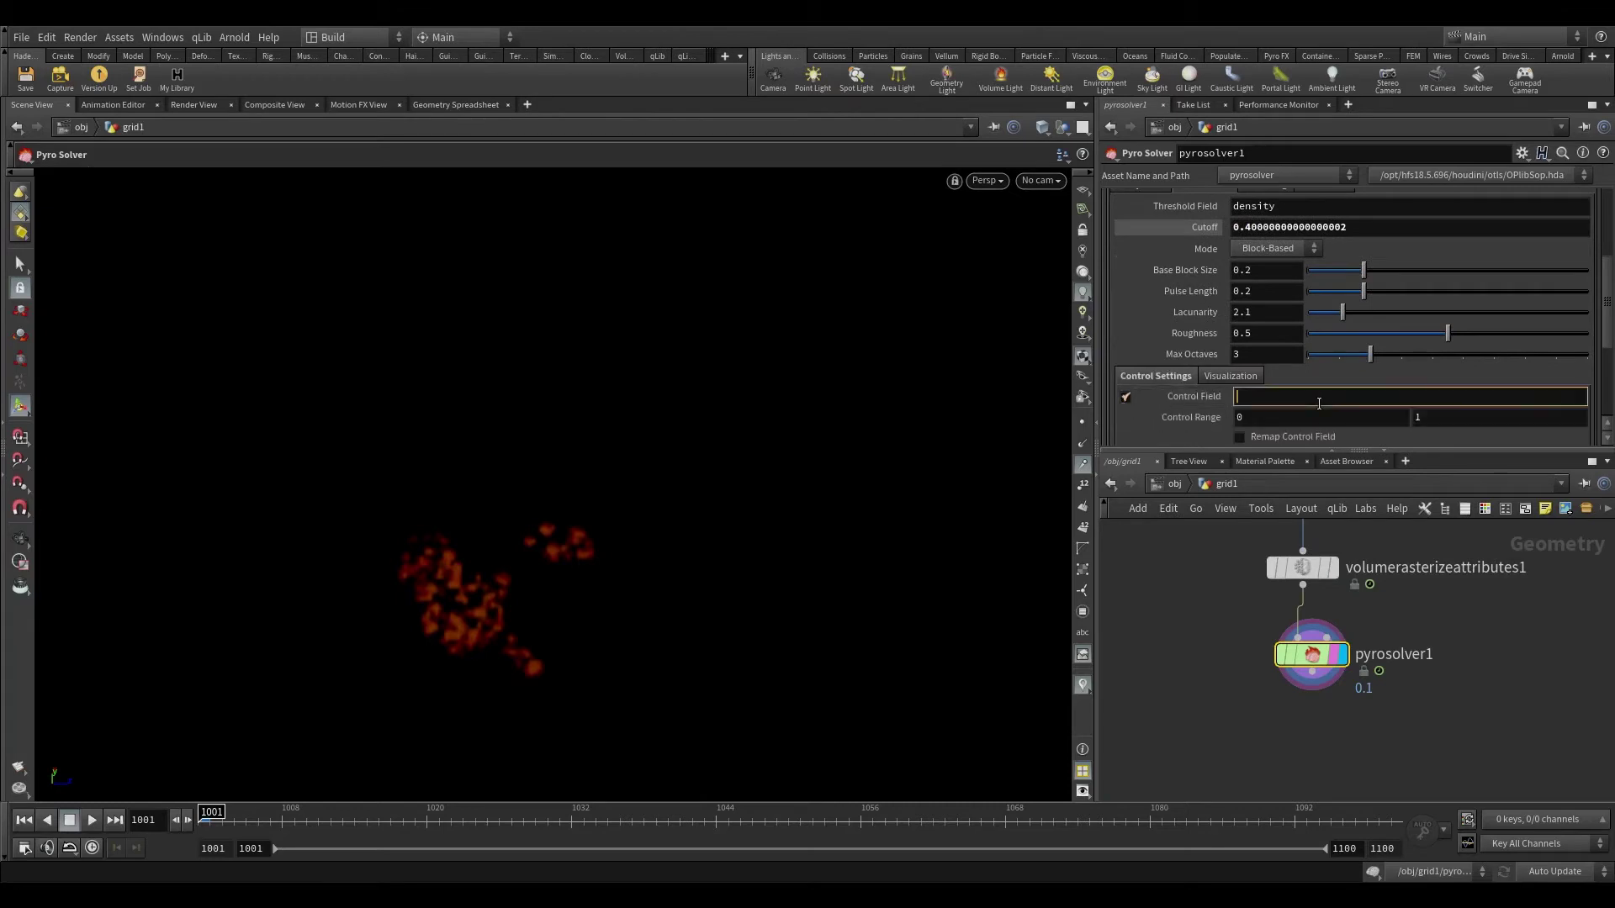
{"action": "type", "text": "temperature"}
{"action": "key", "text": "Return"}
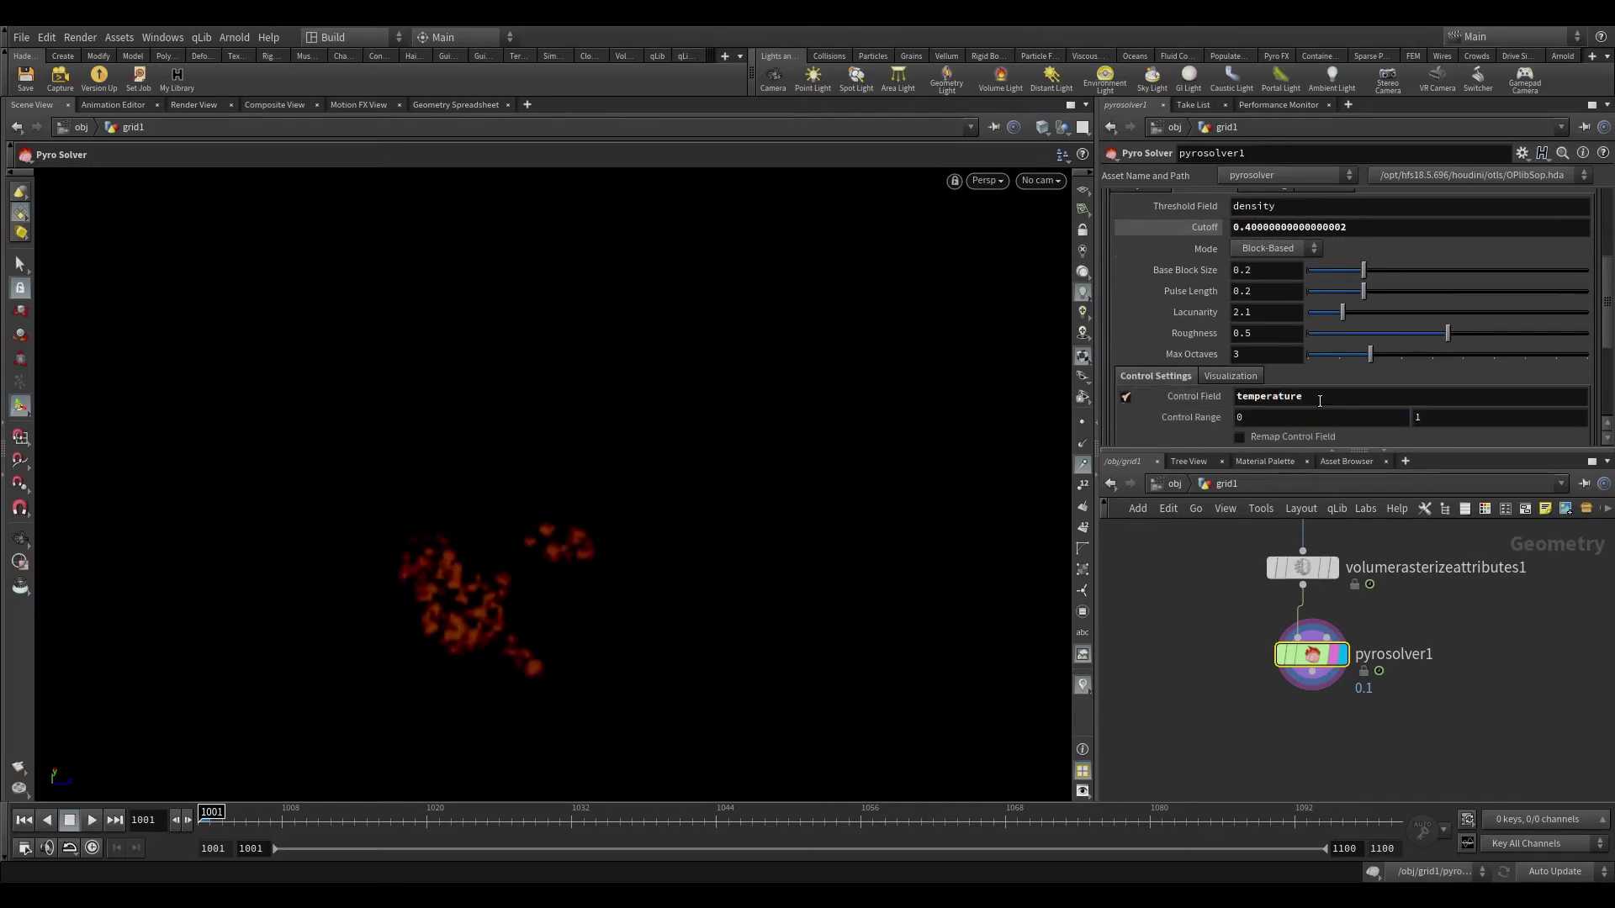
{"action": "scroll", "coordinate": [1287, 333], "scroll_direction": "down", "scroll_amount": 3}
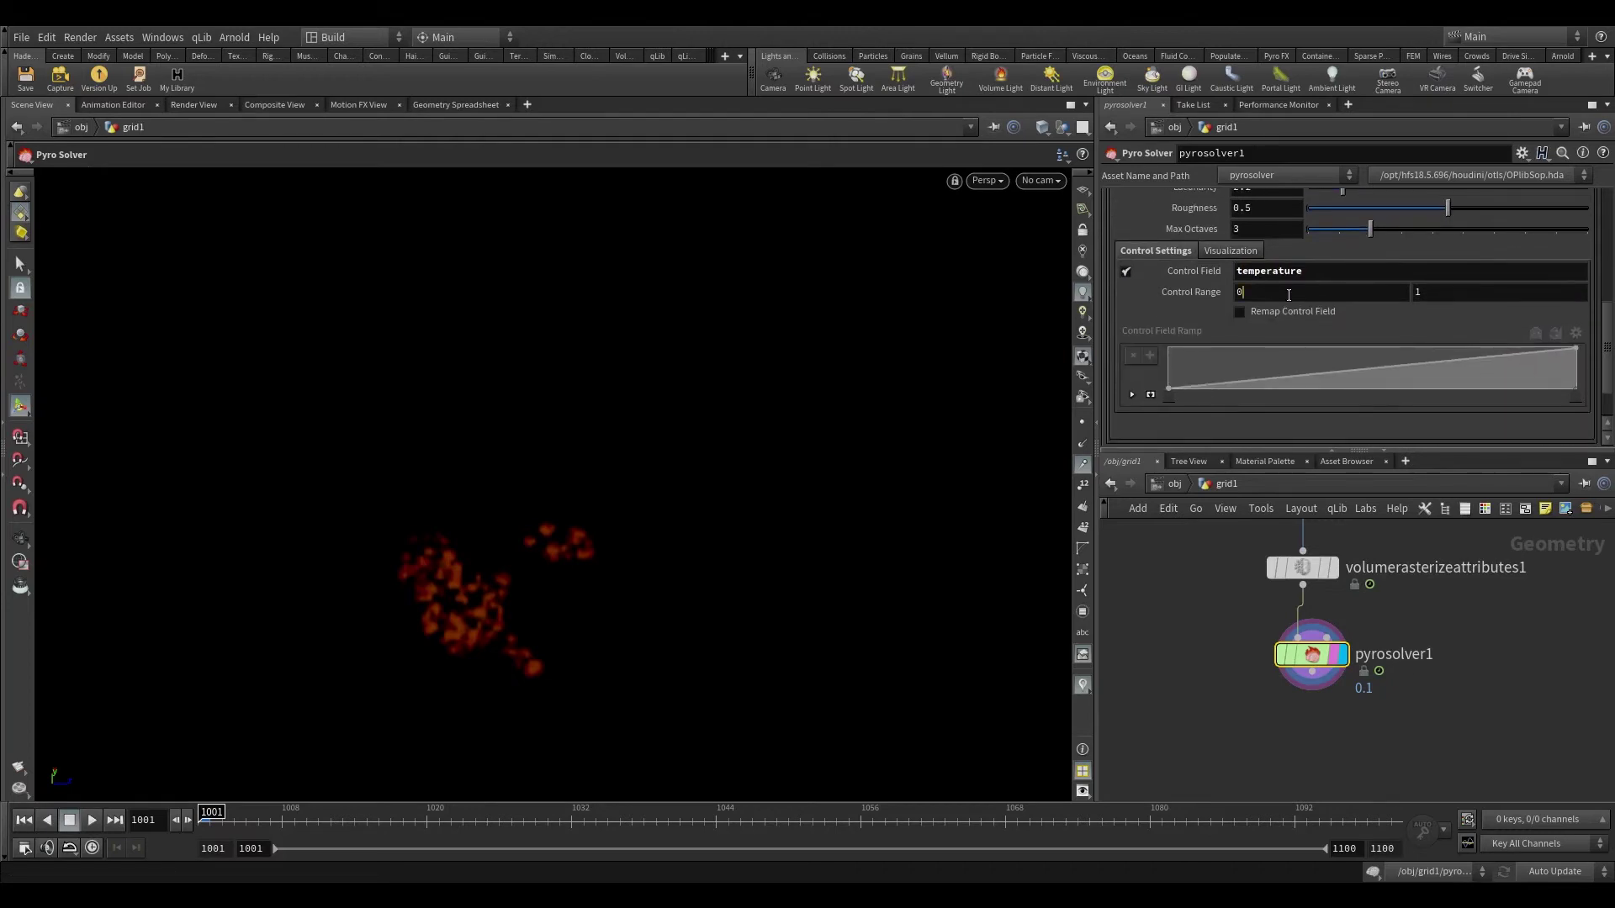
{"action": "left_click", "coordinate": [1288, 295]}
{"action": "scroll", "coordinate": [1210, 252], "scroll_direction": "up", "scroll_amount": 5}
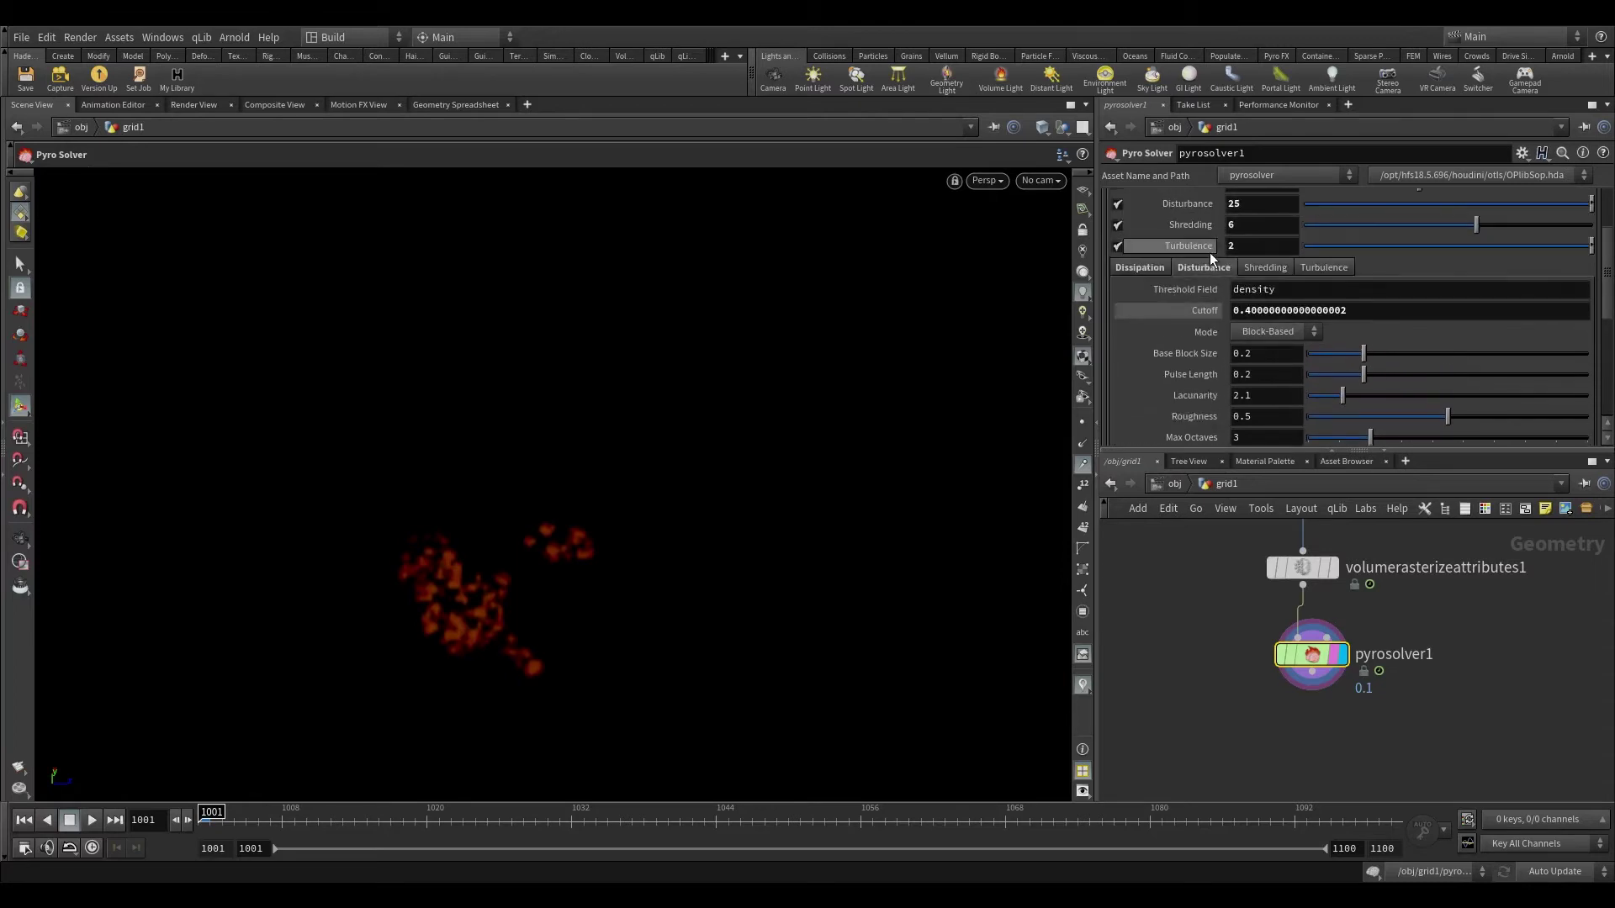
- Set the shredding field to temperature and the shredding base block size to 0.1
{"action": "left_click", "coordinate": [1266, 331]}
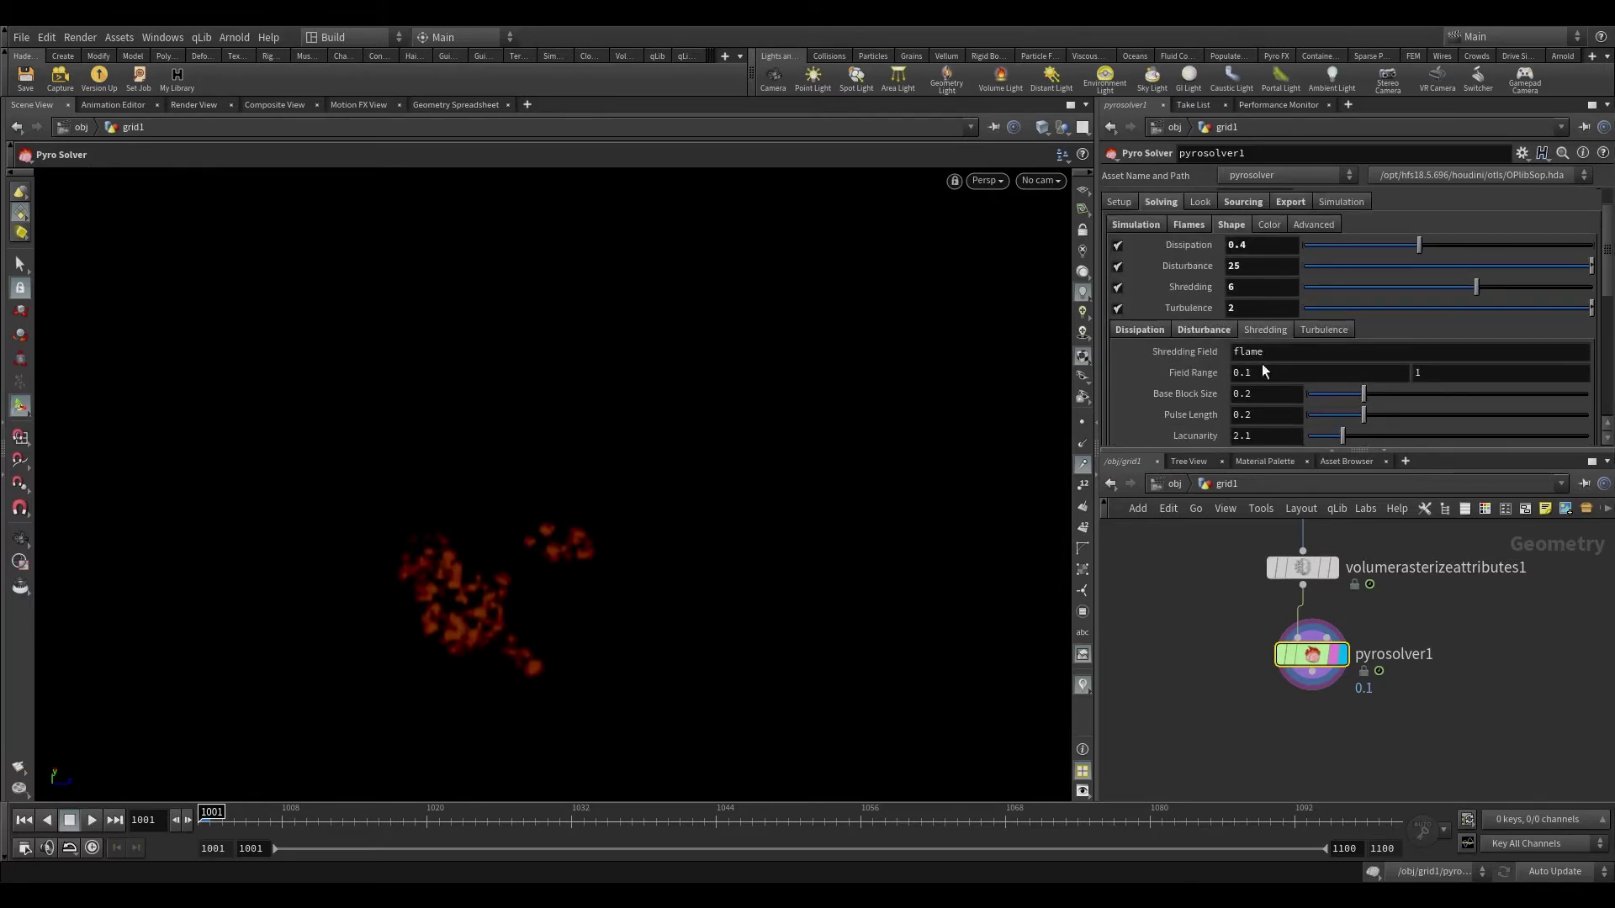
{"action": "left_click_drag", "start_coordinate": [1279, 355], "coordinate": [1150, 362]}
{"action": "type", "text": "temperaut"}
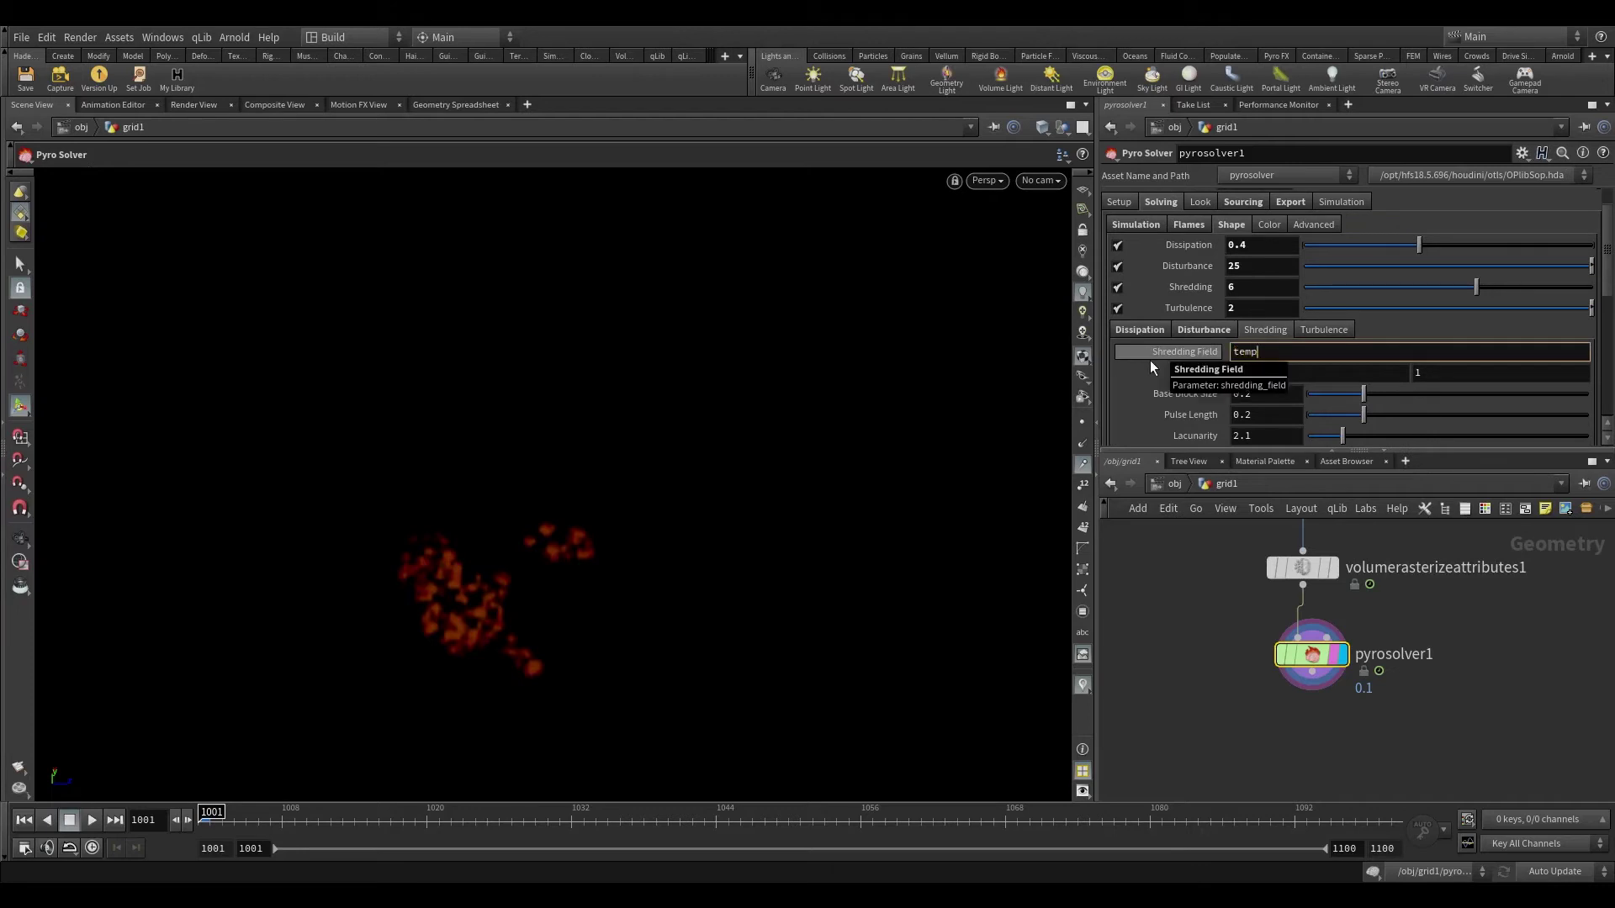
{"action": "key", "text": "BackSpace"}
{"action": "key", "text": "BackSpace"}
{"action": "type", "text": "ture"}
{"action": "key", "text": "Return"}
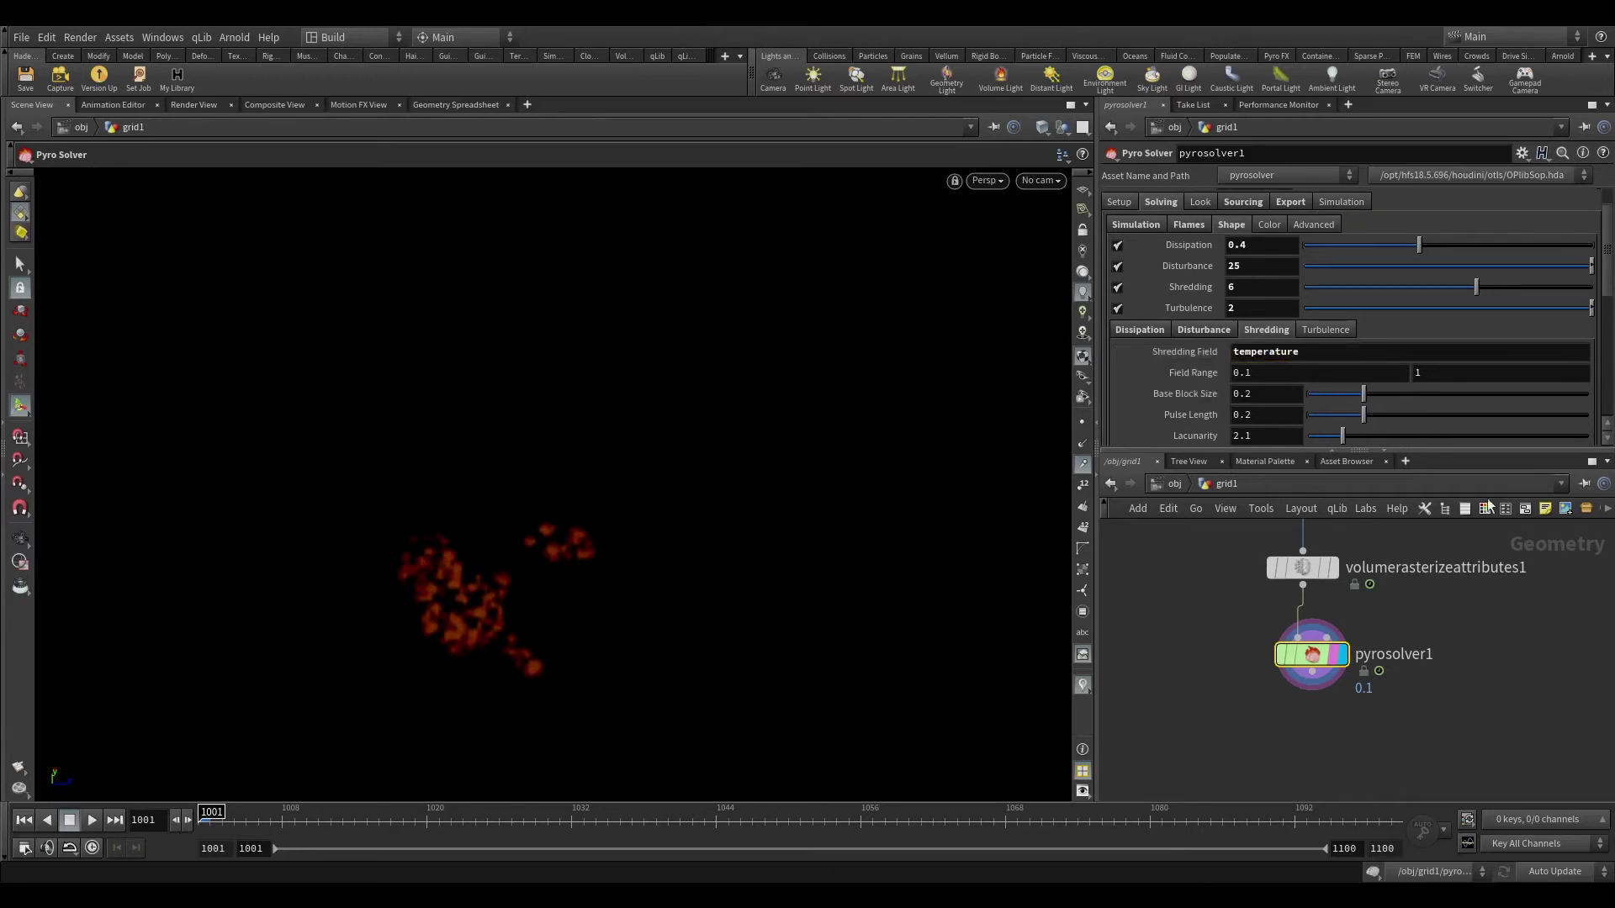
{"action": "left_click", "coordinate": [1234, 396]}
{"action": "key", "text": "Return"}
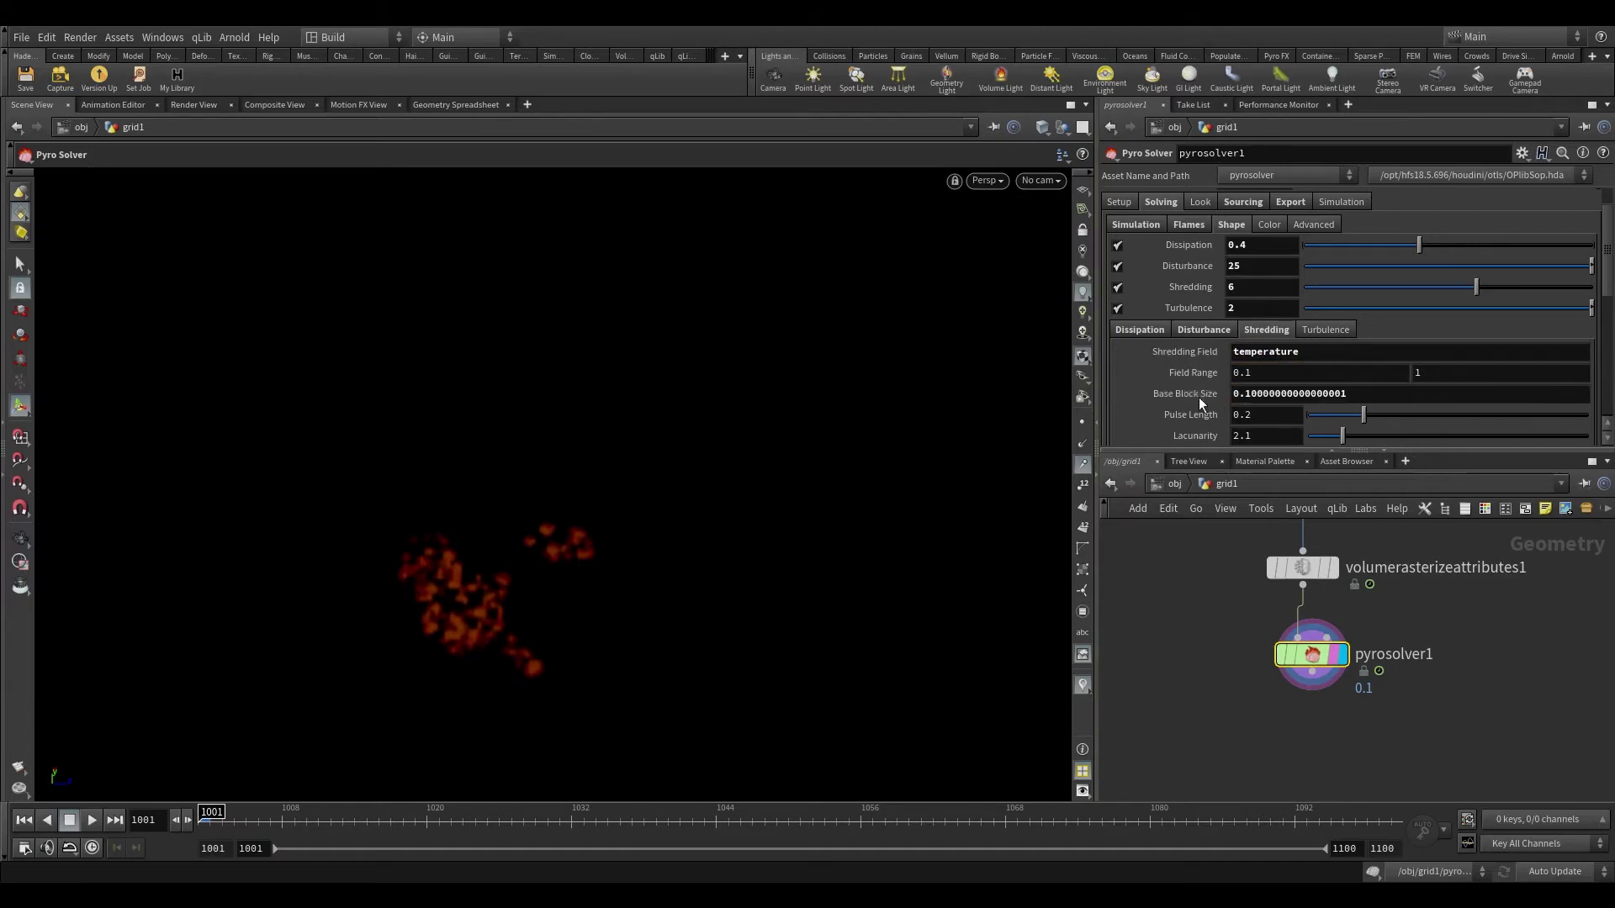
{"action": "scroll", "coordinate": [1213, 428], "scroll_direction": "down", "scroll_amount": 2}
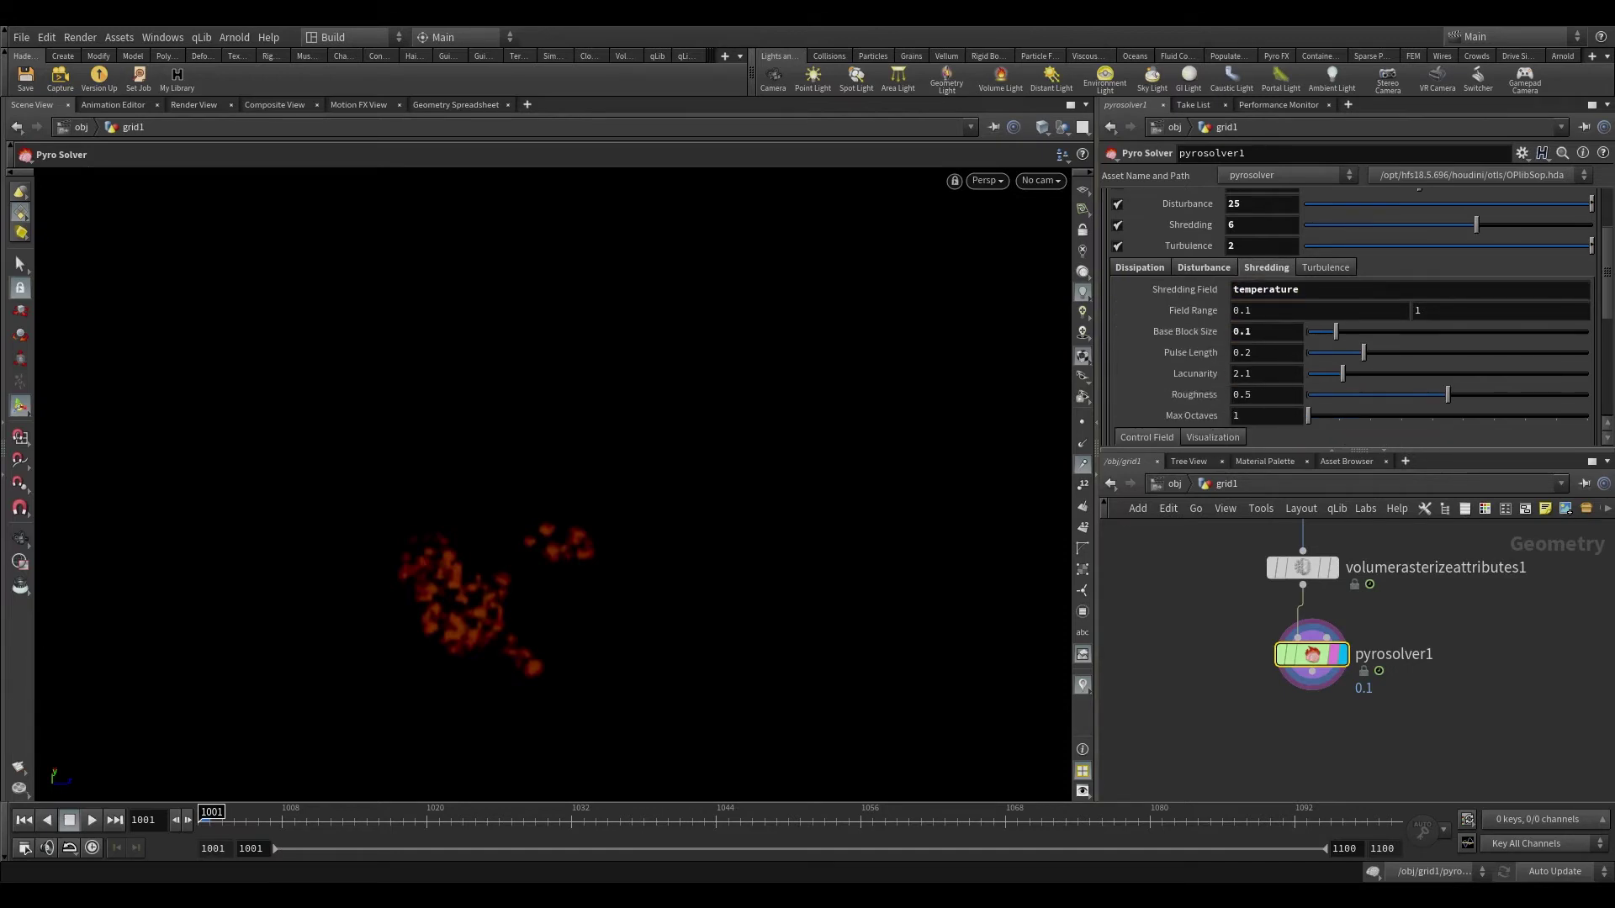
- Set the turbulence grain to 0.75 and its pulse length to 0.2
{"action": "left_click", "coordinate": [1326, 267]}
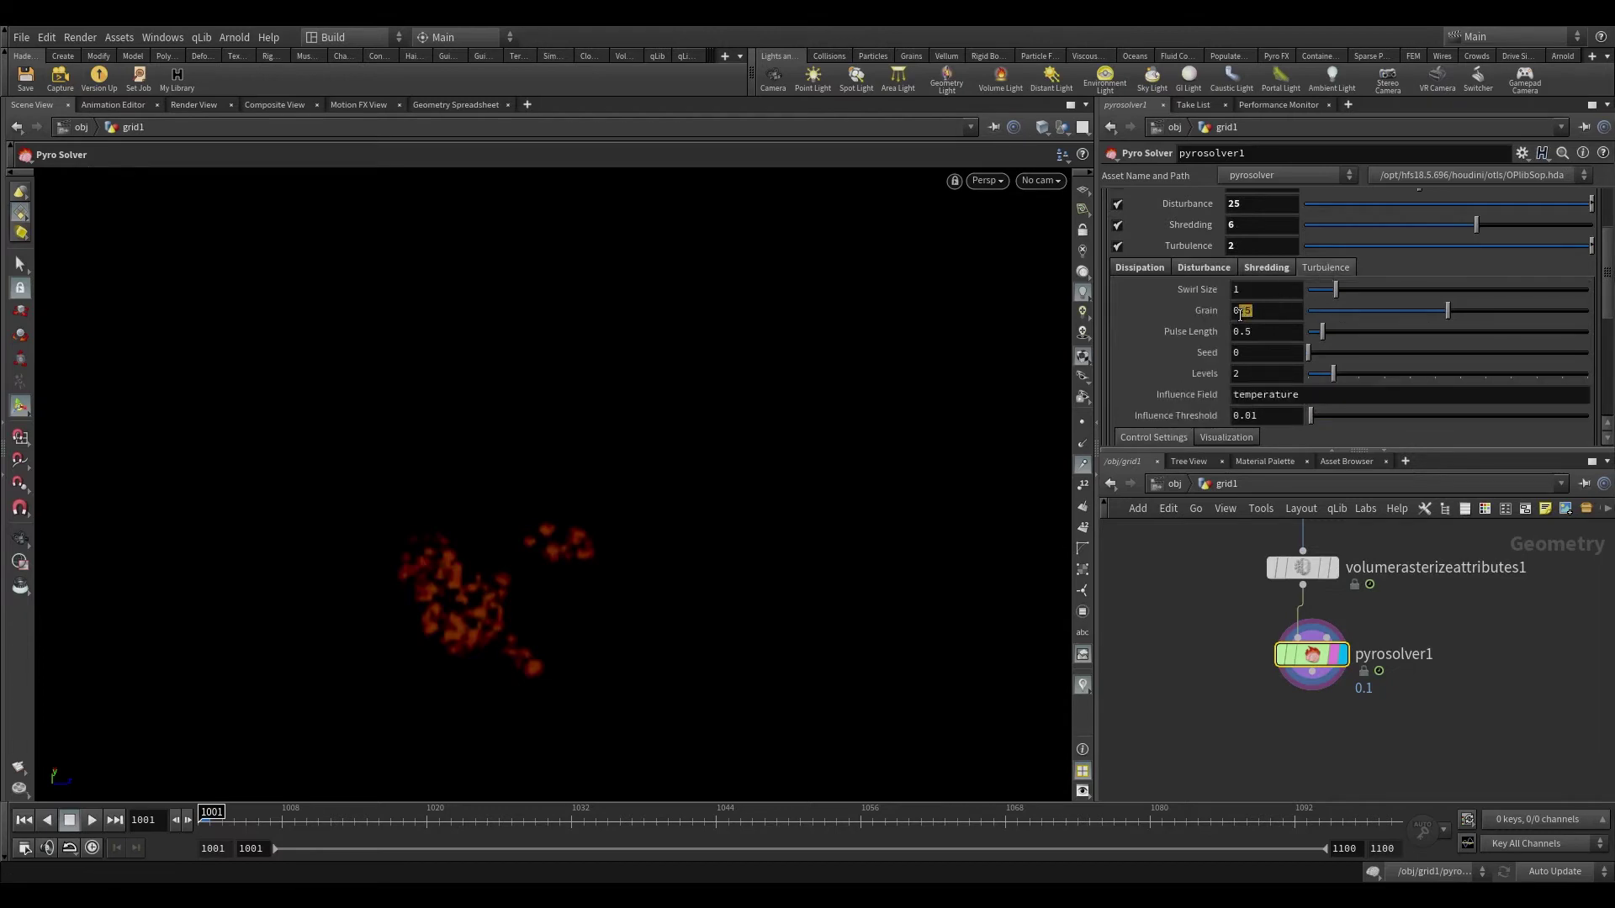
{"action": "double_click", "coordinate": [1244, 311]}
{"action": "type", "text": "75"}
{"action": "key", "text": "Return"}
{"action": "double_click", "coordinate": [1292, 336]}
{"action": "type", "text": "2"}
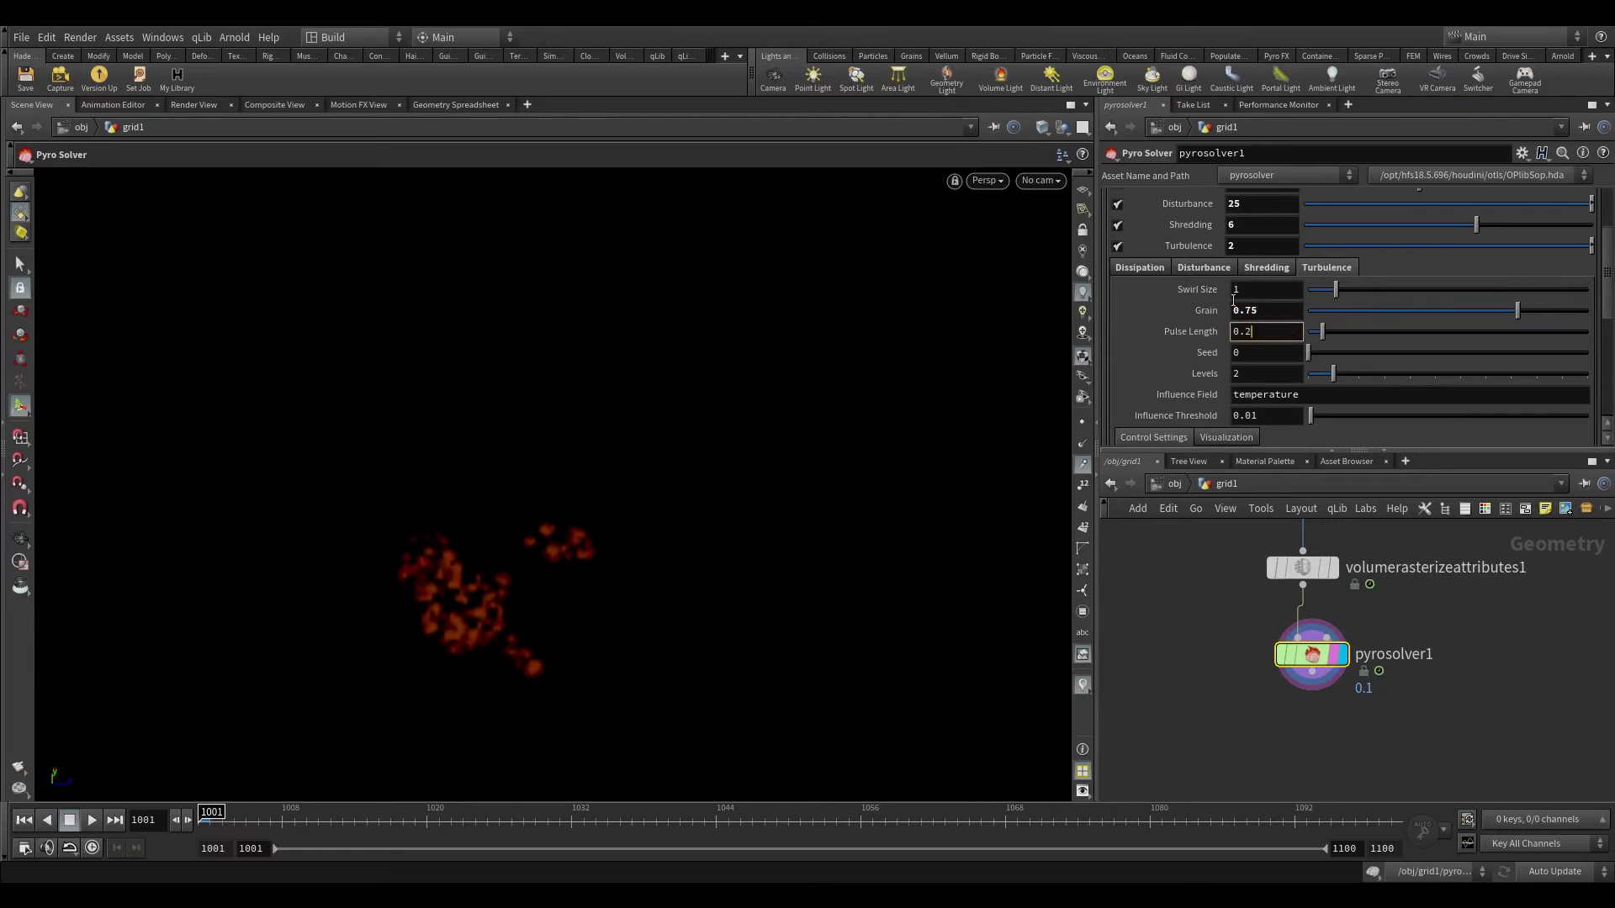
{"action": "key", "text": "Return"}
- Set the turbulence levels to 3 and the upper limit of its density control range to 0.1
{"action": "double_click", "coordinate": [1233, 373]}
{"action": "type", "text": "3"}
{"action": "scroll", "coordinate": [1142, 377], "scroll_direction": "down", "scroll_amount": 3}
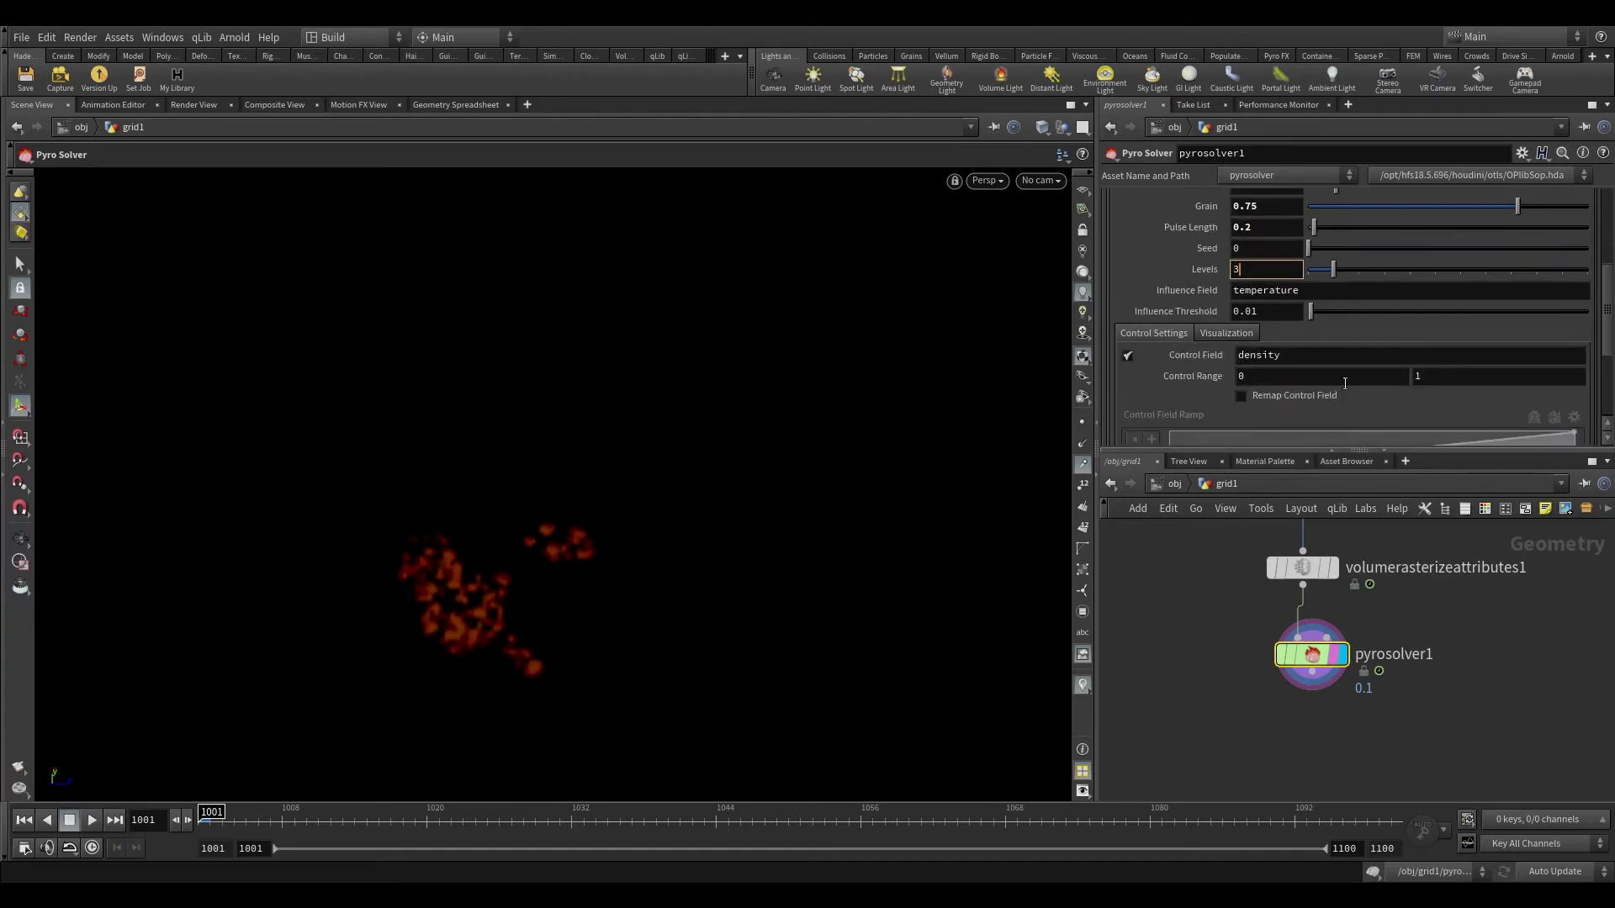
{"action": "key", "text": "Return"}
{"action": "double_click", "coordinate": [1430, 376]}
{"action": "type", "text": "0.1"}
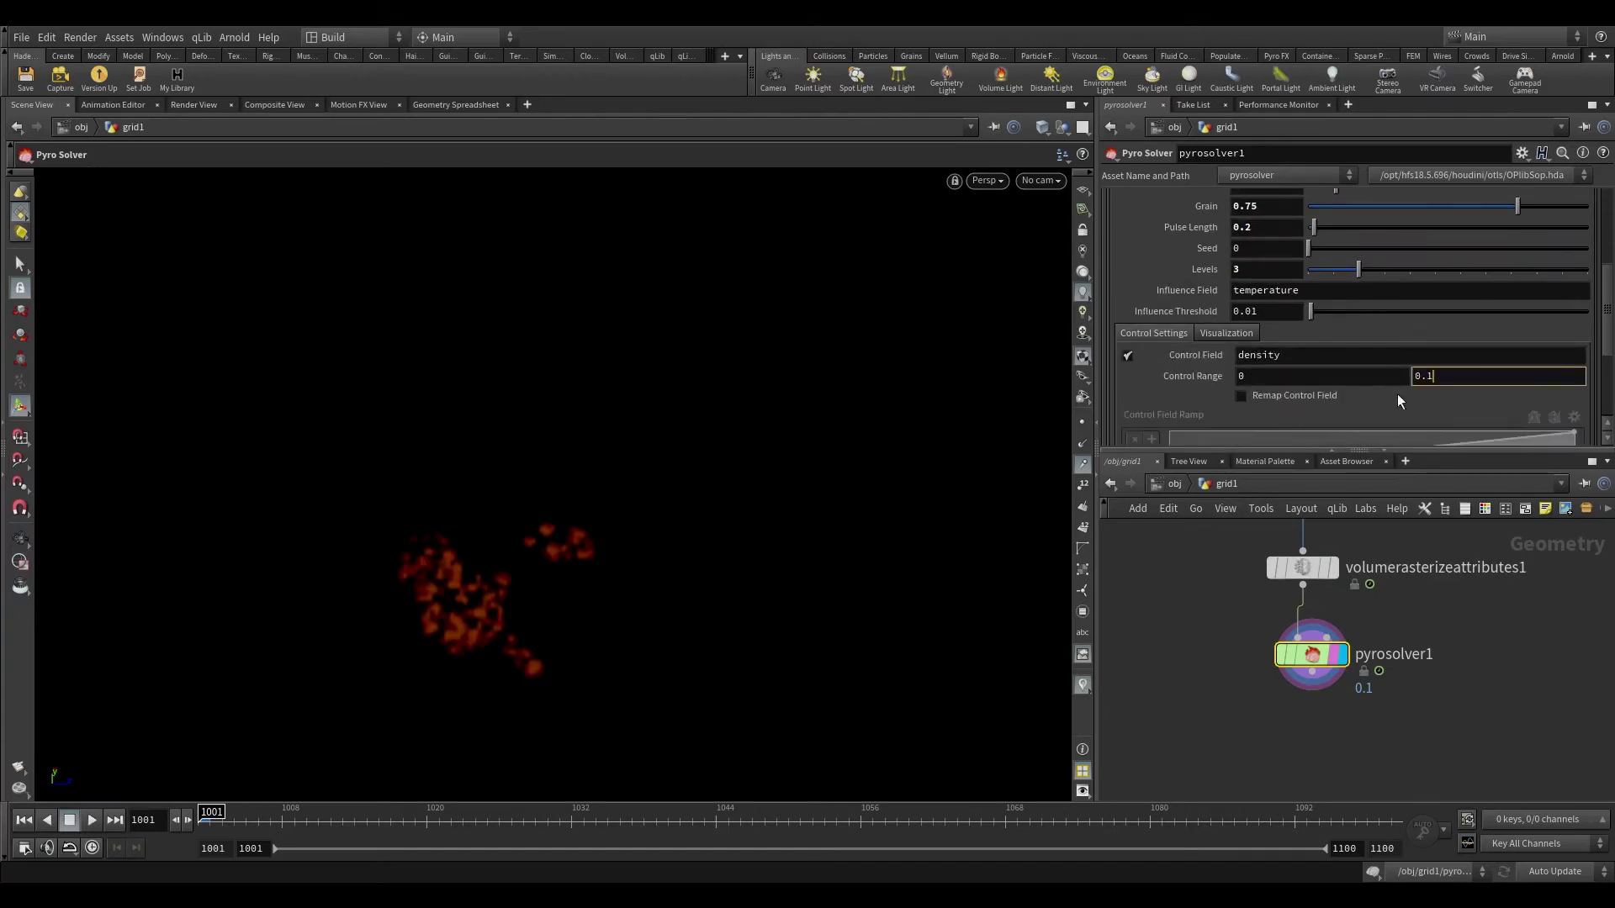
{"action": "key", "text": "Return"}
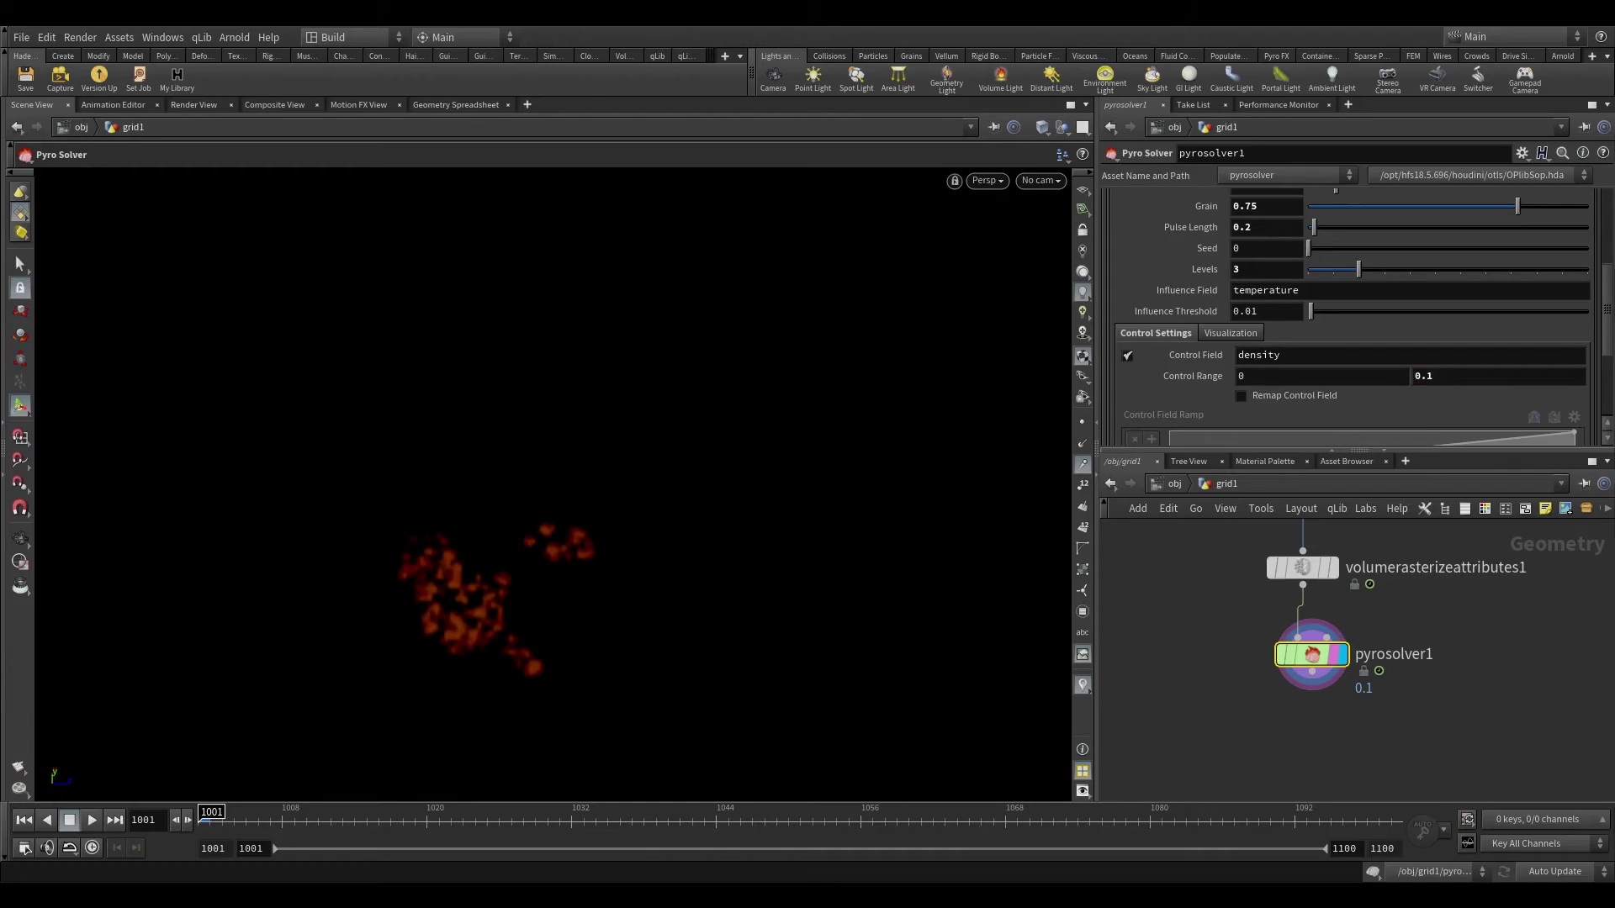
- Remove the density operation from the solver's sourcing settings
{"action": "scroll", "coordinate": [1344, 313], "scroll_direction": "up", "scroll_amount": 4}
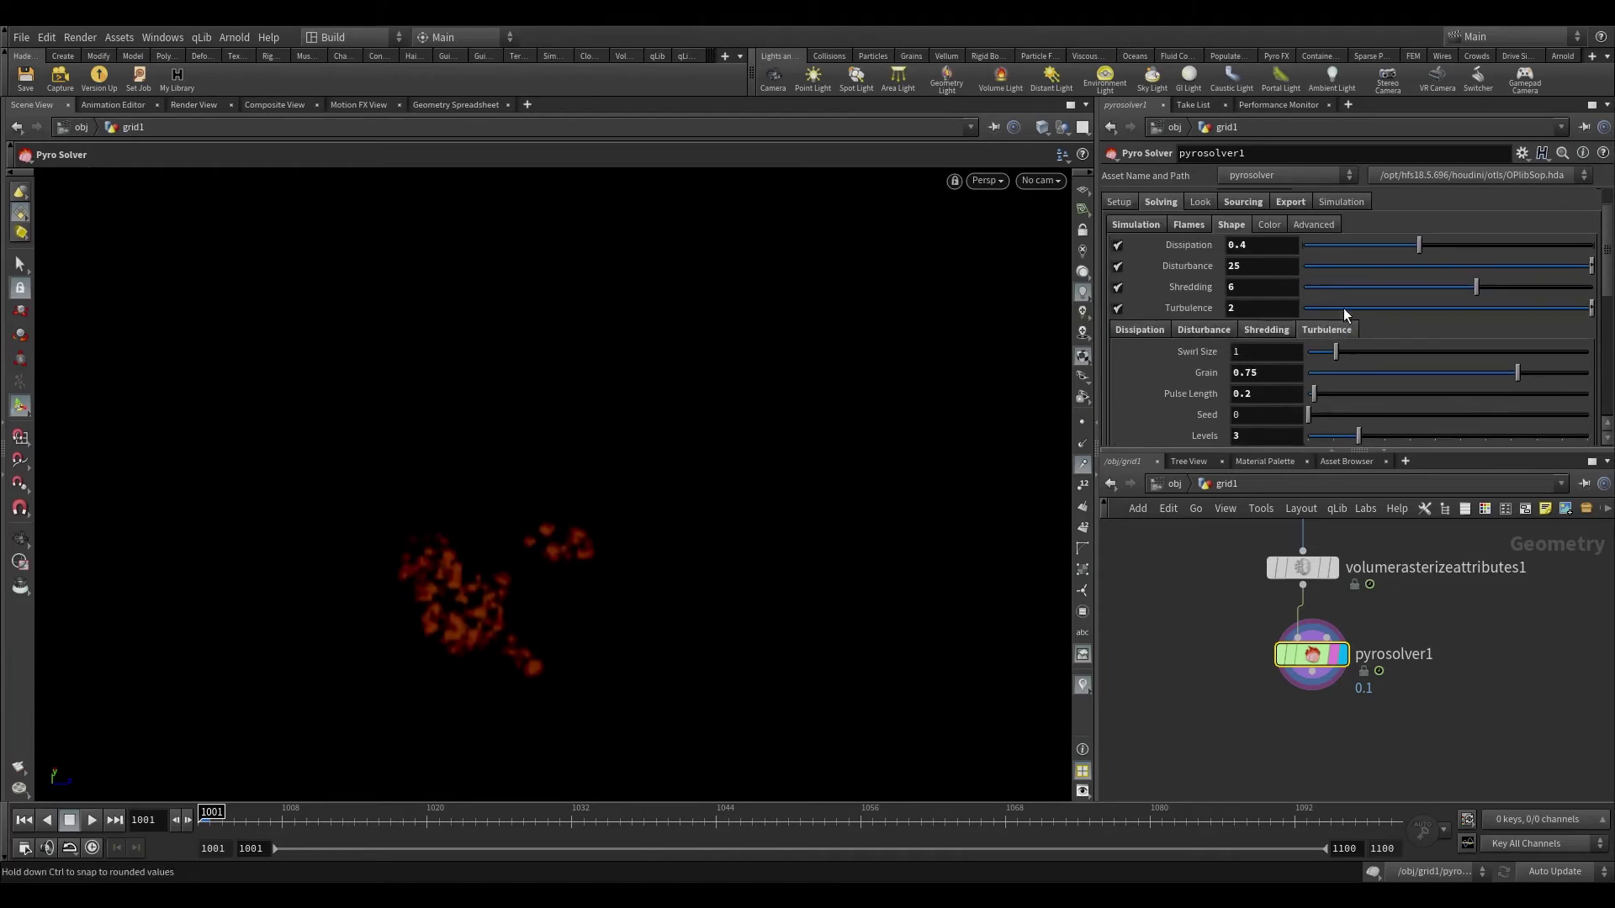
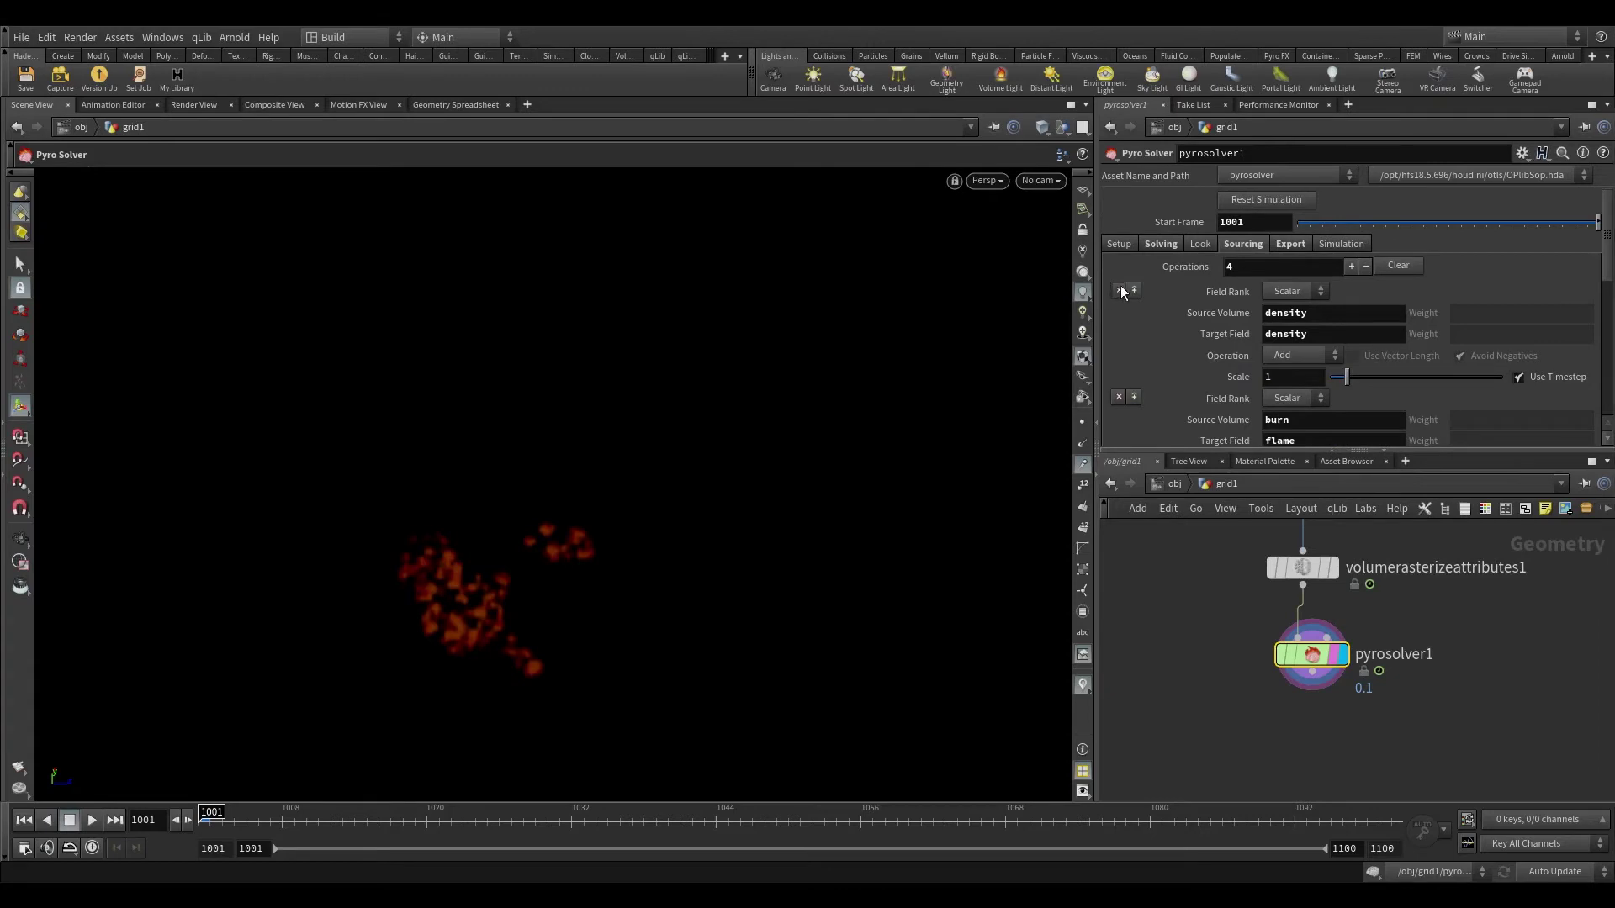
{"action": "left_click", "coordinate": [1119, 290]}
{"action": "scroll", "coordinate": [1152, 311], "scroll_direction": "down", "scroll_amount": 5}
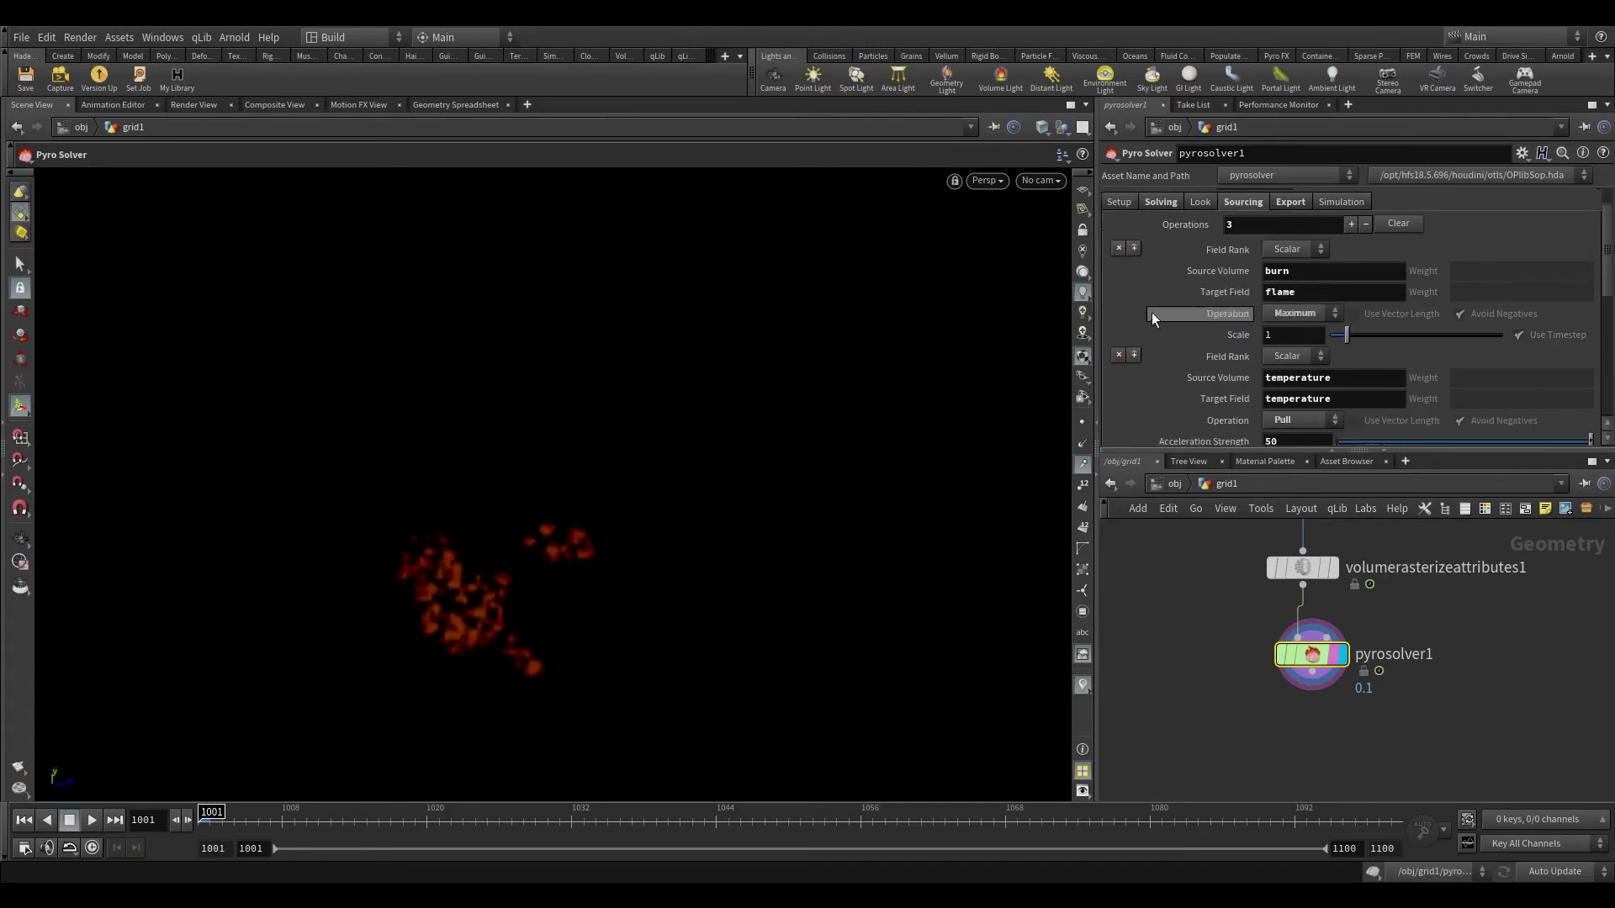
- Set the temperature source's scale to 2 and the v-to-vel source's scale to 0.25
{"action": "scroll", "coordinate": [1174, 345], "scroll_direction": "down", "scroll_amount": 3}
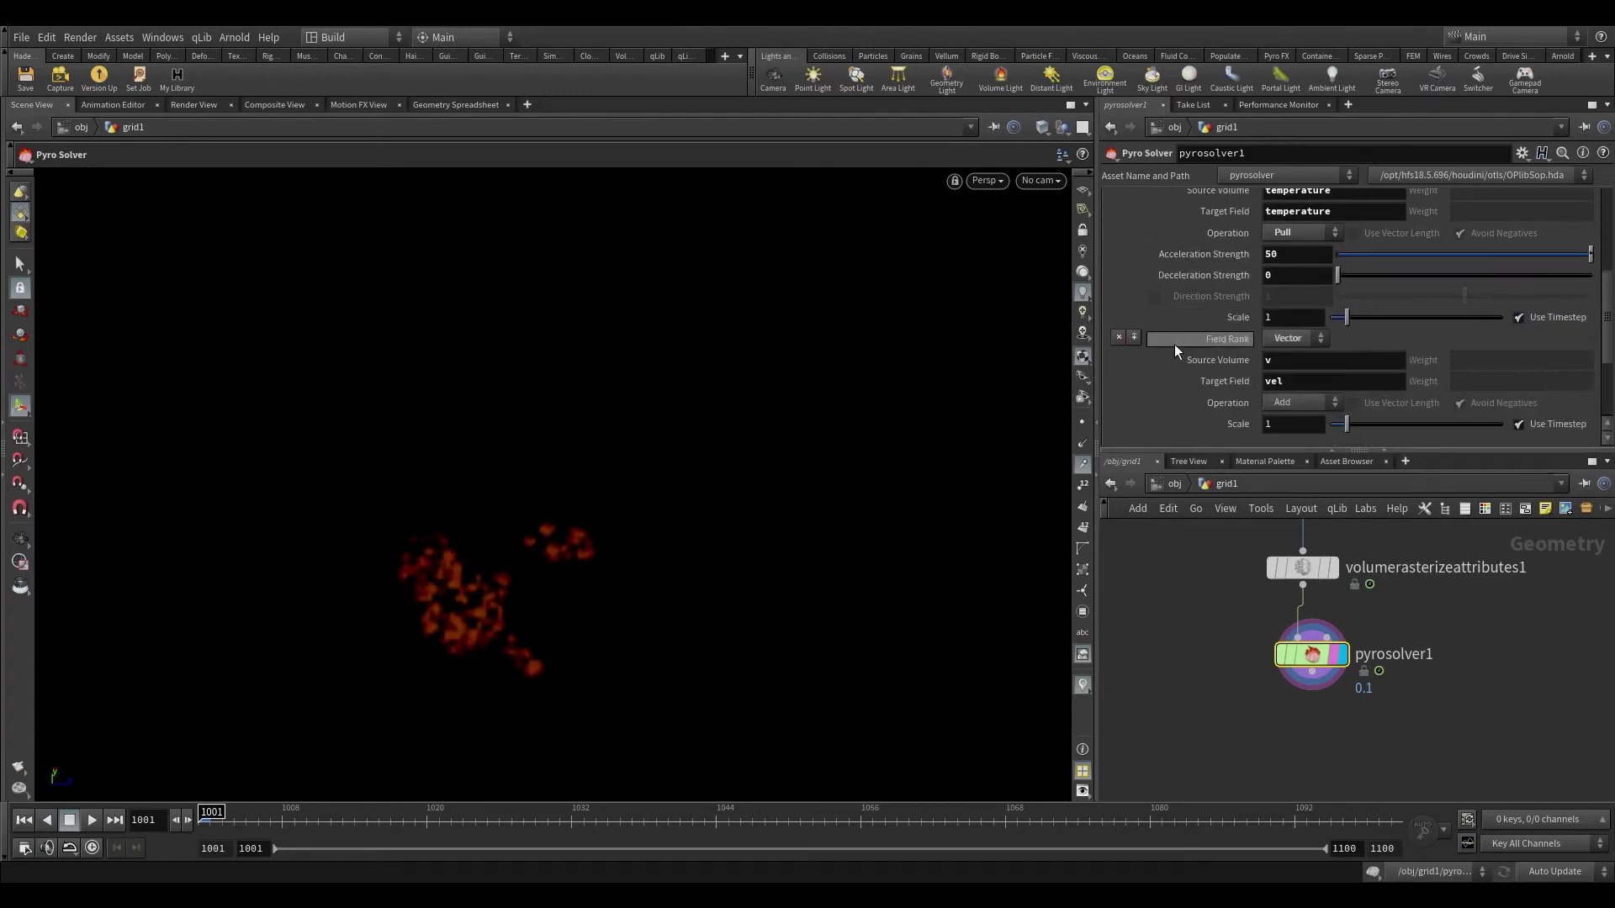
{"action": "double_click", "coordinate": [1283, 317]}
{"action": "type", "text": "2"}
{"action": "key", "text": "Return"}
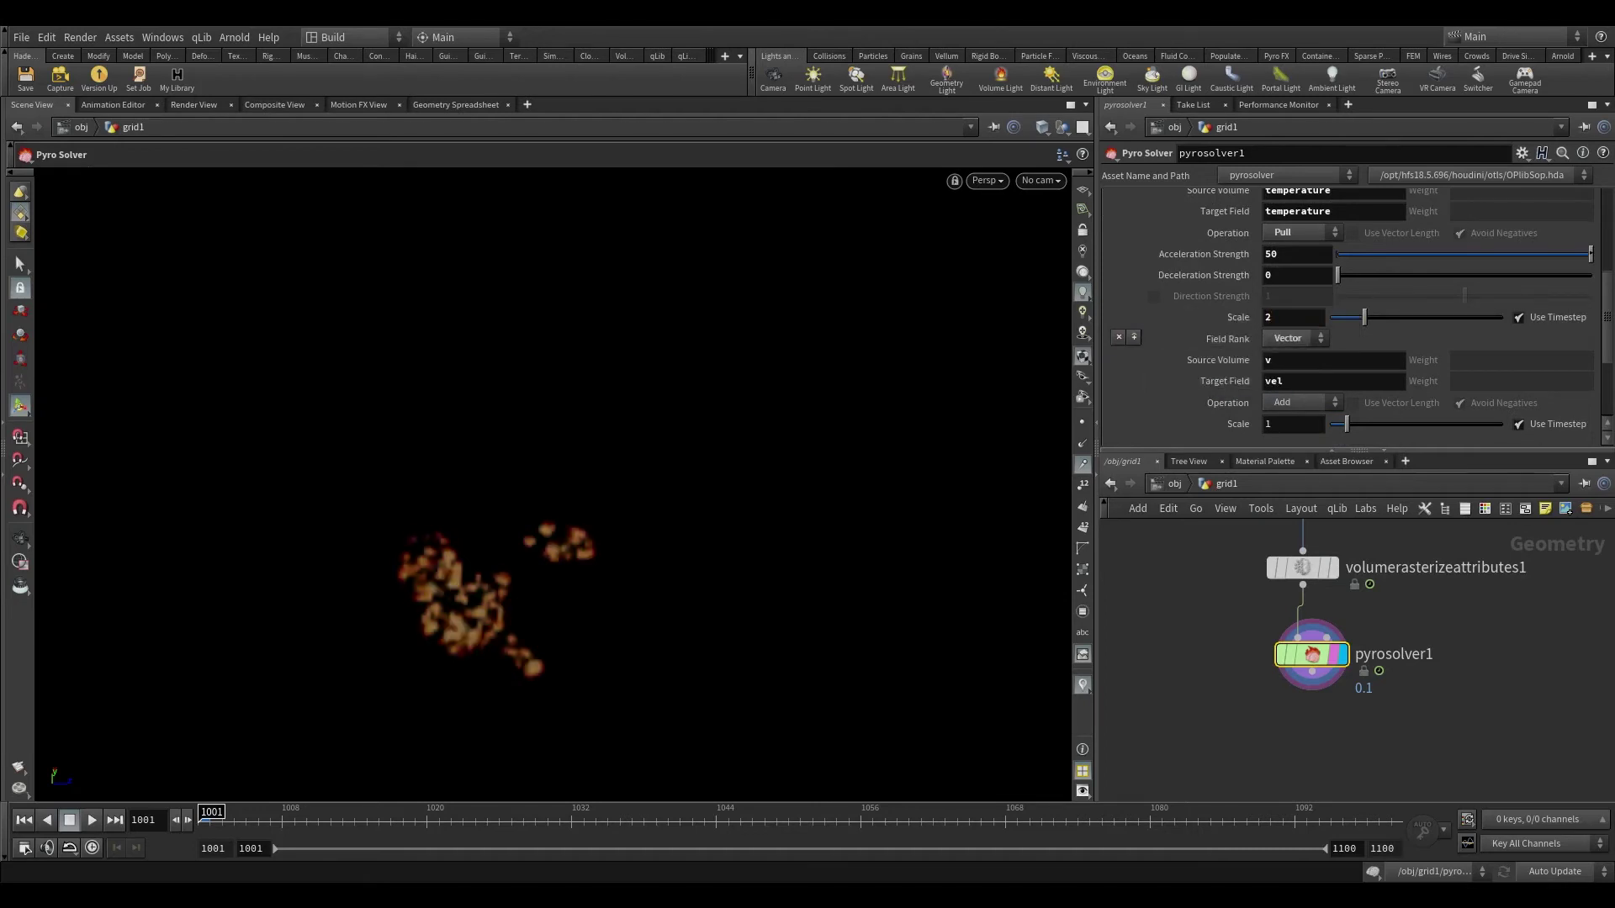
{"action": "left_click_drag", "start_coordinate": [1282, 424], "coordinate": [1223, 414]}
{"action": "key", "text": "Return"}
- Play the fire simulation, view the flames from the side and replay it from frame 1001
{"action": "key", "text": "Up"}
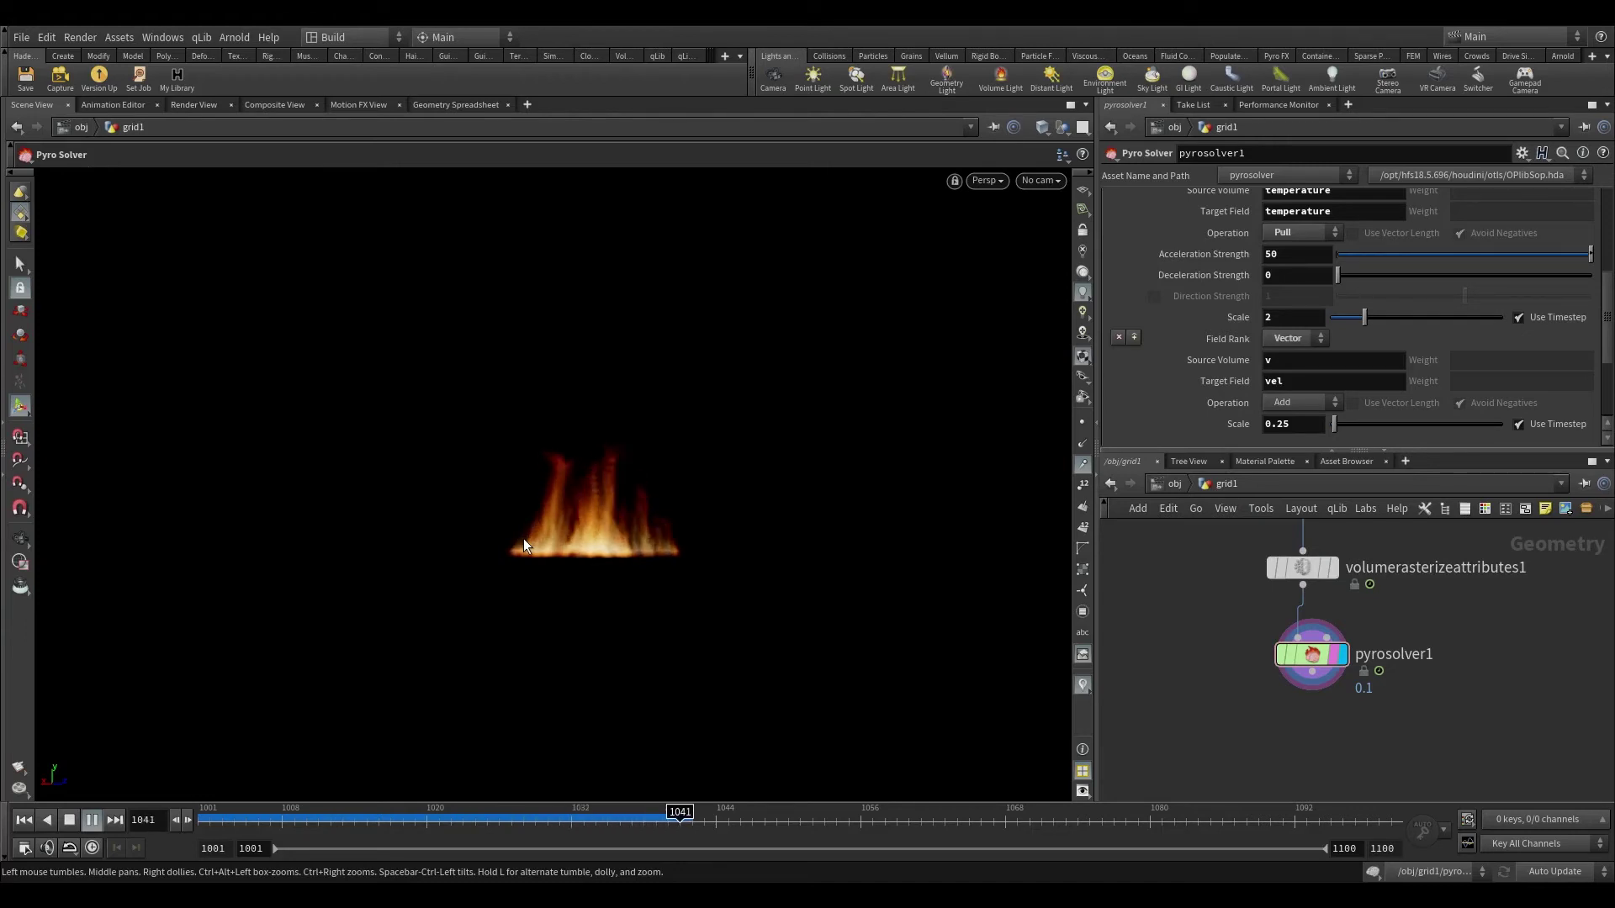
{"action": "left_click", "coordinate": [680, 818]}
{"action": "left_click_drag", "start_coordinate": [609, 609], "coordinate": [1220, 538], "text": "alt"}
{"action": "left_click_drag", "start_coordinate": [680, 818], "coordinate": [198, 818]}
{"action": "scroll", "coordinate": [1333, 641], "scroll_direction": "up", "scroll_amount": 2}
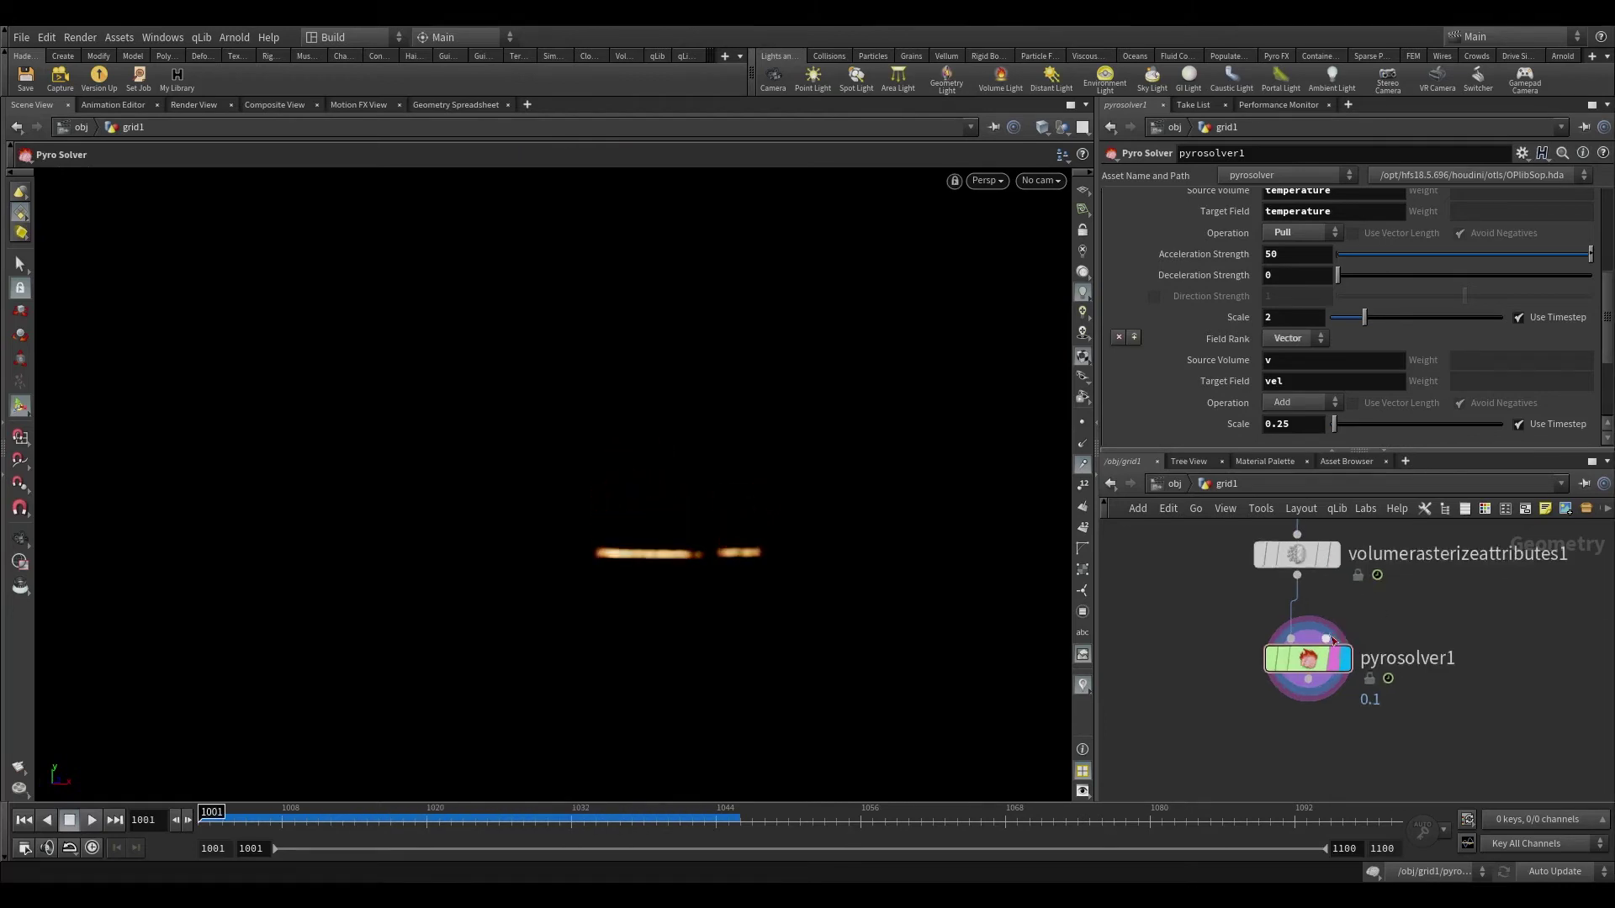
{"action": "left_click", "coordinate": [92, 821]}
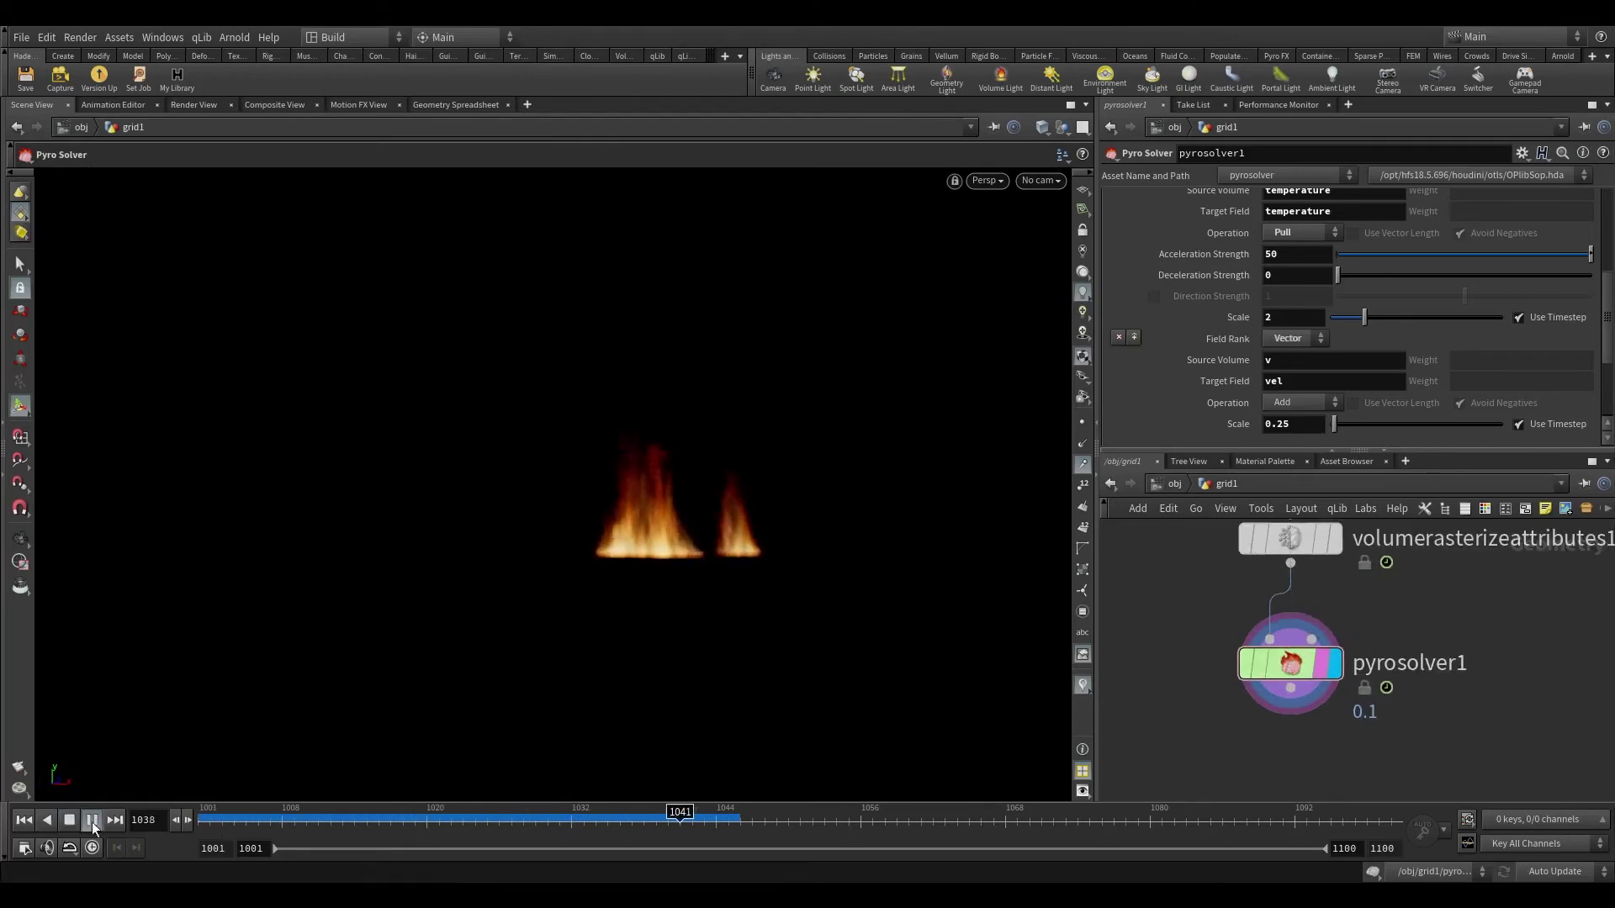
{"action": "left_click", "coordinate": [318, 822]}
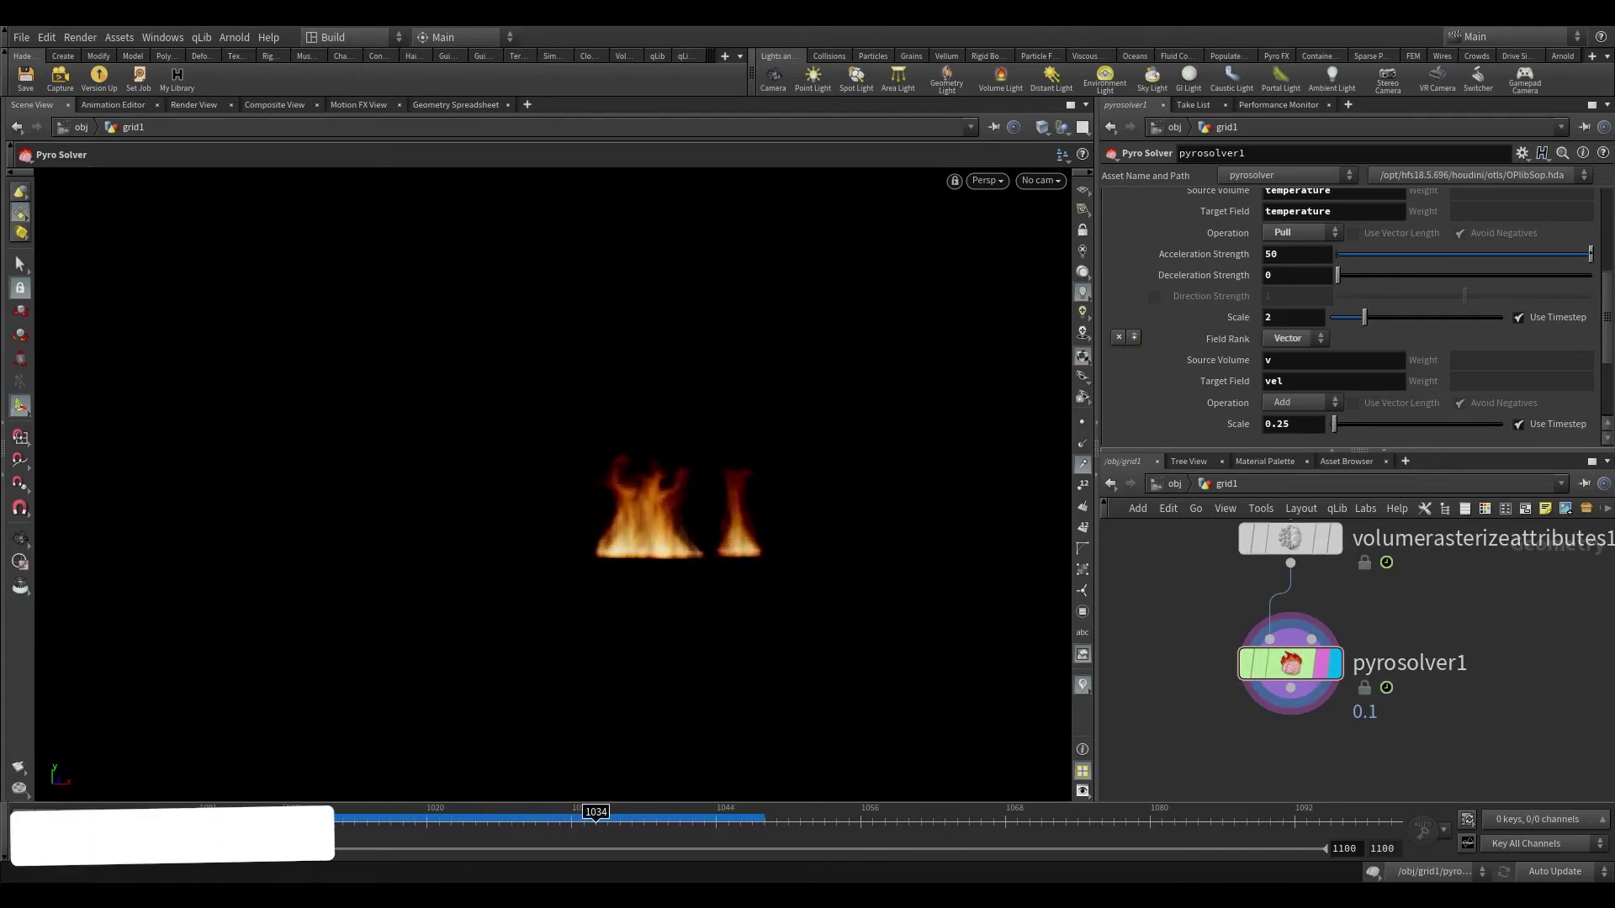
- Open the FORCES network inside the Pyro Solver
{"action": "double_click", "coordinate": [1284, 664]}
{"action": "middle_click_drag", "start_coordinate": [1156, 741], "coordinate": [1215, 707]}
{"action": "scroll", "coordinate": [1266, 722], "scroll_direction": "up", "scroll_amount": 2}
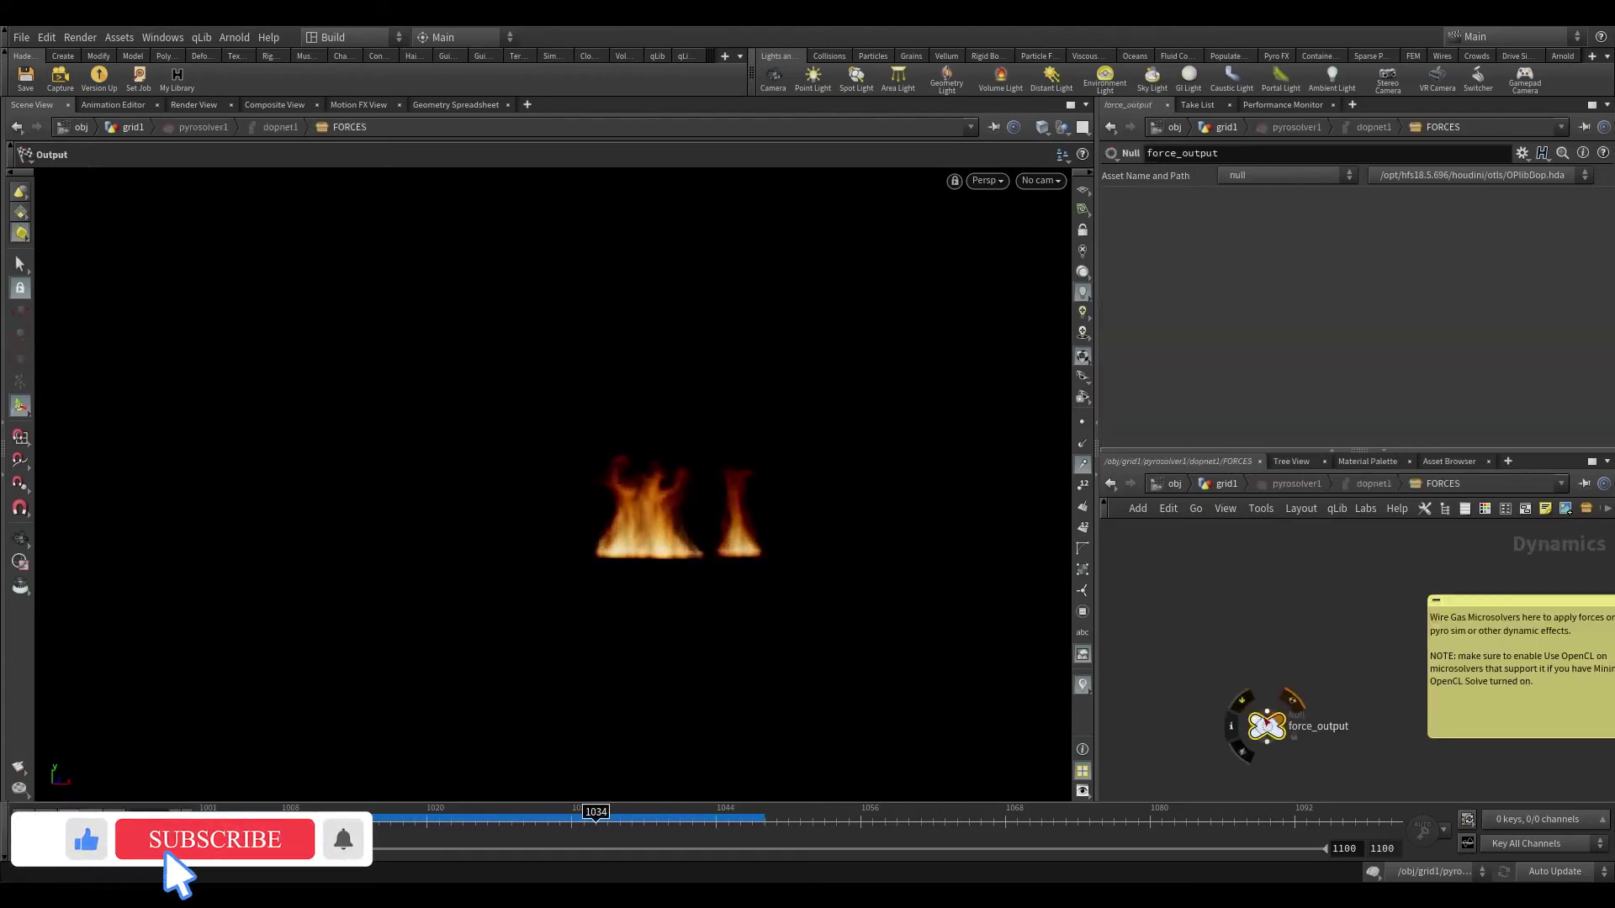
- Add a Gas Vortex Confinement node, return to frame 1001 and wire the node into force_output
{"action": "key", "text": "Tab"}
{"action": "type", "text": "gas vo"}
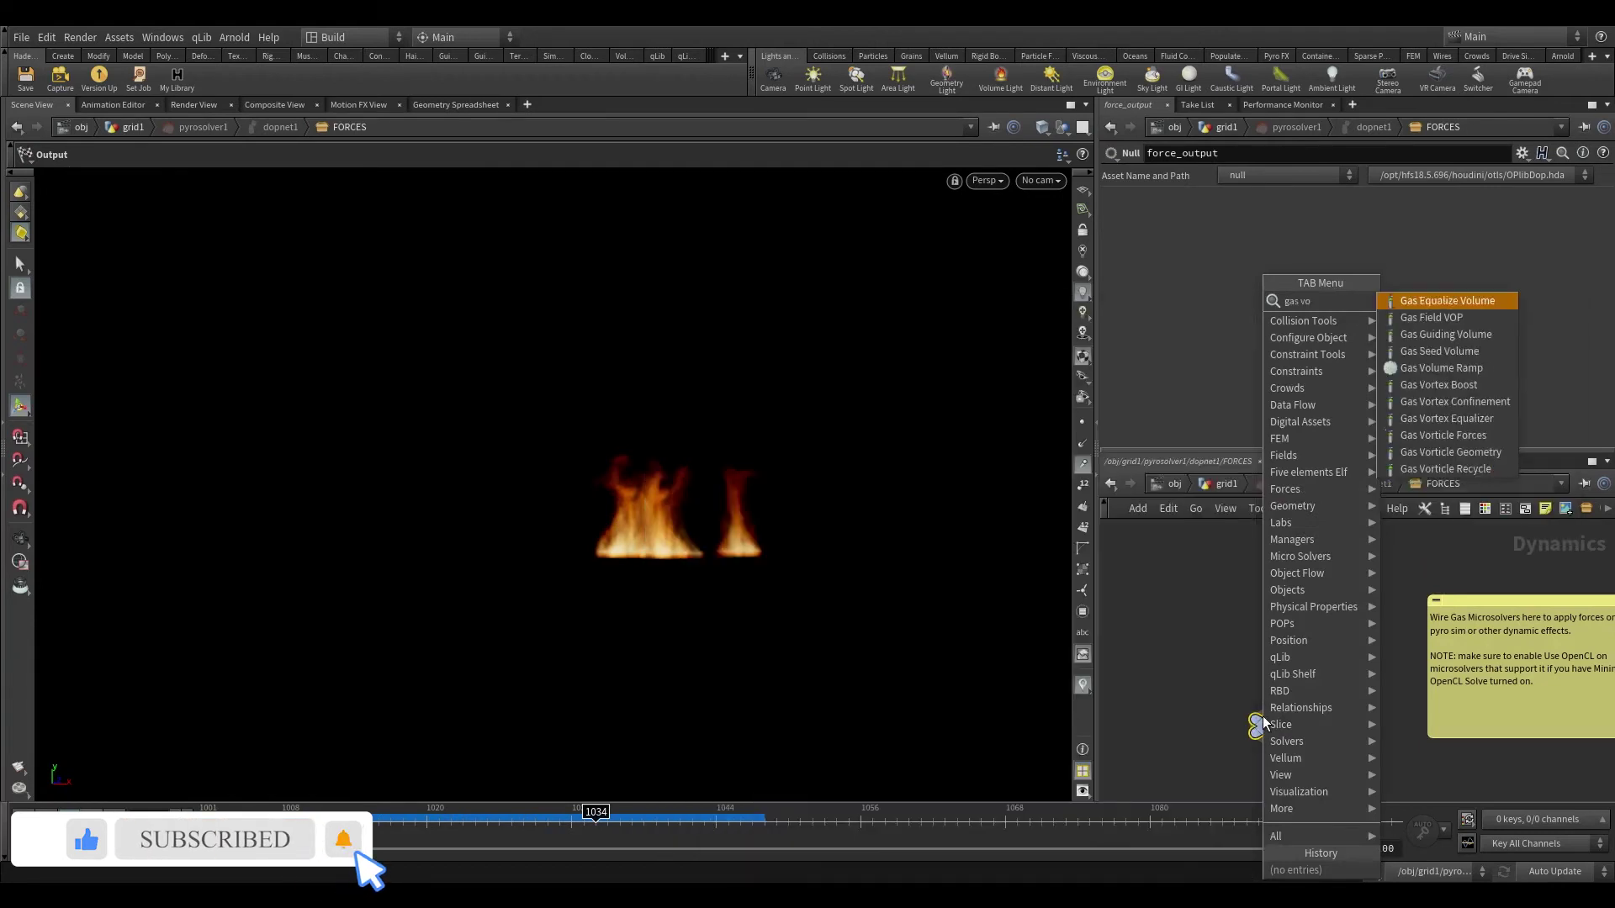
{"action": "key", "text": "Down"}
{"action": "key", "text": "Return"}
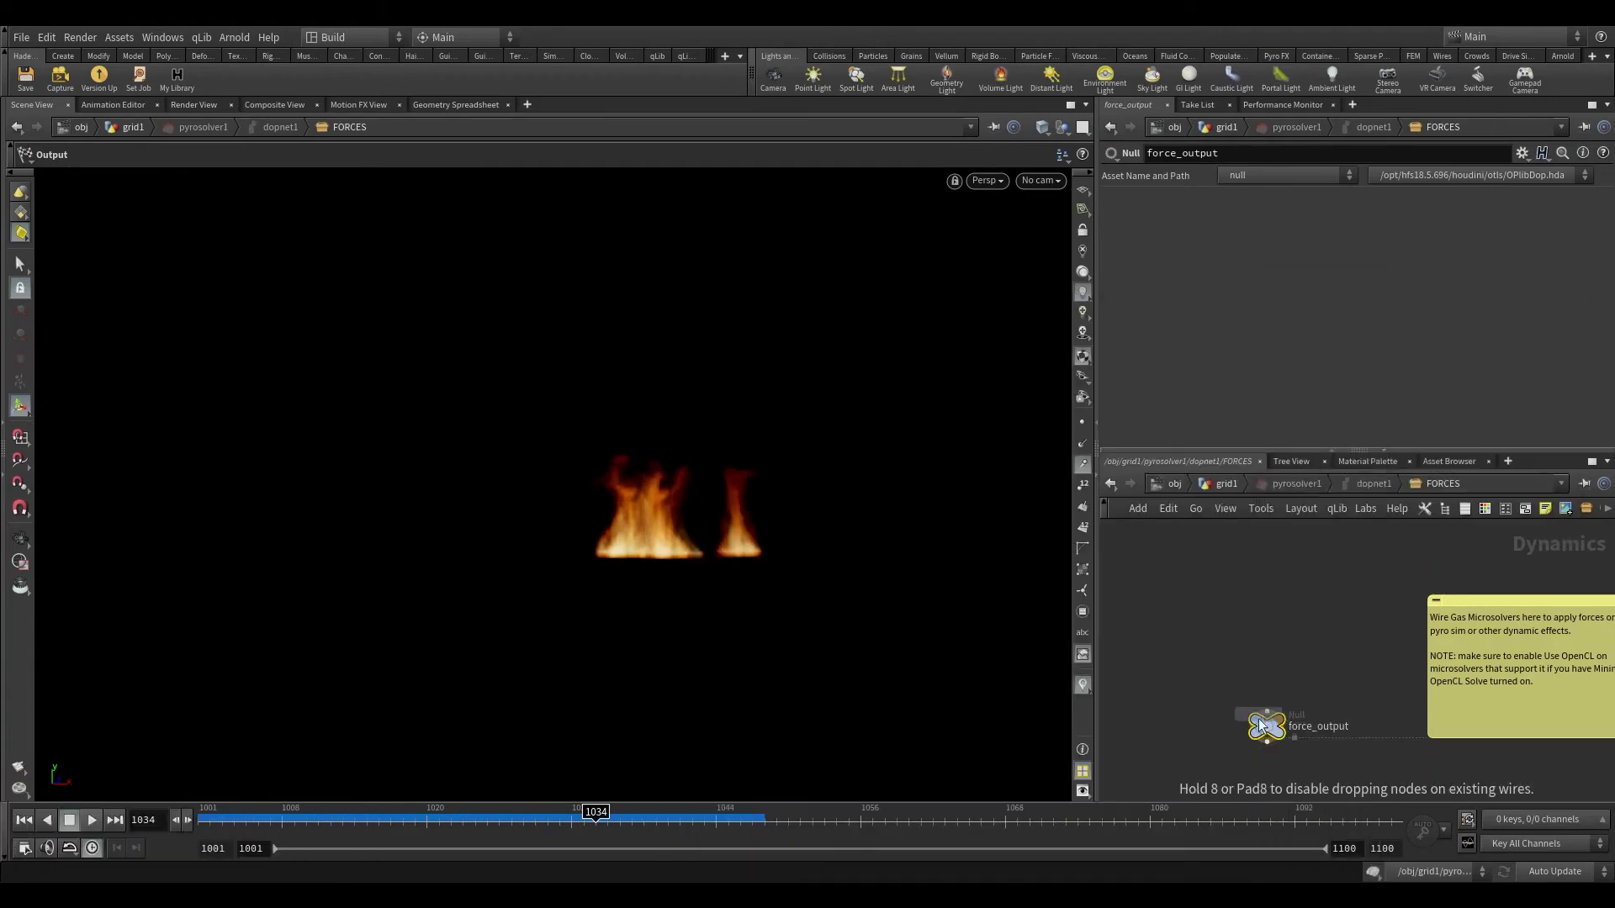
{"action": "left_click", "coordinate": [1231, 611]}
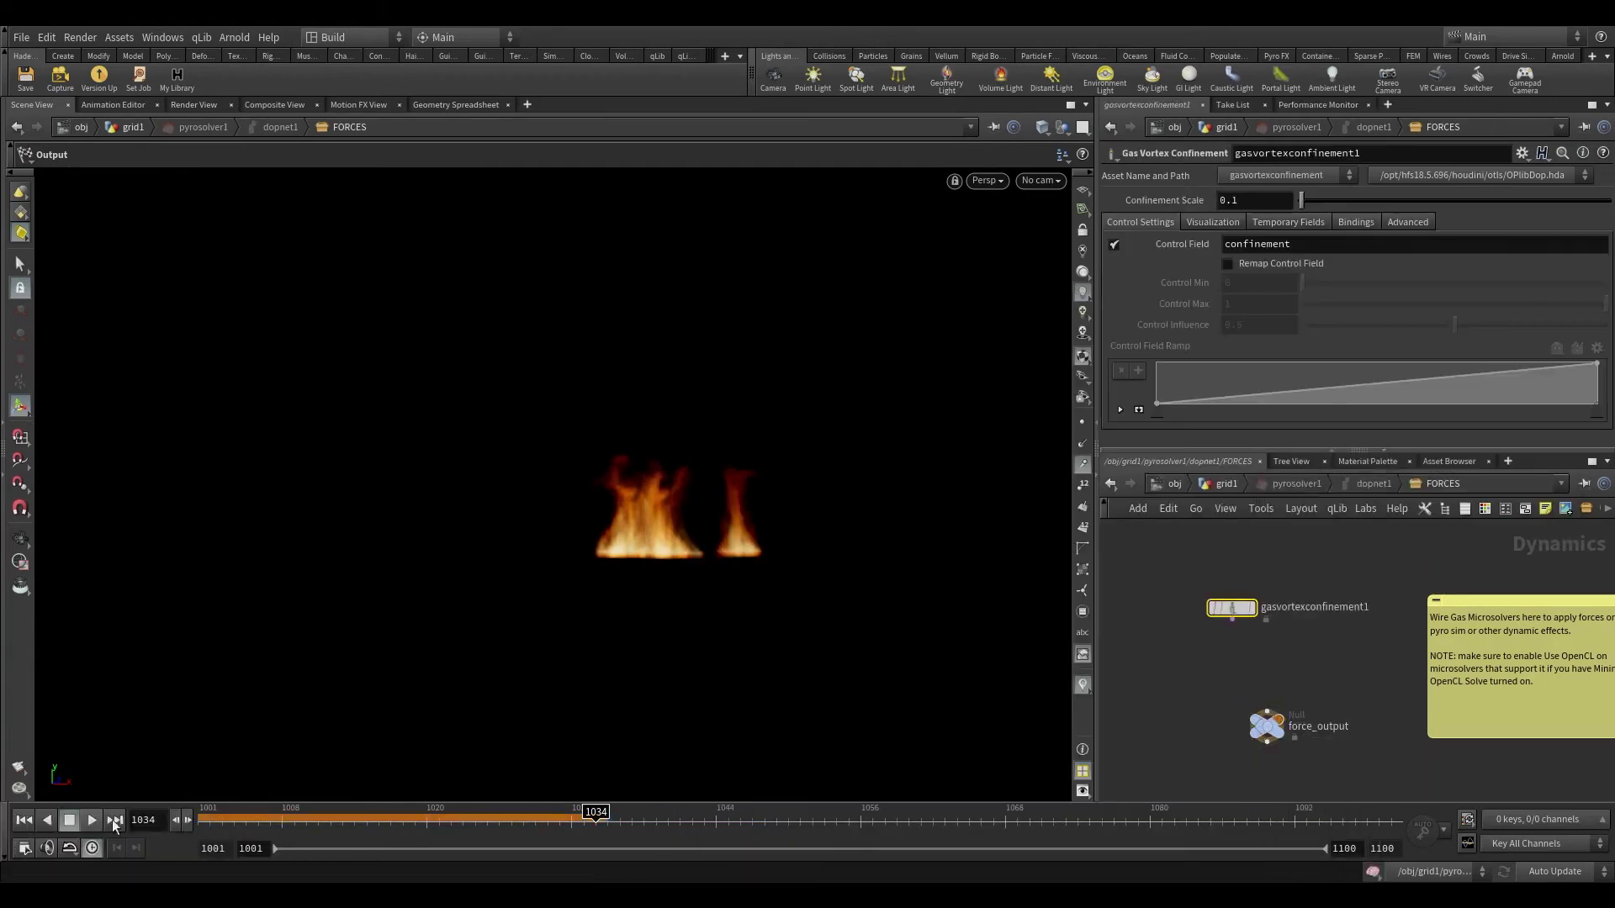
{"action": "left_click", "coordinate": [205, 817]}
{"action": "left_click_drag", "start_coordinate": [1232, 620], "coordinate": [1264, 703]}
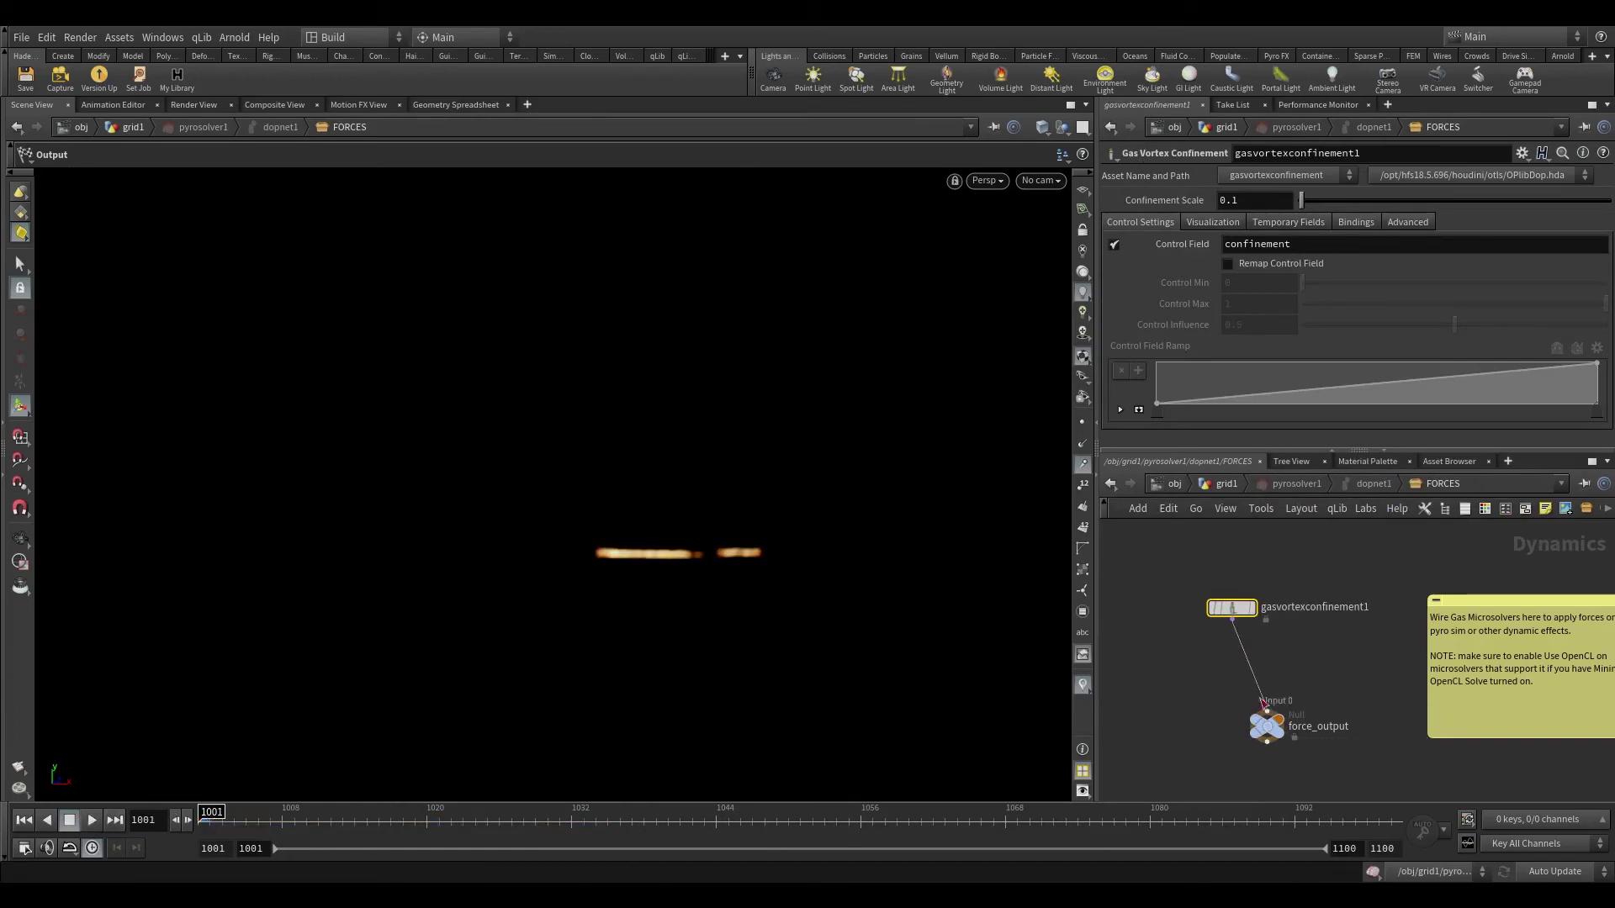
- Insert a Merge node between the Gas Vortex Confinement node and force_output
{"action": "key", "text": "Tab"}
{"action": "type", "text": "mer"}
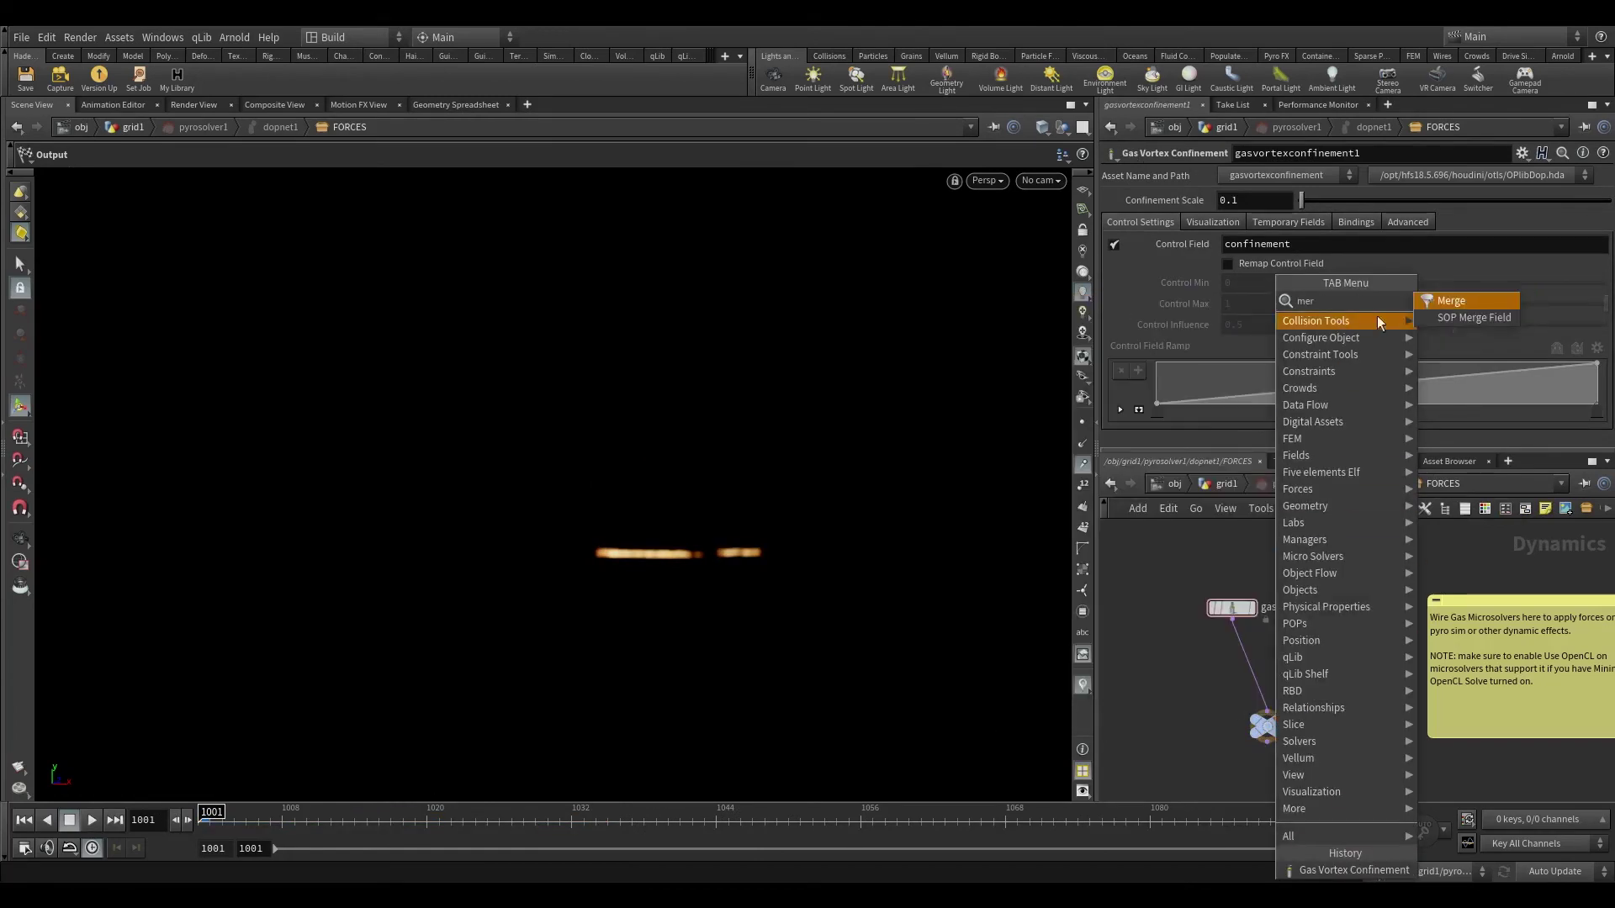
{"action": "left_click", "coordinate": [1444, 302]}
{"action": "left_click", "coordinate": [1248, 661]}
{"action": "left_click_drag", "start_coordinate": [1254, 609], "coordinate": [1201, 595]}
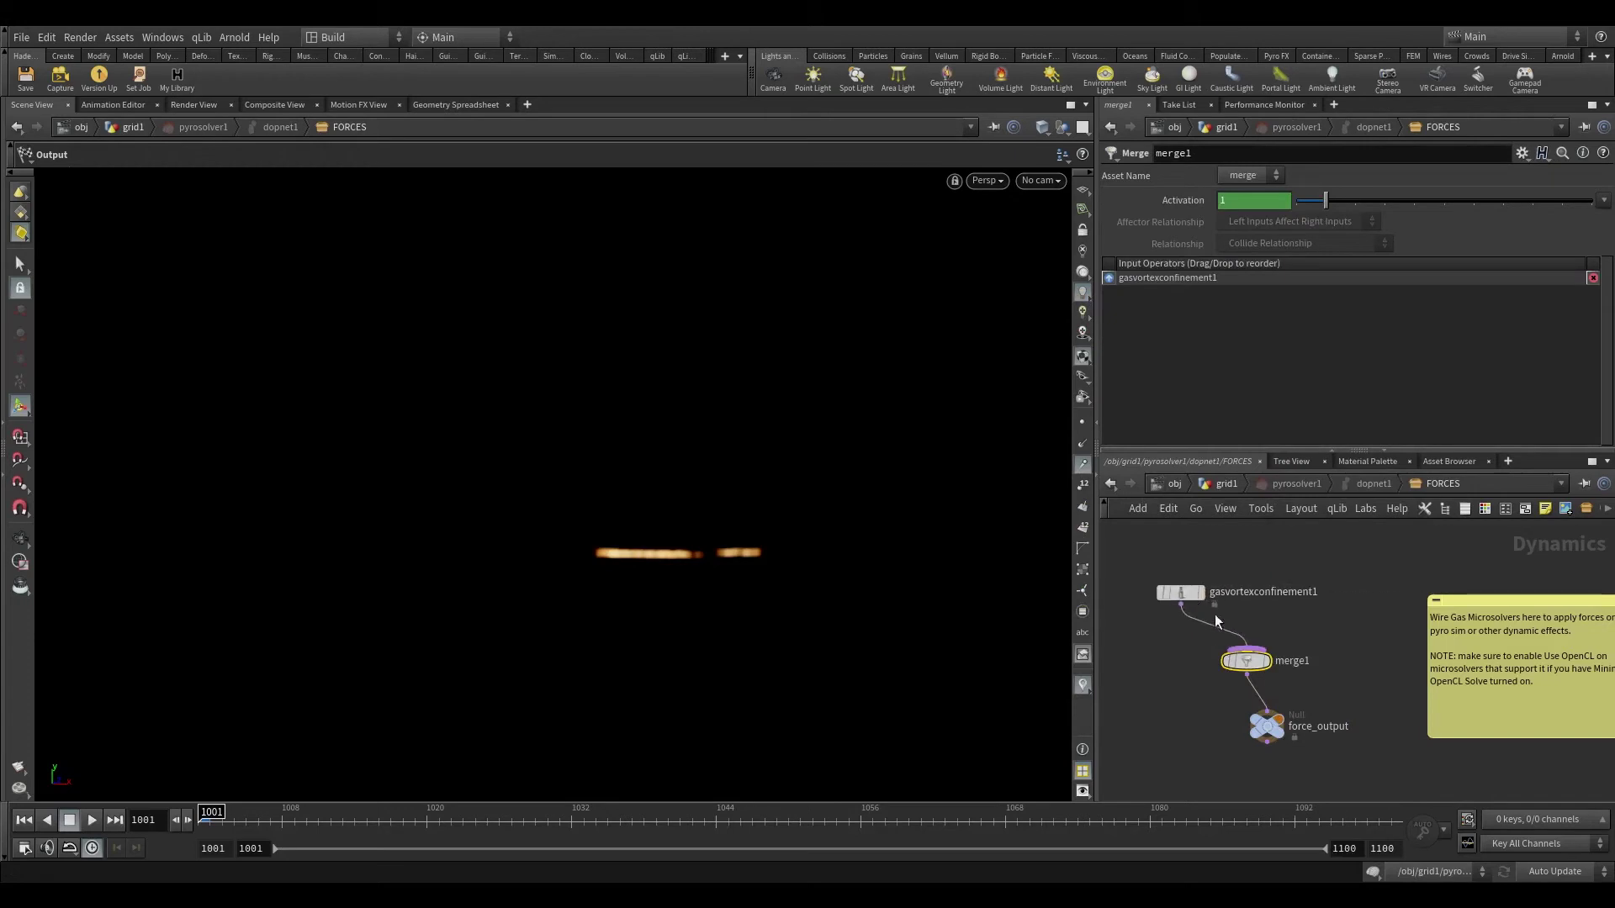
- Add a Gas Vortex Boost node wired into merge1
{"action": "left_click_drag", "start_coordinate": [1247, 650], "coordinate": [1290, 619]}
{"action": "key", "text": "Tab"}
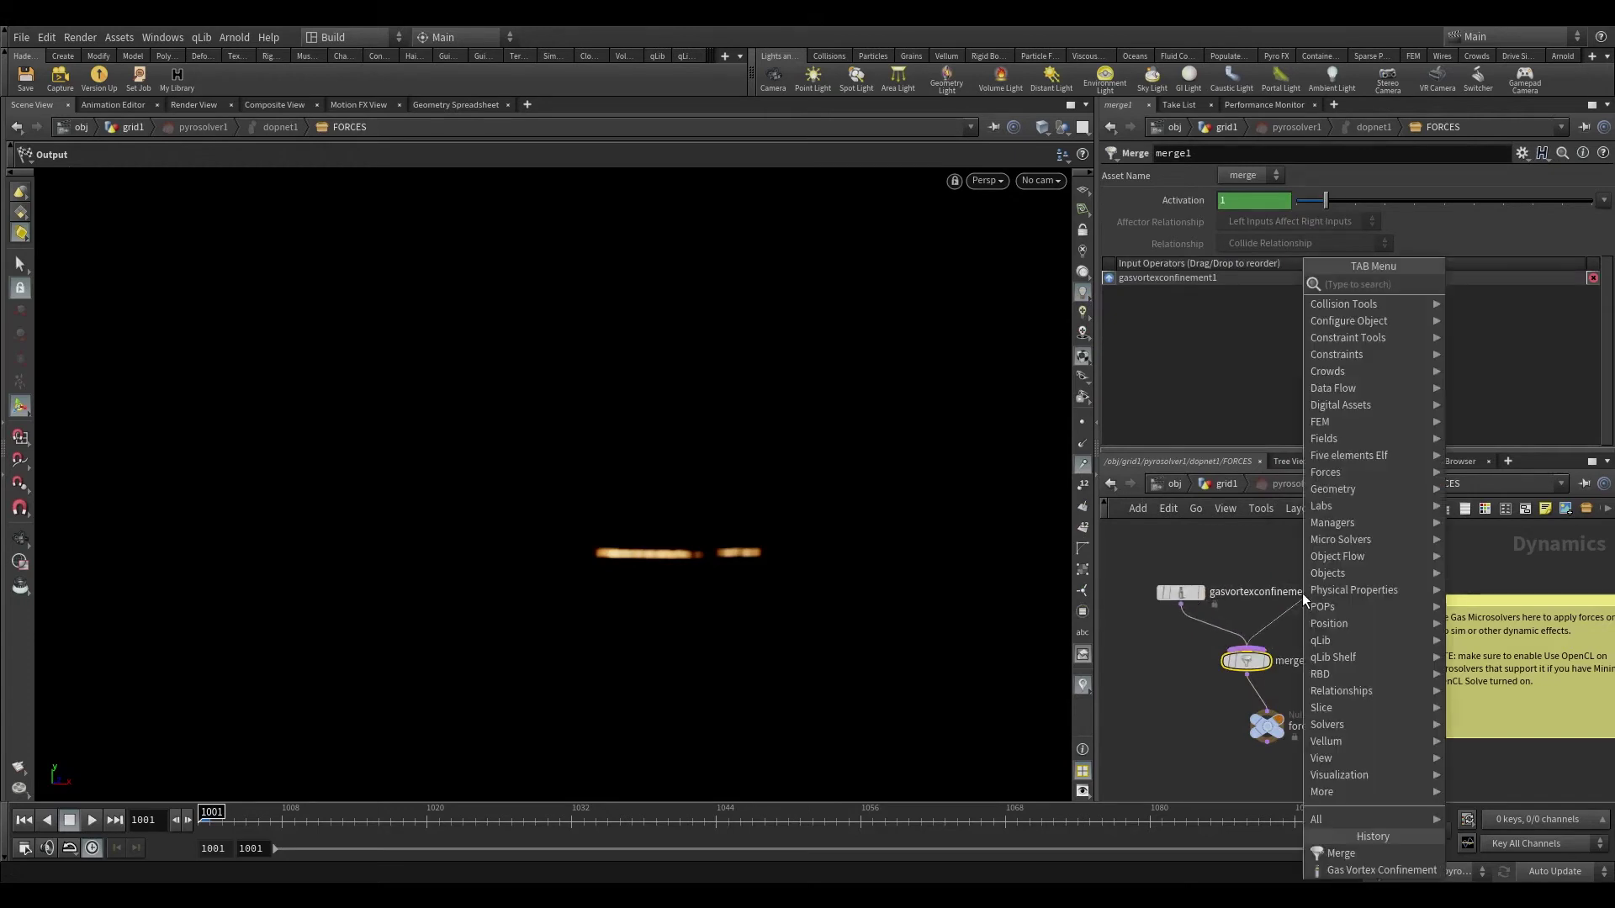
{"action": "type", "text": "gas c"}
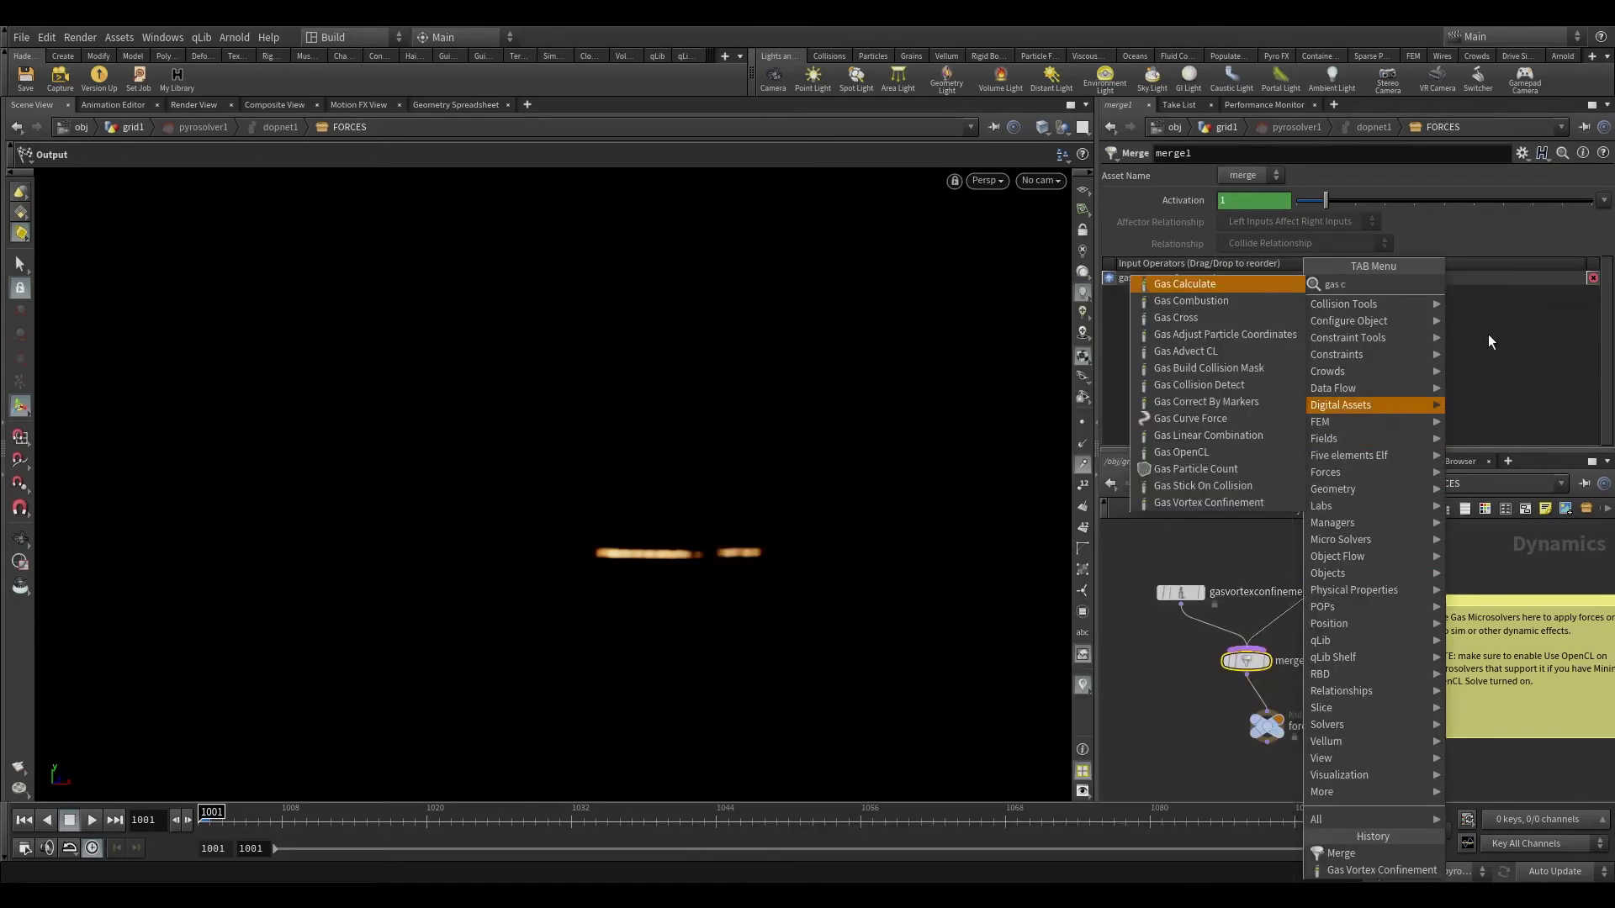
{"action": "key", "text": "BackSpace"}
{"action": "key", "text": "BackSpace"}
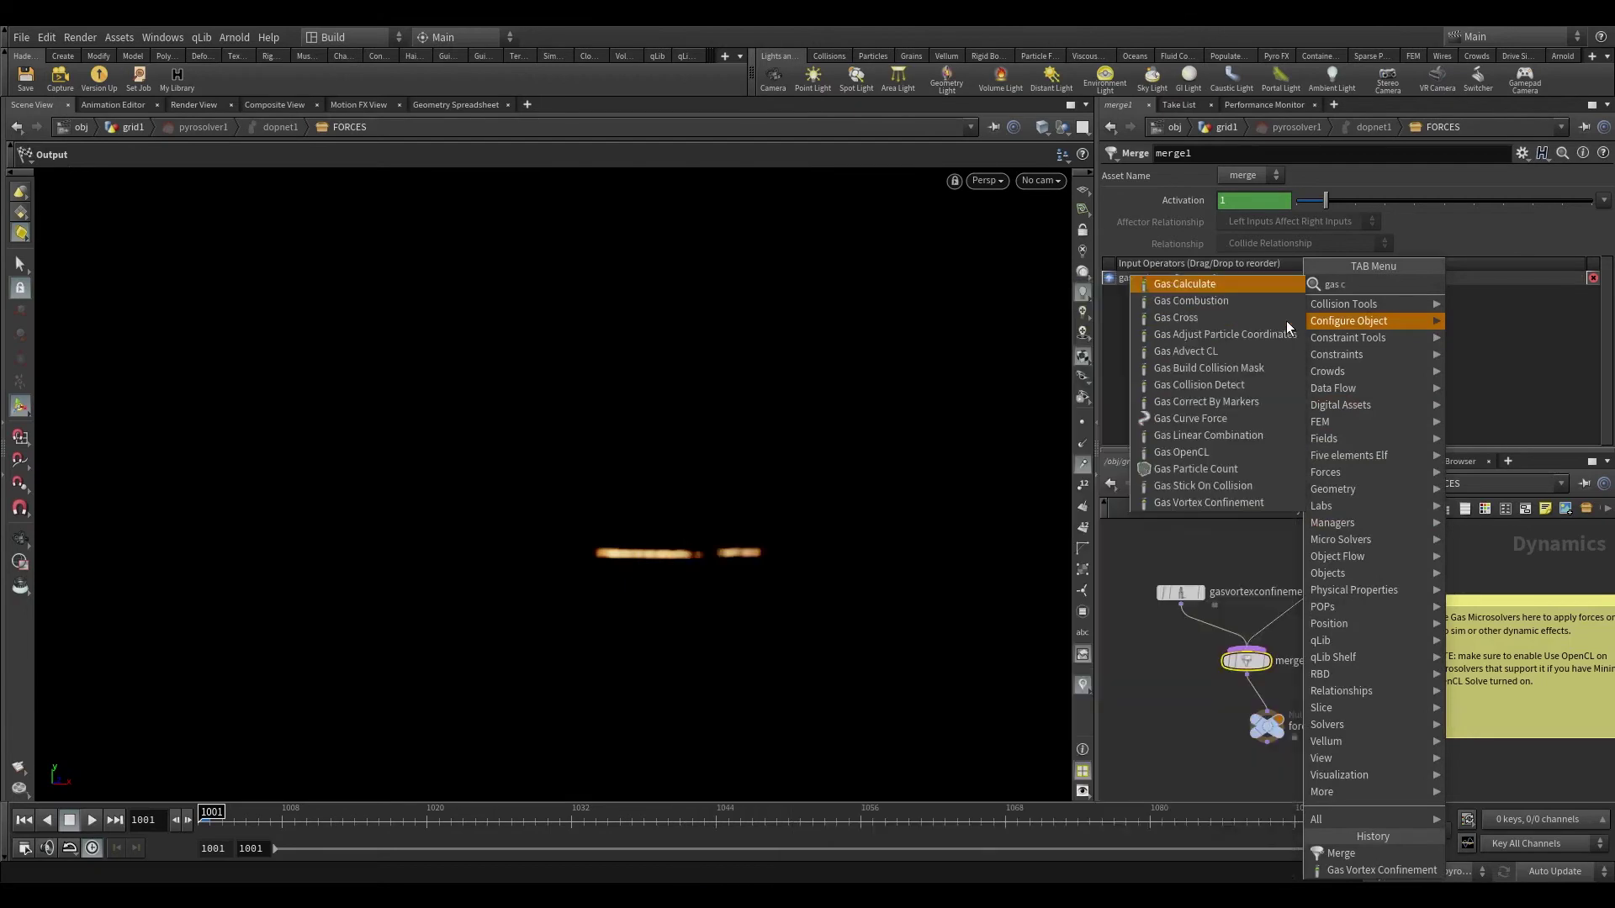
{"action": "type", "text": "v"}
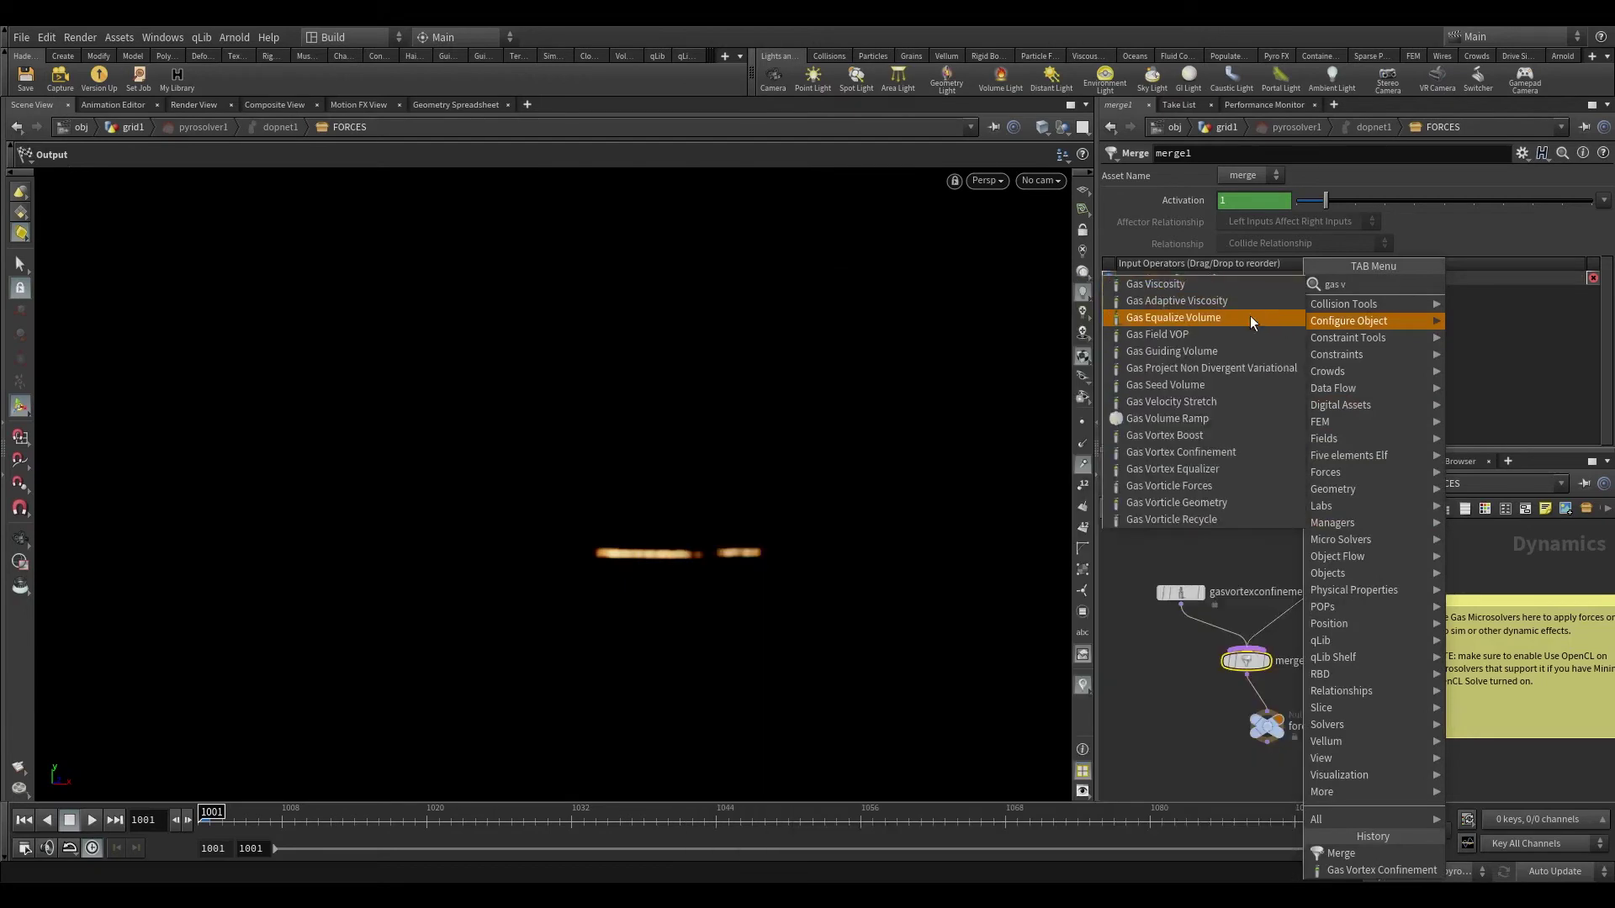
{"action": "left_click", "coordinate": [1223, 433]}
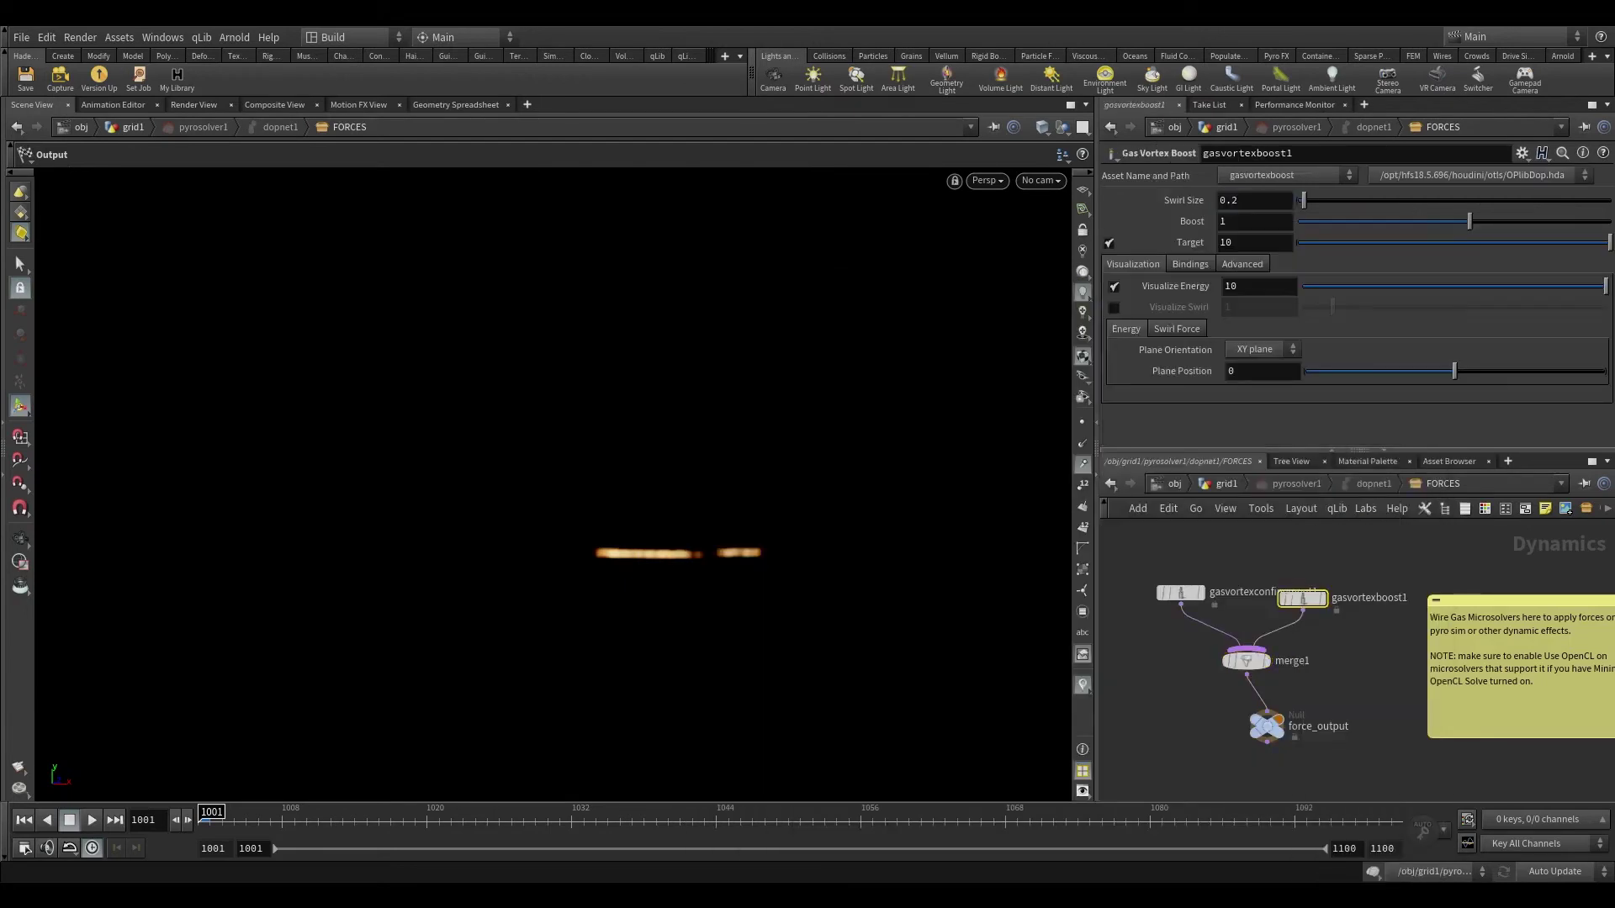
- Set the vortex boost's swirl size to 0.5 and move its node up, clear of the confinement node
{"action": "left_click", "coordinate": [1232, 202]}
{"action": "key", "text": "Return"}
{"action": "middle_click_drag", "start_coordinate": [1371, 553], "coordinate": [1374, 657]}
{"action": "left_click_drag", "start_coordinate": [1317, 706], "coordinate": [1317, 655]}
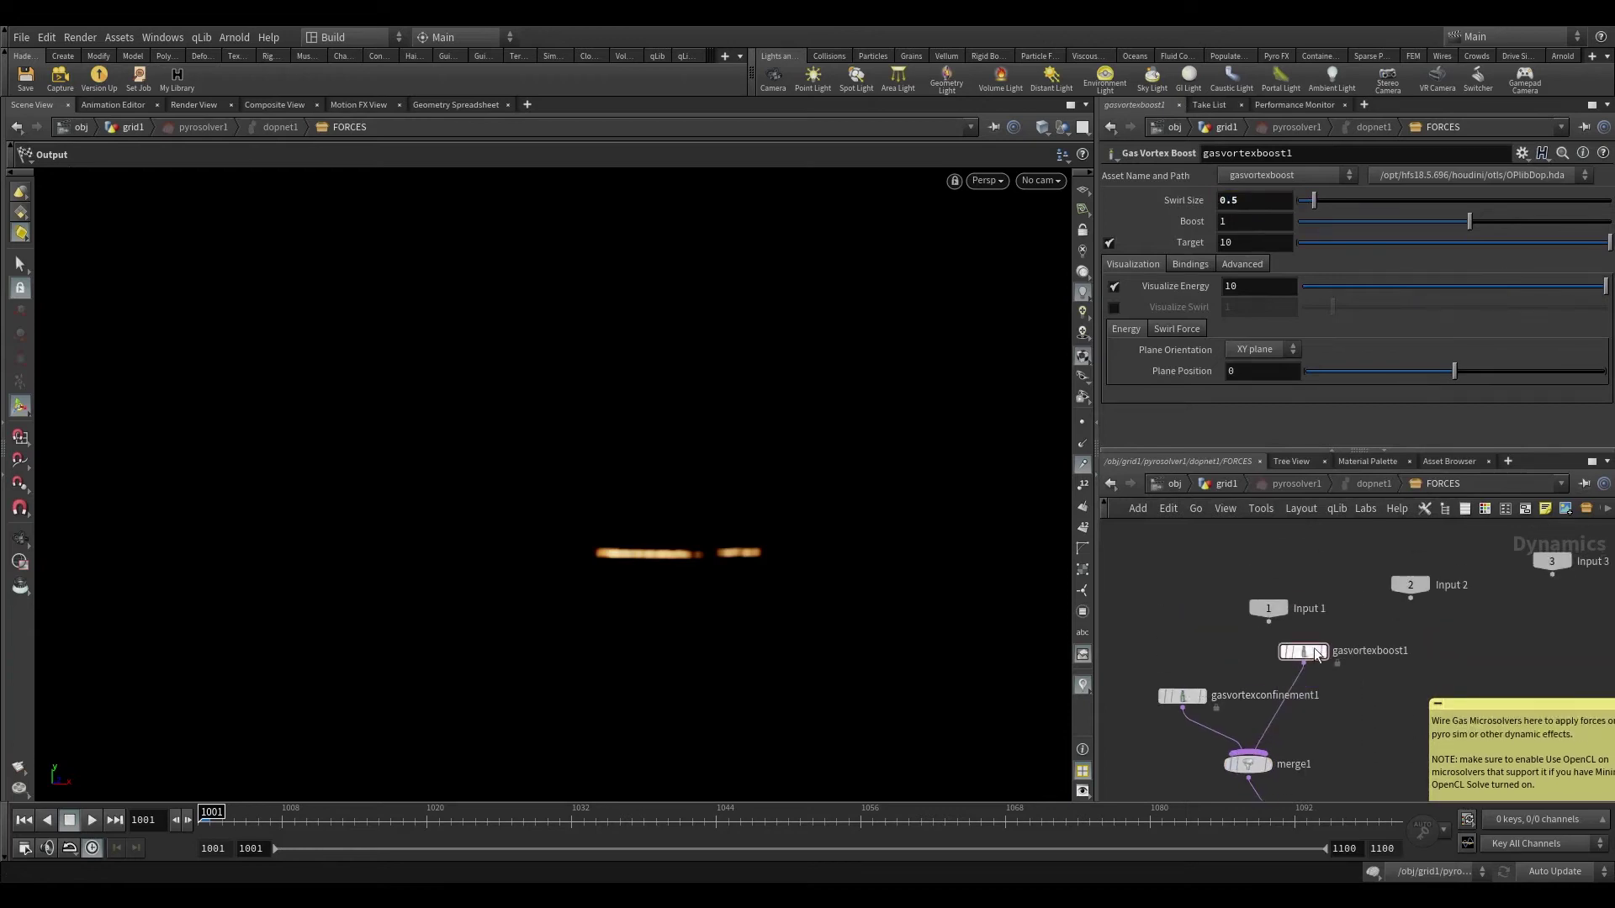
- Add a Gas Turbulence node beside the vortex boost and wire it into merge1
{"action": "key", "text": "Tab"}
{"action": "type", "text": "gas t"}
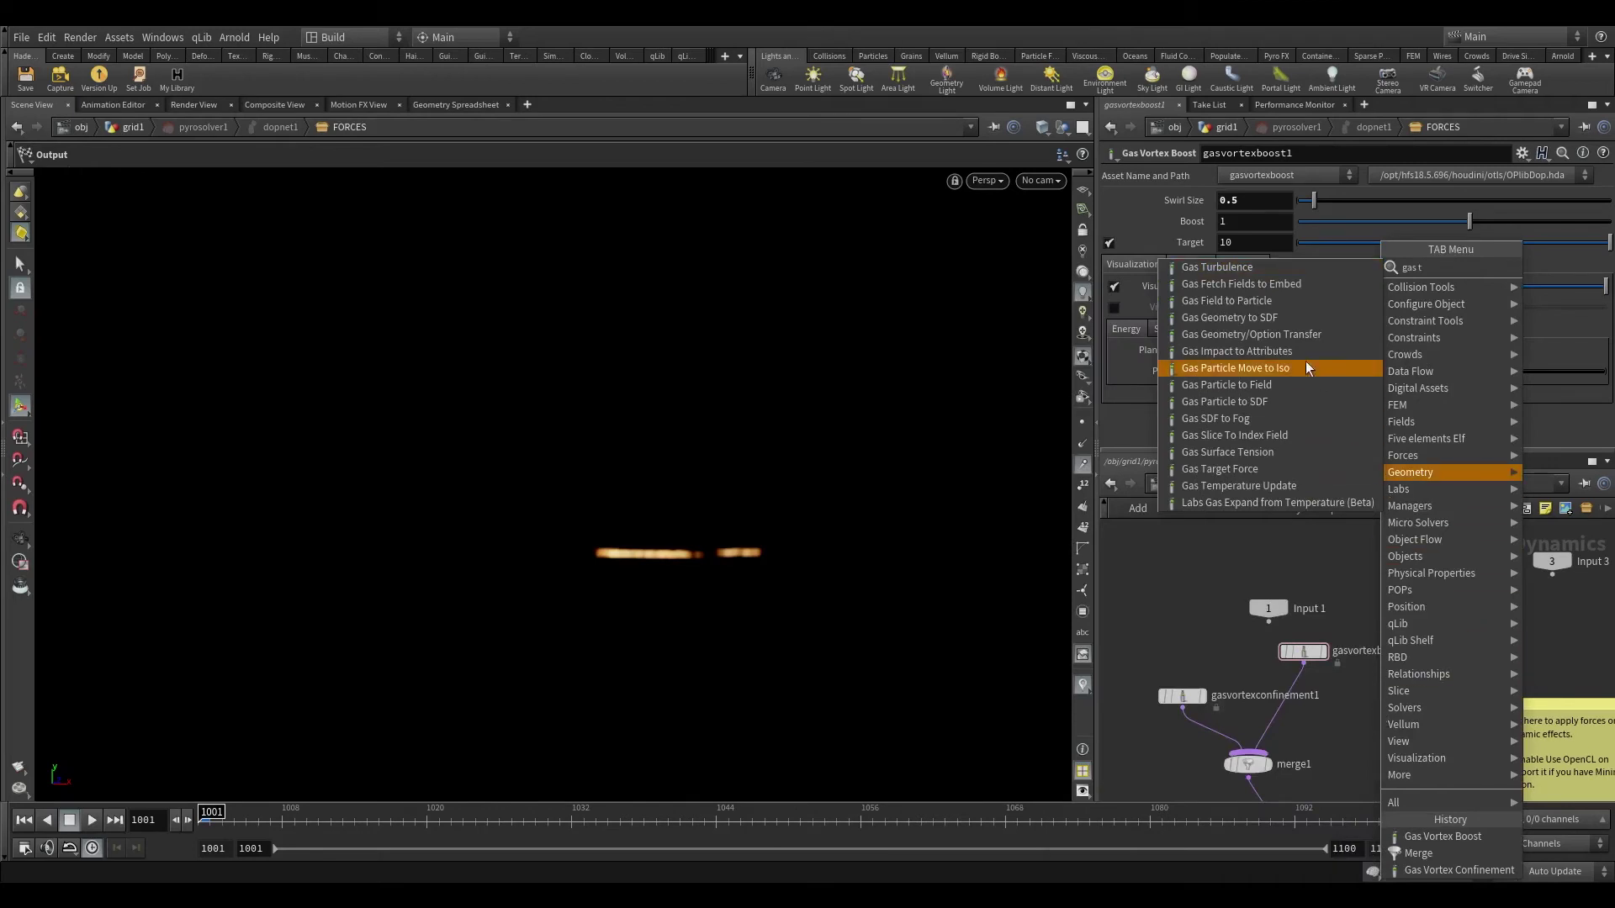
{"action": "left_click", "coordinate": [1282, 269]}
{"action": "left_click", "coordinate": [1392, 713]}
{"action": "left_click_drag", "start_coordinate": [1393, 705], "coordinate": [1260, 751]}
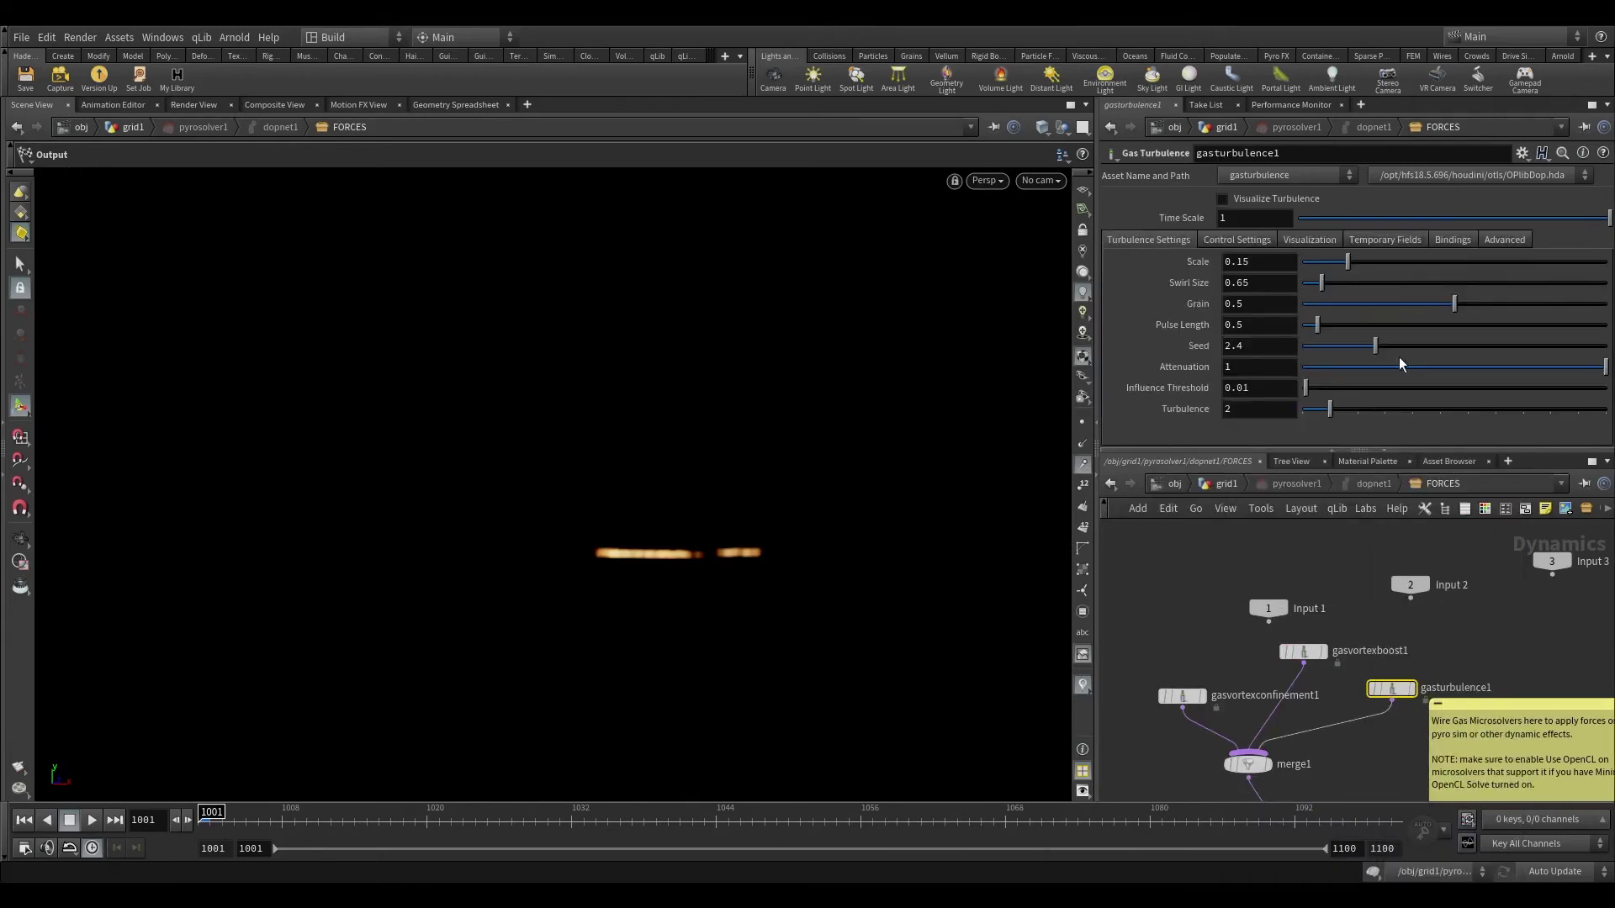
- Set the gas turbulence's scale to 1, swirl size to 2.5 and pulse length to 0.2
{"action": "double_click", "coordinate": [1237, 262]}
{"action": "type", "text": "1"}
{"action": "left_click", "coordinate": [1257, 284]}
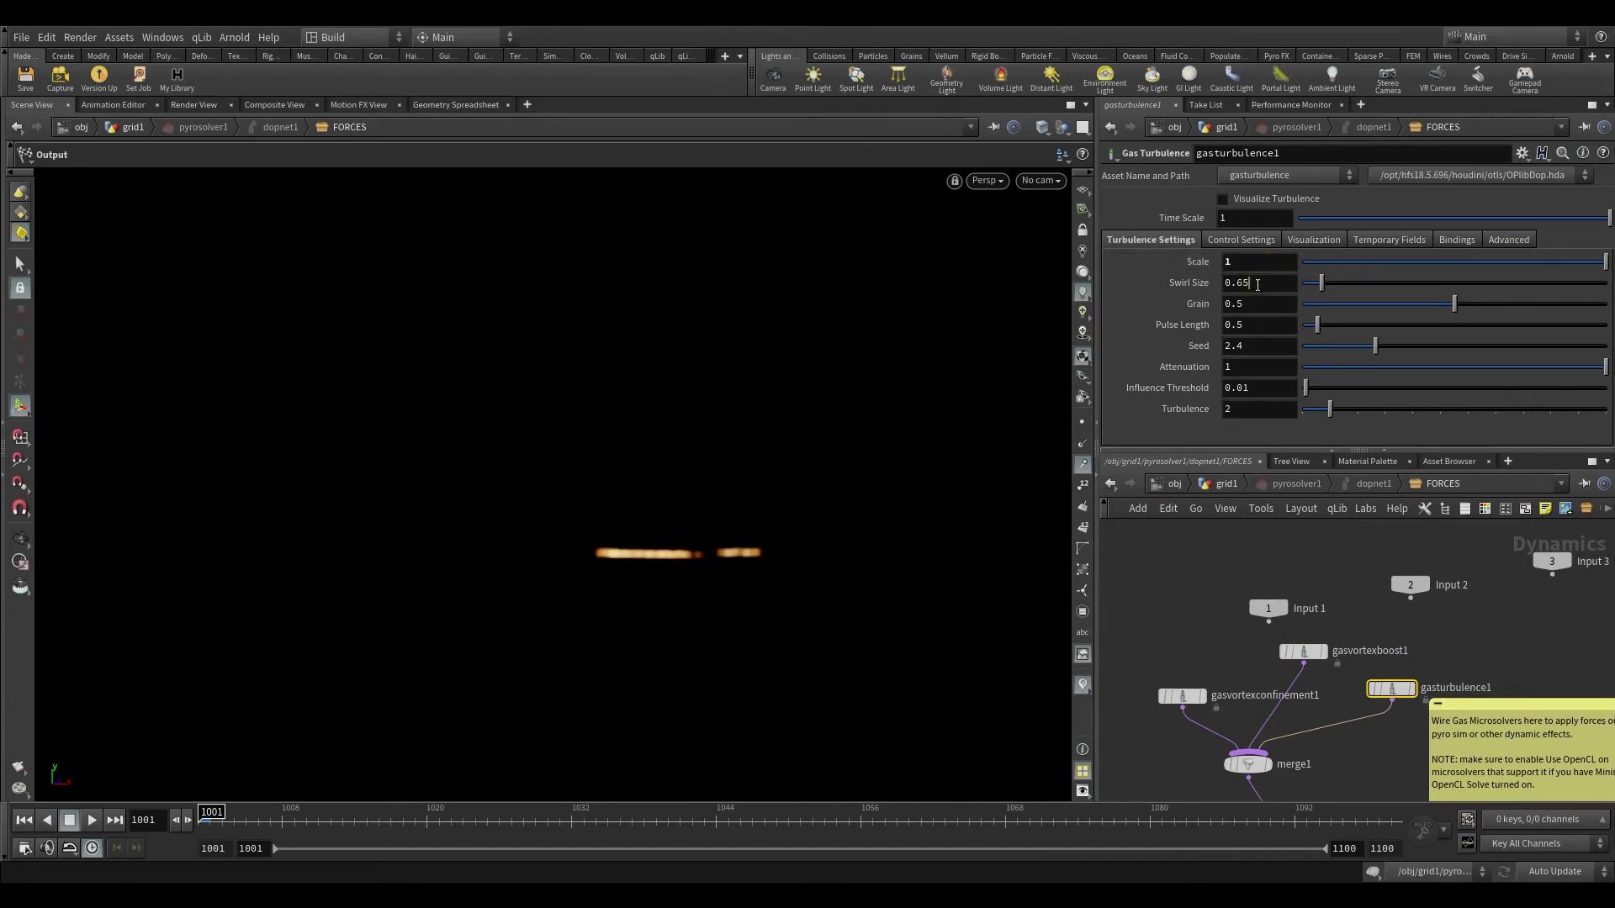
{"action": "double_click", "coordinate": [1257, 283]}
{"action": "type", "text": "2.5"}
{"action": "double_click", "coordinate": [1236, 325]}
{"action": "type", "text": "0.2"}
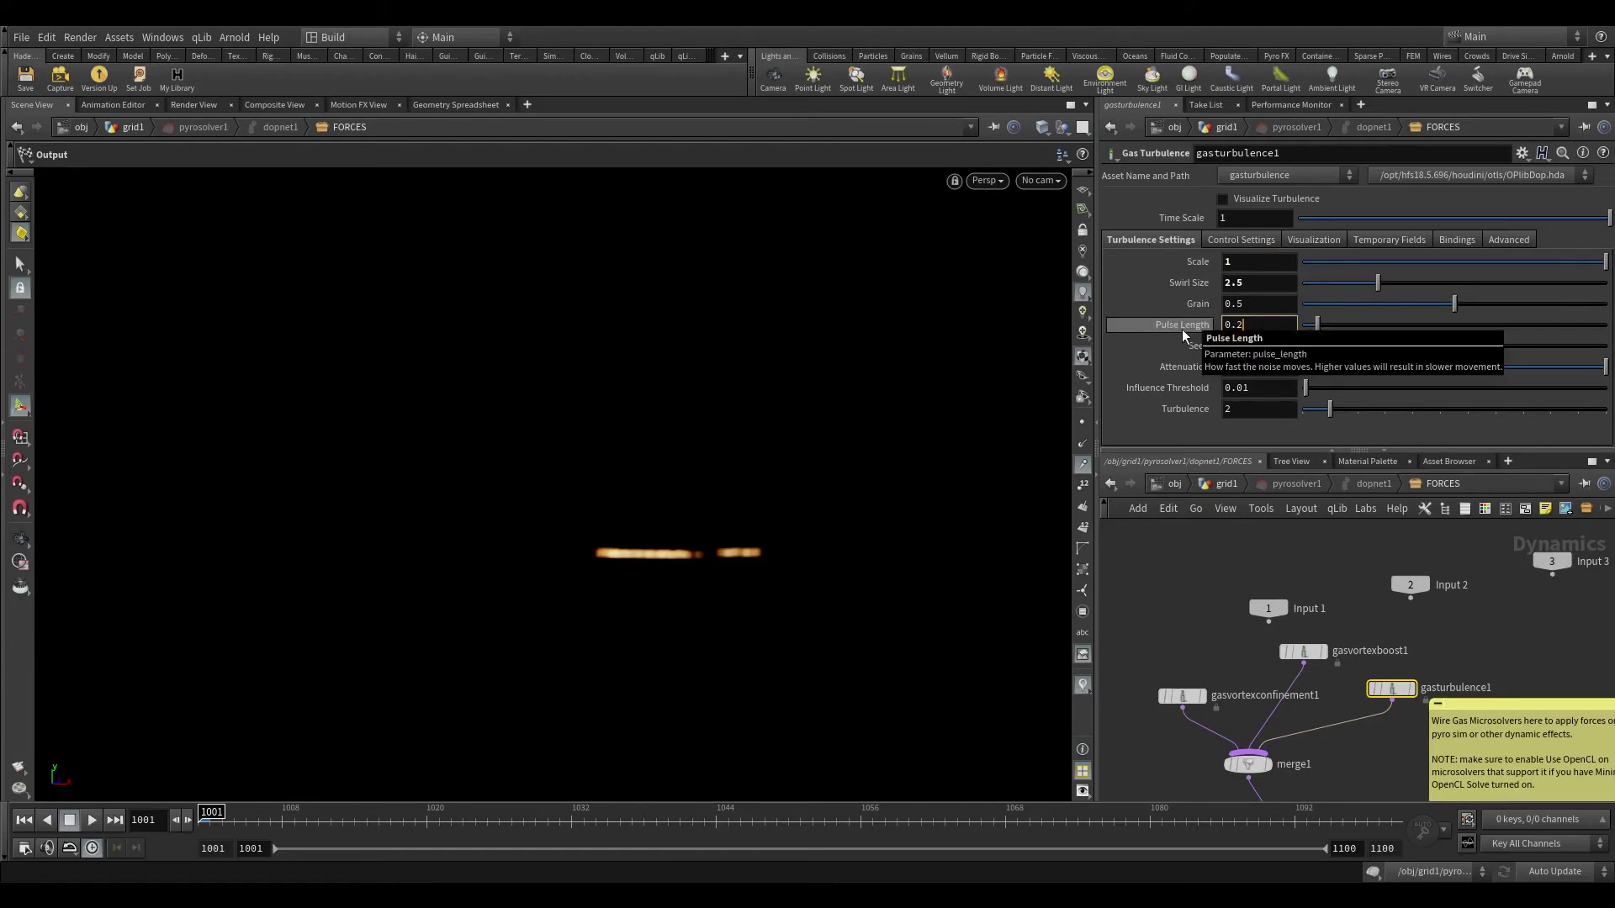
{"action": "key", "text": "Return"}
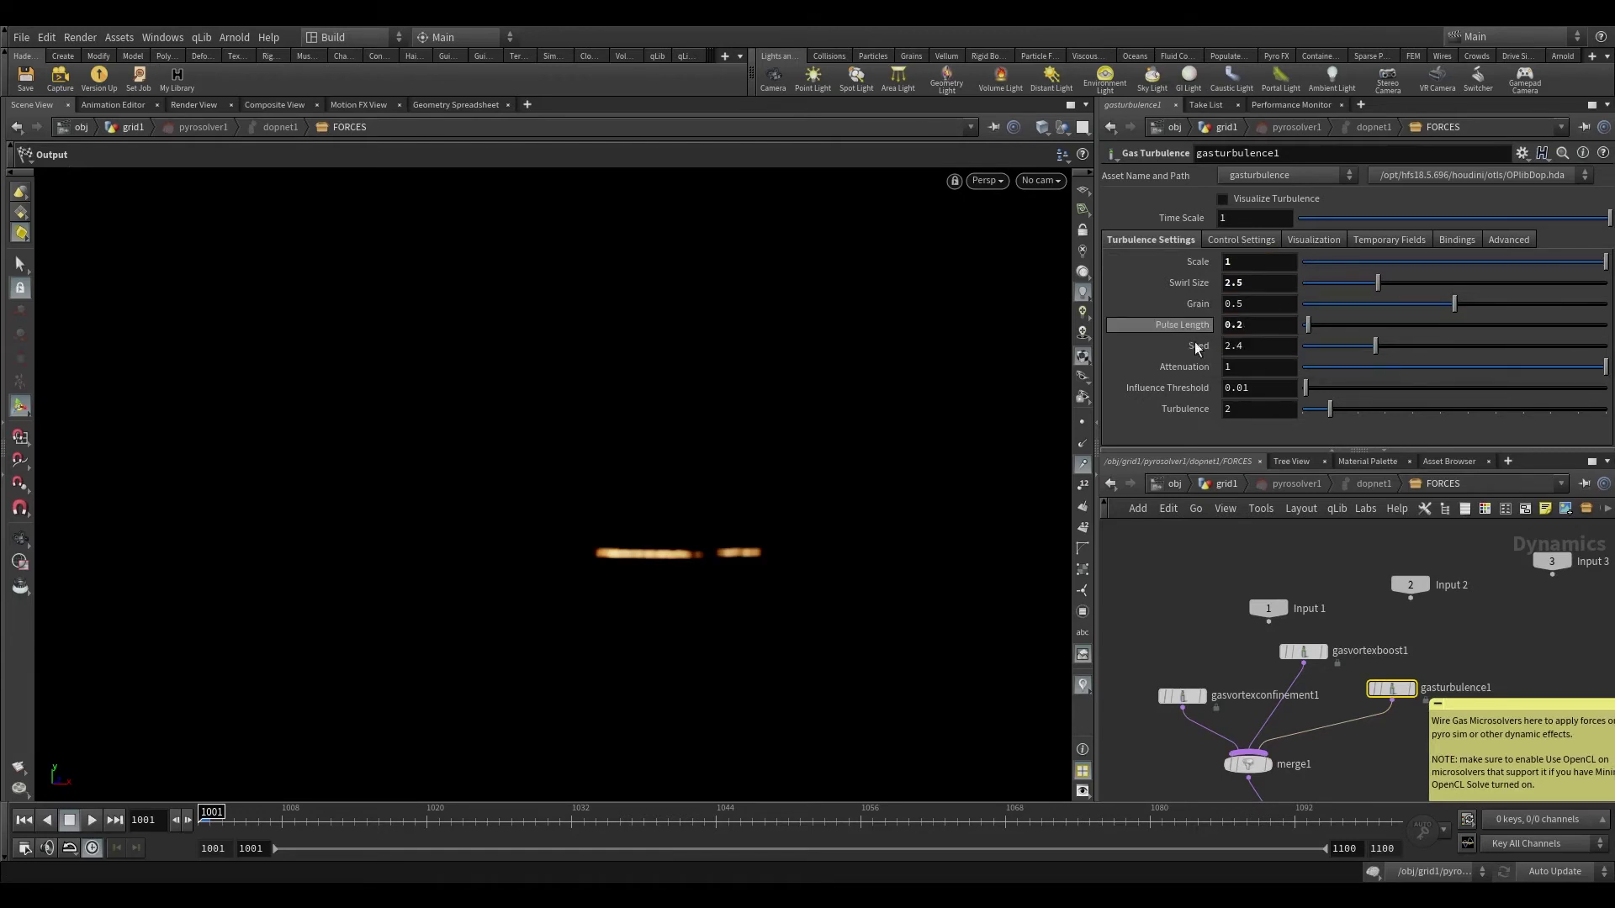
- Return to the grid1 network, play the simulation, view the flames from another angle and scrub to frame 1056
{"action": "left_click", "coordinate": [1236, 483]}
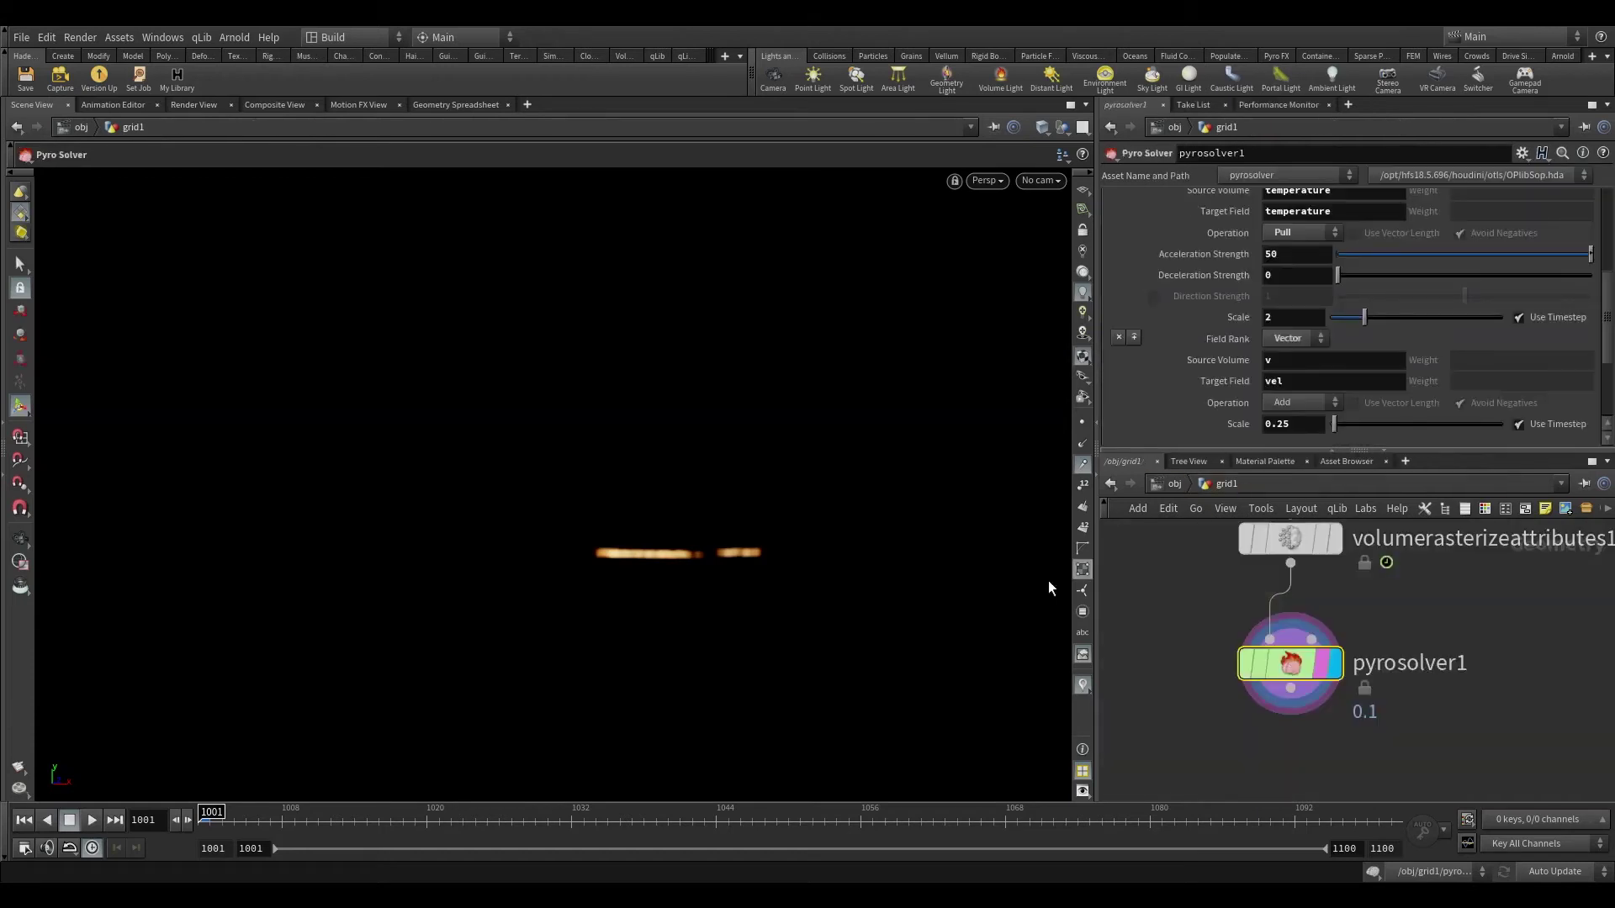
{"action": "left_click", "coordinate": [93, 821]}
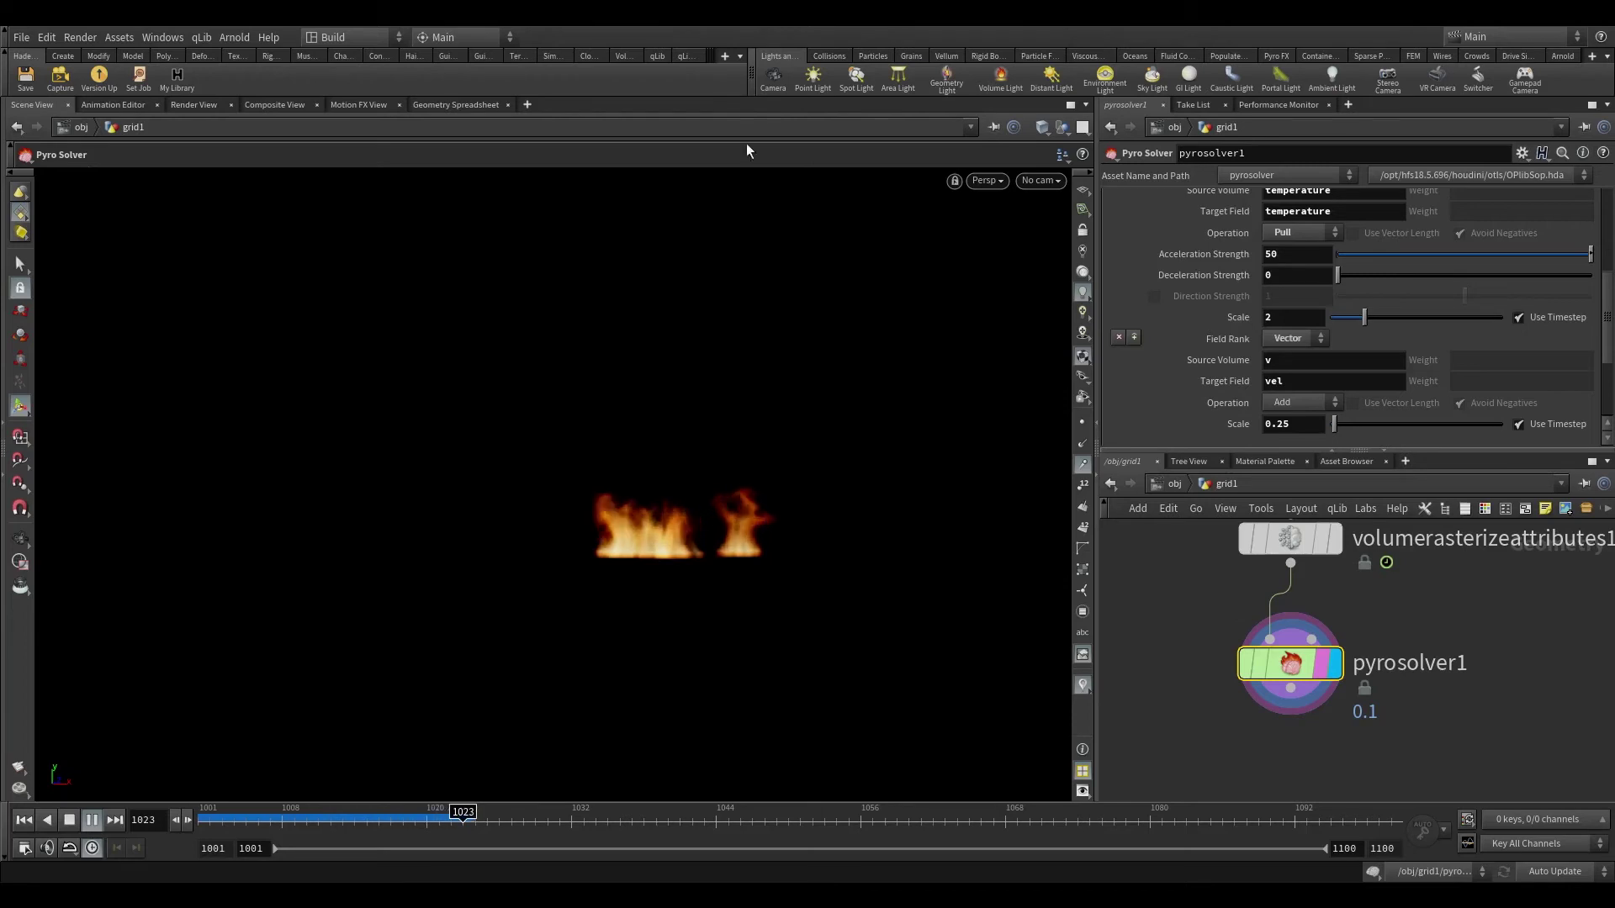
{"action": "mouse_move", "coordinate": [3, 372]}
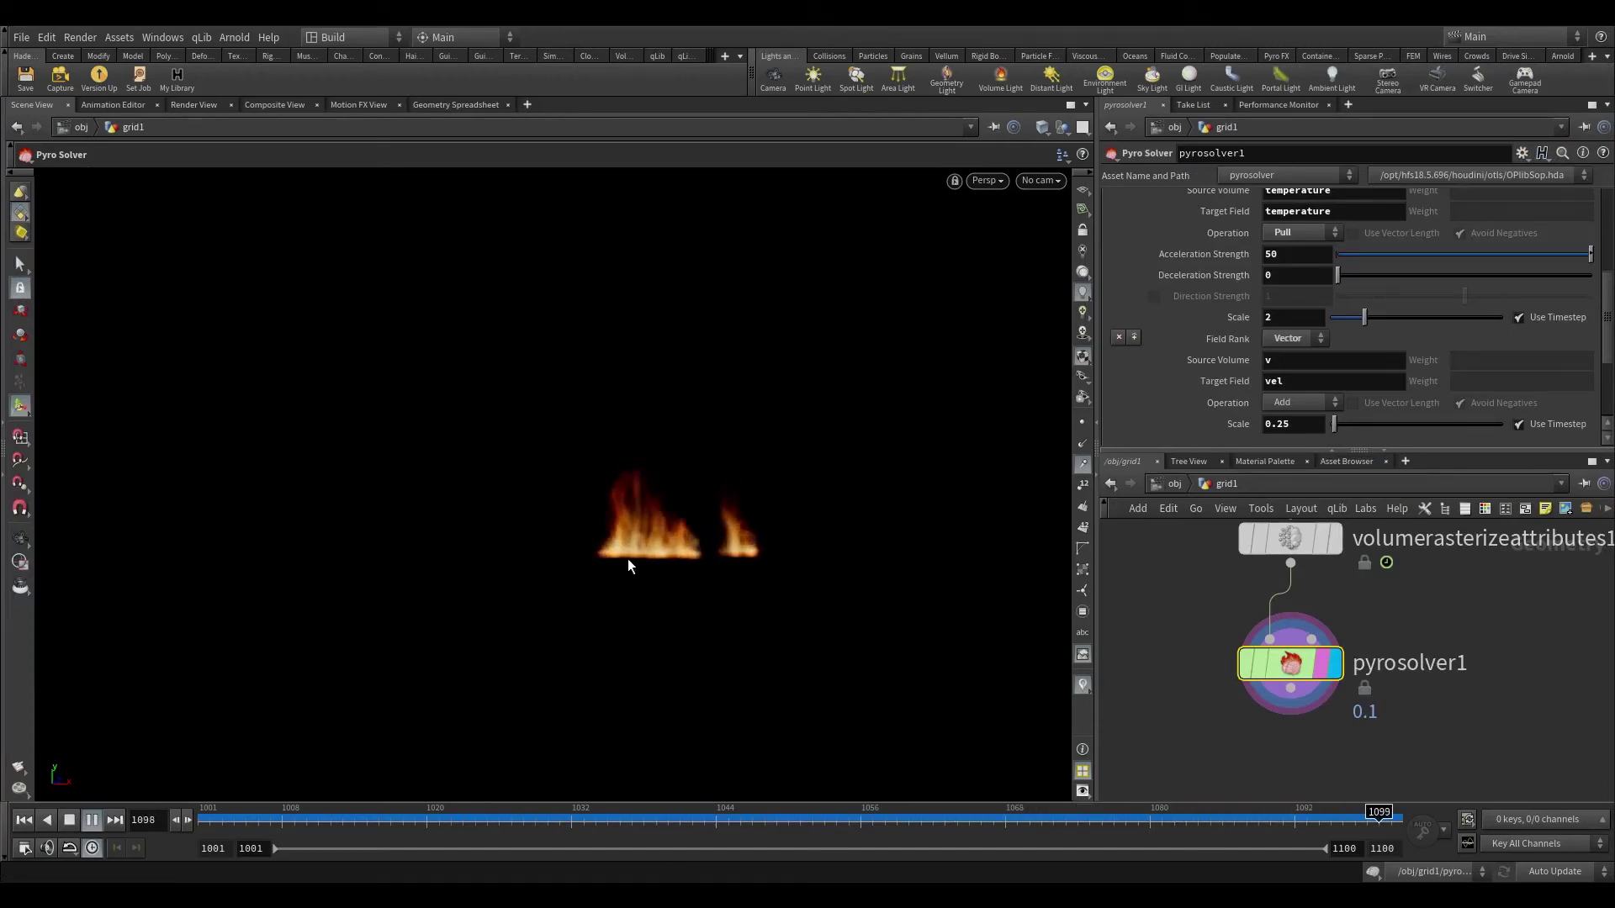
{"action": "key", "text": "Escape"}
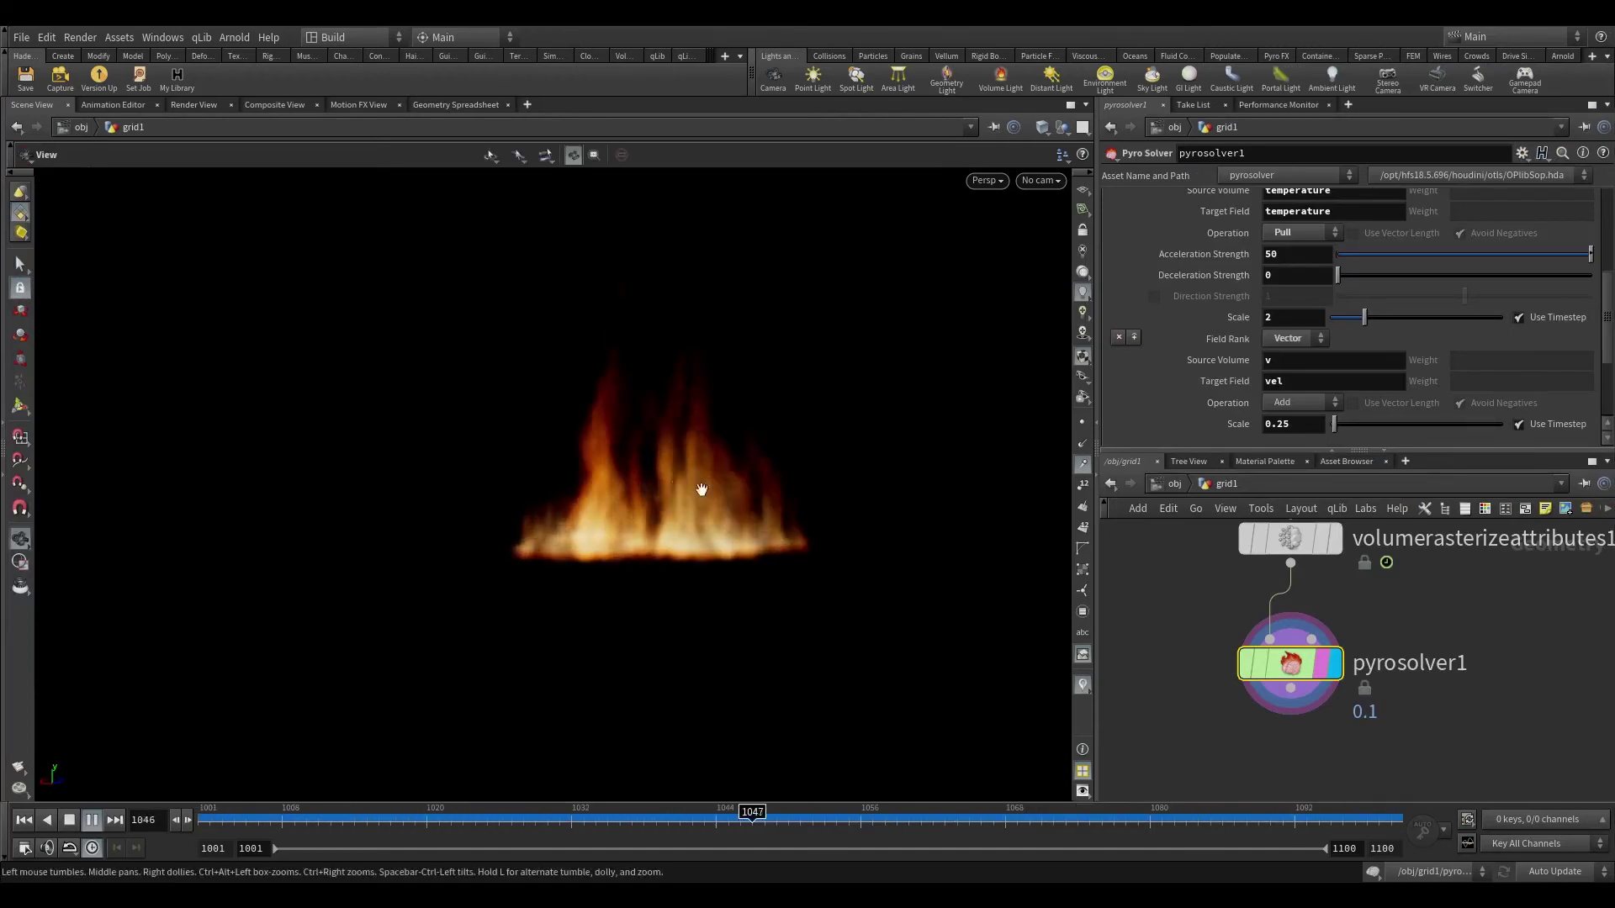
{"action": "key", "text": "Return"}
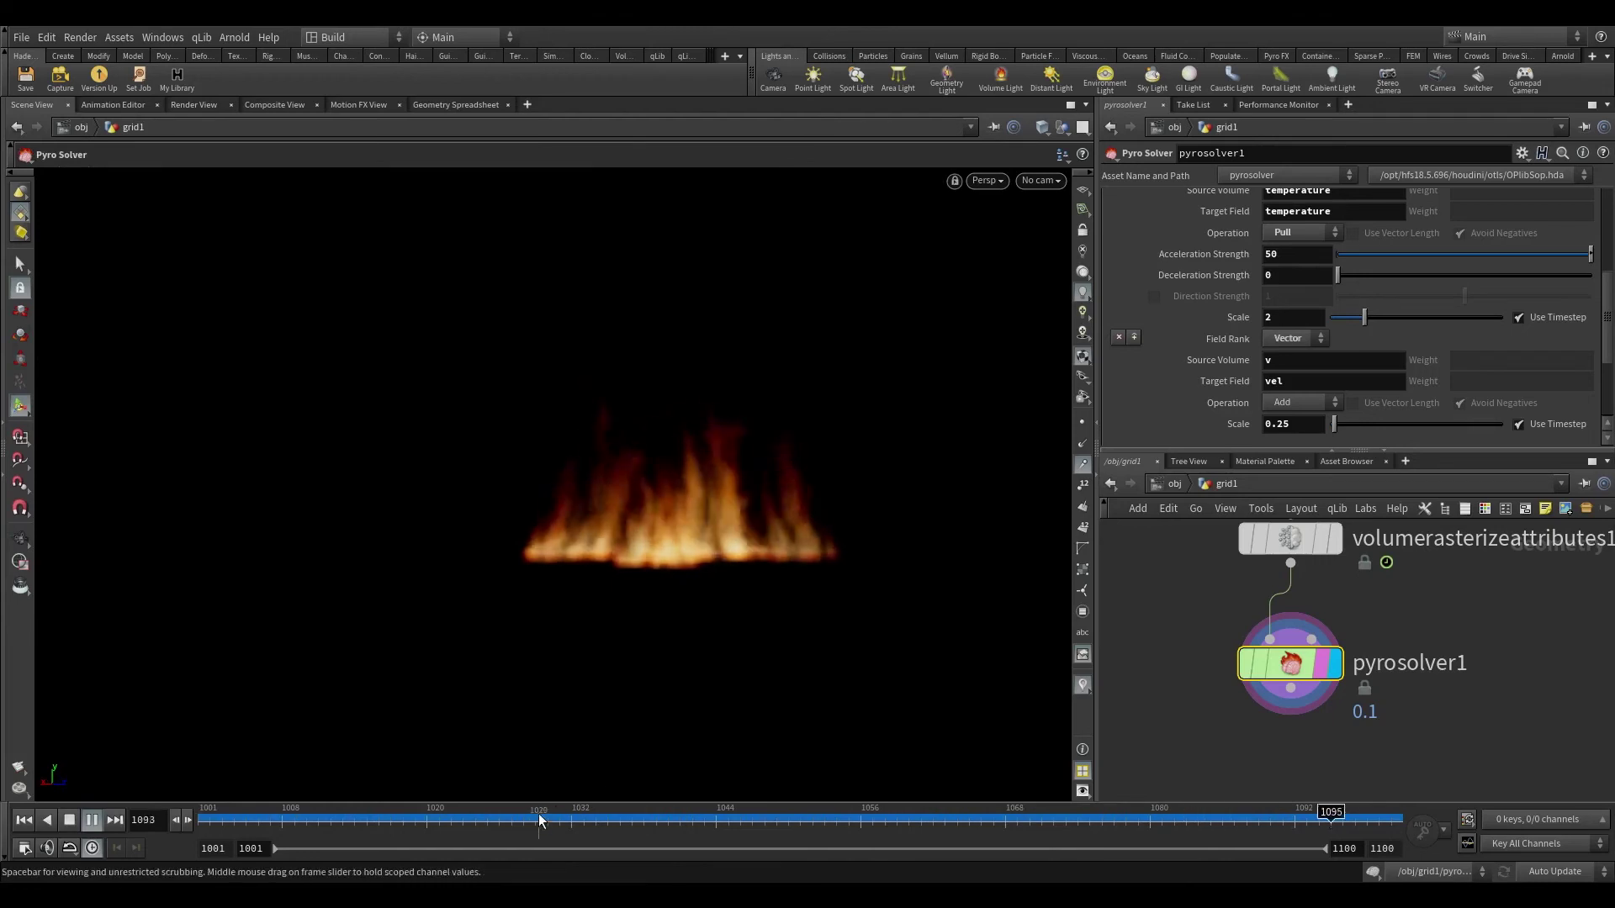
{"action": "mouse_move", "coordinate": [539, 821]}
{"action": "left_mouse_down"}
{"action": "mouse_move", "coordinate": [213, 821]}
{"action": "mouse_move", "coordinate": [860, 821]}
{"action": "left_mouse_up"}
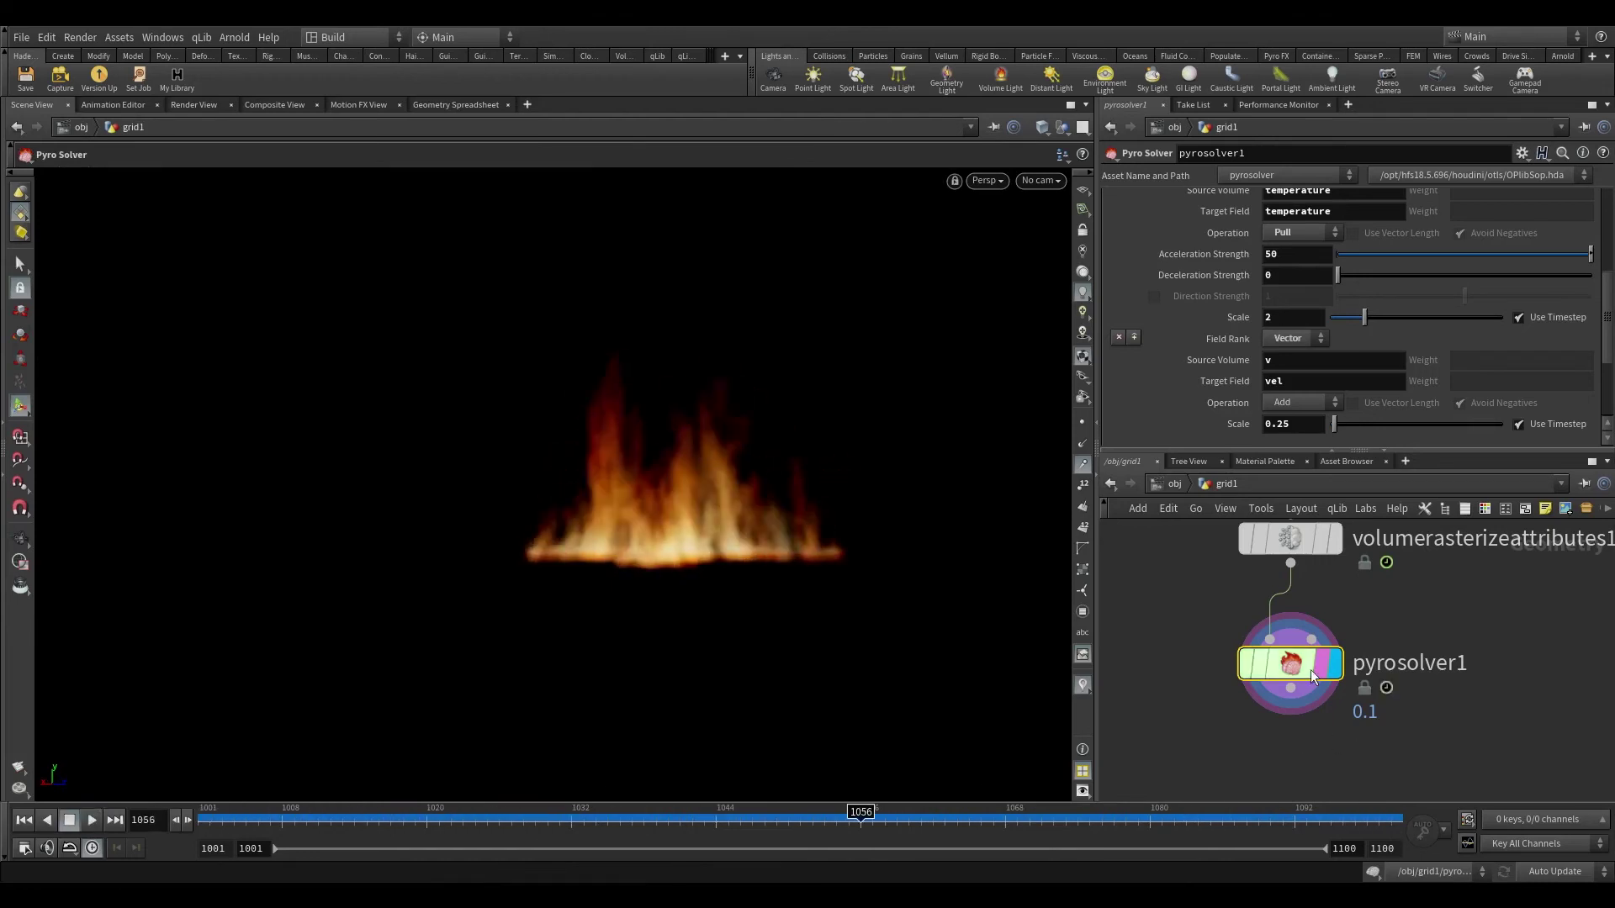
- Set the Pyro Solver's voxel size to 0.02 and run the simulation briefly from frame 1001
{"action": "double_click", "coordinate": [1310, 669]}
{"action": "left_click", "coordinate": [1221, 484]}
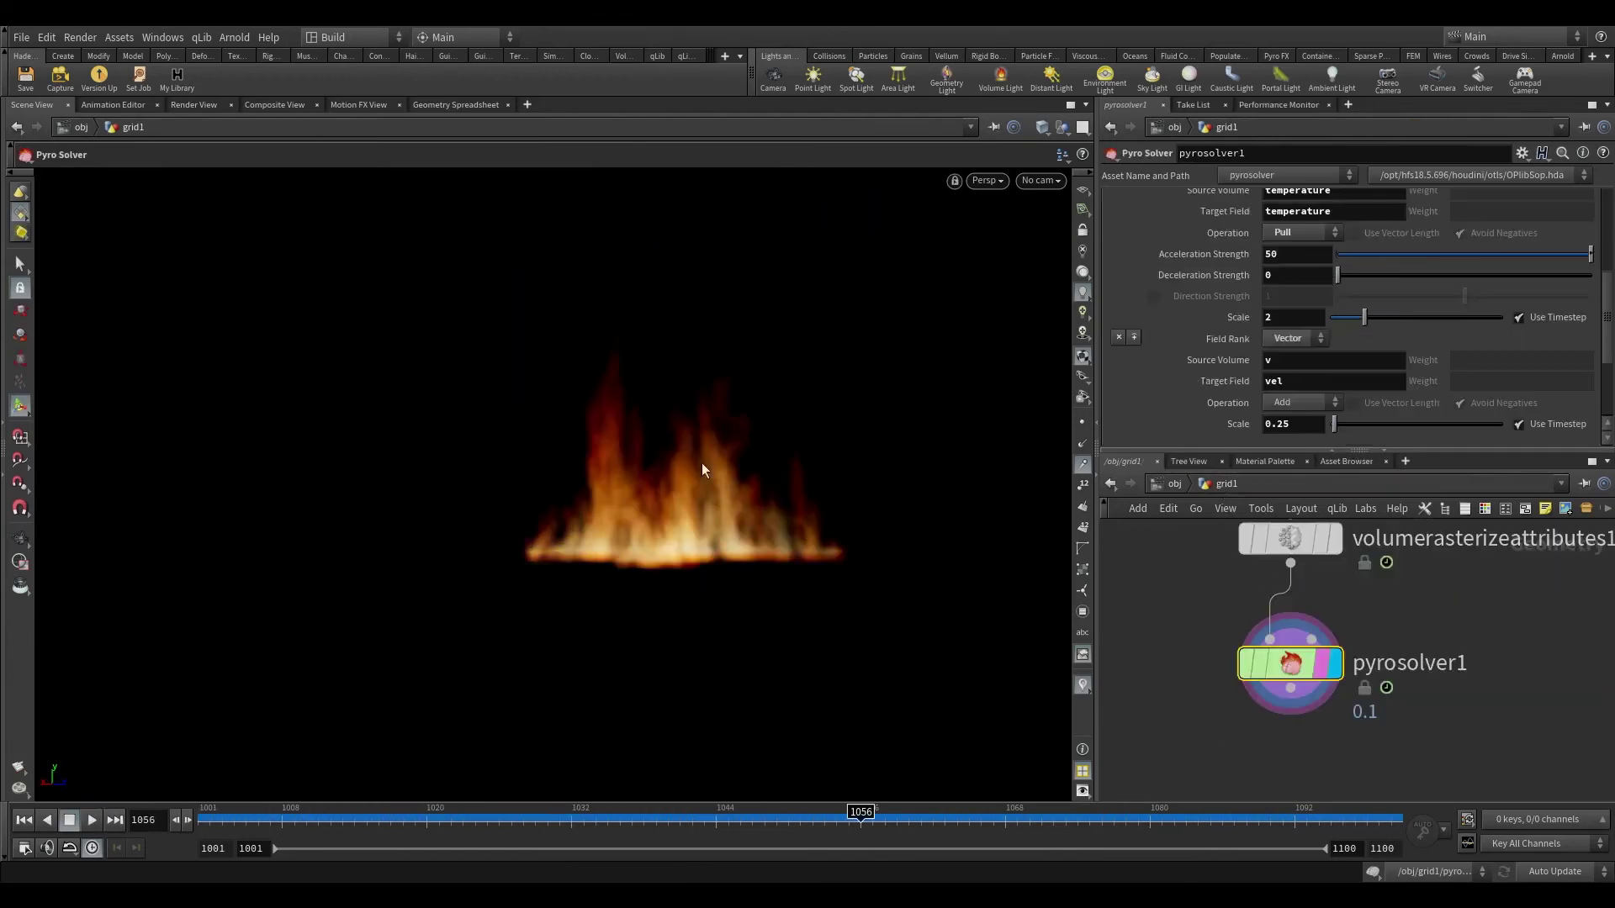
{"action": "left_click_drag", "start_coordinate": [1270, 710], "coordinate": [1285, 710]}
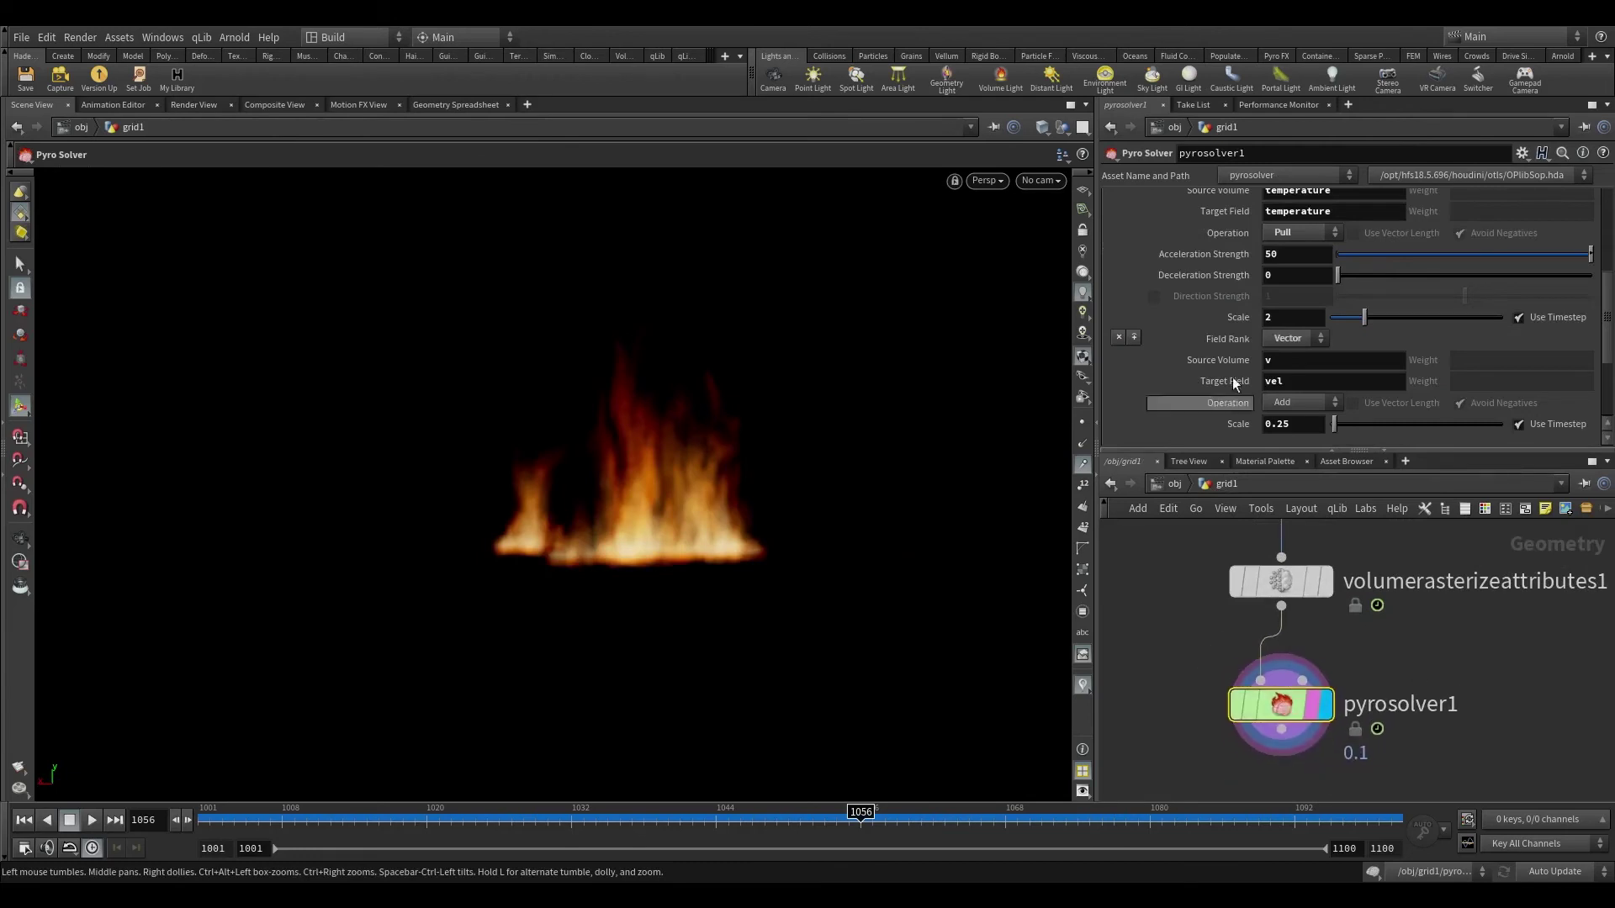
{"action": "scroll", "coordinate": [1233, 376], "scroll_direction": "up", "scroll_amount": 10}
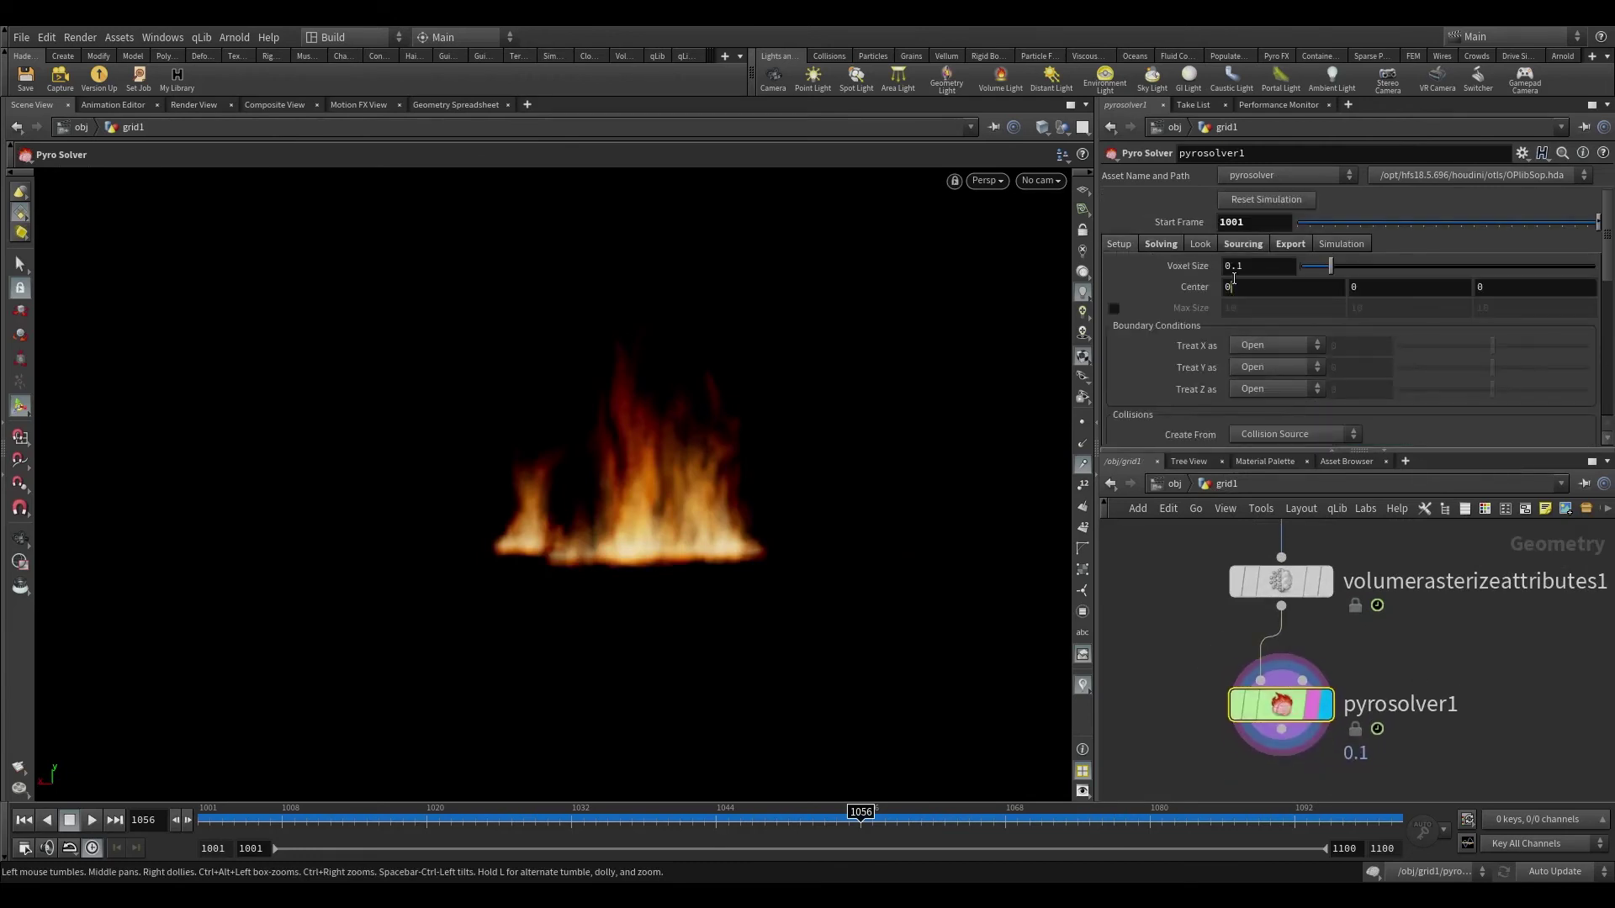
{"action": "left_click_drag", "start_coordinate": [1238, 266], "coordinate": [1266, 276]}
{"action": "type", "text": "02"}
{"action": "key", "text": "Return"}
{"action": "left_click", "coordinate": [199, 825]}
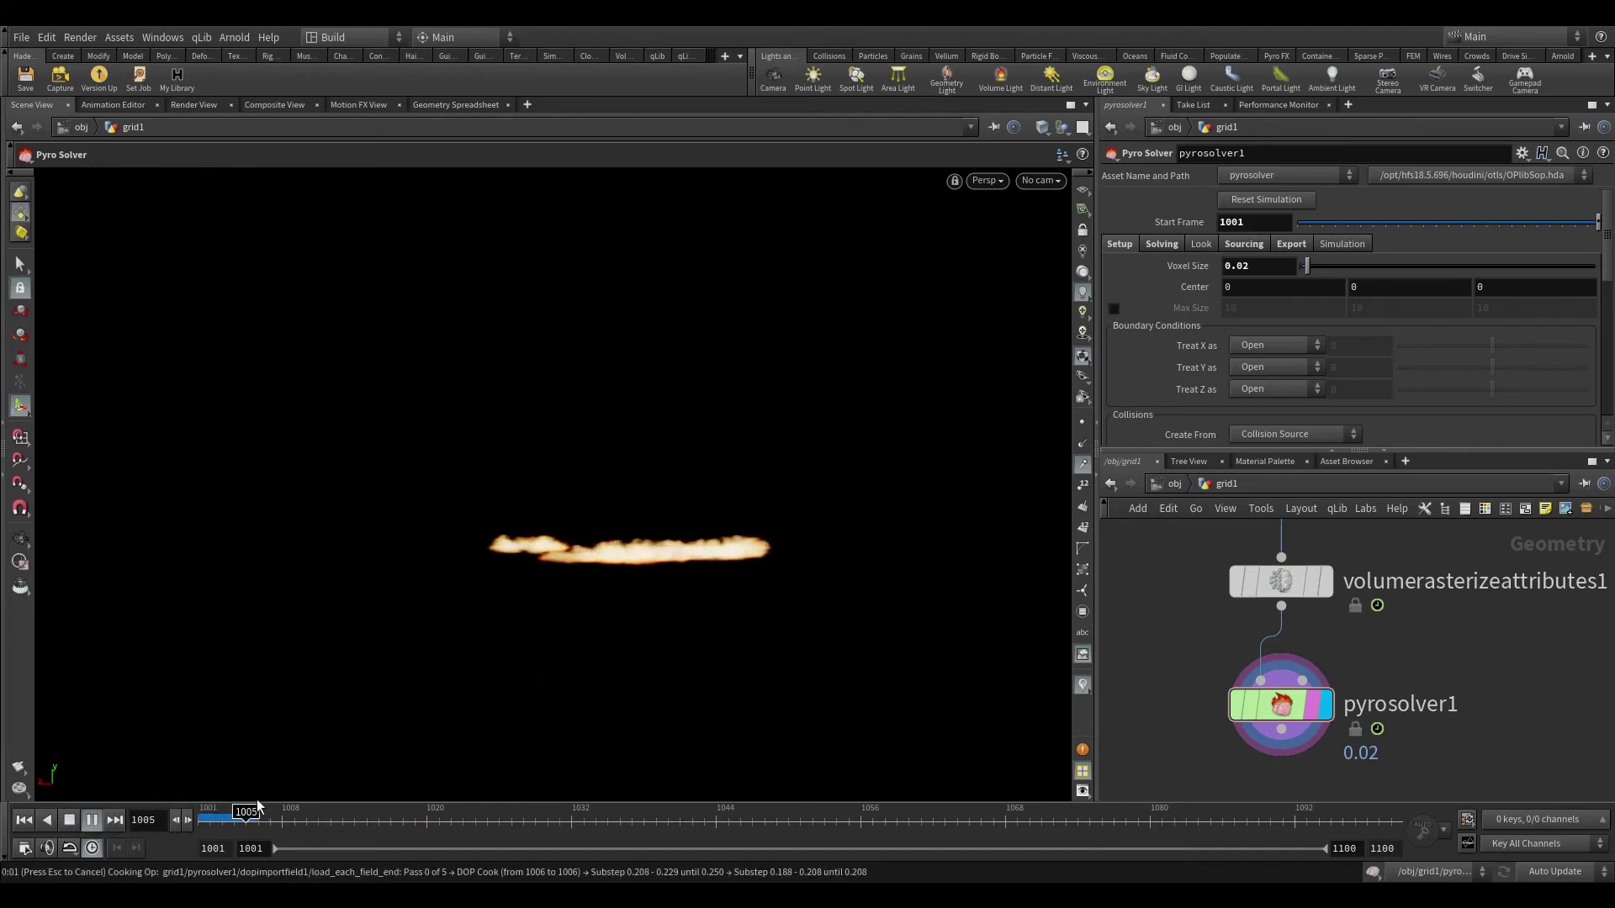
{"action": "key", "text": "Escape"}
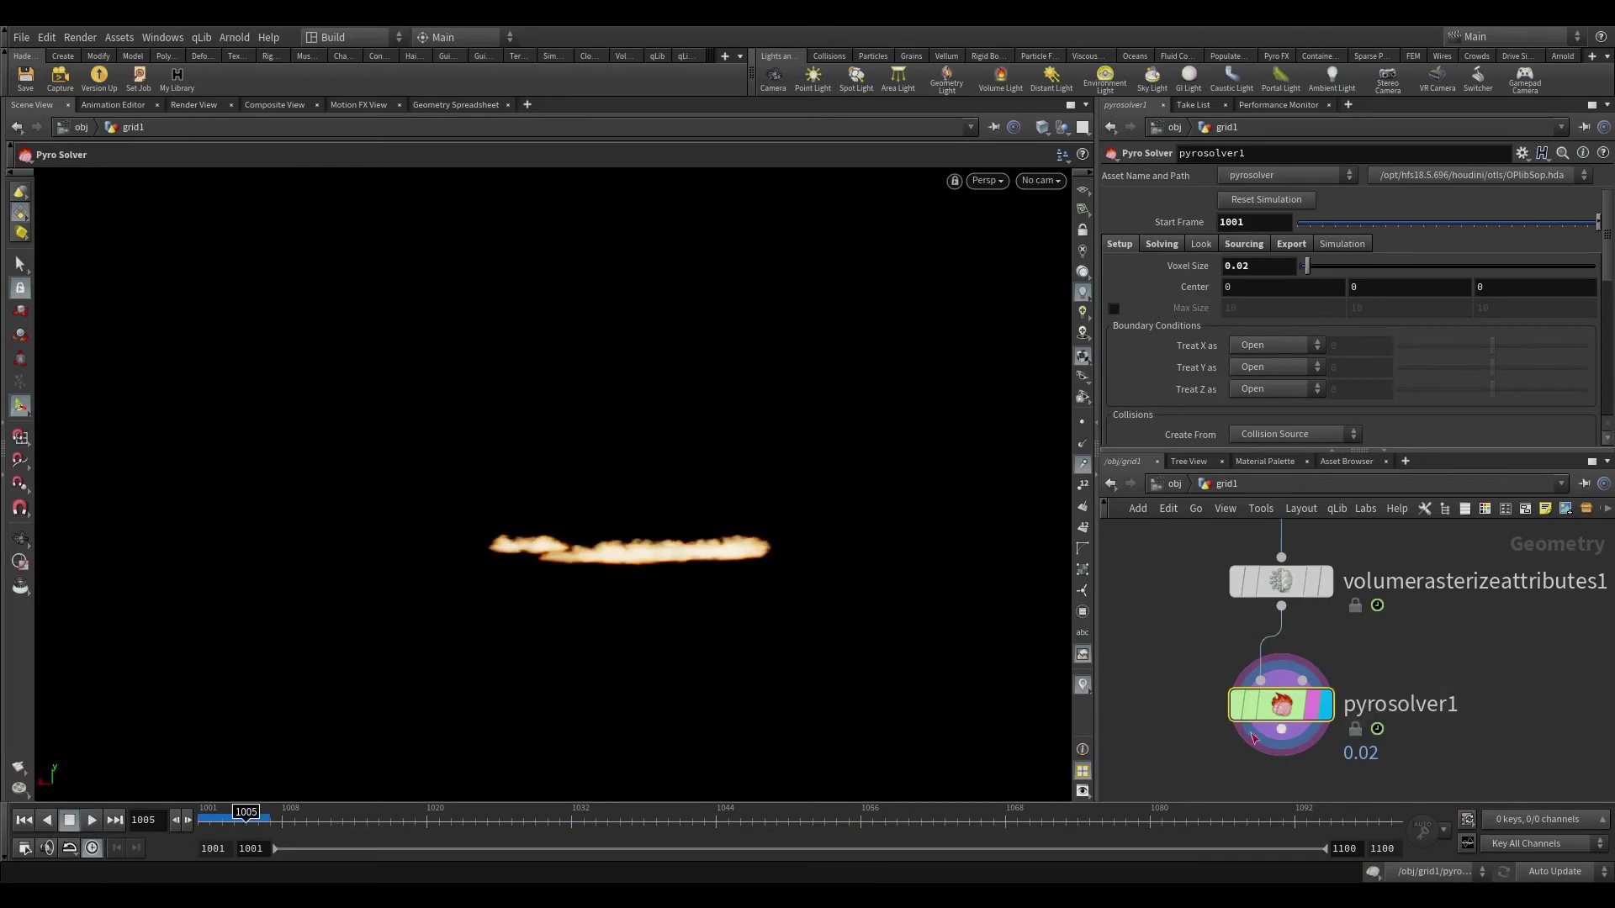
- Set the Pyro Solver's simulation cache memory to 30000 MB
{"action": "left_click", "coordinate": [1342, 244]}
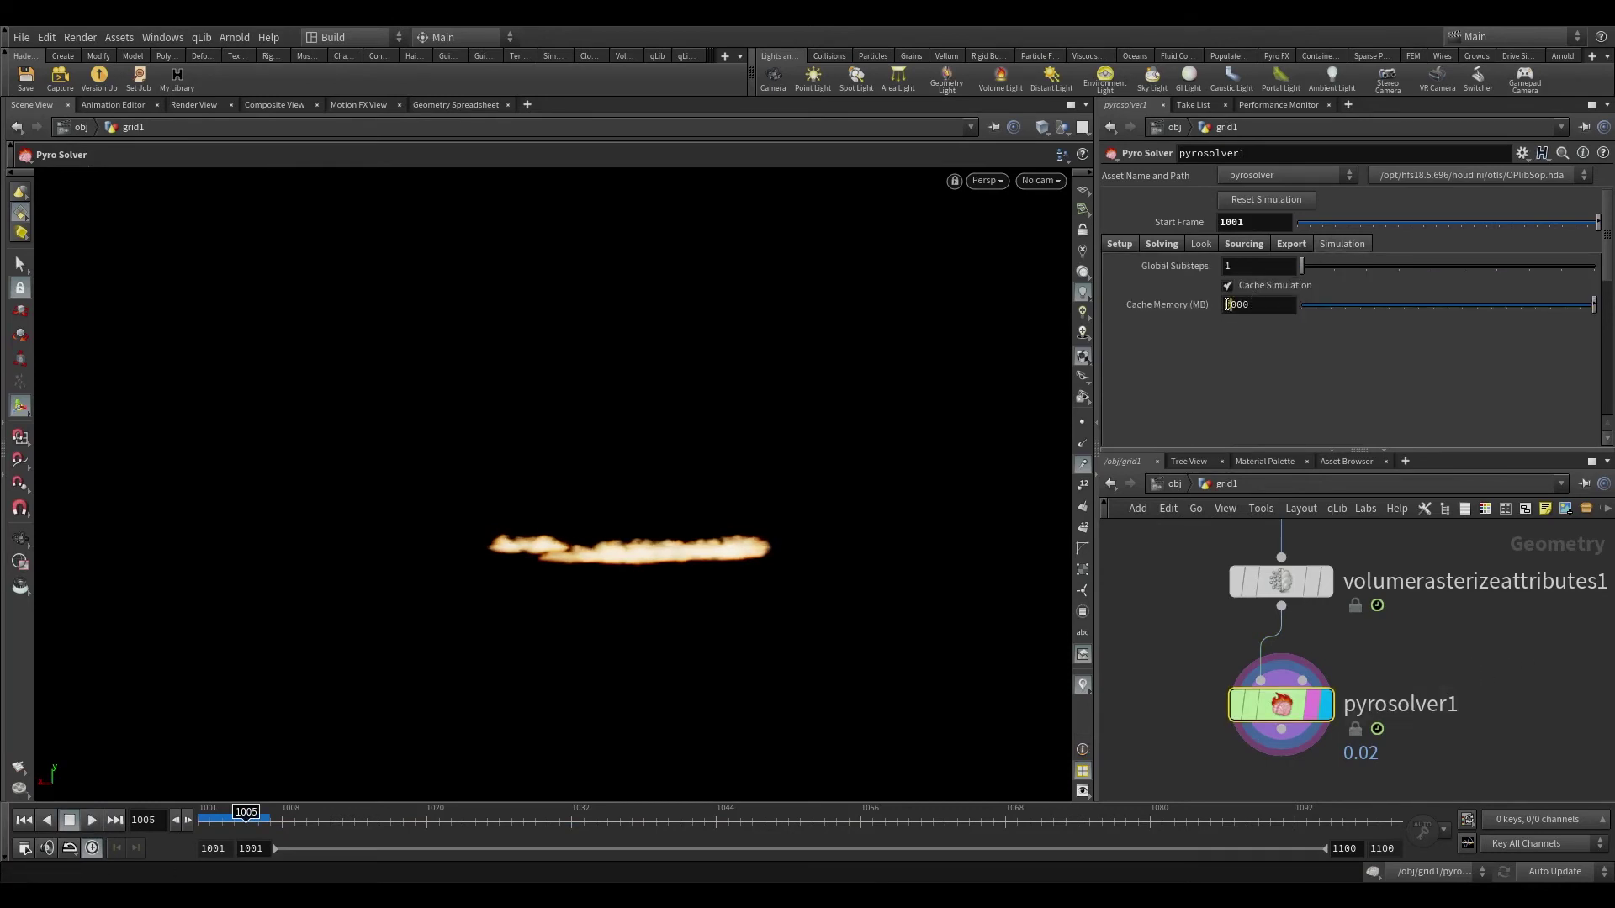
{"action": "left_click", "coordinate": [1229, 304]}
{"action": "type", "text": "30"}
{"action": "key", "text": "Return"}
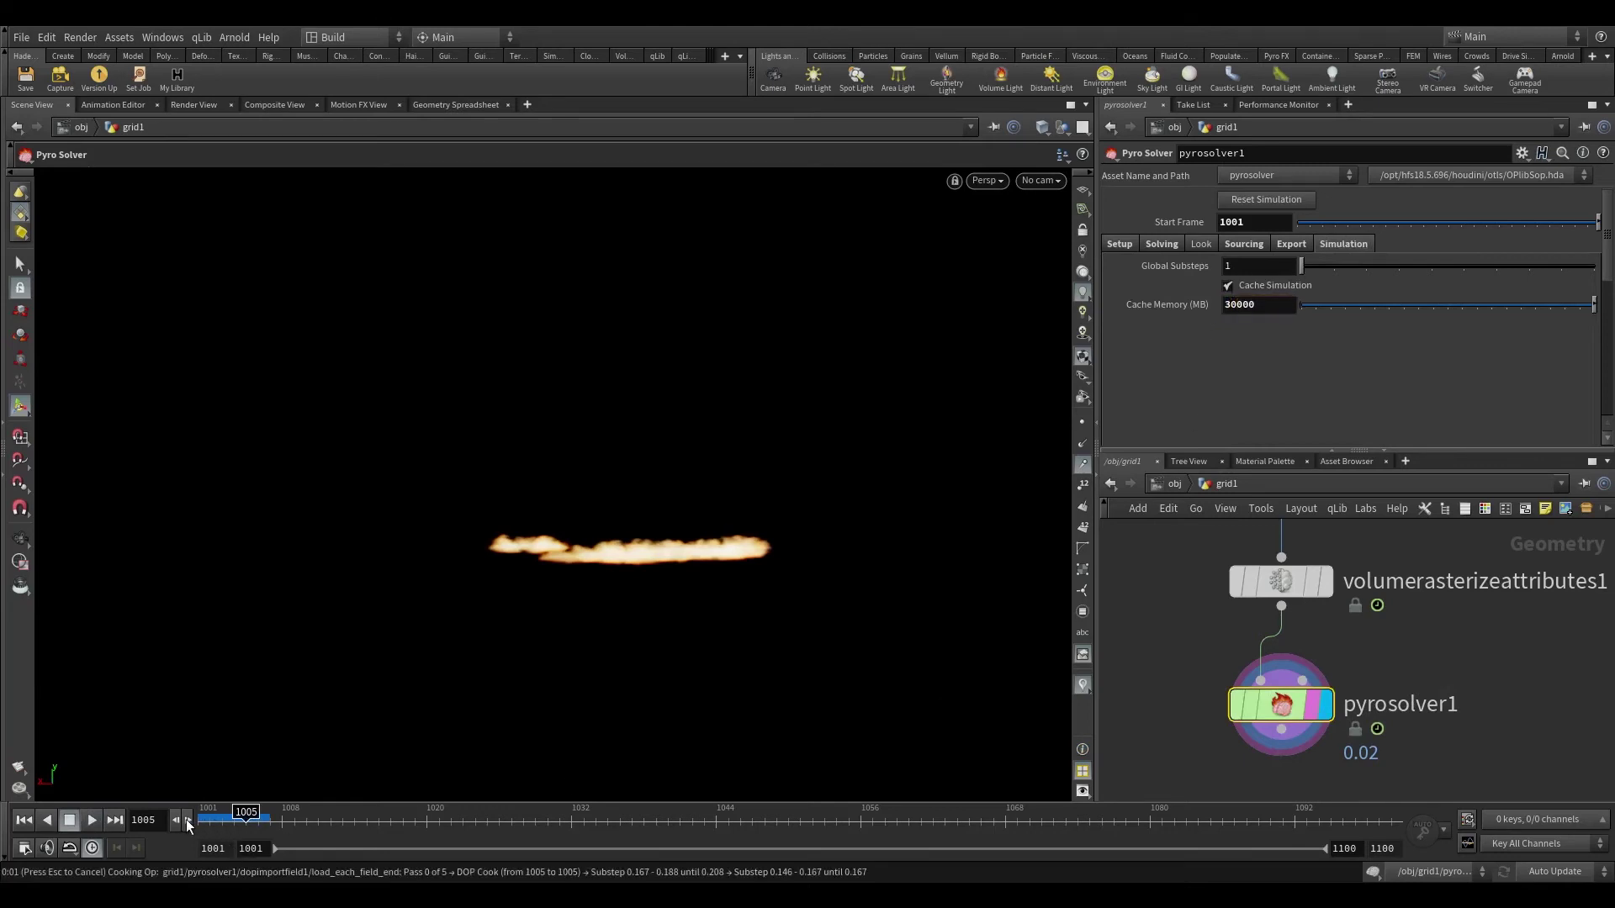
- Run the simulation from frame 1001 and examine the flame detail from several angles and distances
{"action": "key", "text": "ctrl+Up"}
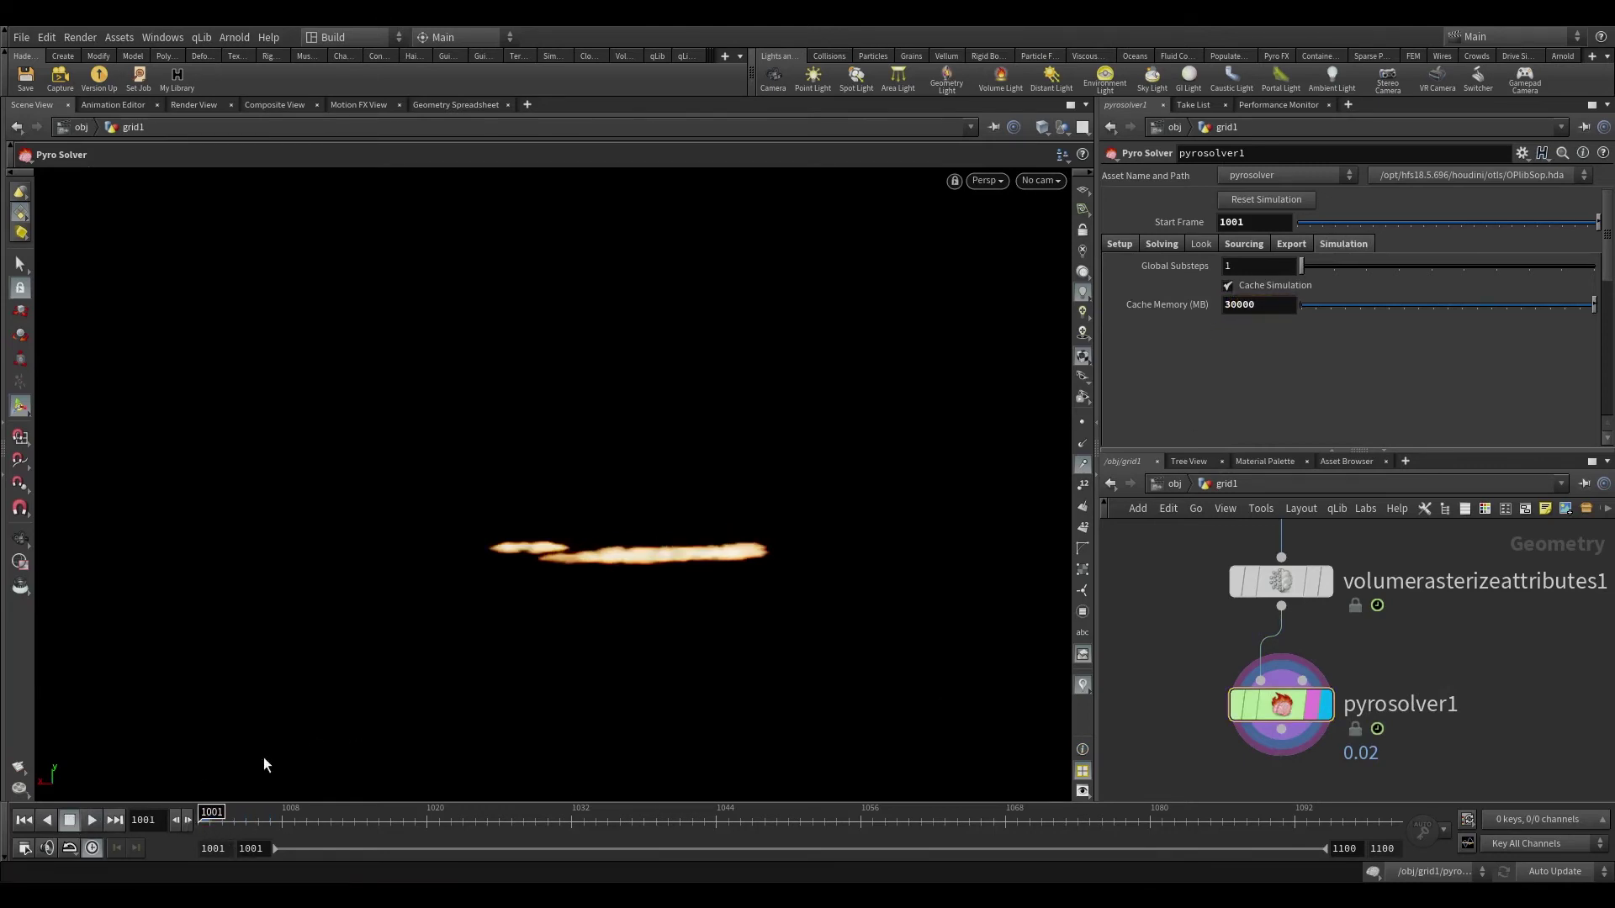
{"action": "left_click", "coordinate": [92, 821]}
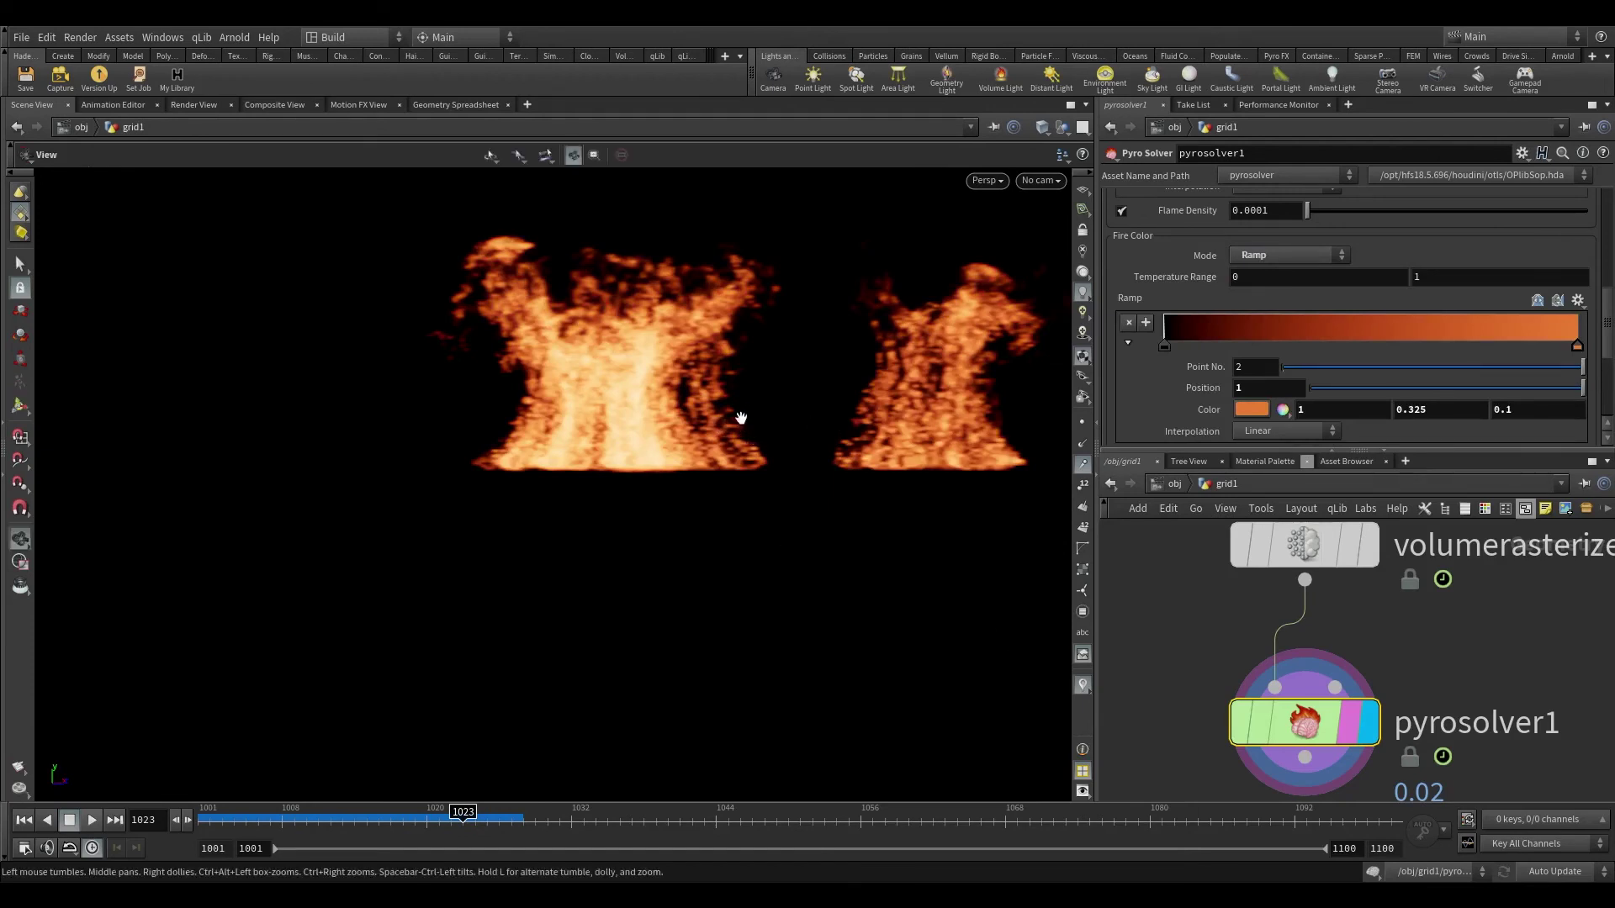
{"action": "right_click_drag", "start_coordinate": [742, 402], "coordinate": [573, 782], "text": "alt"}
{"action": "left_click_drag", "start_coordinate": [639, 446], "coordinate": [1152, 453], "text": "alt"}
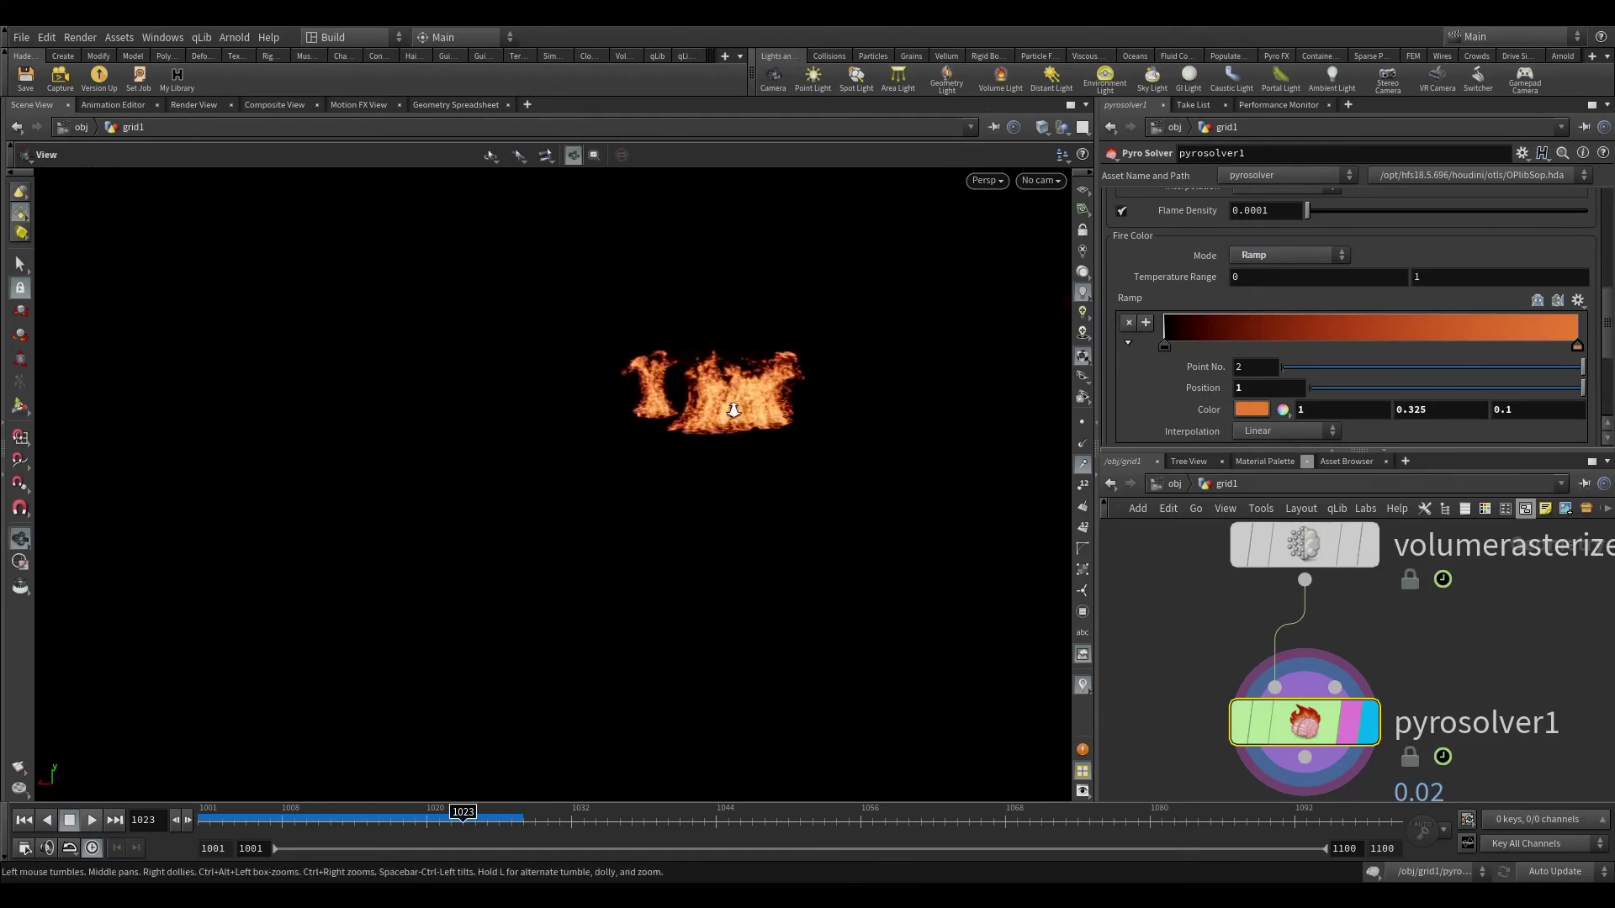
{"action": "right_click_drag", "start_coordinate": [732, 408], "coordinate": [906, 91], "text": "alt"}
{"action": "left_click_drag", "start_coordinate": [715, 362], "coordinate": [1408, 596], "text": "alt"}
- Add a Volume Visualization node below pyrosolver1 and make it the displayed node
{"action": "scroll", "coordinate": [1412, 622], "scroll_direction": "down", "scroll_amount": 3}
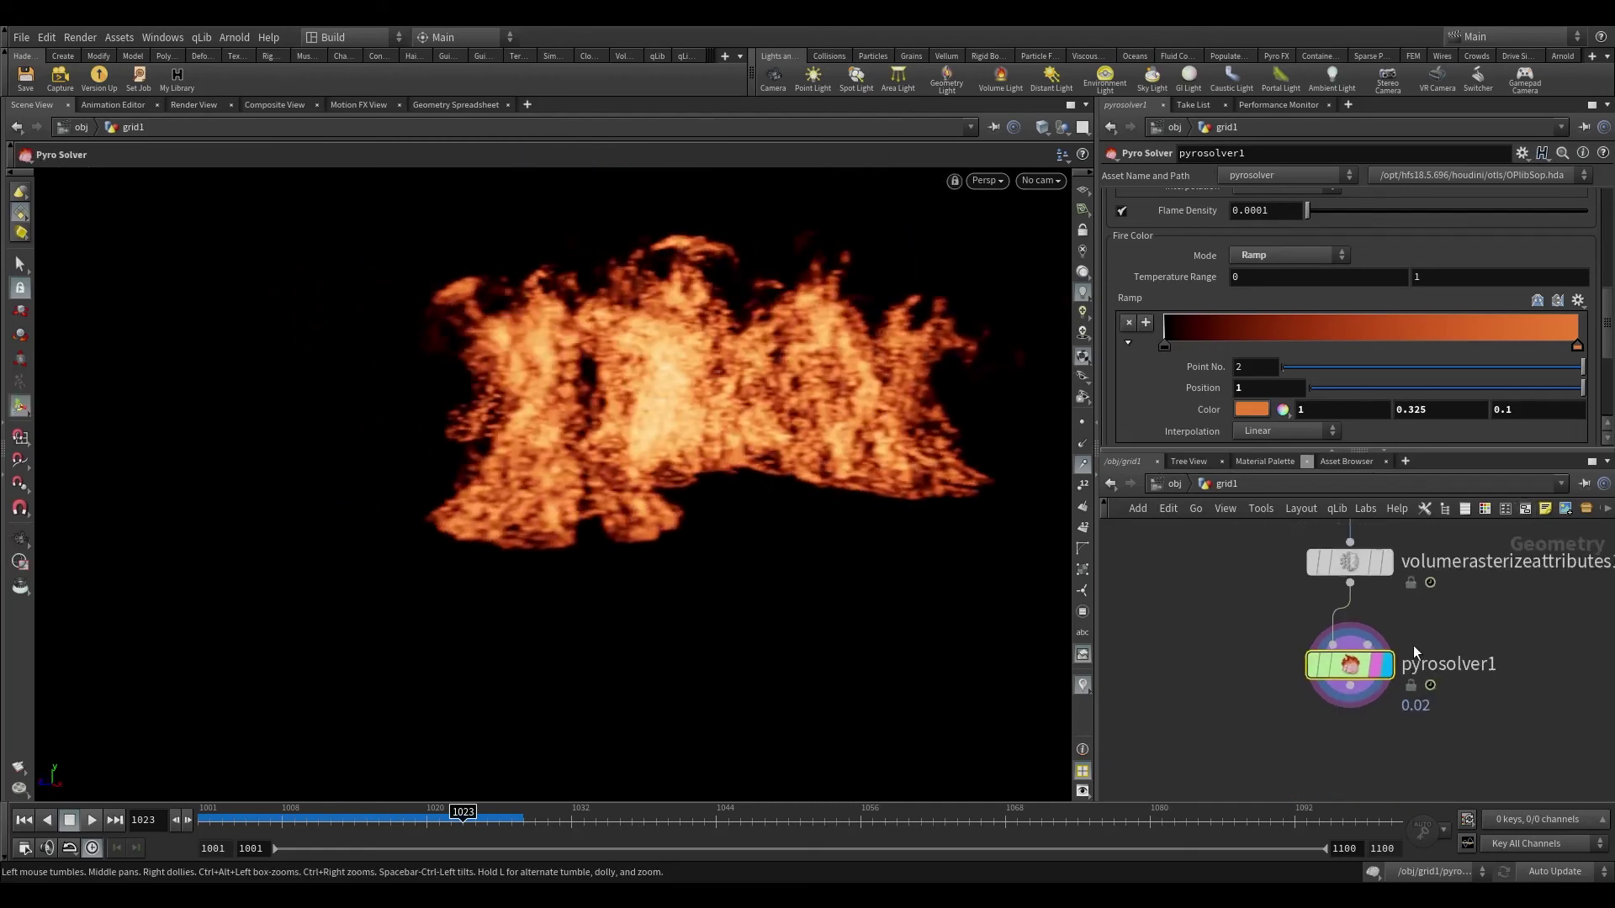
{"action": "key", "text": "Tab"}
{"action": "type", "text": "cv"}
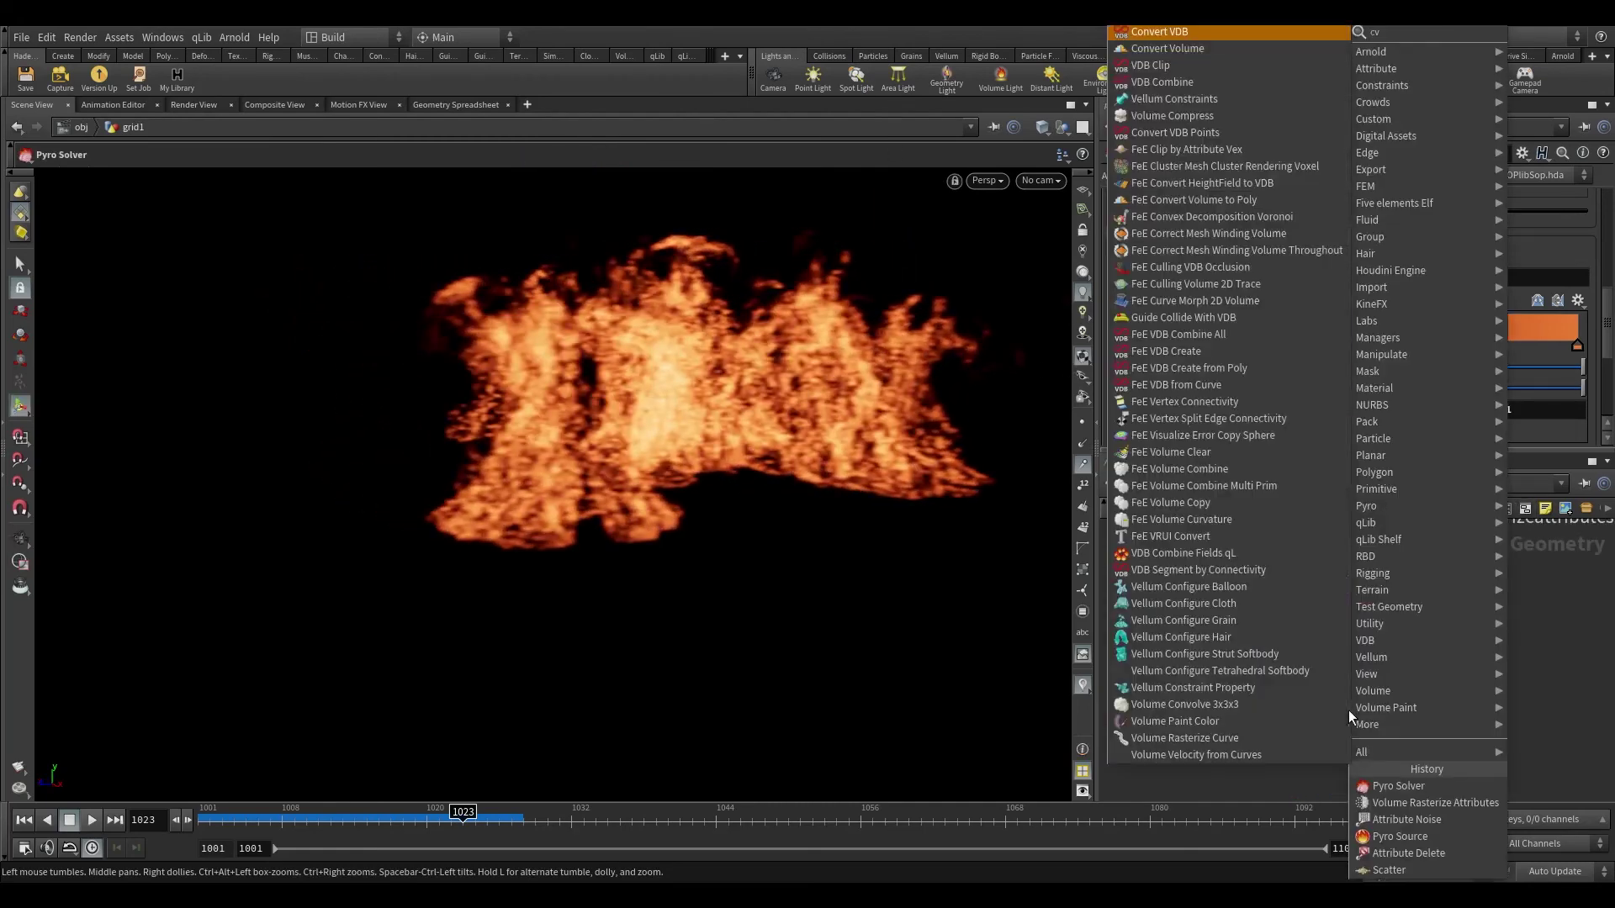
{"action": "key", "text": "BackSpace"}
{"action": "key", "text": "BackSpace"}
{"action": "type", "text": "vv"}
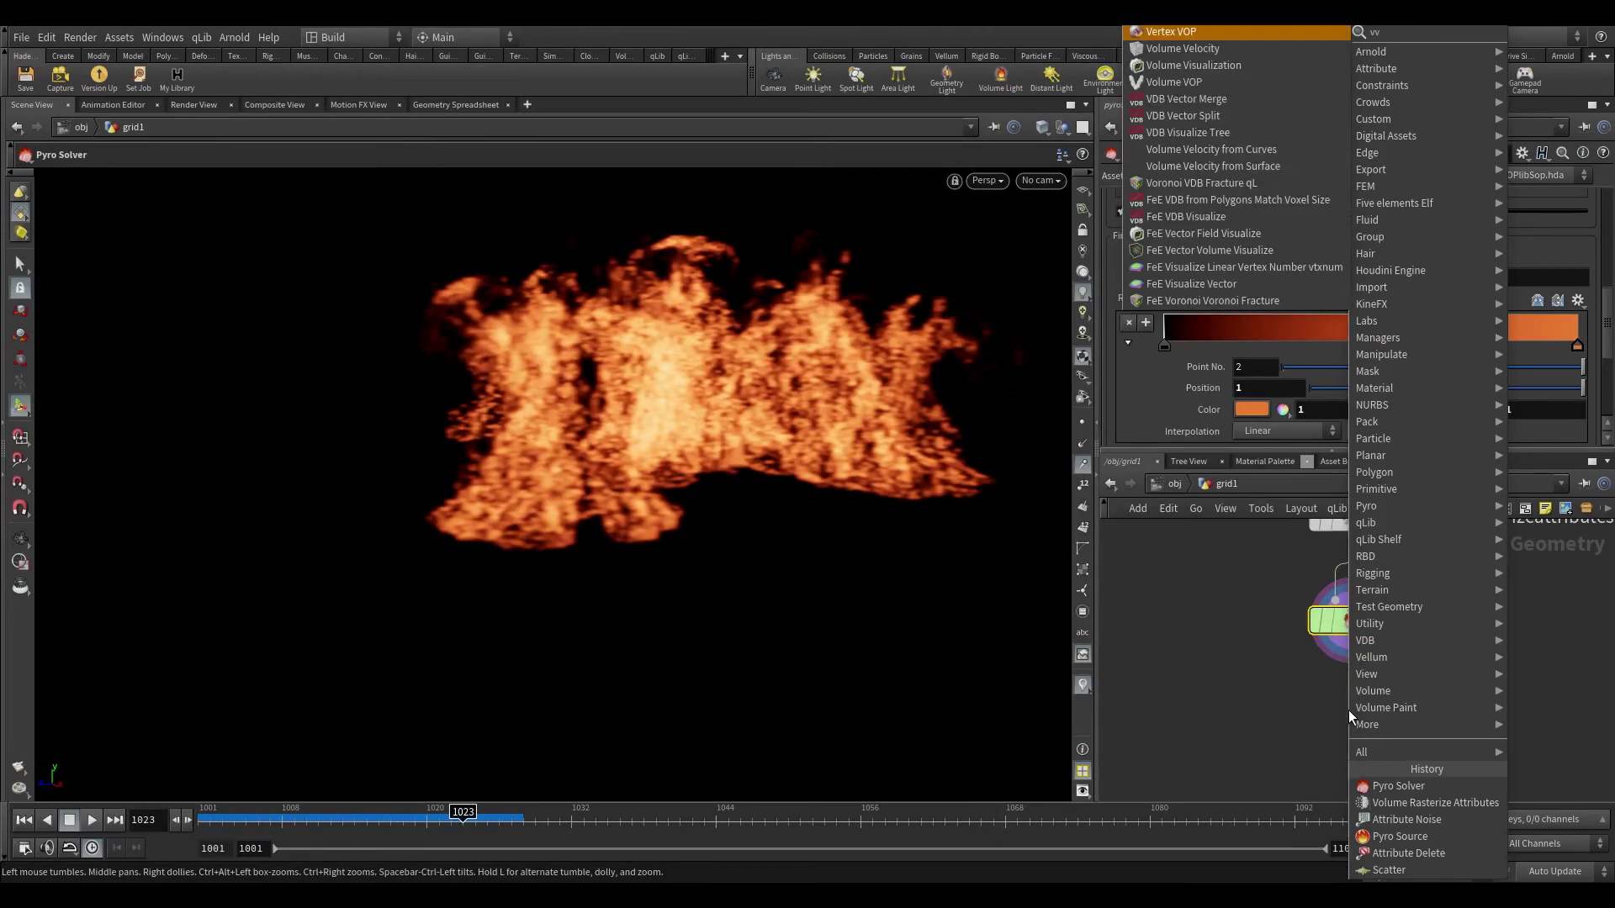
{"action": "left_click", "coordinate": [1213, 63]}
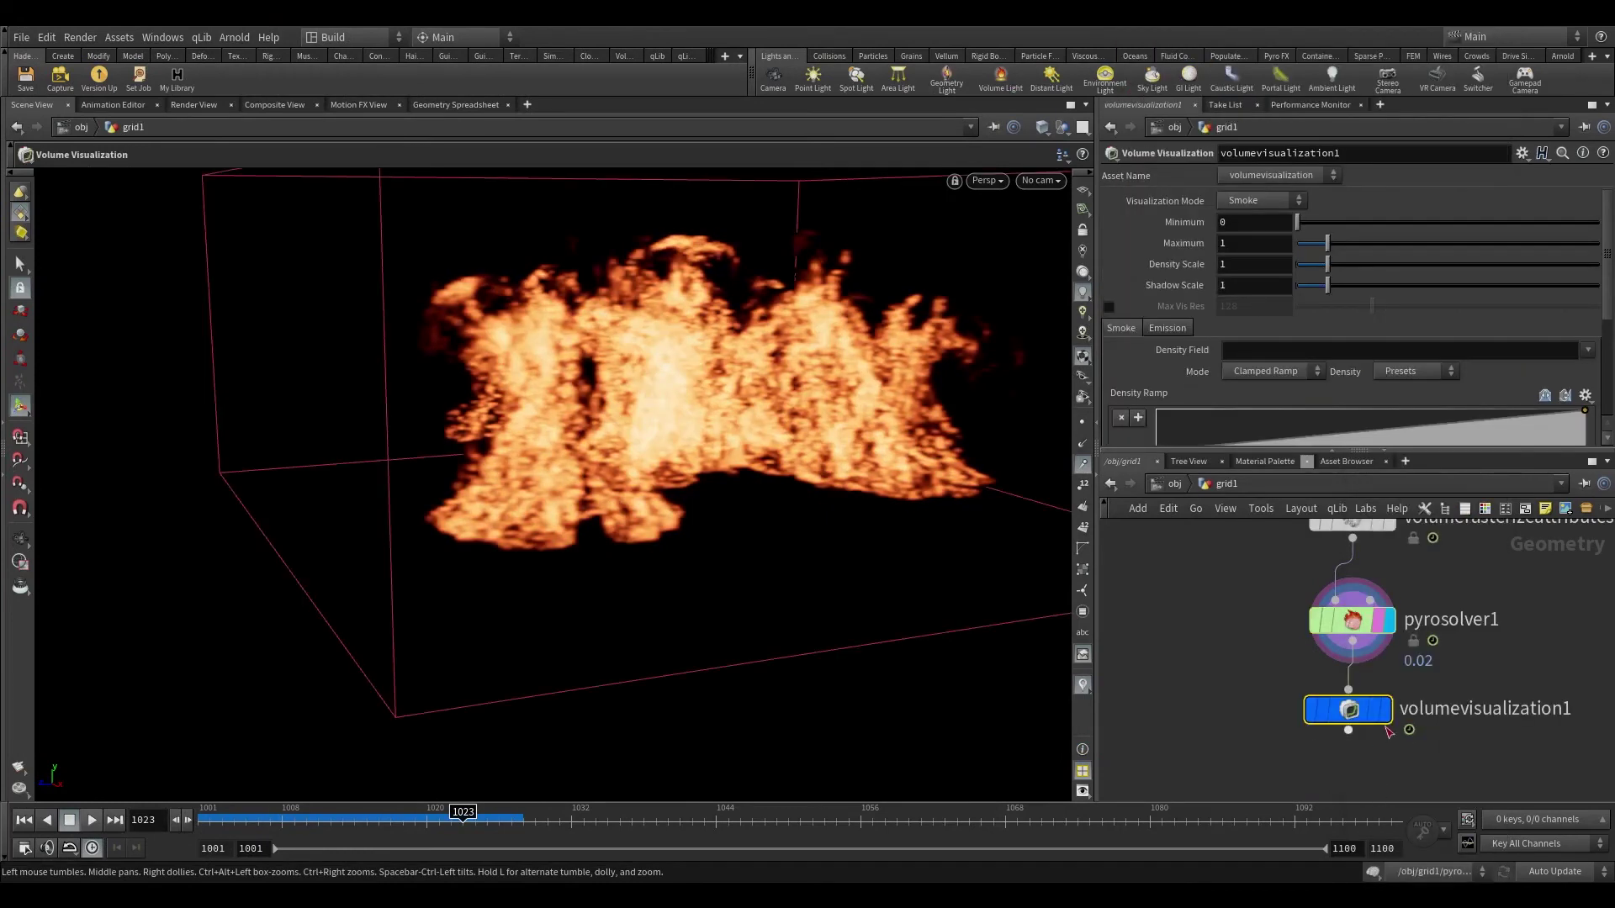
{"action": "left_click", "coordinate": [1380, 721]}
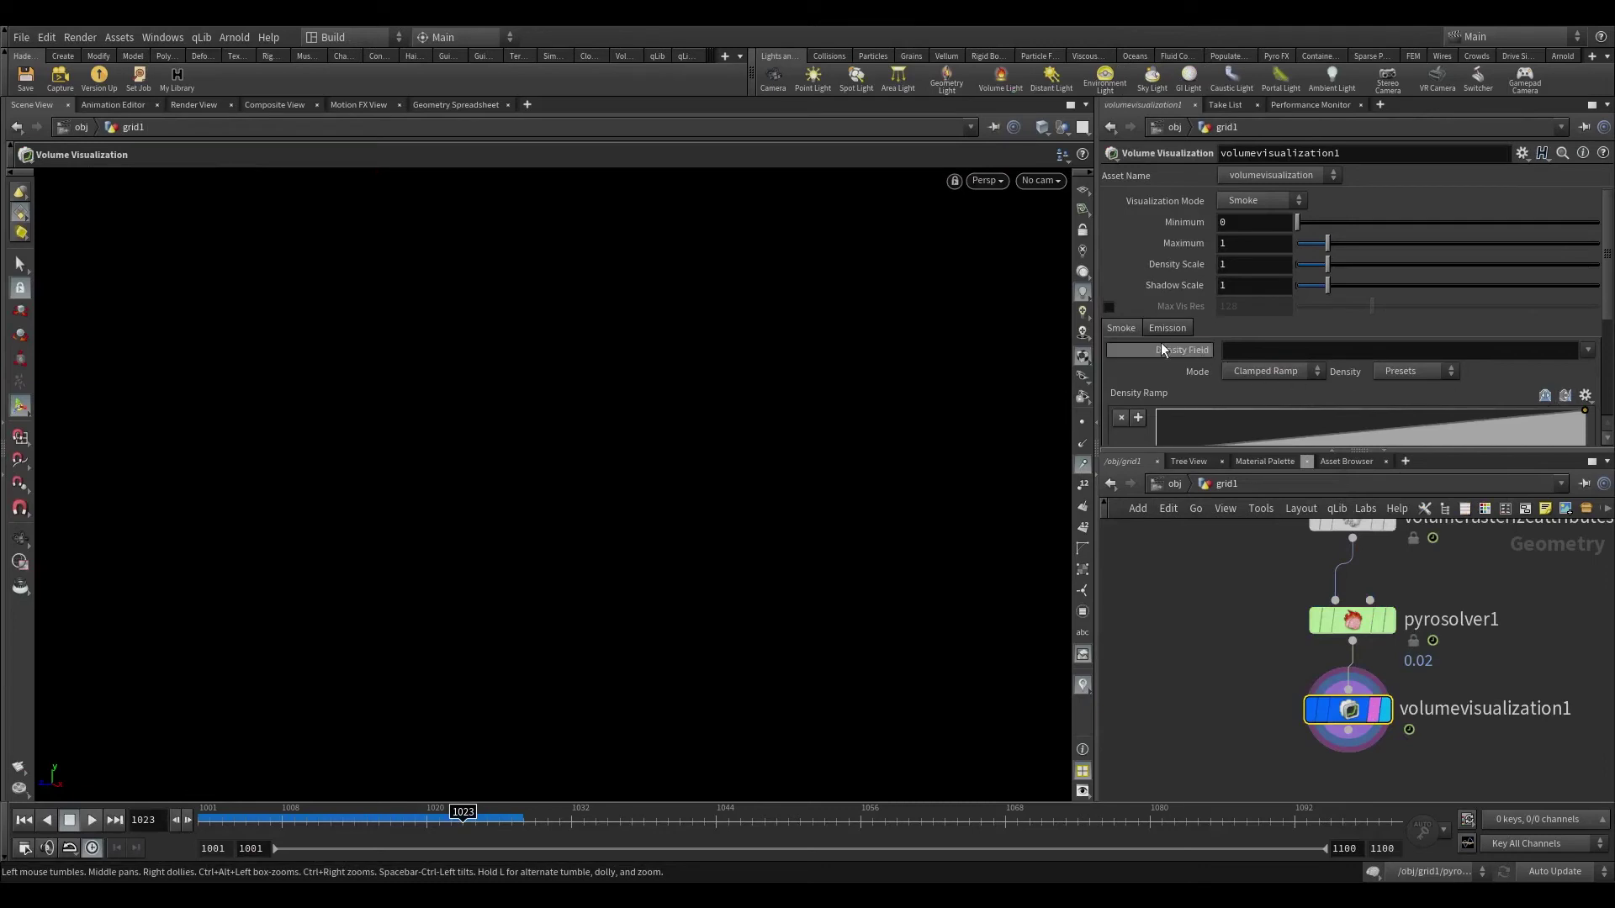
- Set the Volume Visualization's smoke density field to density
{"action": "left_click", "coordinate": [1250, 348]}
{"action": "left_click", "coordinate": [1587, 350]}
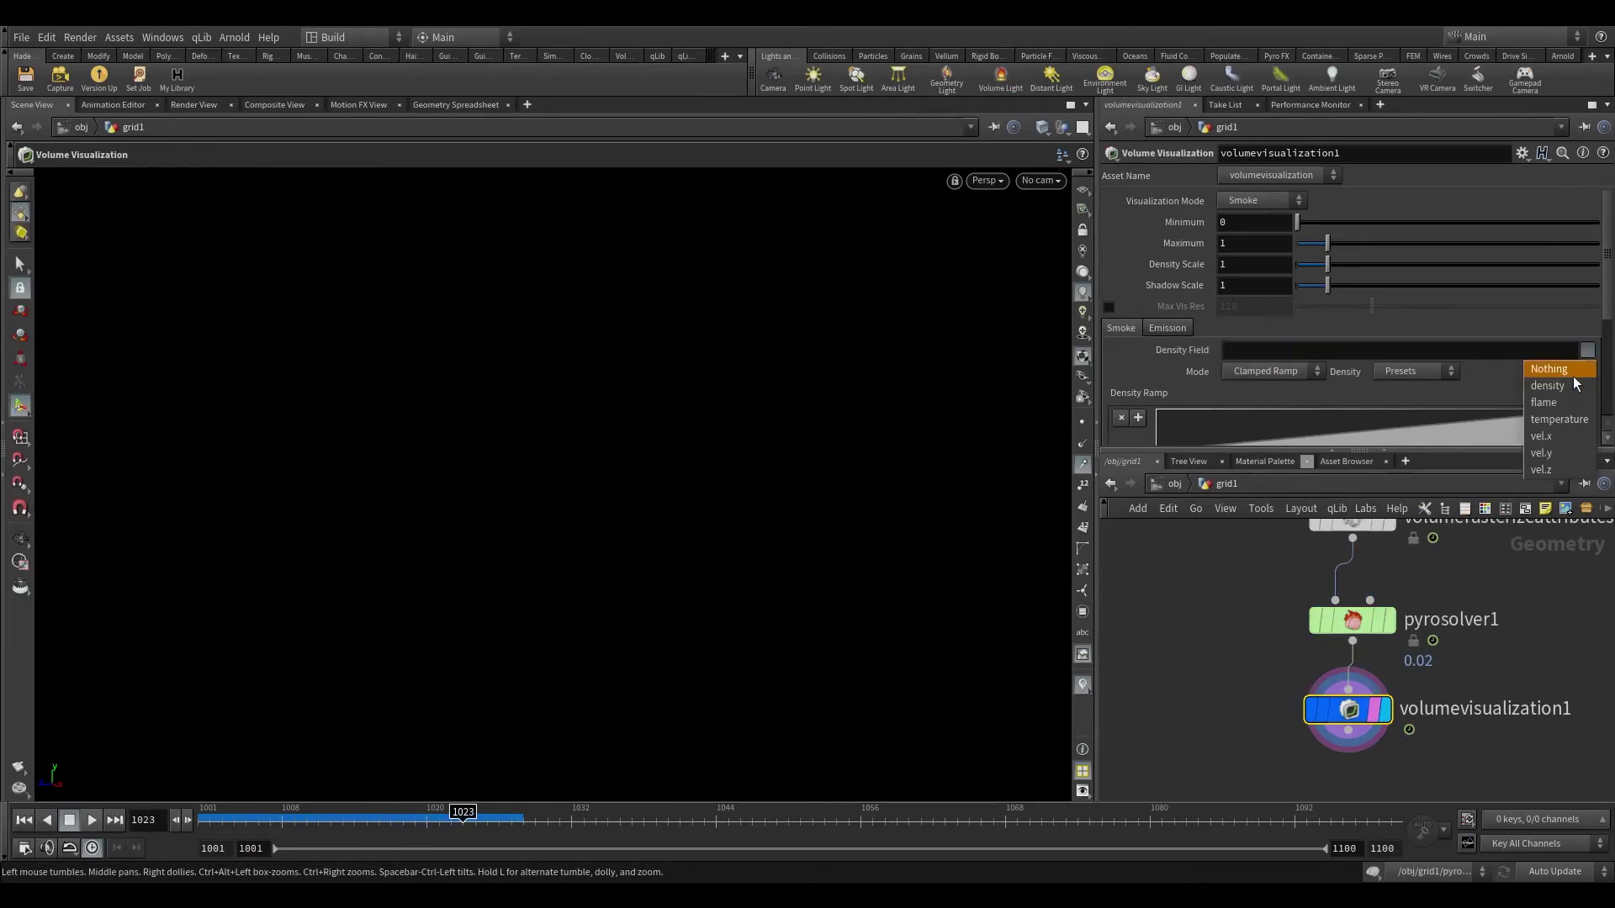
{"action": "left_click", "coordinate": [1577, 384]}
- Set the Volume Visualization's emission field to flame and its emission scale to 100
{"action": "scroll", "coordinate": [1556, 370], "scroll_direction": "down", "scroll_amount": 3}
{"action": "left_click", "coordinate": [1168, 271]}
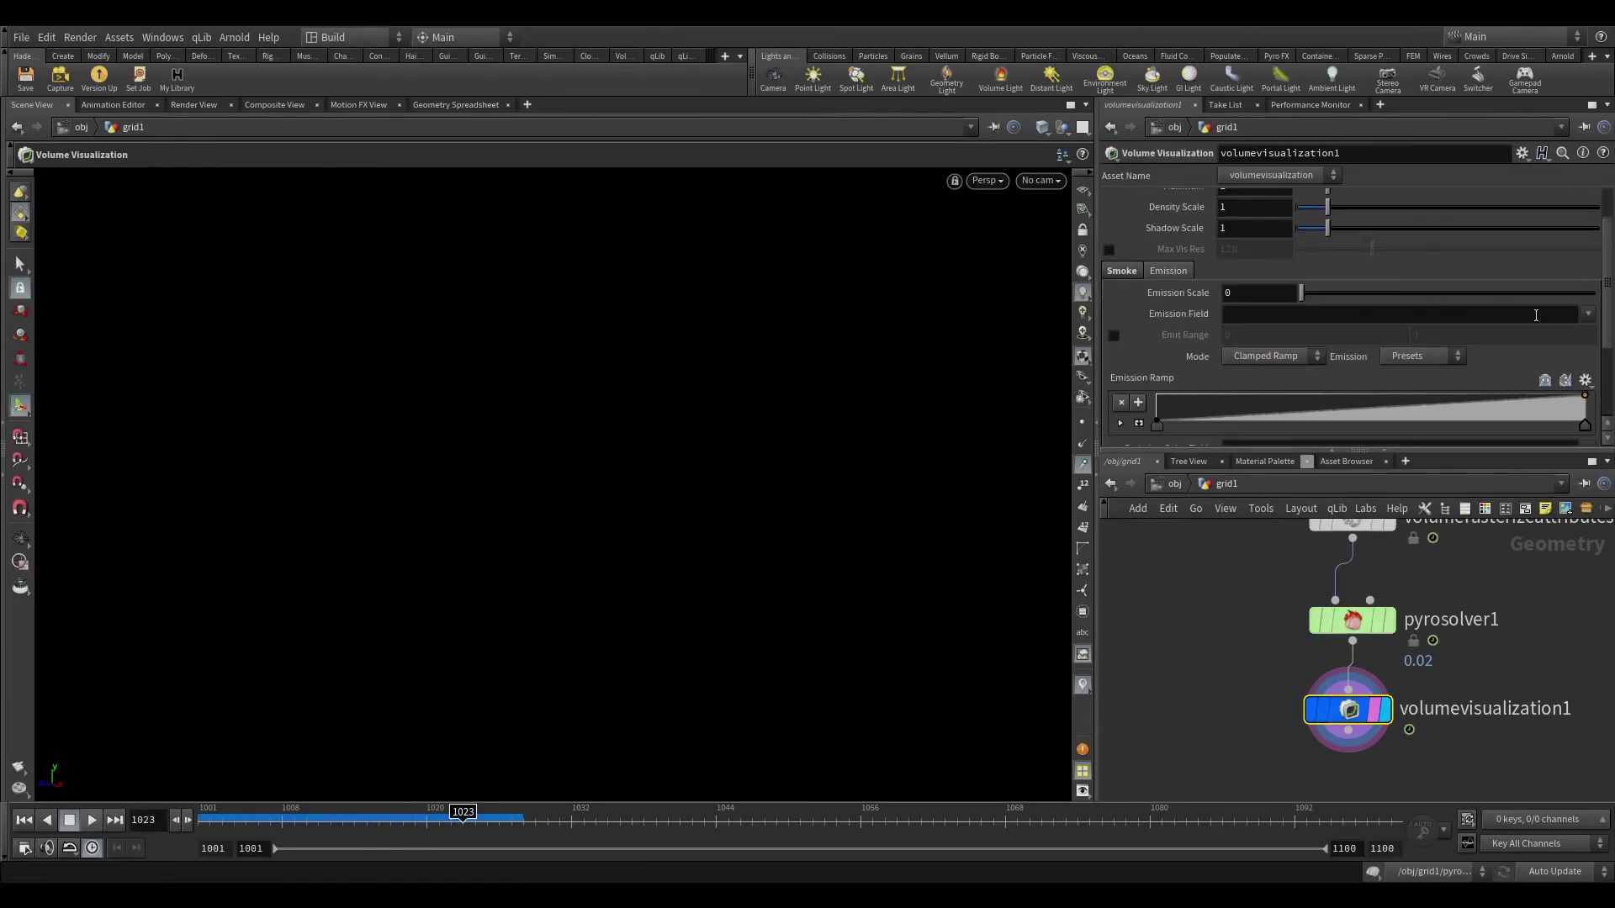
{"action": "left_click", "coordinate": [1587, 313]}
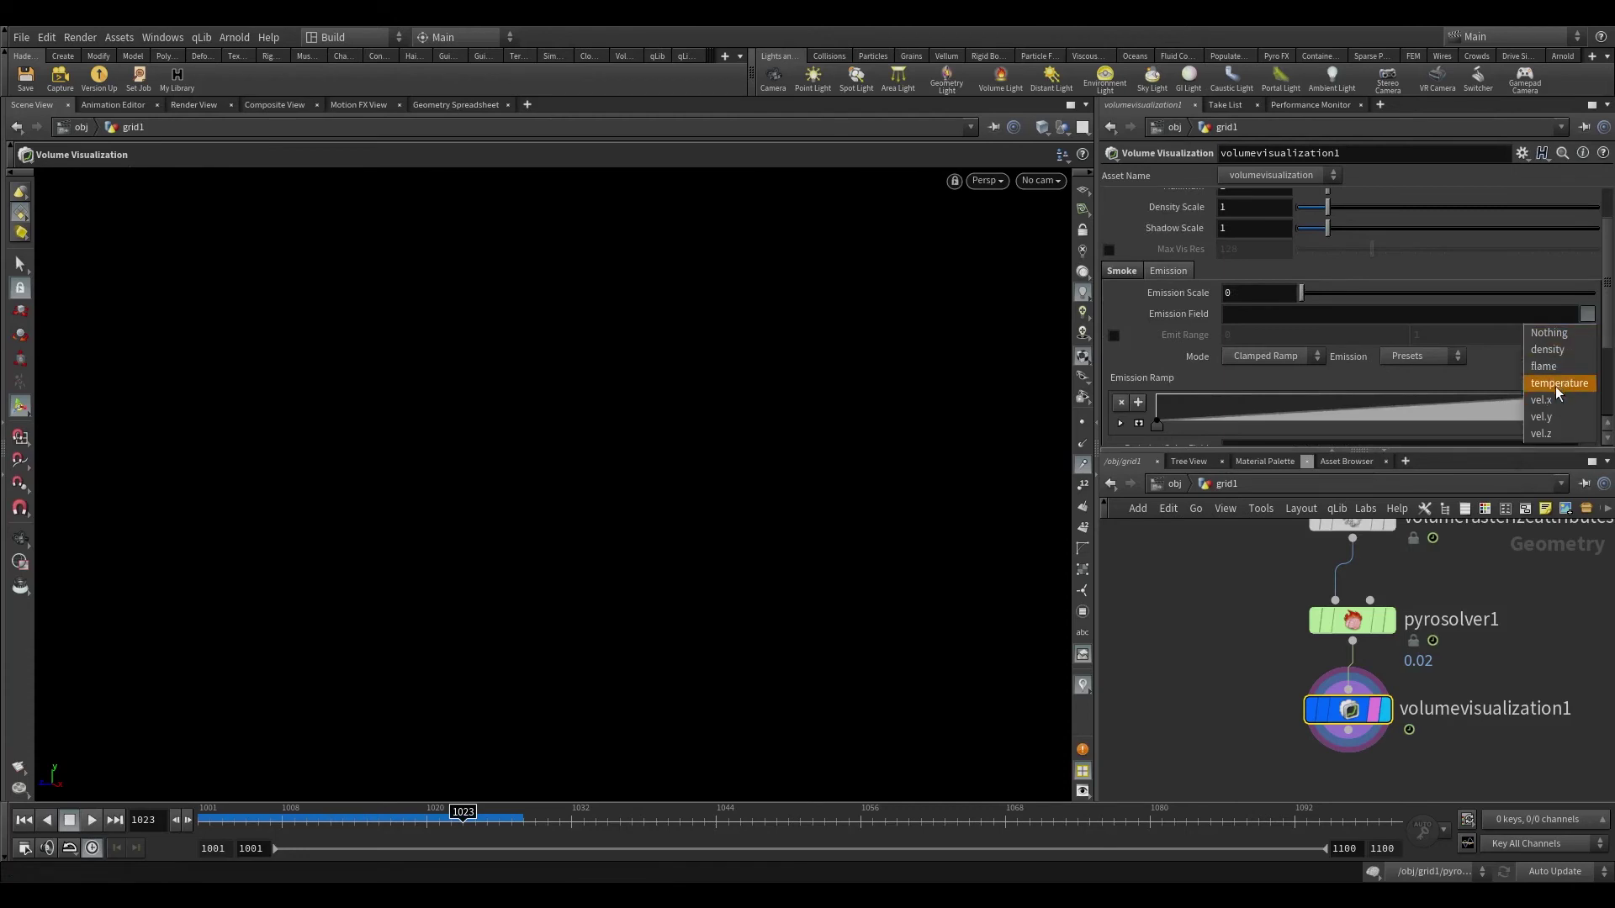
{"action": "left_click", "coordinate": [1543, 366]}
{"action": "left_click", "coordinate": [1265, 295]}
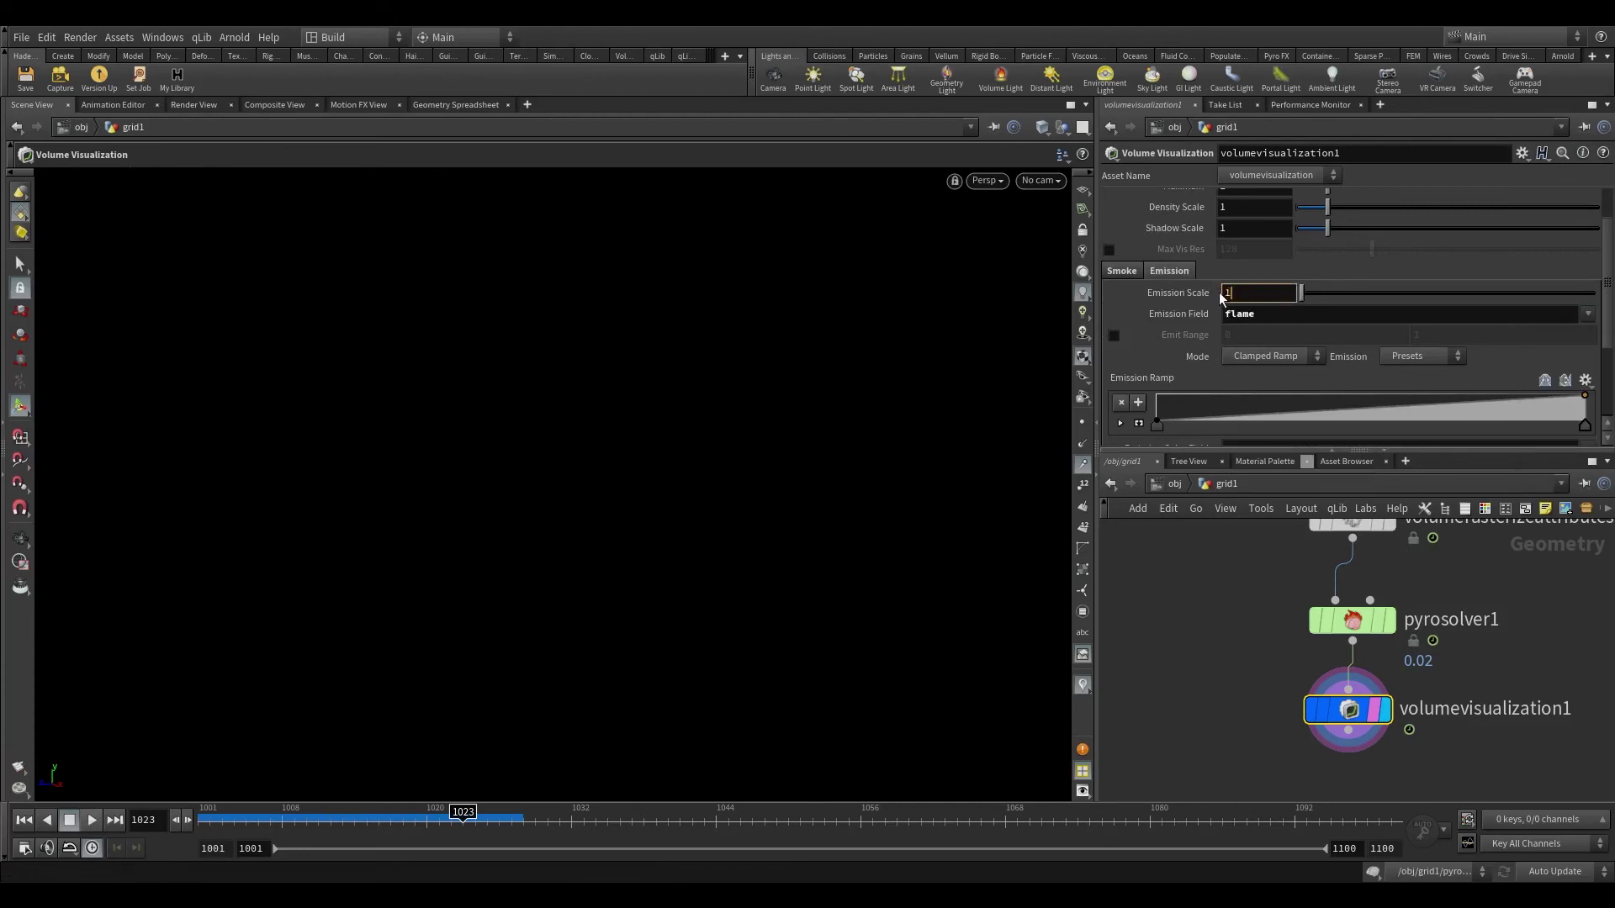
{"action": "type", "text": "00"}
{"action": "key", "text": "Return"}
- Set the Volume Visualization's emission color field to temperature
{"action": "scroll", "coordinate": [1166, 350], "scroll_direction": "down", "scroll_amount": 4}
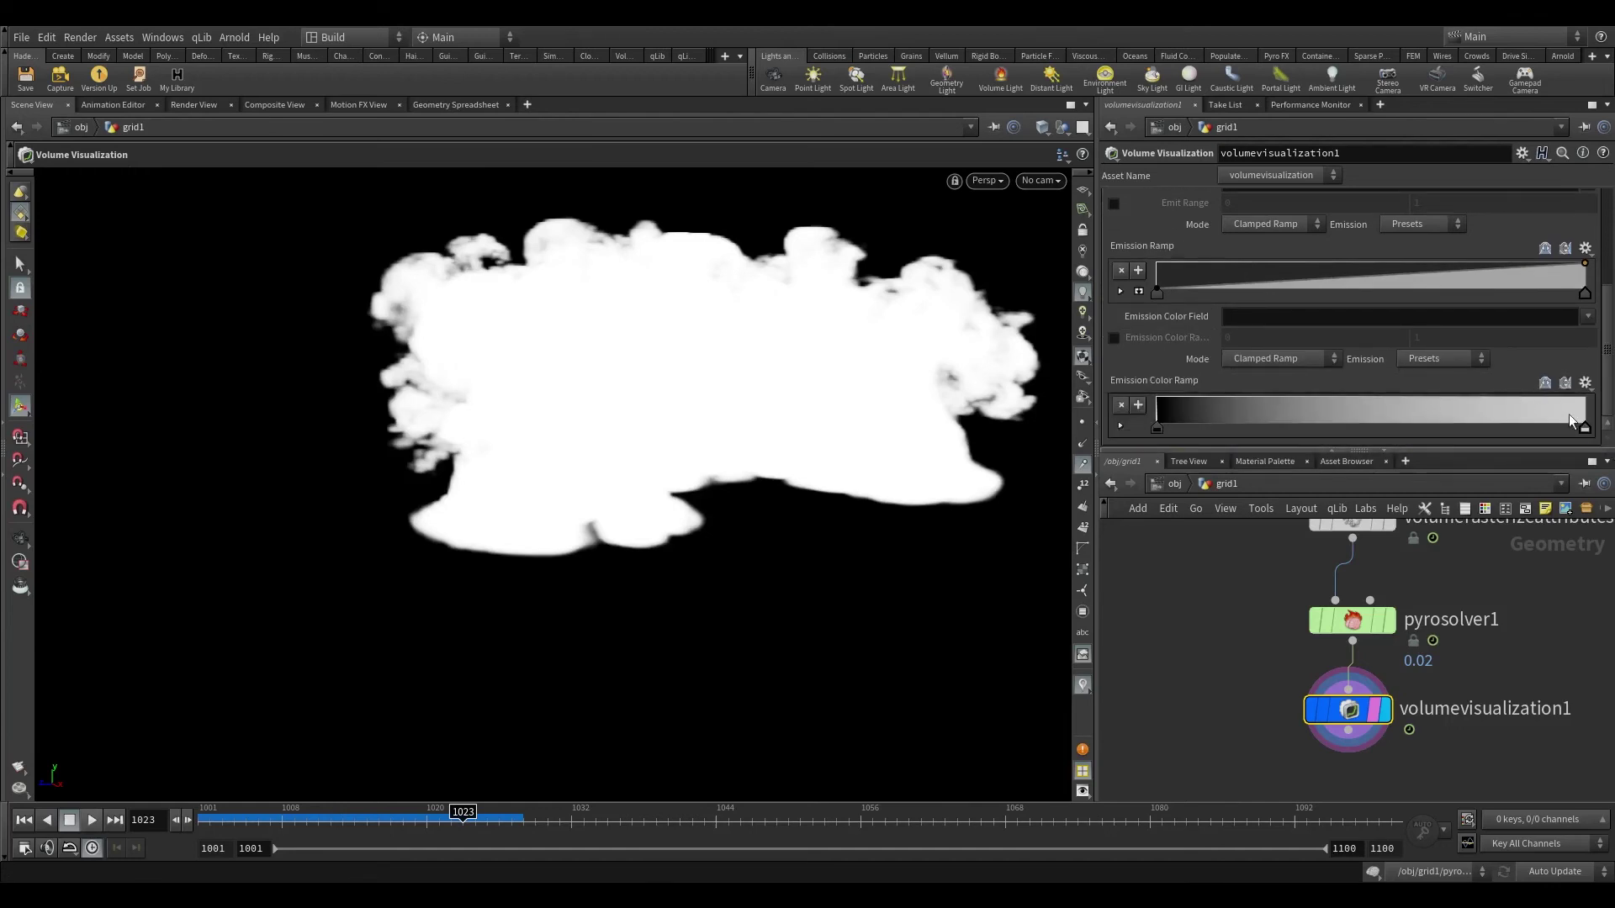
{"action": "left_click", "coordinate": [1587, 316]}
{"action": "left_click", "coordinate": [1552, 380]}
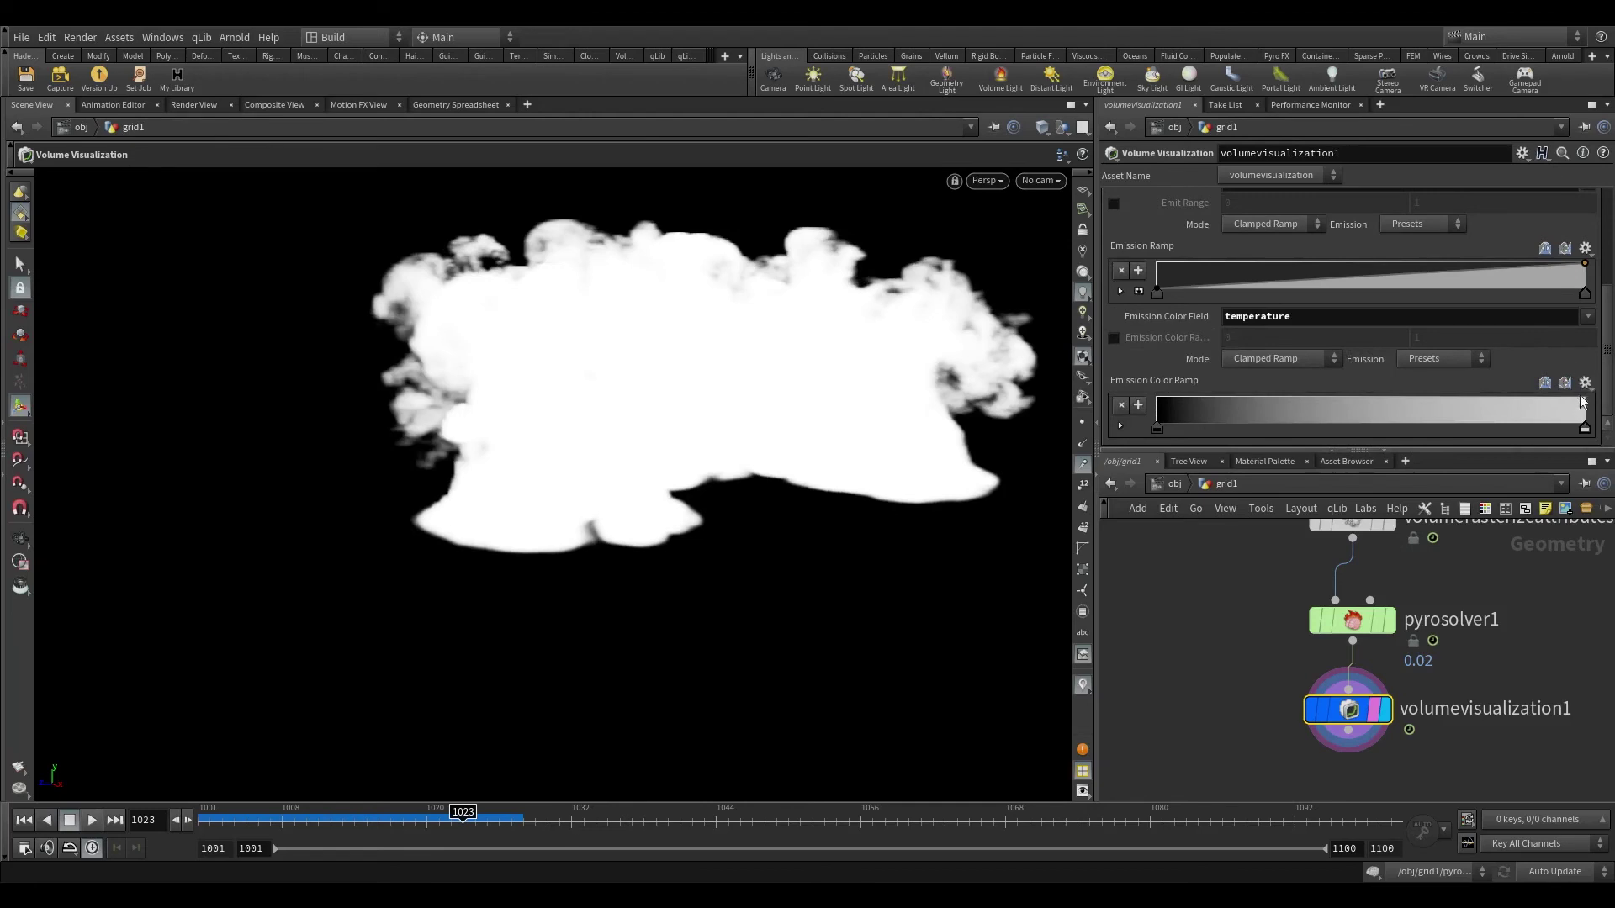
- Copy the fire color ramp from pyrosolver1 and paste it onto volumevisualization1's emission color ramp
{"action": "left_click", "coordinate": [1390, 627]}
{"action": "right_click", "coordinate": [1129, 300]}
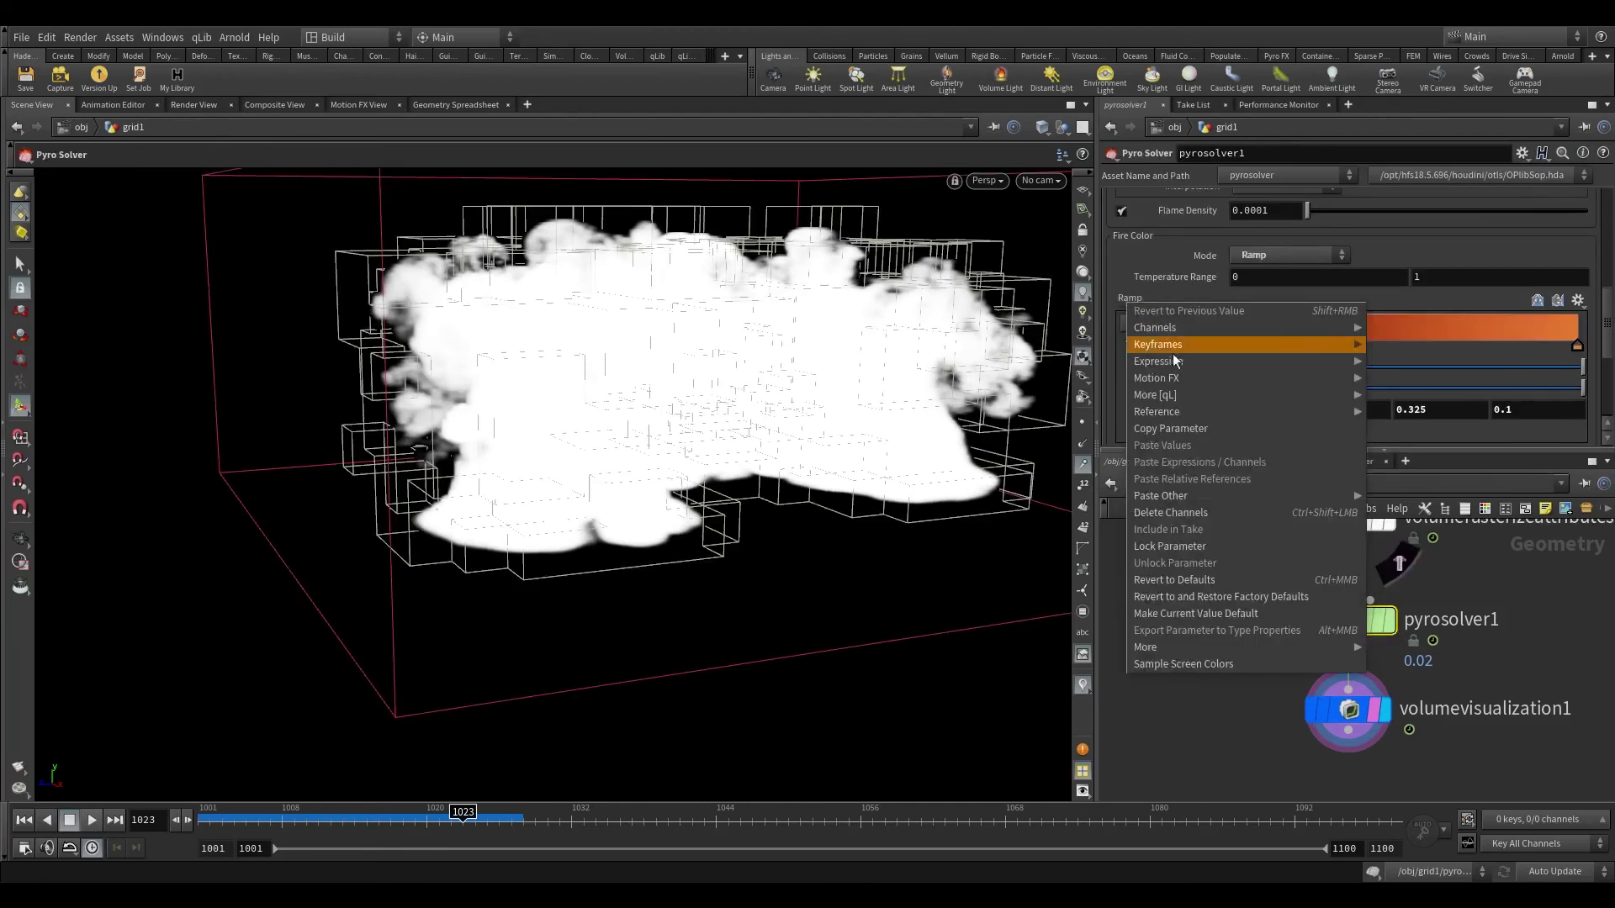
{"action": "left_click", "coordinate": [1173, 429]}
{"action": "left_click", "coordinate": [1346, 709]}
{"action": "right_click", "coordinate": [1163, 381]}
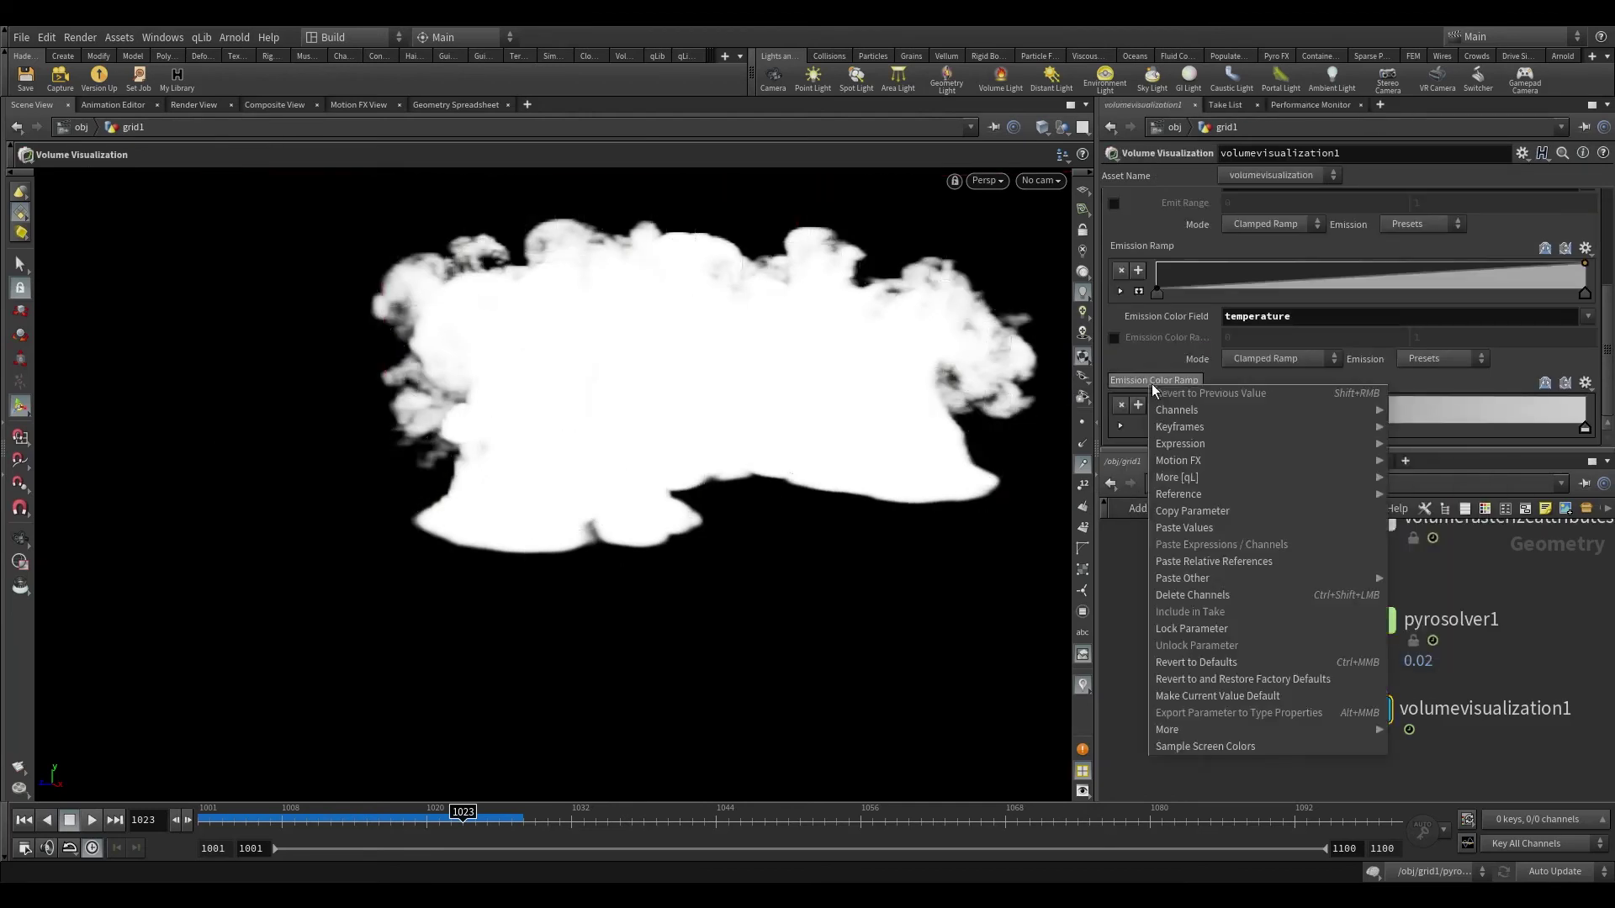
{"action": "left_click", "coordinate": [1430, 574]}
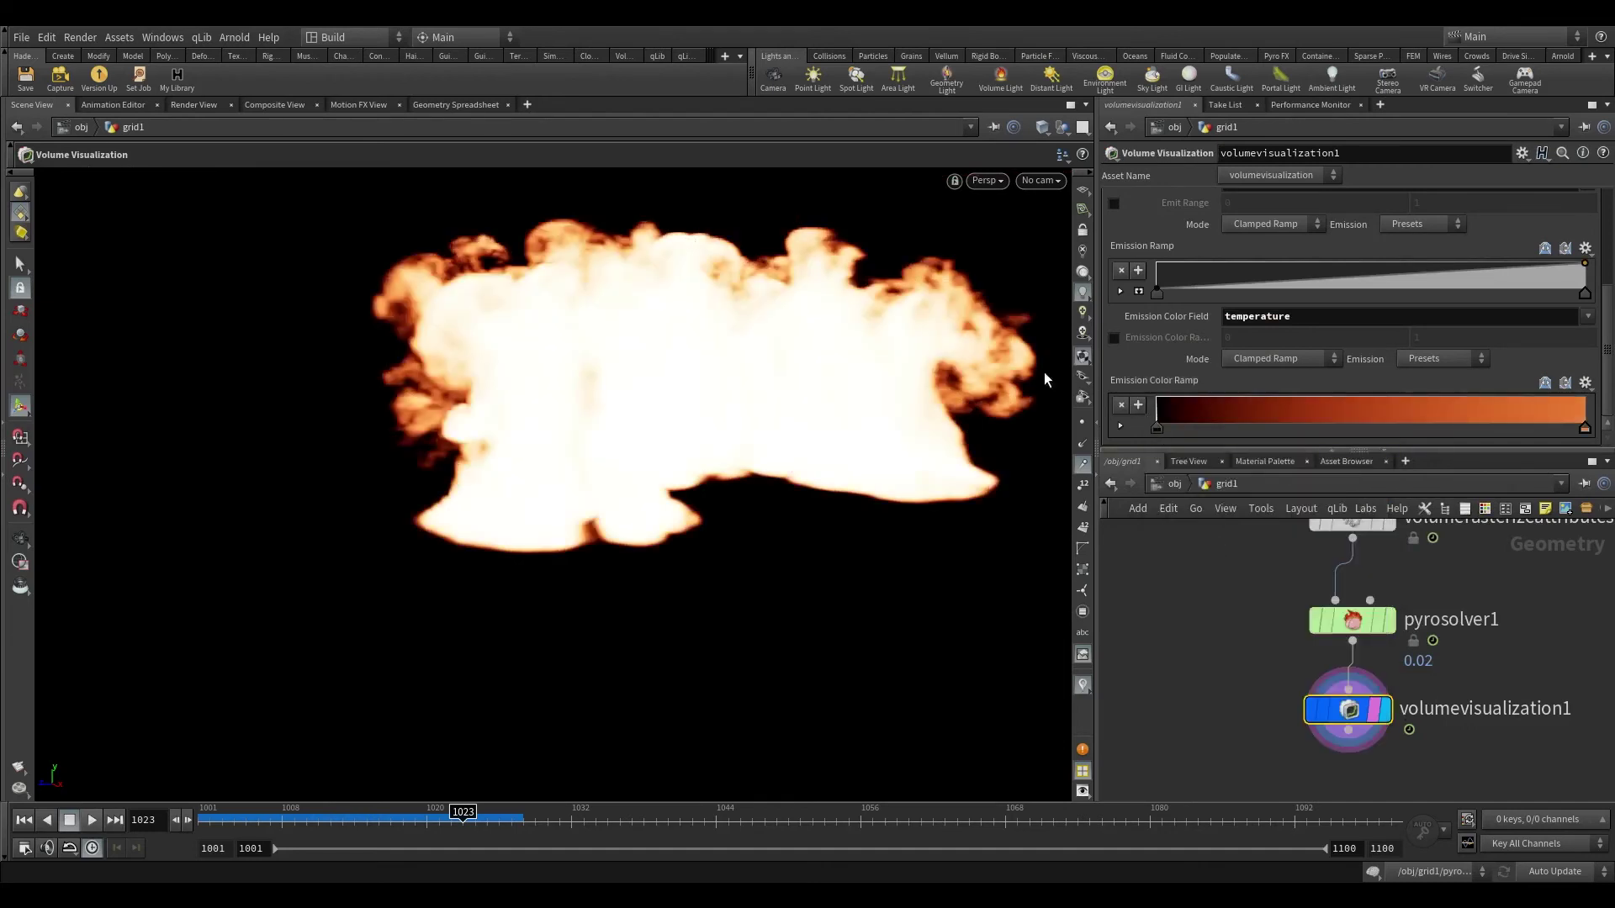
- View the shaded fire from the side at a distance, return to frame 1001 and play the simulation
{"action": "right_click_drag", "start_coordinate": [905, 430], "coordinate": [645, 865], "text": "alt"}
{"action": "left_click_drag", "start_coordinate": [778, 430], "coordinate": [1019, 447], "text": "alt"}
{"action": "middle_click_drag", "start_coordinate": [1020, 447], "coordinate": [653, 595], "text": "alt"}
{"action": "right_click_drag", "start_coordinate": [652, 595], "coordinate": [790, 397], "text": "alt"}
{"action": "left_click_drag", "start_coordinate": [790, 396], "coordinate": [484, 543], "text": "alt"}
{"action": "left_click_drag", "start_coordinate": [450, 833], "coordinate": [70, 830]}
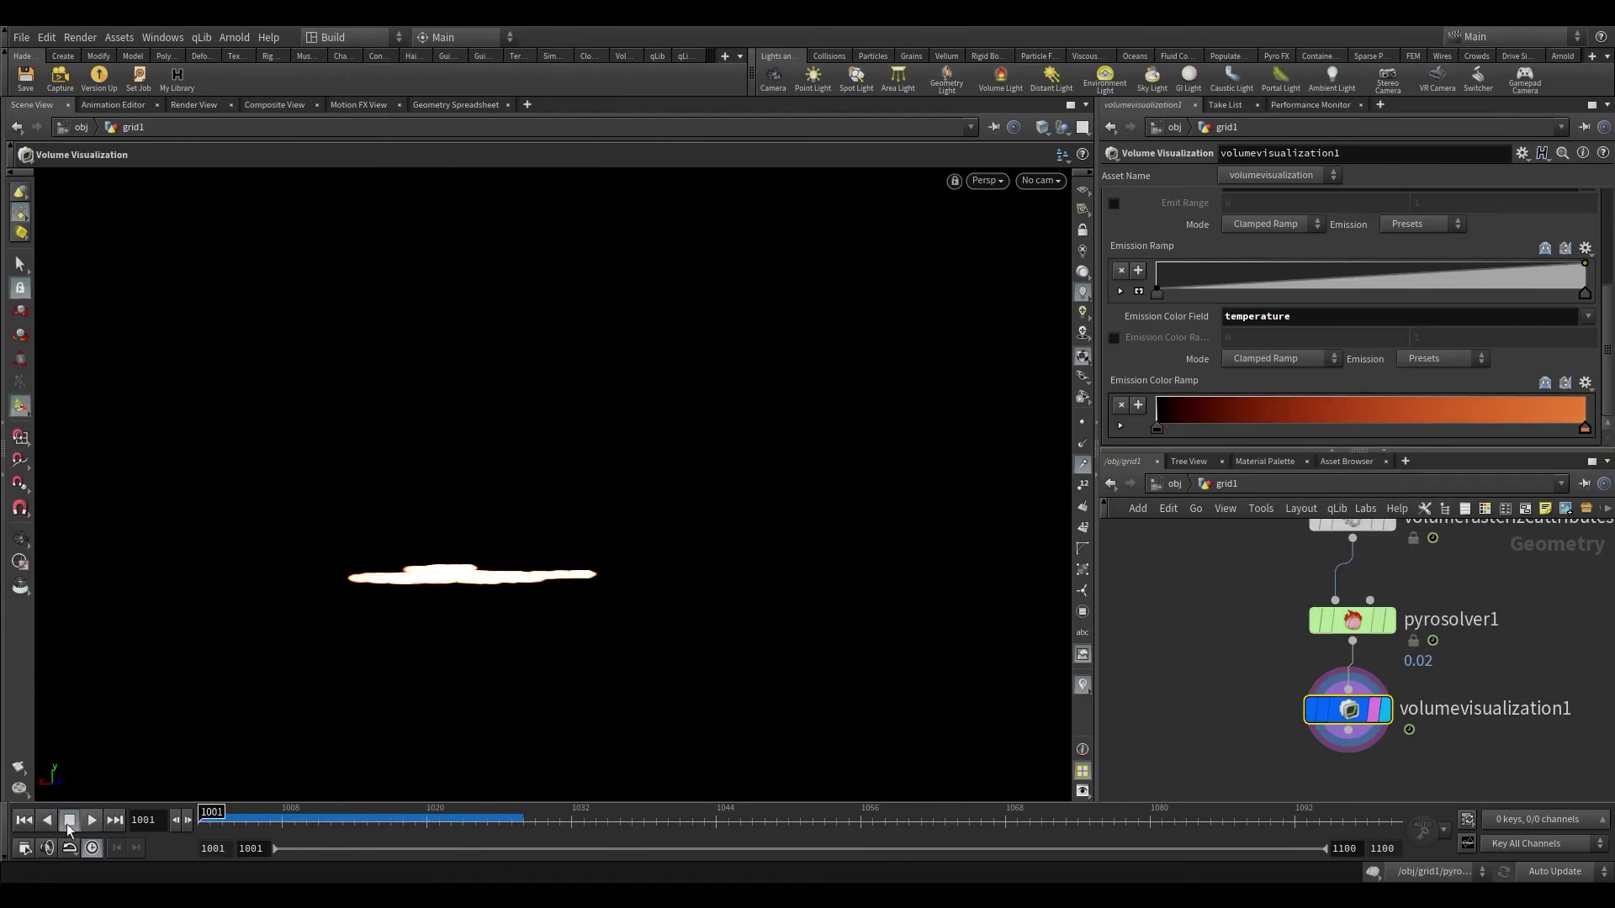
{"action": "left_click", "coordinate": [1038, 180]}
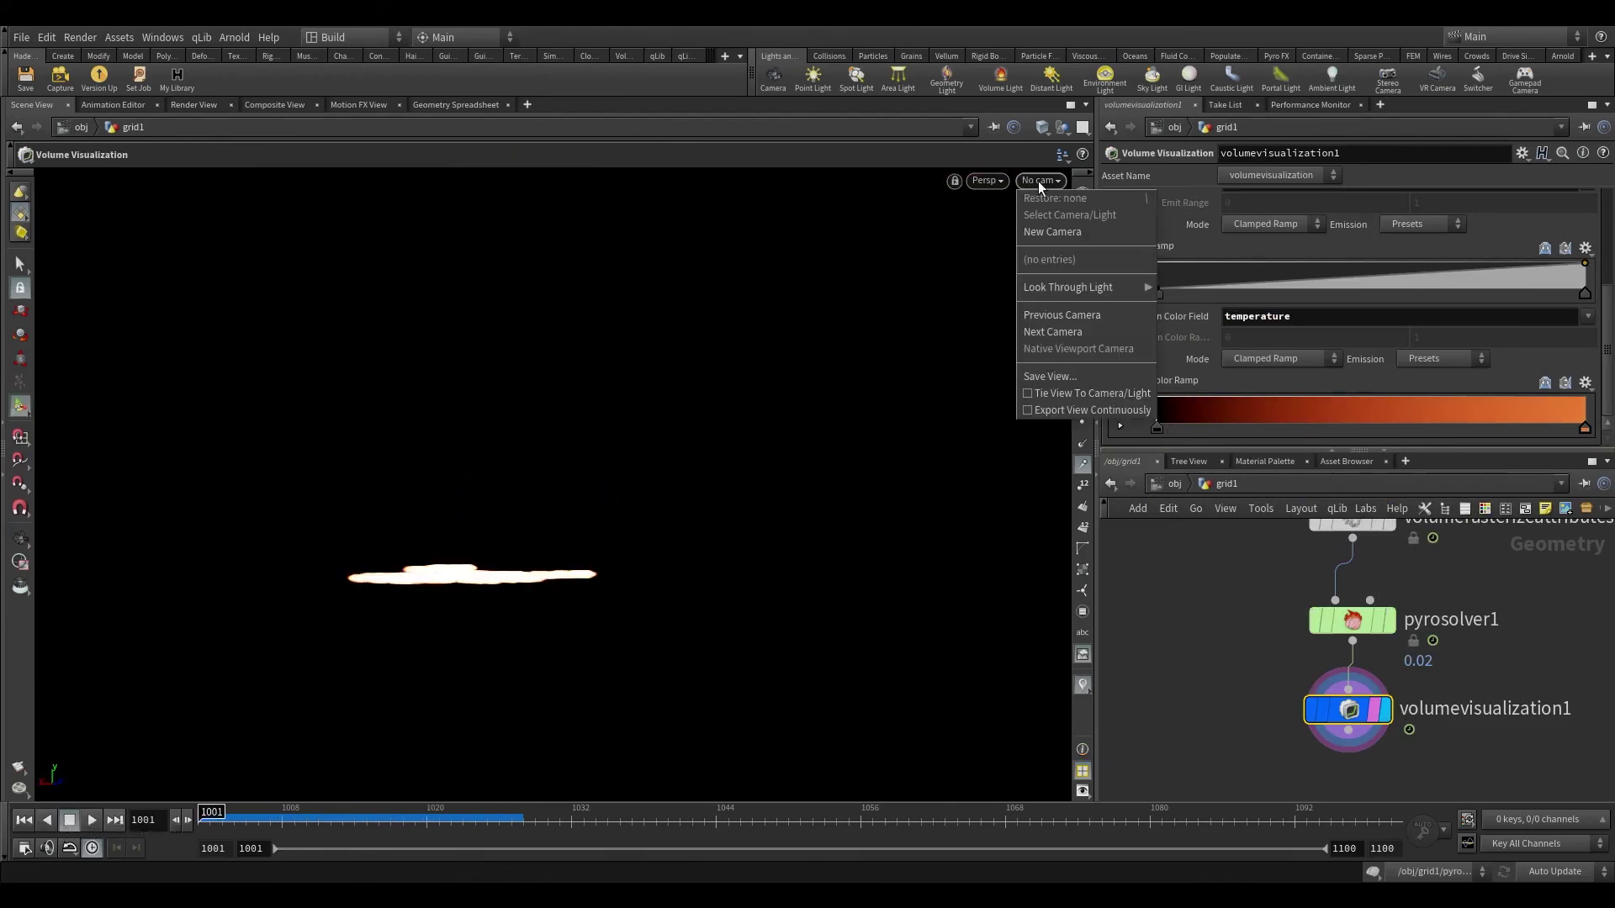
{"action": "left_click", "coordinate": [91, 820]}
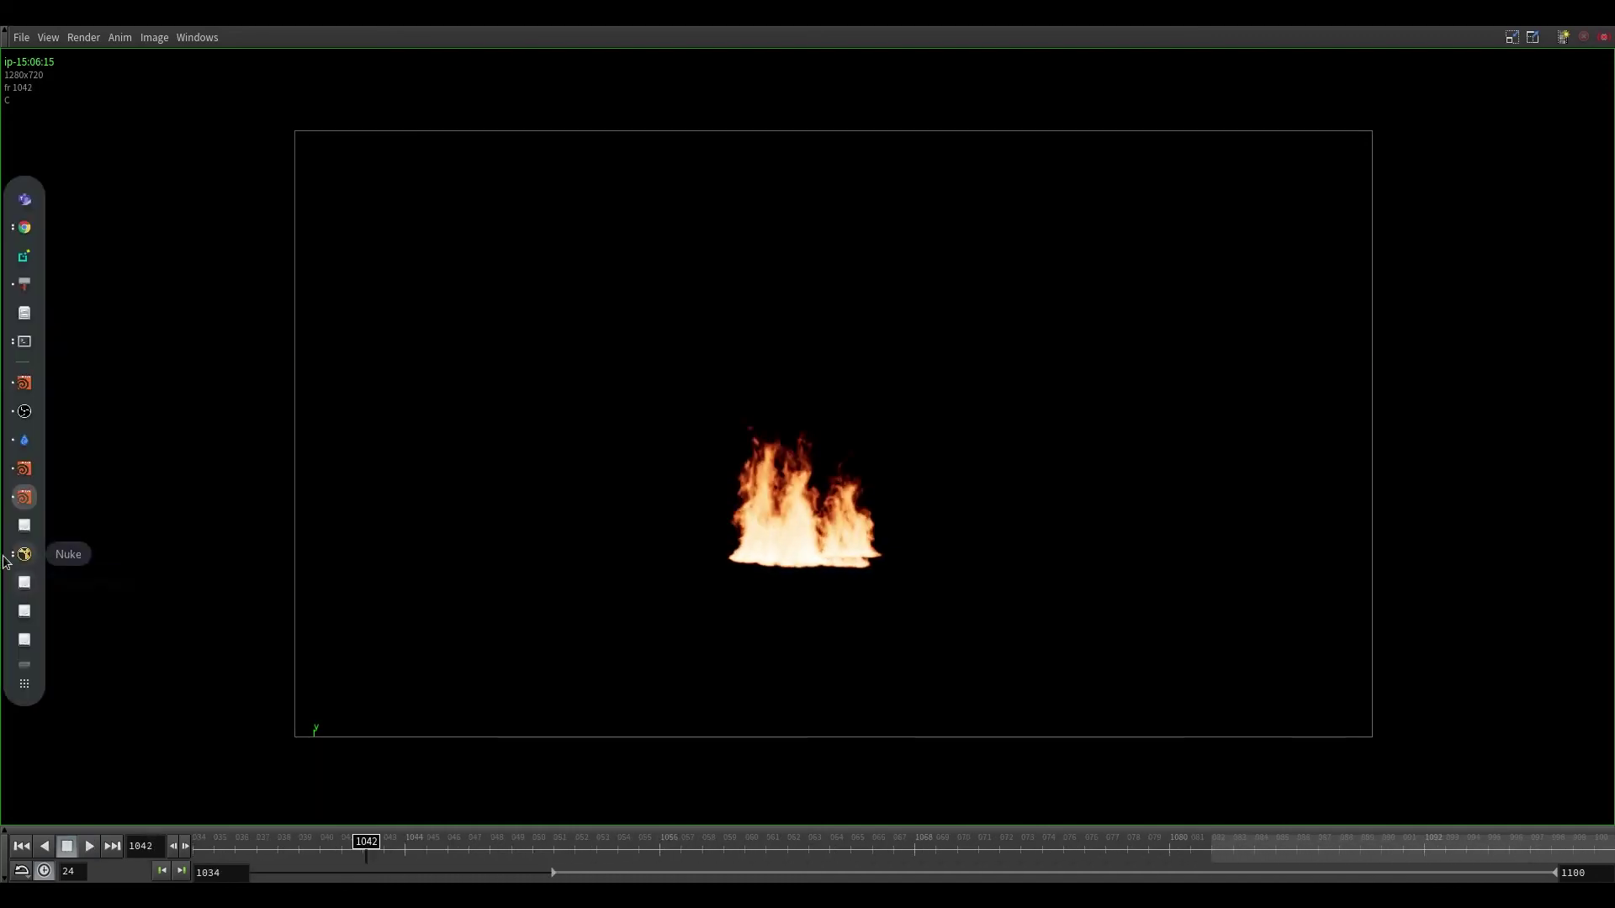
- Switch to Nuke and review the playback of the sequence showing several separate fires
{"action": "left_click", "coordinate": [5, 560]}
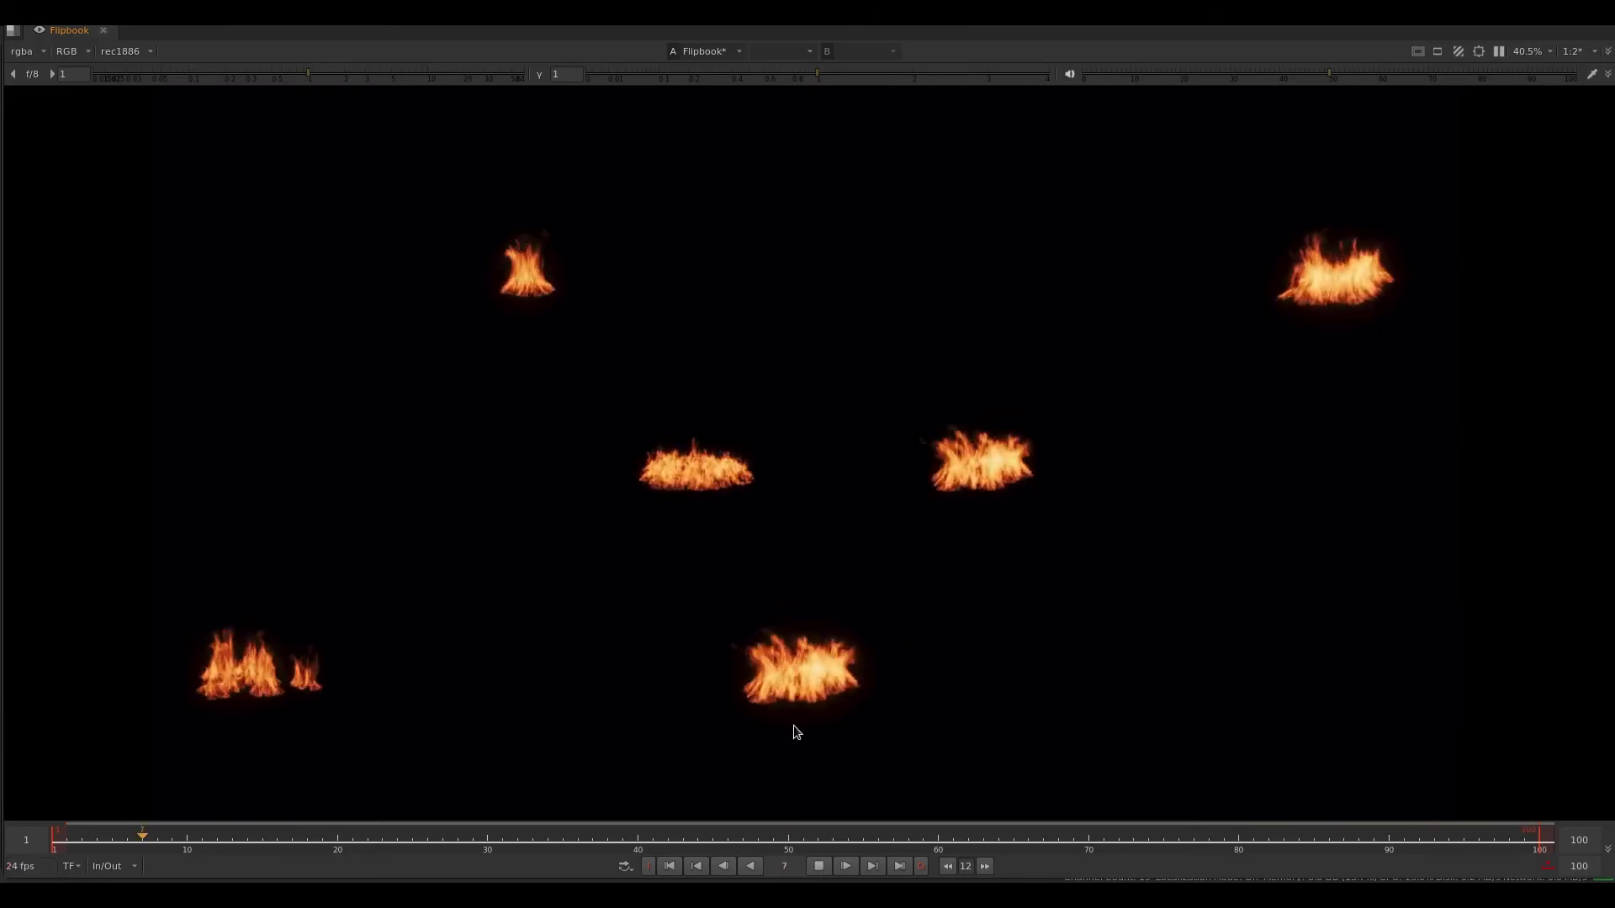
{"action": "left_click", "coordinate": [824, 869]}
{"action": "mouse_move", "coordinate": [1, 427]}
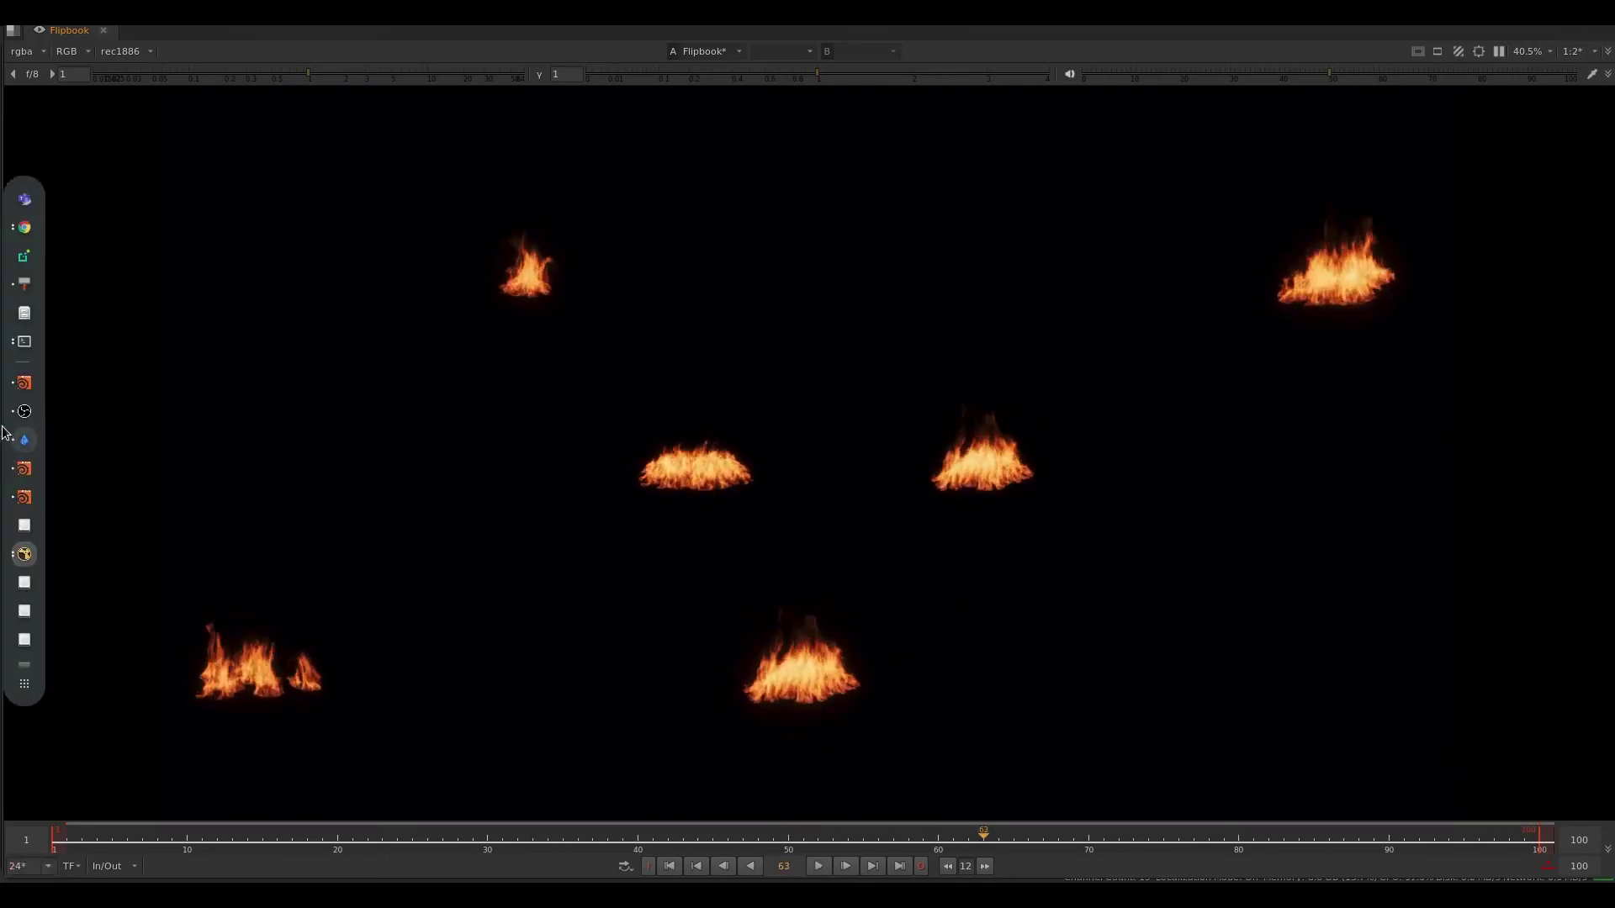
- Switch back to Houdini and make attribpaint1 the displayed node
{"action": "left_click", "coordinate": [24, 471]}
{"action": "scroll", "coordinate": [1211, 627], "scroll_direction": "down", "scroll_amount": 8}
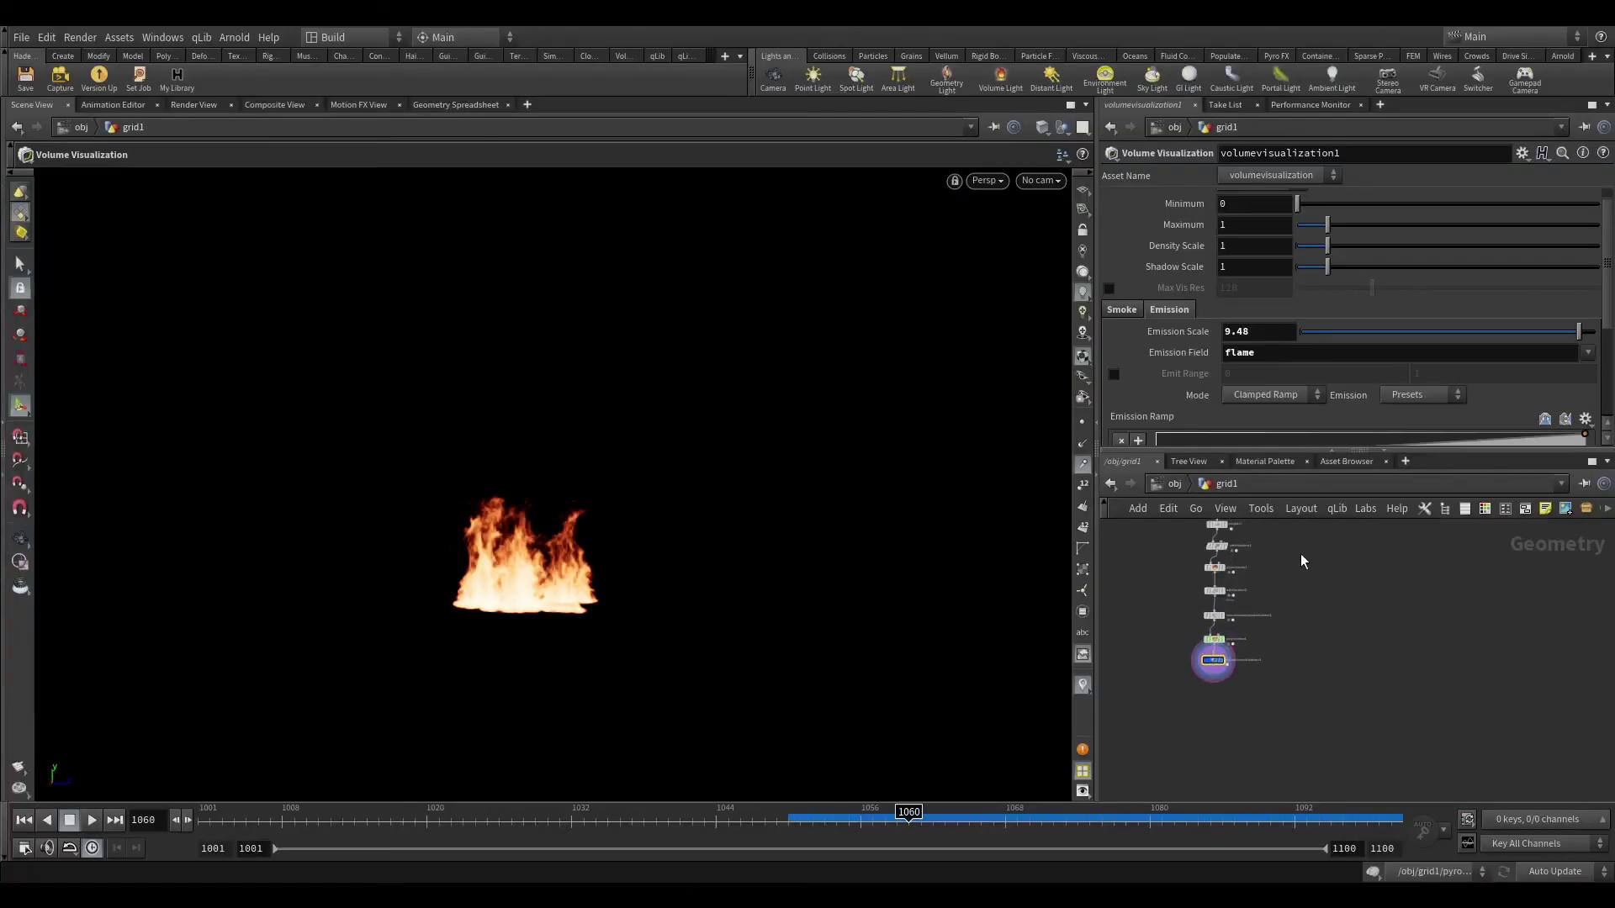
{"action": "scroll", "coordinate": [1232, 547], "scroll_direction": "up", "scroll_amount": 4}
{"action": "middle_click_drag", "start_coordinate": [1232, 546], "coordinate": [1291, 586]}
{"action": "scroll", "coordinate": [1198, 620], "scroll_direction": "up", "scroll_amount": 4}
{"action": "left_click", "coordinate": [1325, 651]}
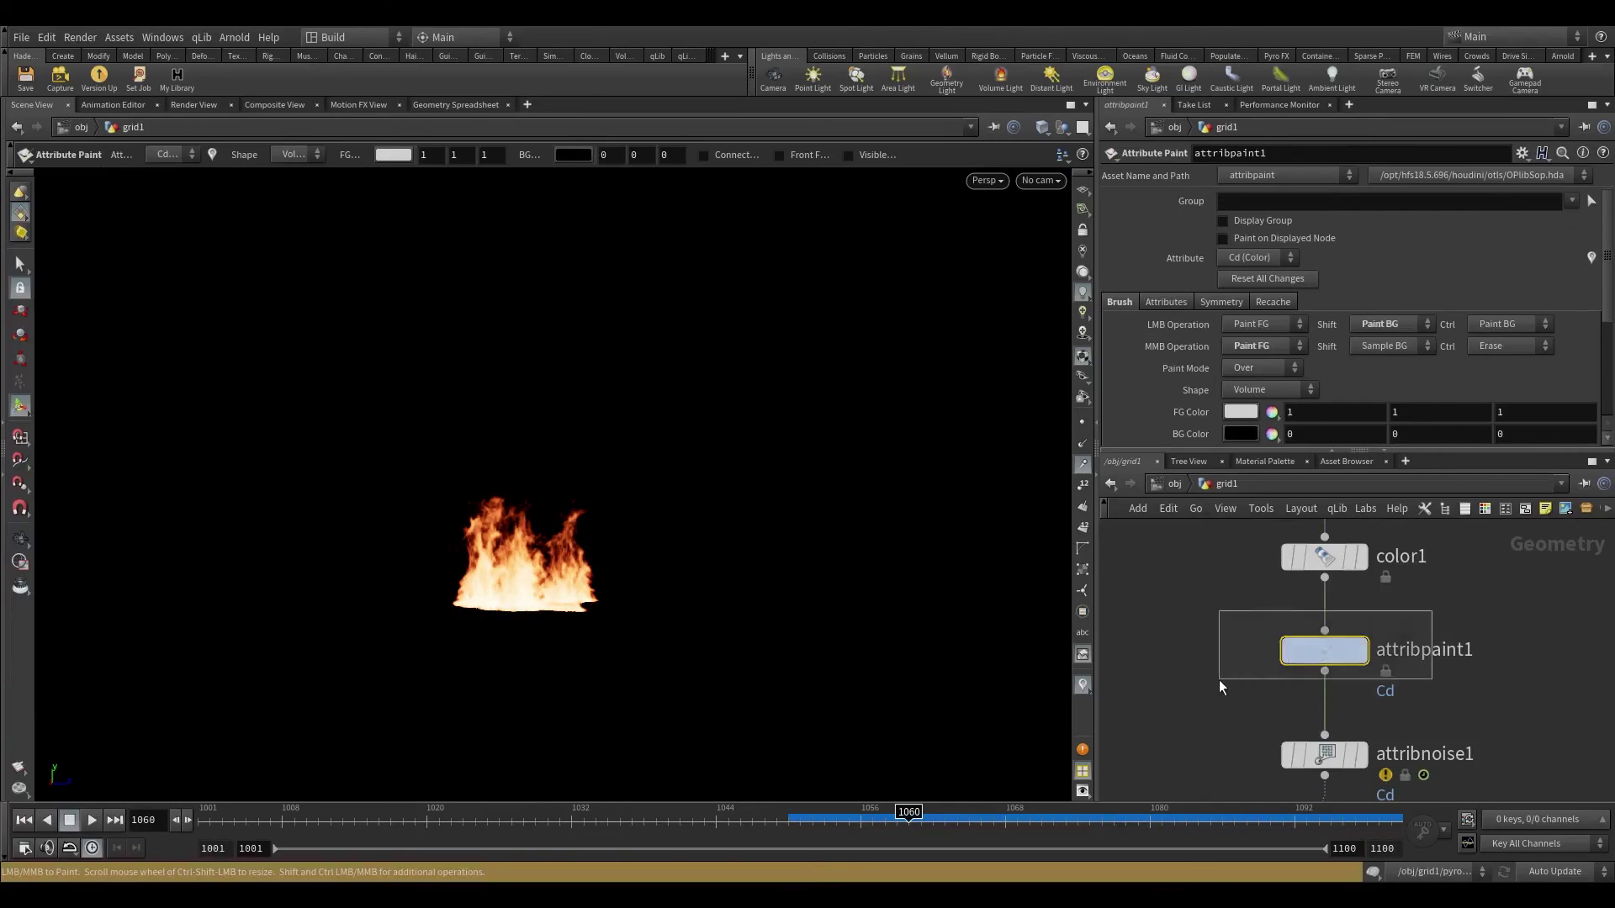
{"action": "left_click", "coordinate": [1361, 661]}
- Paint more white source patches on the grid around the existing ones, undoing a stray stroke
{"action": "right_click", "coordinate": [642, 548]}
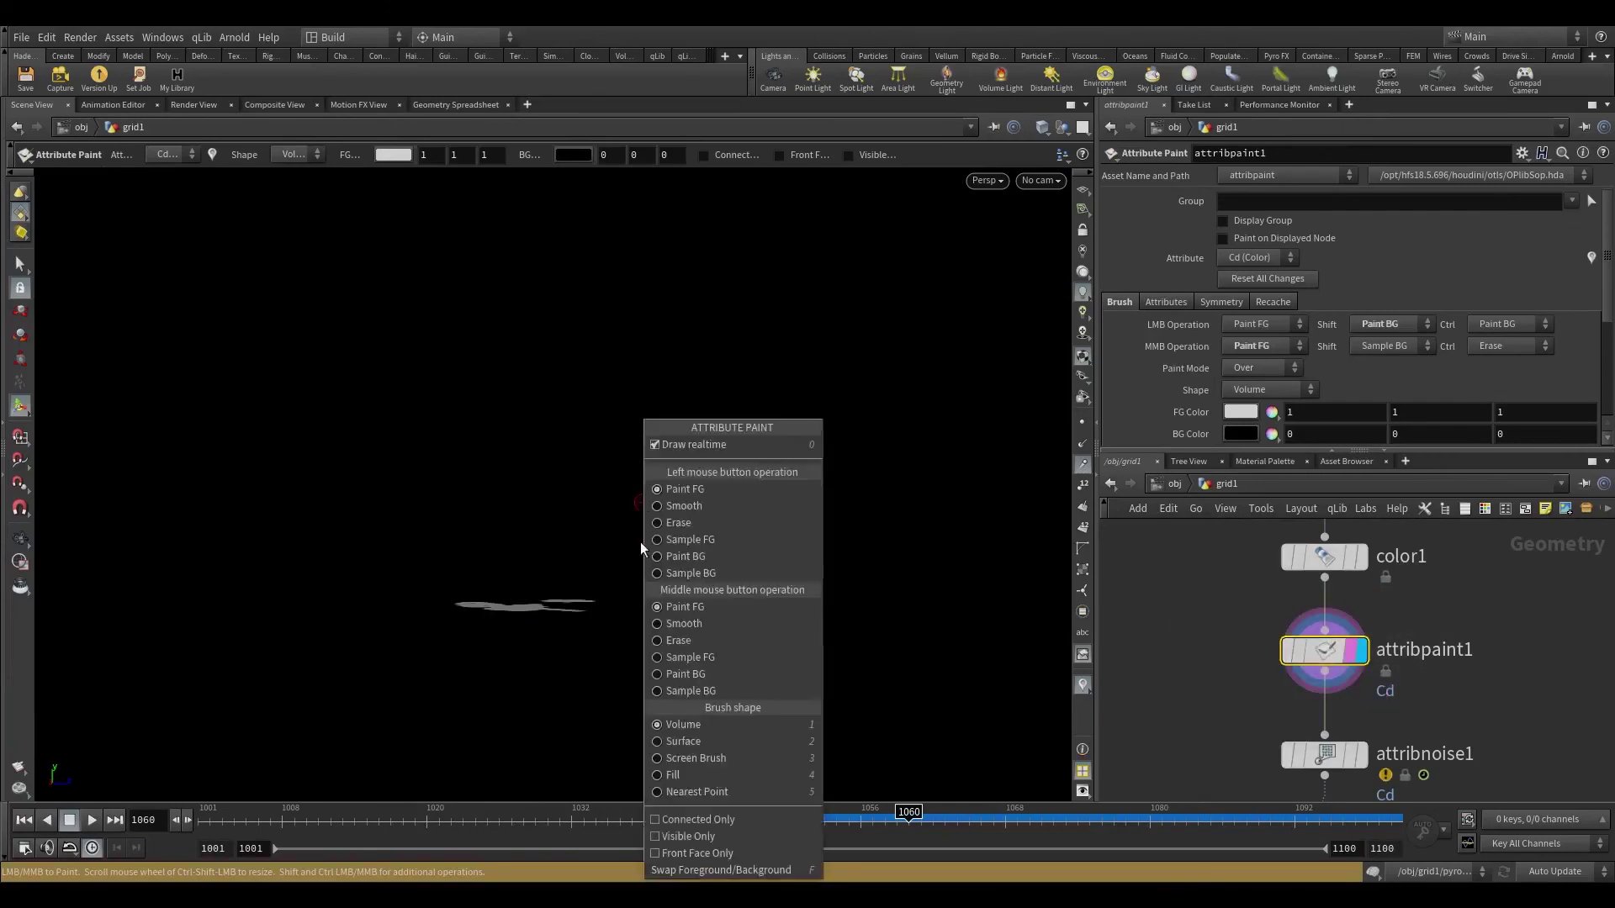
{"action": "left_click", "coordinate": [609, 574]}
{"action": "left_click_drag", "start_coordinate": [575, 567], "coordinate": [589, 710], "text": "alt"}
{"action": "key", "text": "Return"}
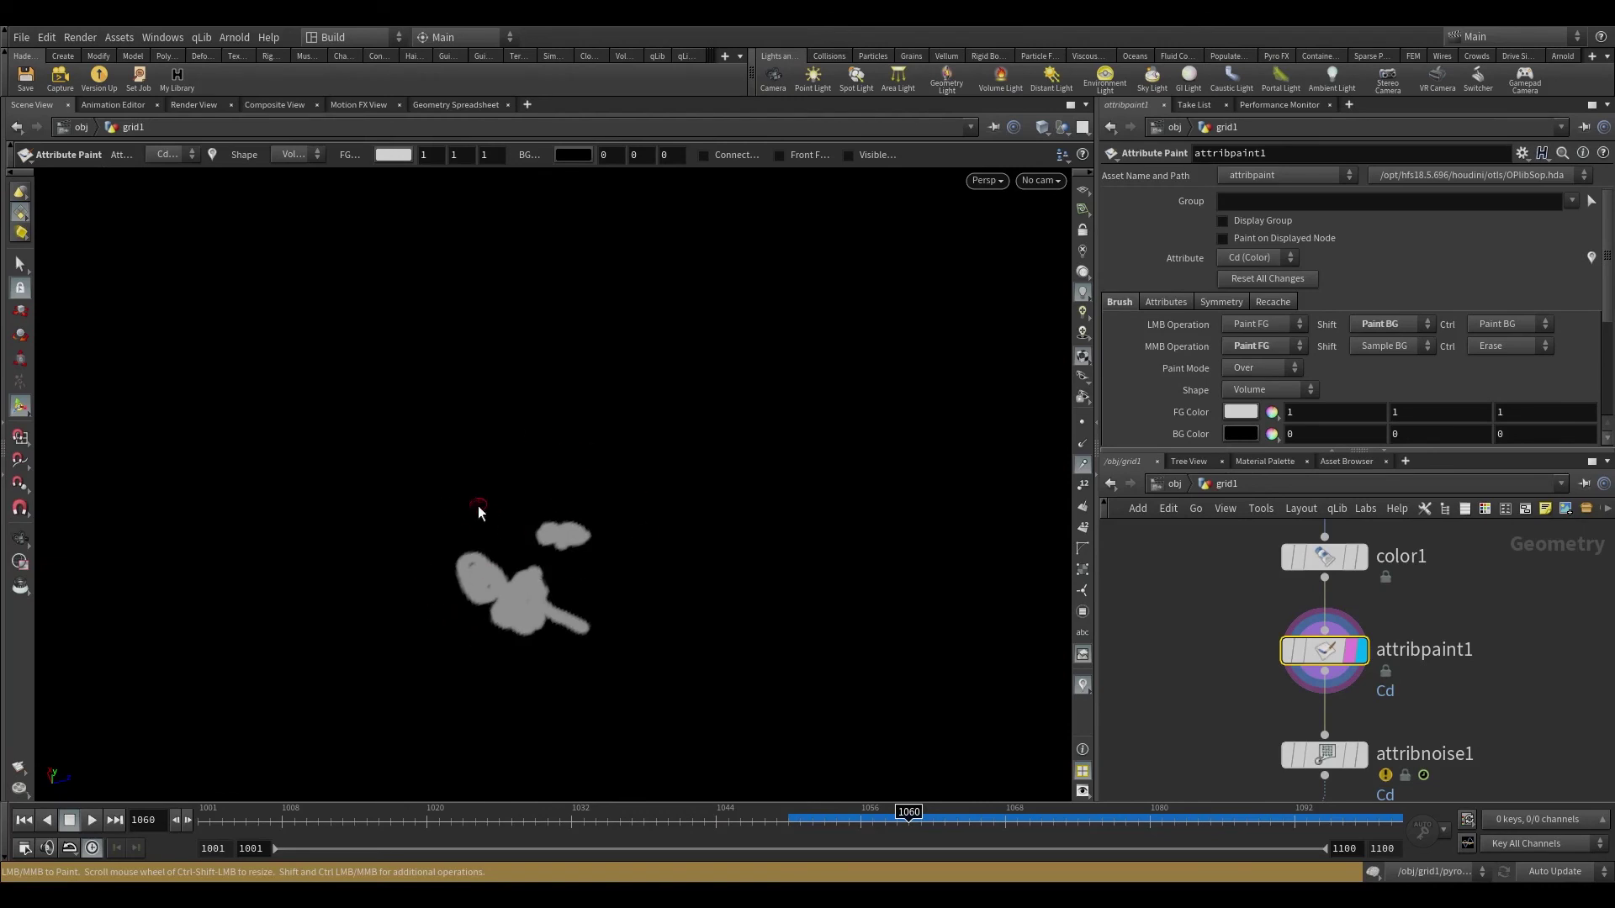
{"action": "left_click_drag", "start_coordinate": [503, 515], "coordinate": [497, 525]}
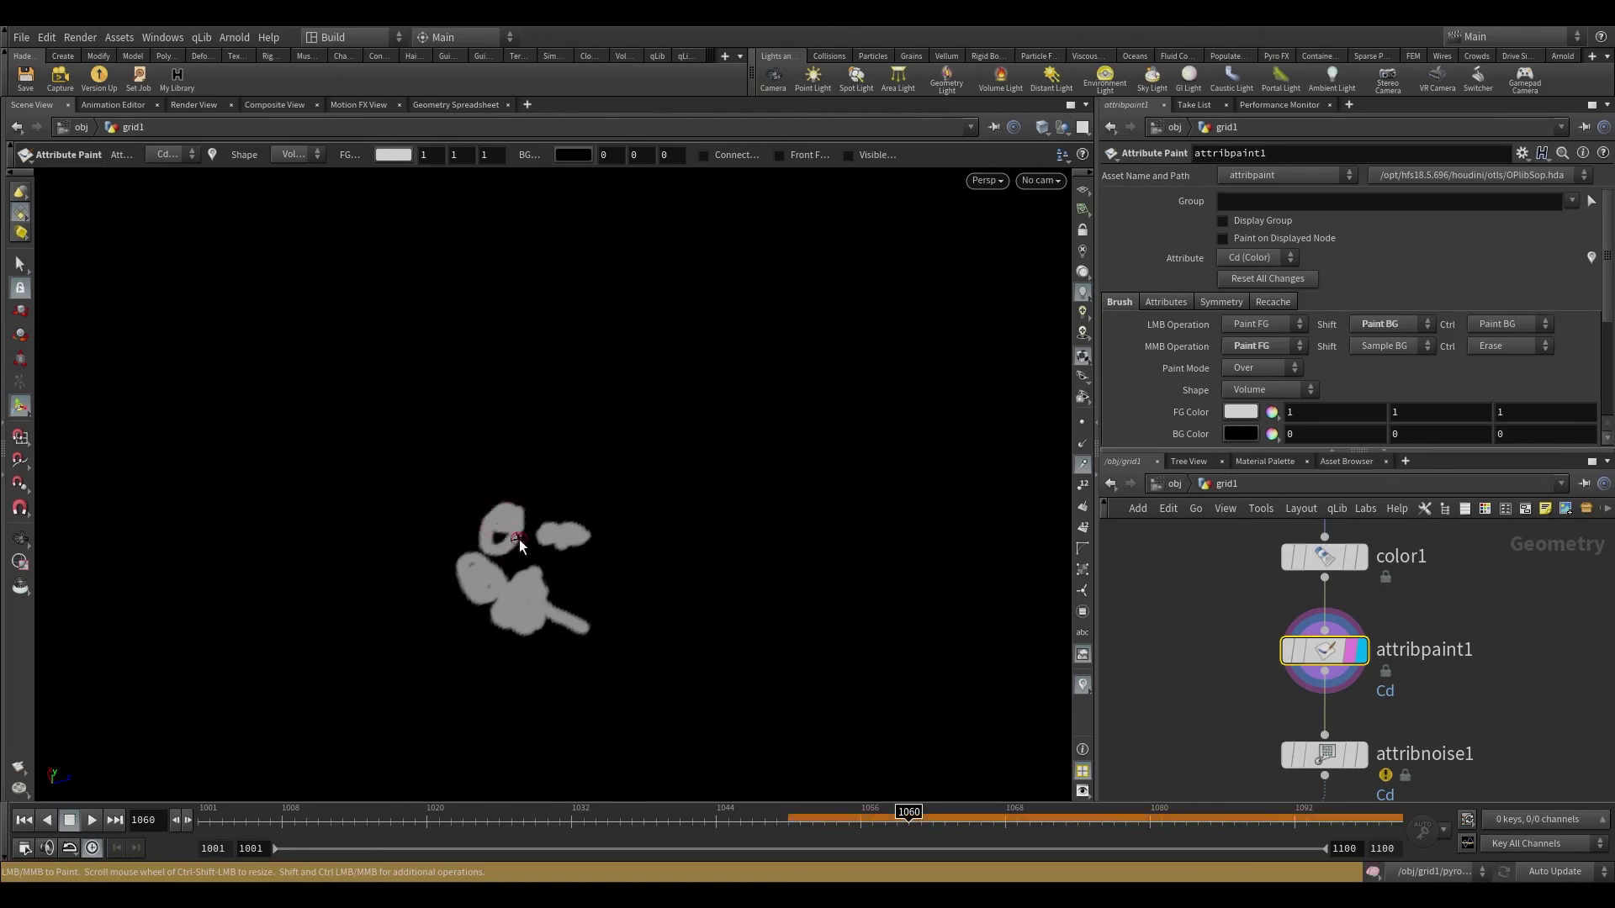
{"action": "key", "text": "ctrl+z"}
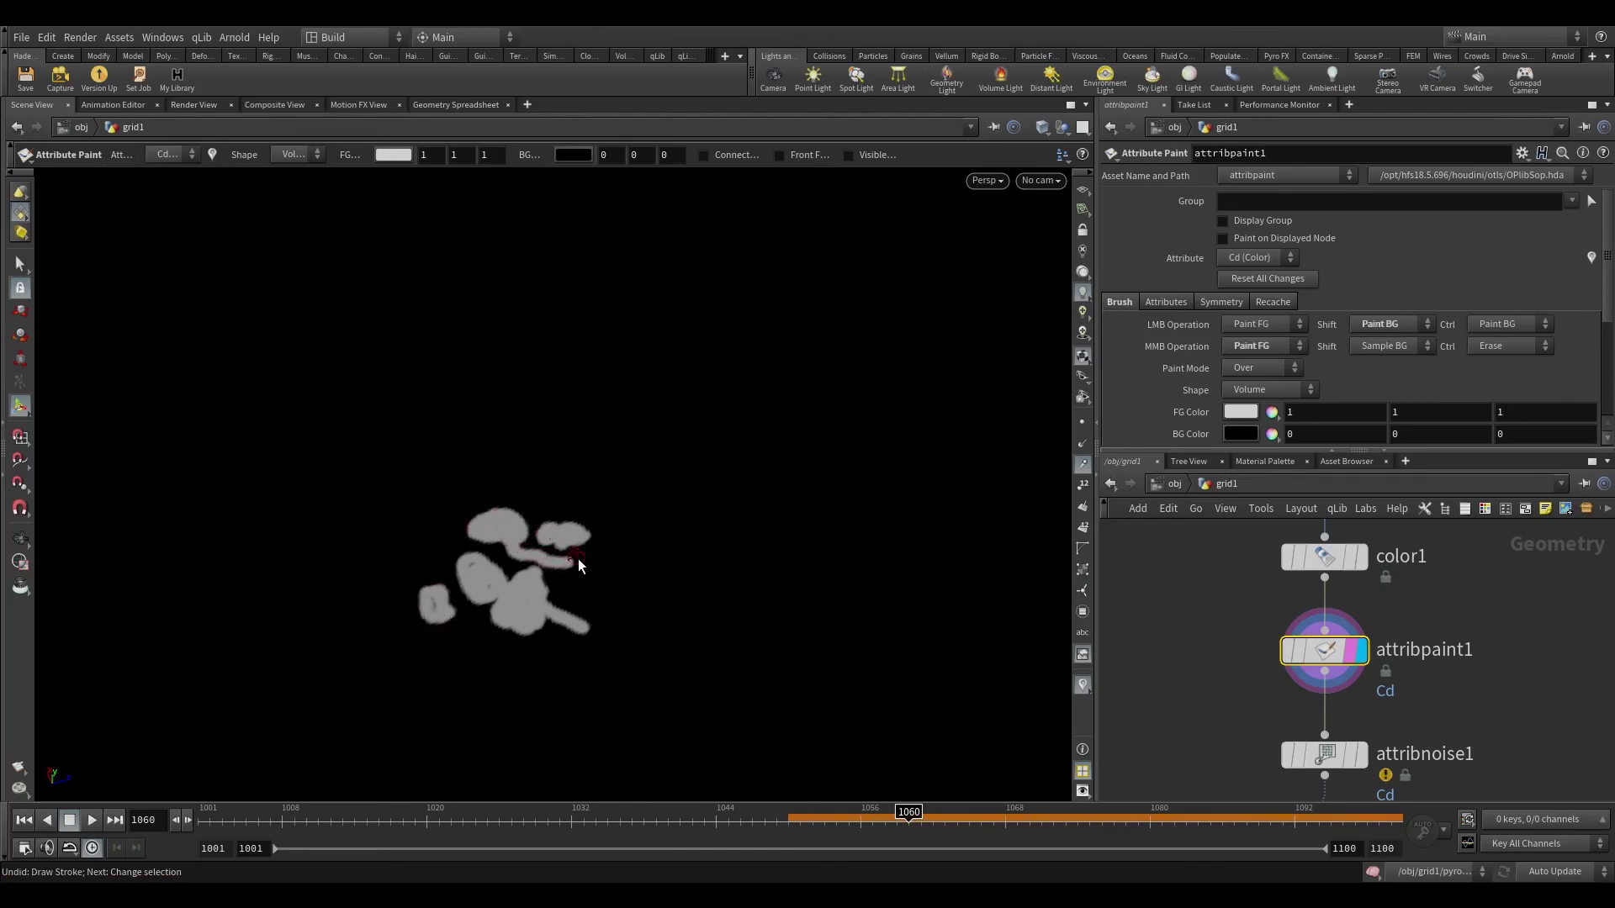
- Return to frame 1001, display volumevisualization1 and angle the view to see the fire from the side
{"action": "scroll", "coordinate": [1370, 660], "scroll_direction": "down", "scroll_amount": 6}
{"action": "middle_click_drag", "start_coordinate": [1347, 715], "coordinate": [1291, 529]}
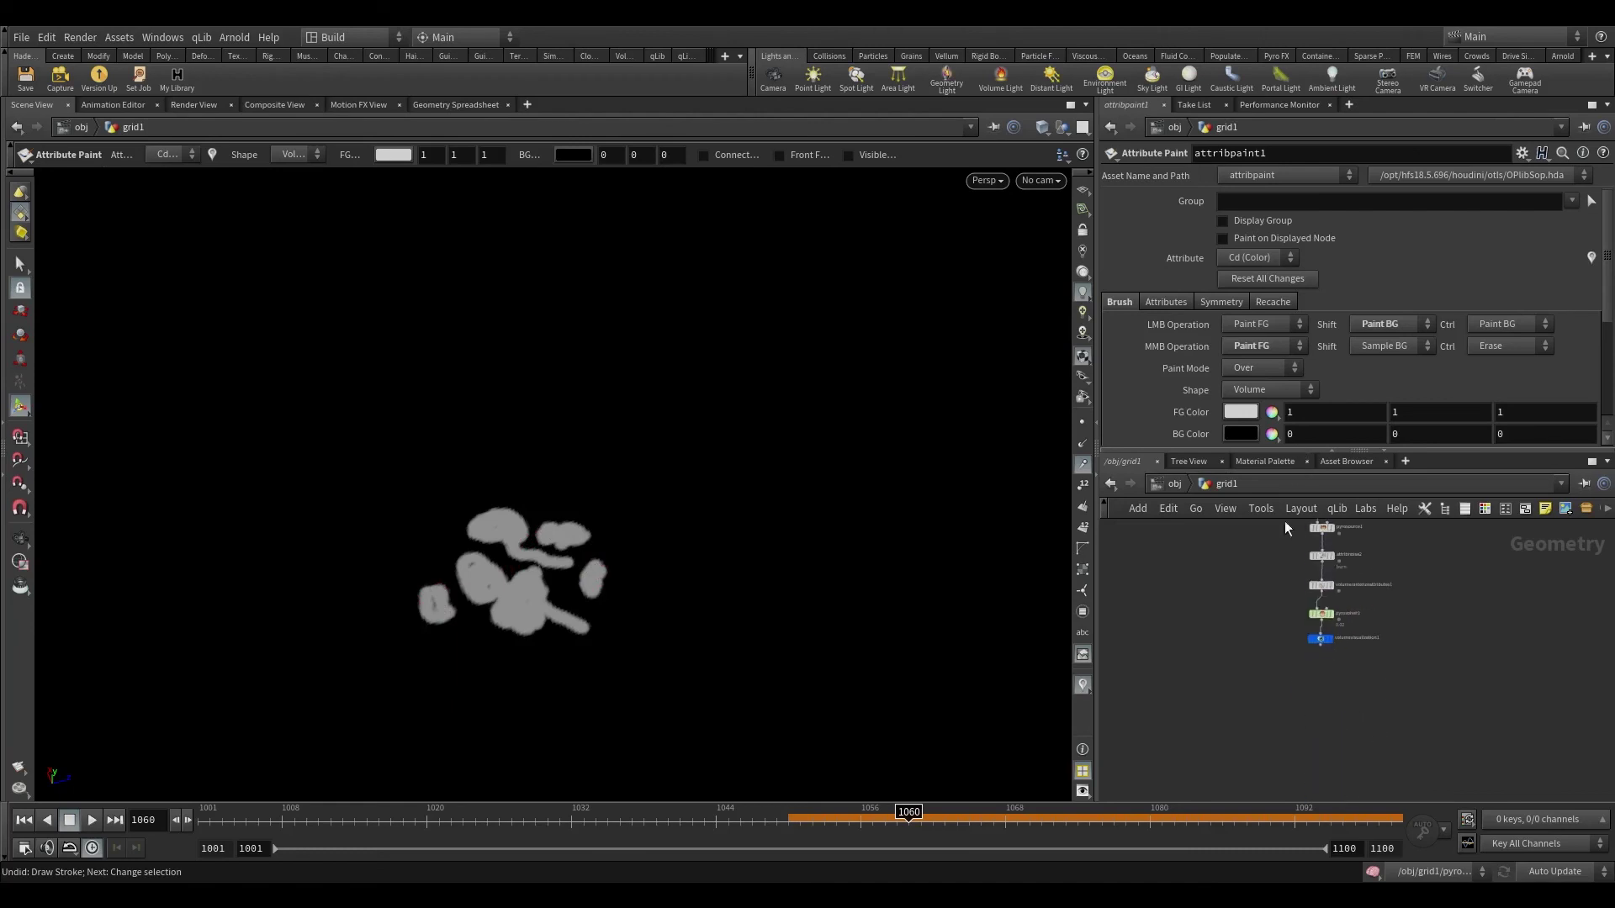
{"action": "left_click", "coordinate": [202, 820]}
{"action": "scroll", "coordinate": [1262, 648], "scroll_direction": "up", "scroll_amount": 5}
{"action": "mouse_move", "coordinate": [1314, 690]}
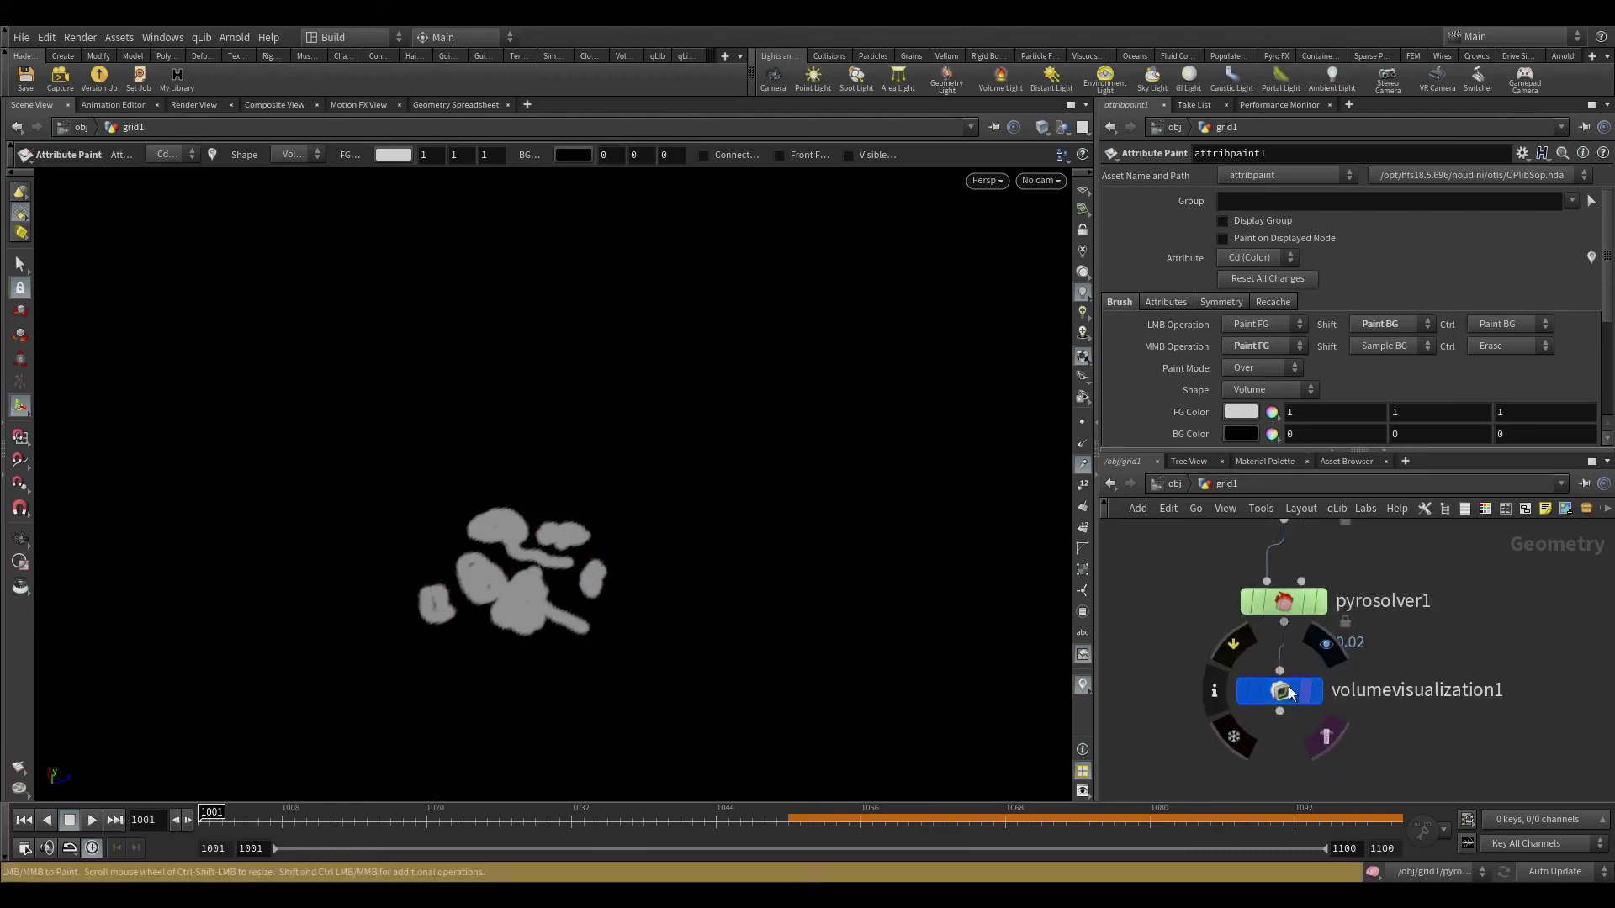
{"action": "mouse_move", "coordinate": [2, 606]}
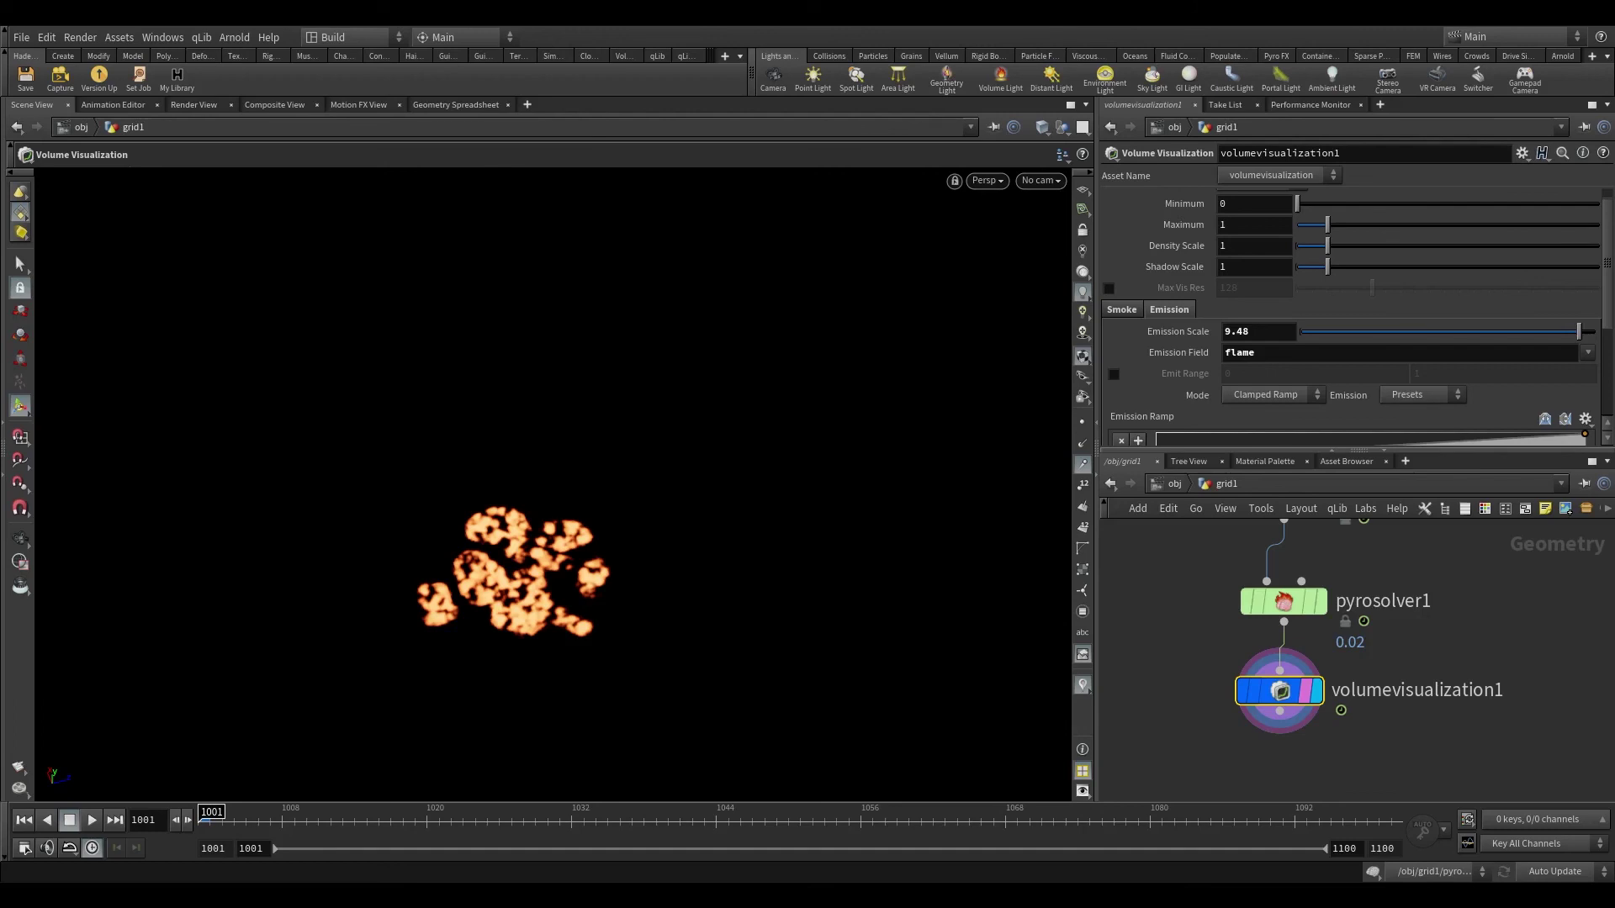
{"action": "left_click_drag", "start_coordinate": [521, 572], "coordinate": [538, 435], "text": "alt"}
{"action": "middle_click_drag", "start_coordinate": [567, 525], "coordinate": [614, 662], "text": "alt"}
{"action": "mouse_move", "coordinate": [611, 665]}
{"action": "left_mouse_down", "text": "alt"}
{"action": "mouse_move", "coordinate": [456, 667]}
{"action": "mouse_move", "coordinate": [475, 680]}
{"action": "mouse_move", "coordinate": [425, 685]}
{"action": "mouse_move", "coordinate": [612, 688]}
{"action": "left_mouse_up", "text": "alt"}
{"action": "key", "text": "Return"}
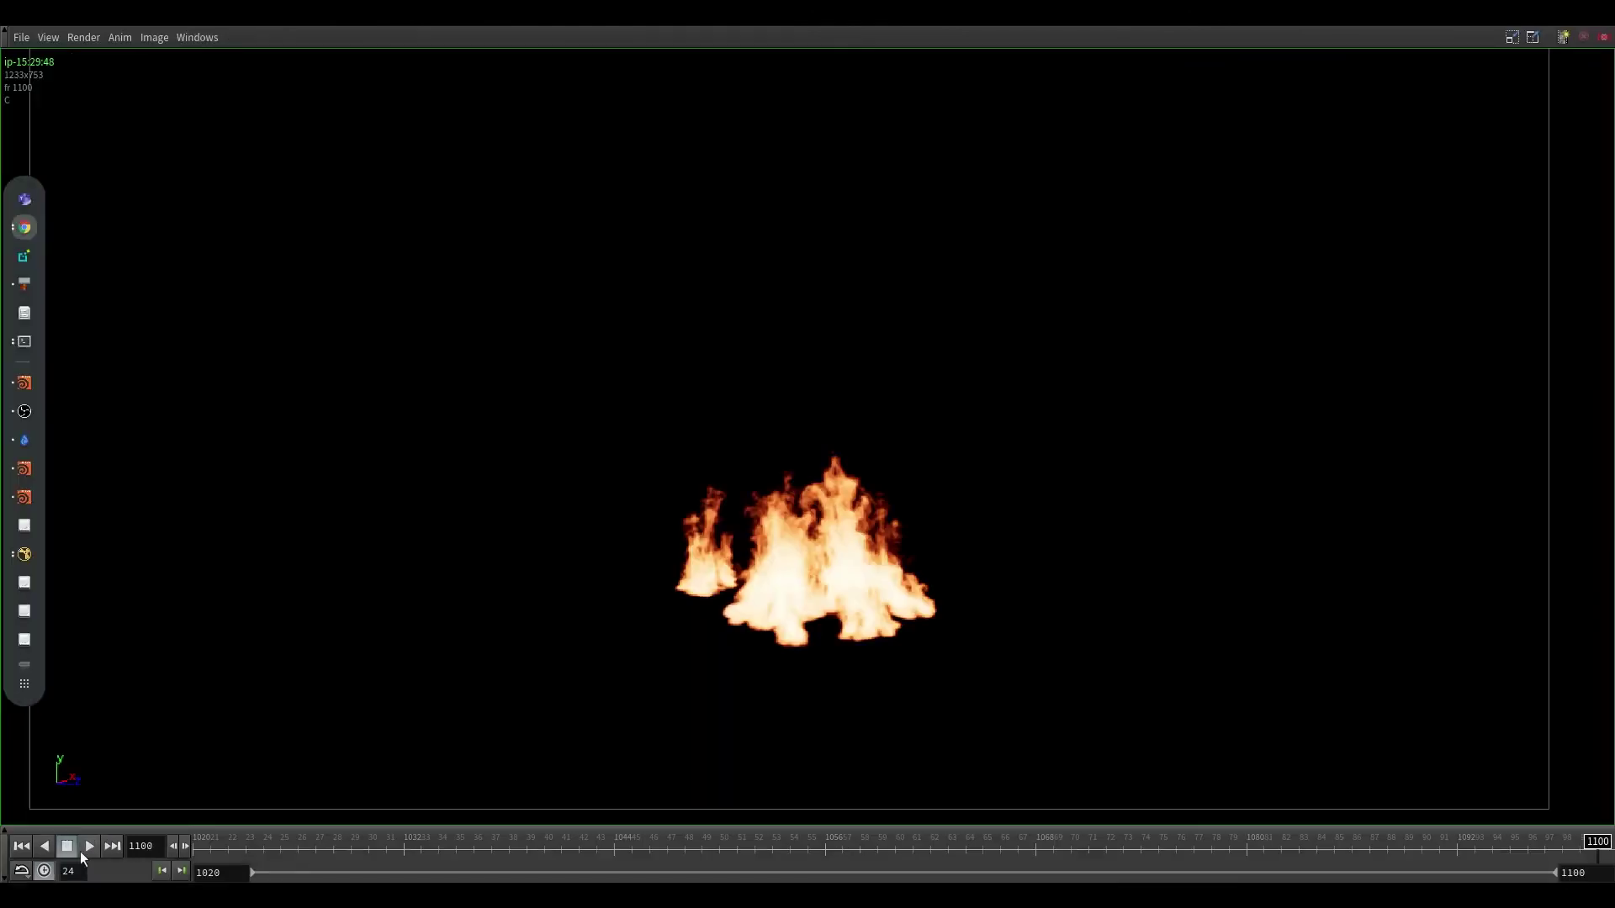
- Play the fire flipbook and scrub through its frames to review the flame motion
{"action": "left_click", "coordinate": [85, 850]}
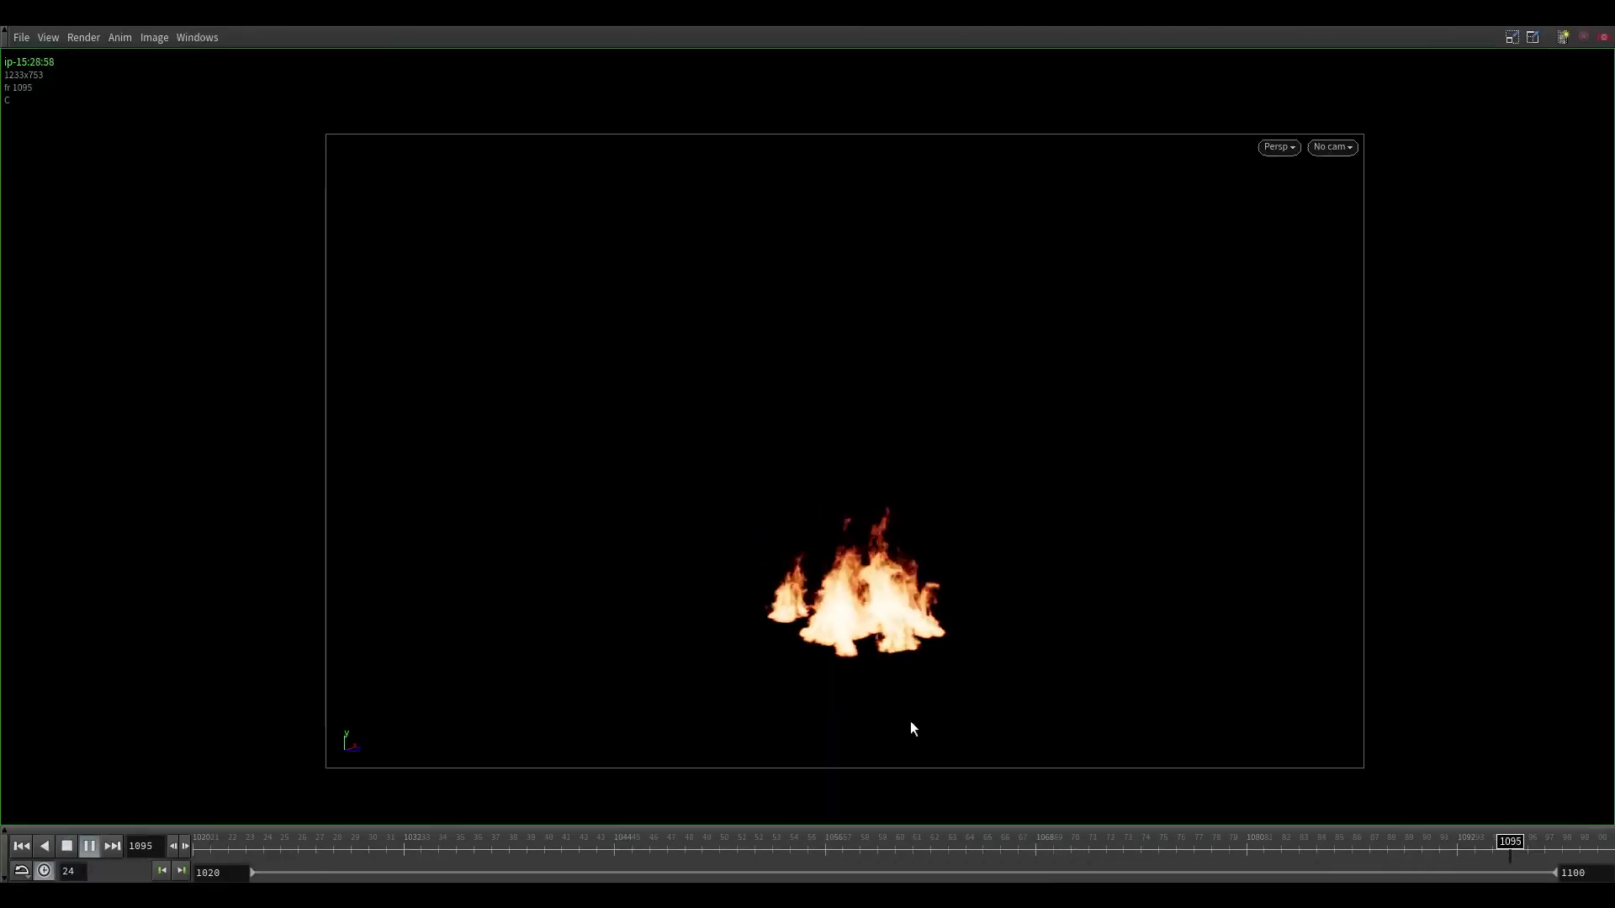
{"action": "mouse_move", "coordinate": [1, 332]}
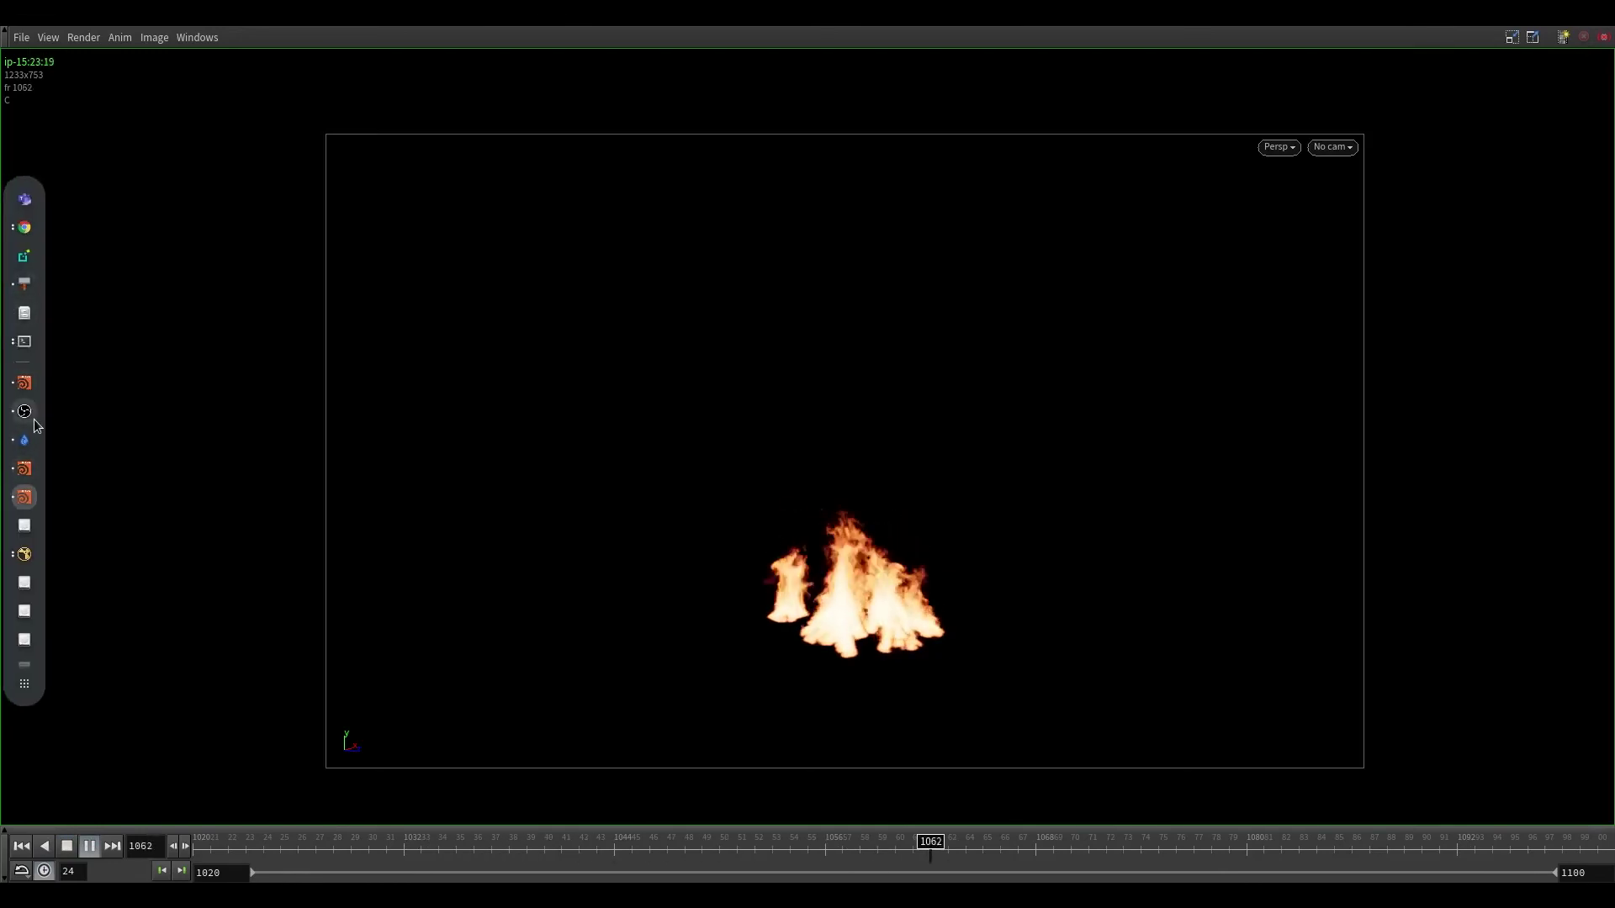
{"action": "left_click", "coordinate": [30, 414]}
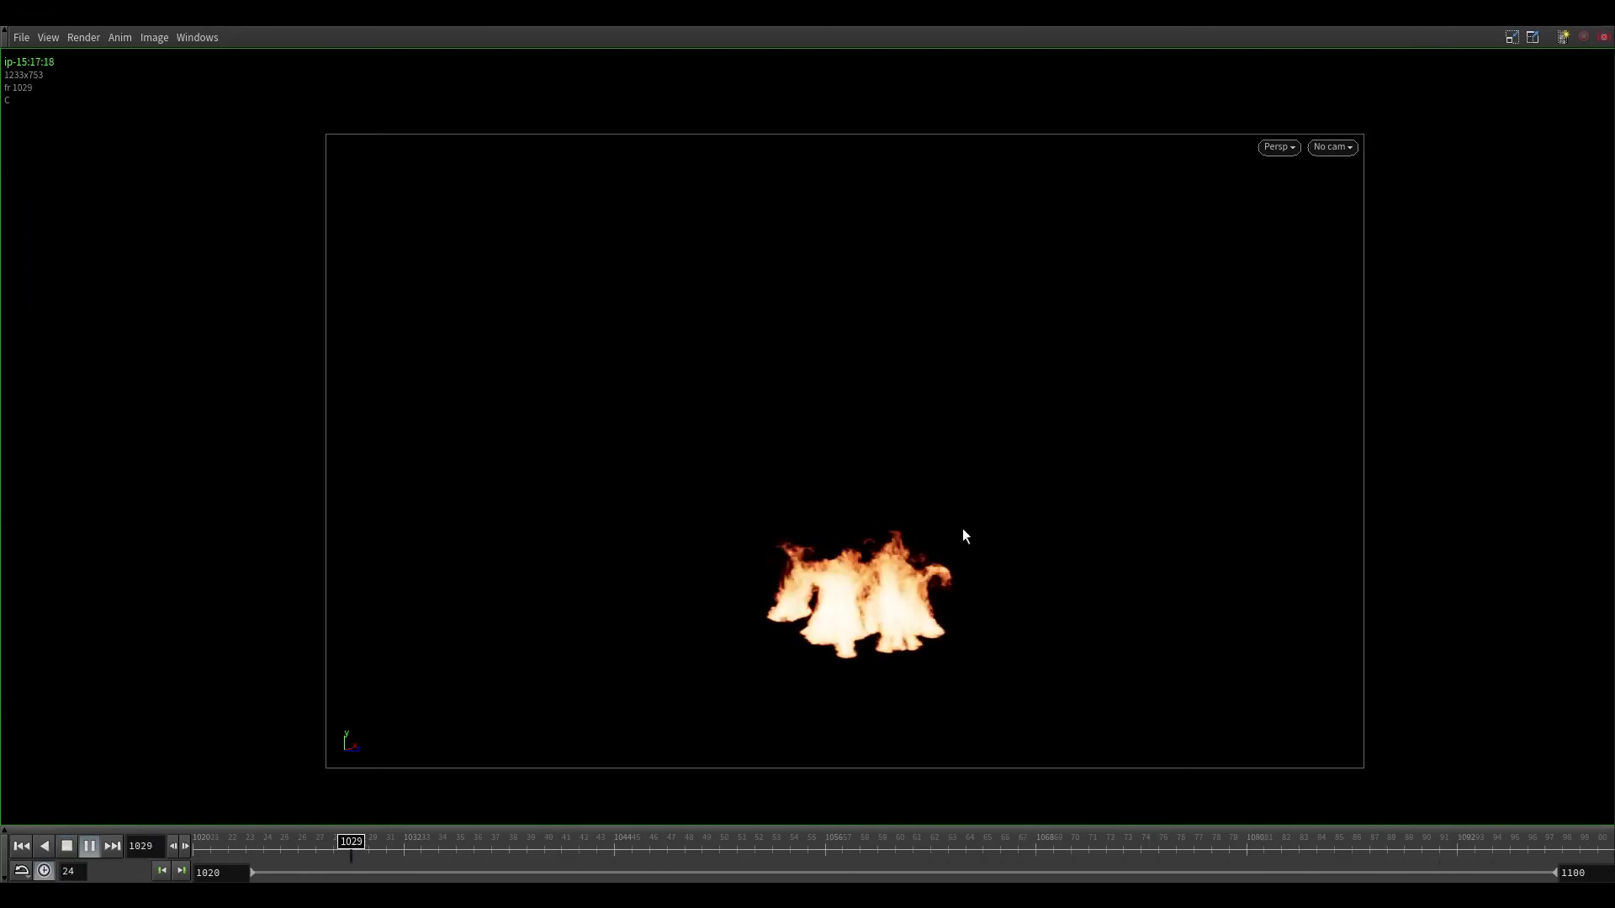
{"action": "left_click_drag", "start_coordinate": [750, 843], "coordinate": [266, 821]}
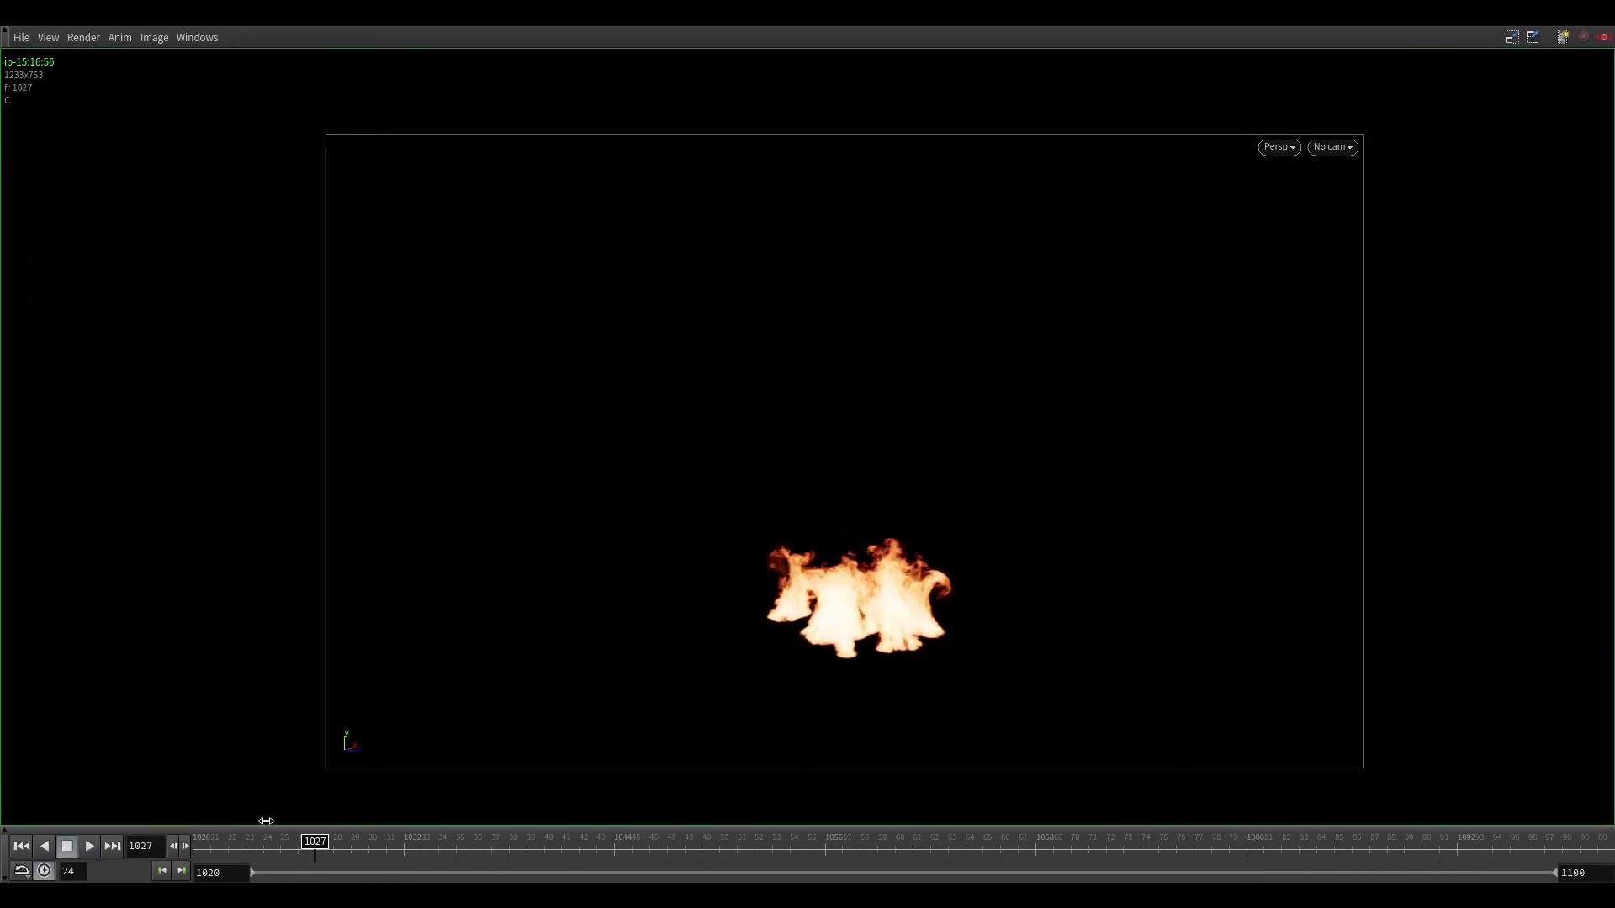
{"action": "key", "text": "Up"}
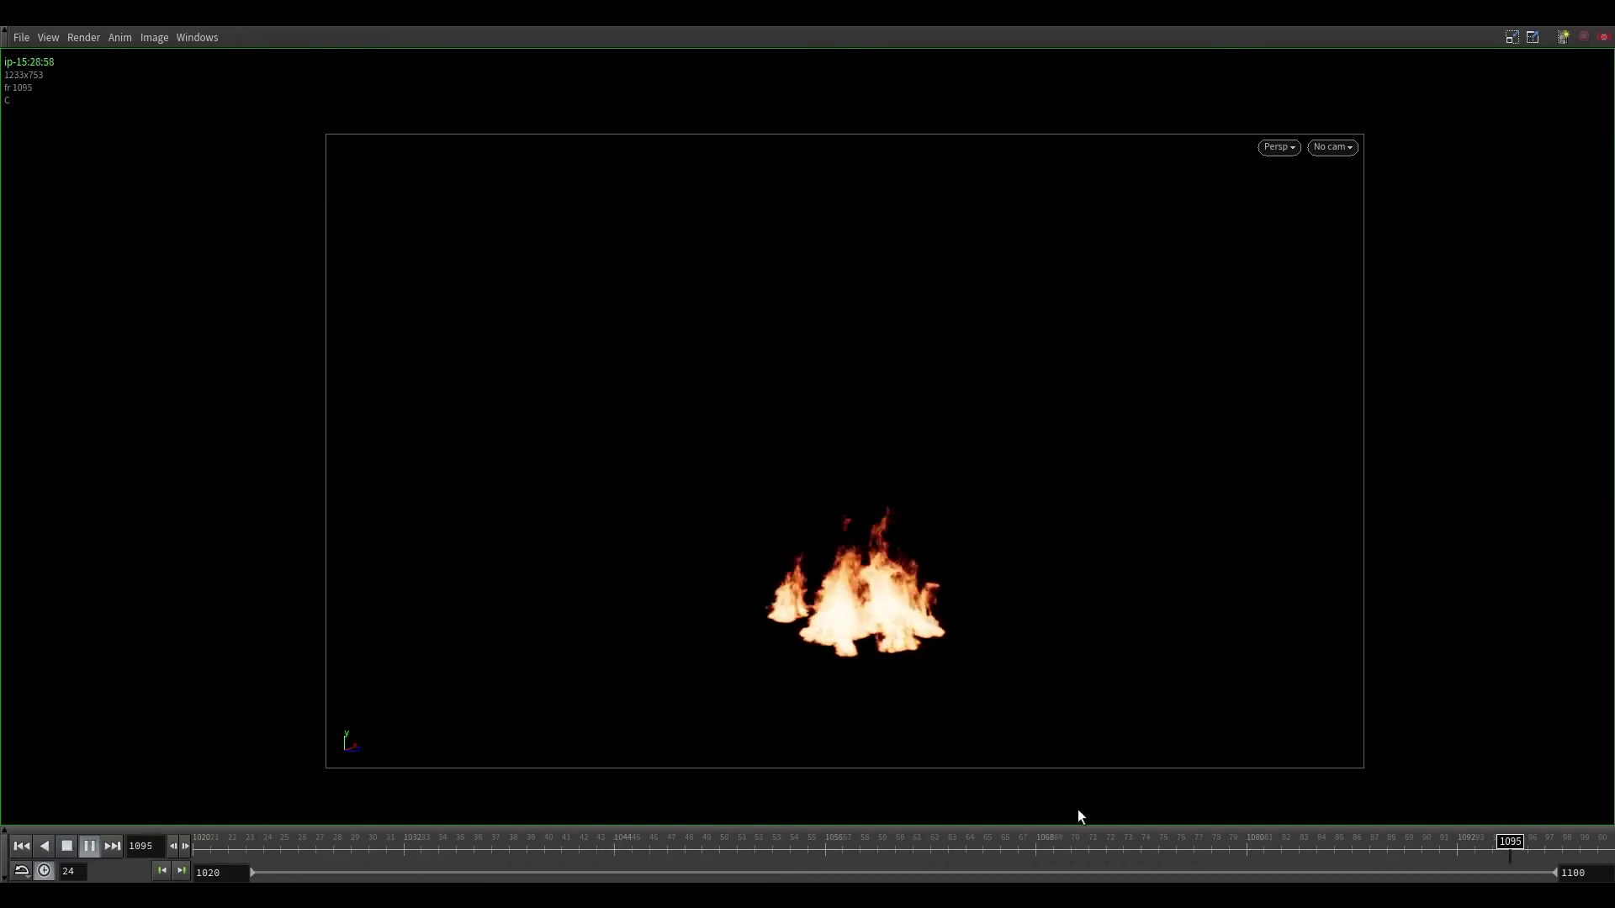
{"action": "mouse_move", "coordinate": [866, 844]}
{"action": "left_mouse_down"}
{"action": "mouse_move", "coordinate": [454, 856]}
{"action": "mouse_move", "coordinate": [1031, 782]}
{"action": "mouse_move", "coordinate": [1501, 684]}
{"action": "left_mouse_up"}
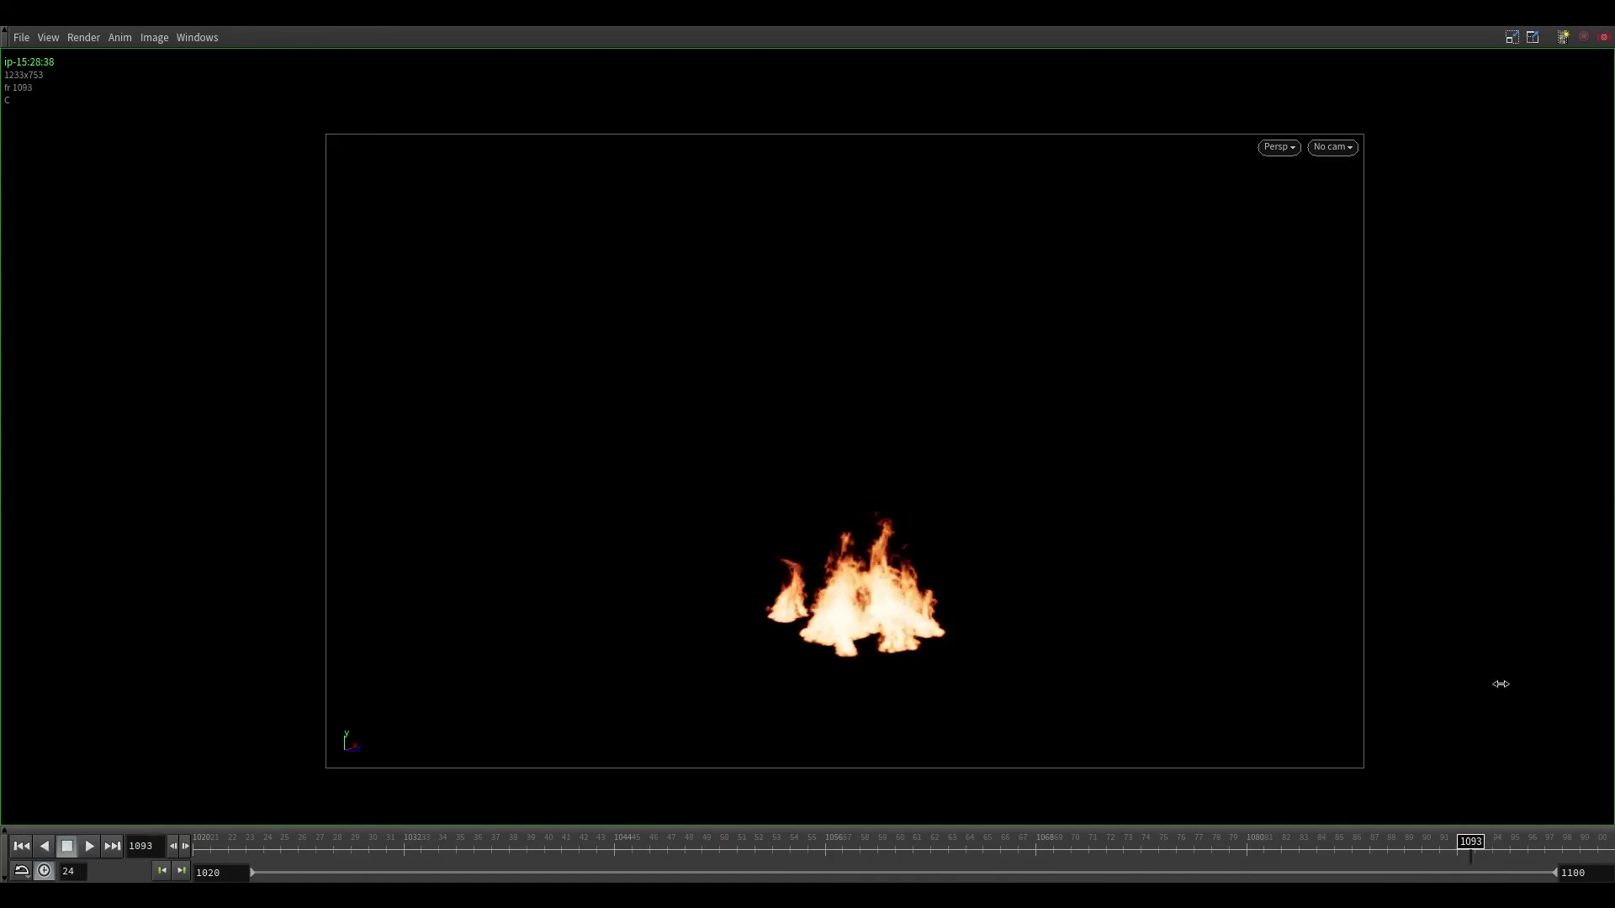
{"action": "left_click", "coordinate": [1563, 37]}
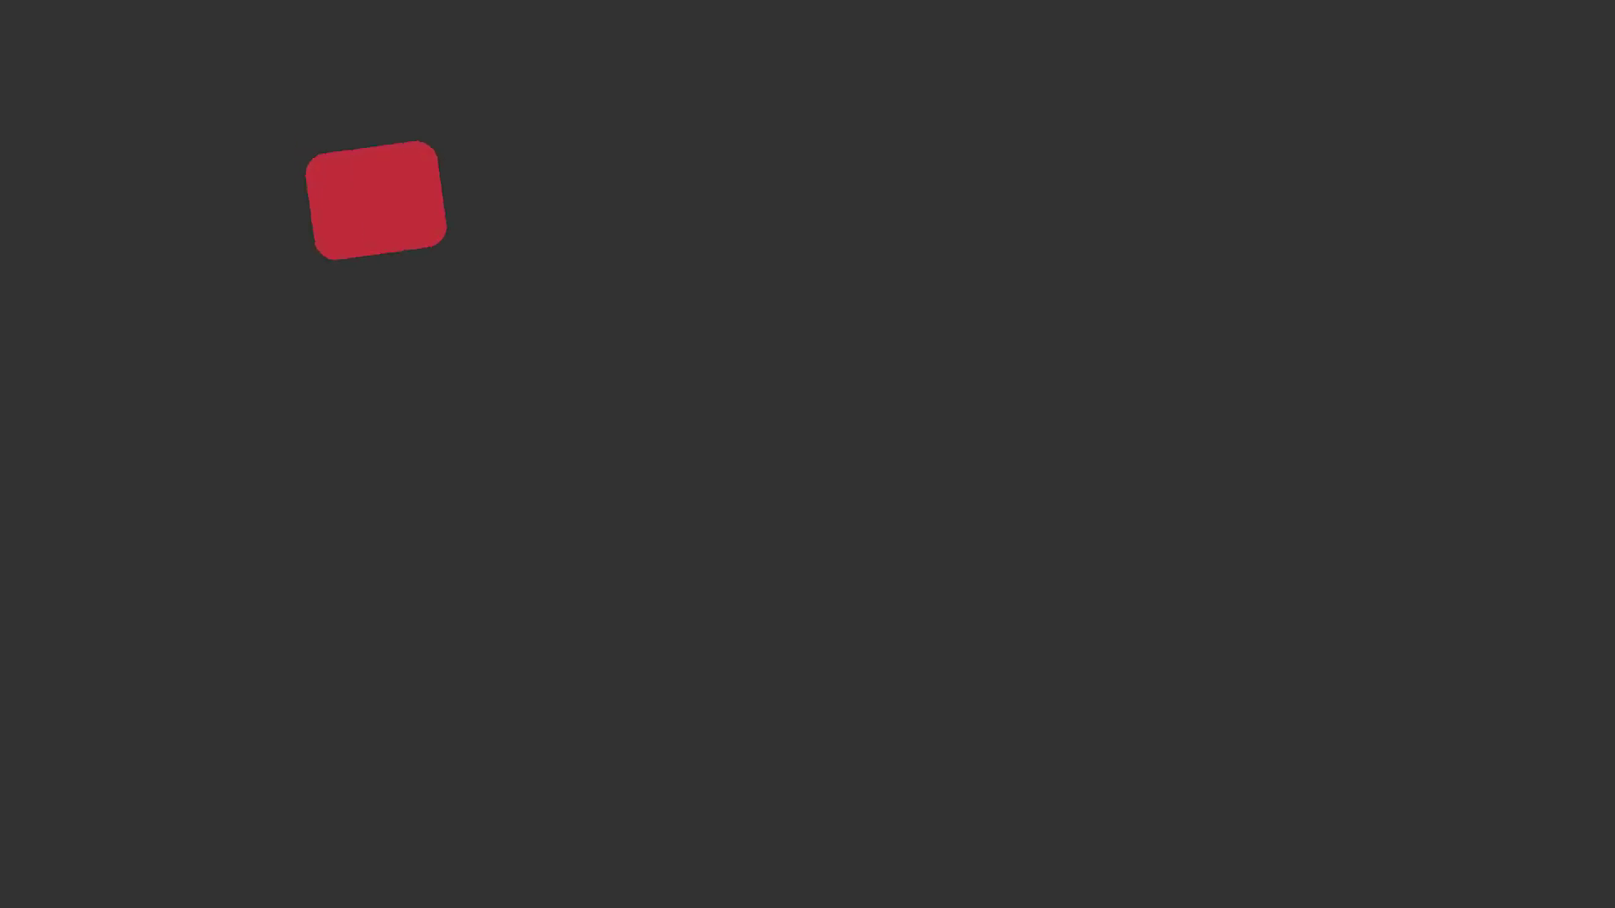